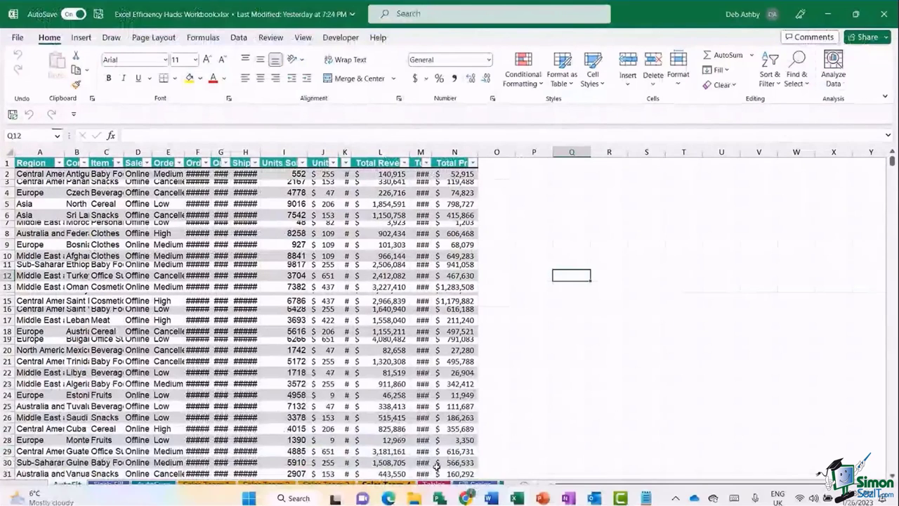
- Check cells around the sales table and select the Order Date through Ship Date columns
click(609, 340)
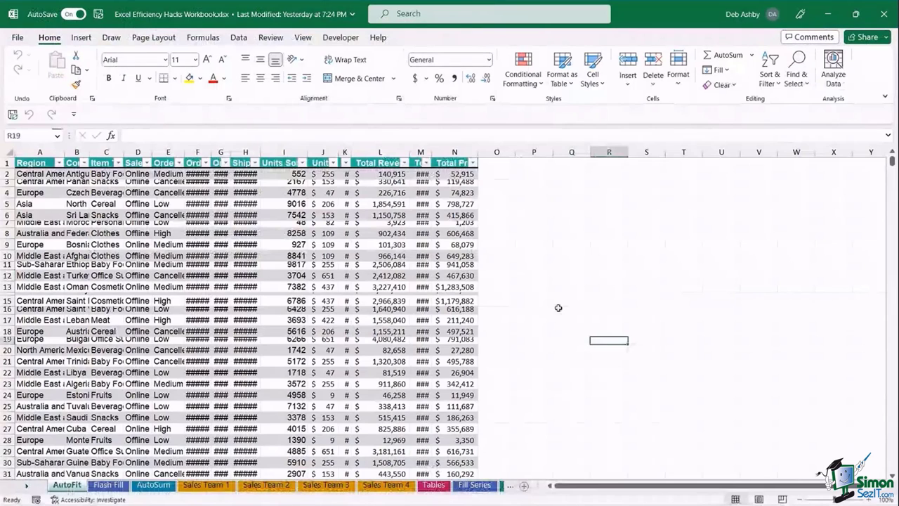
click(571, 244)
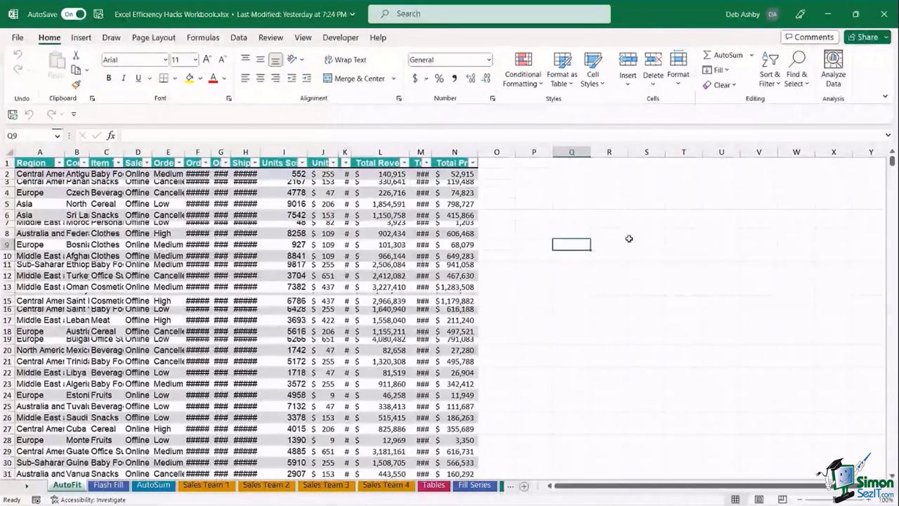
click(609, 214)
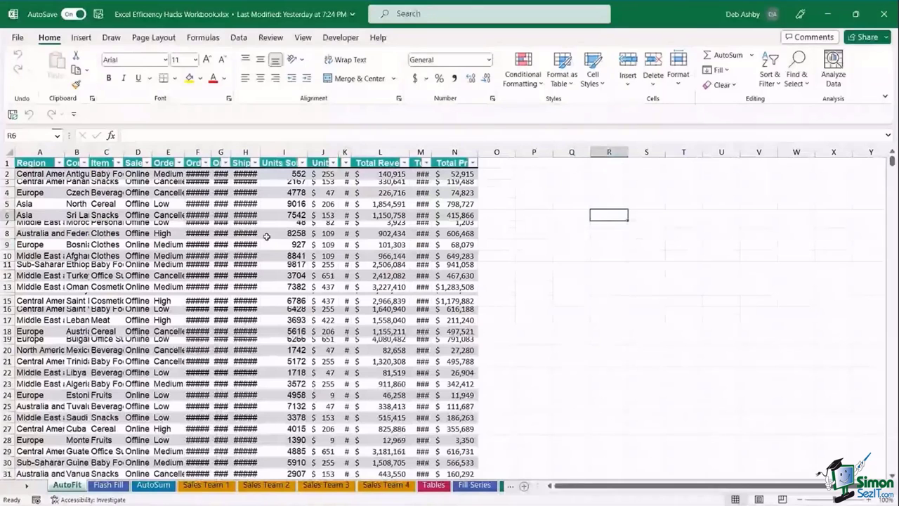
click(138, 215)
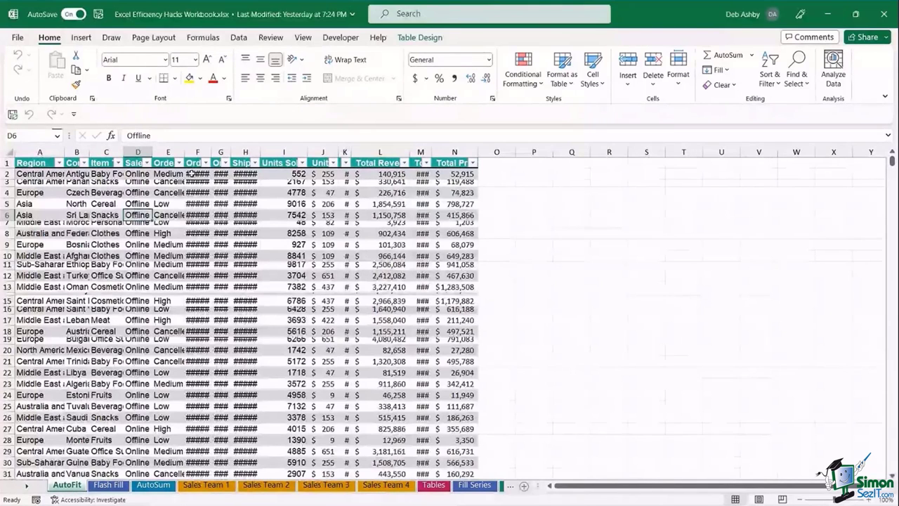
drag(196, 152, 237, 151)
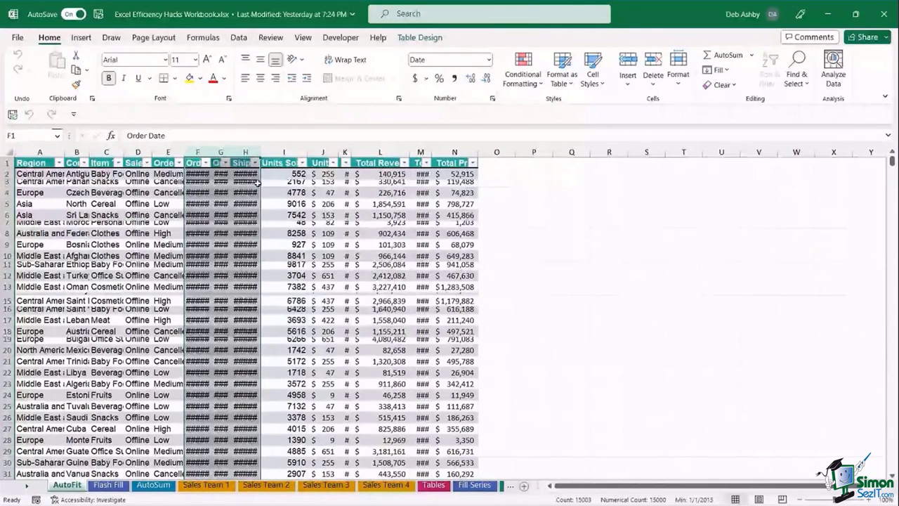
click(328, 204)
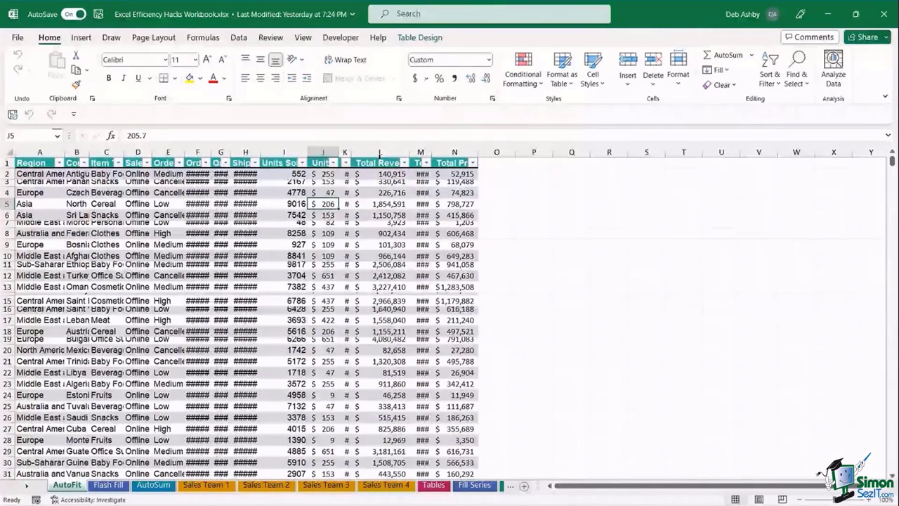
- AutoFit column M for Total Cost and drag column L wider for Total Revenue
double_click(431, 152)
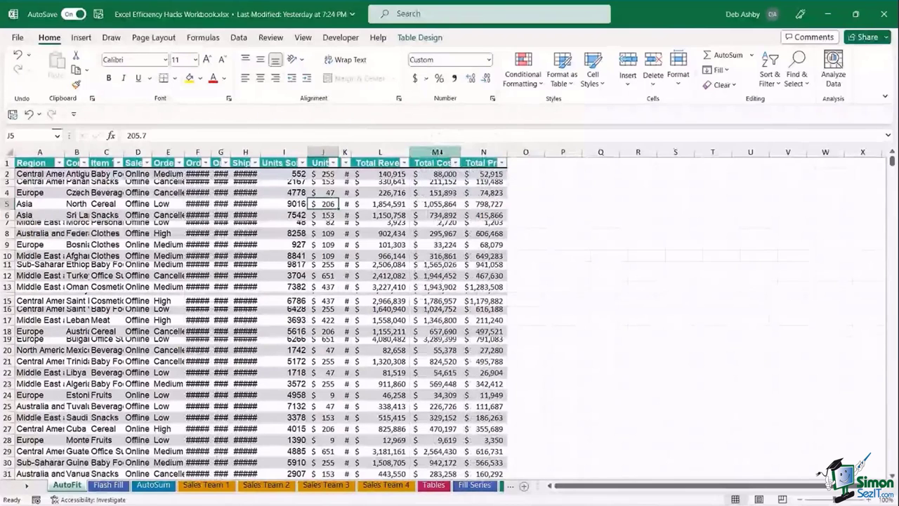
drag(410, 152, 426, 153)
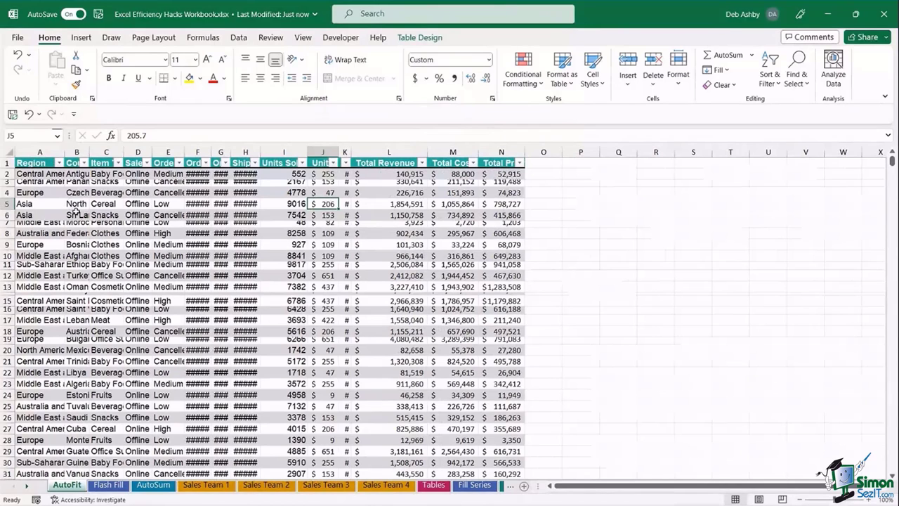
key(ctrl+a)
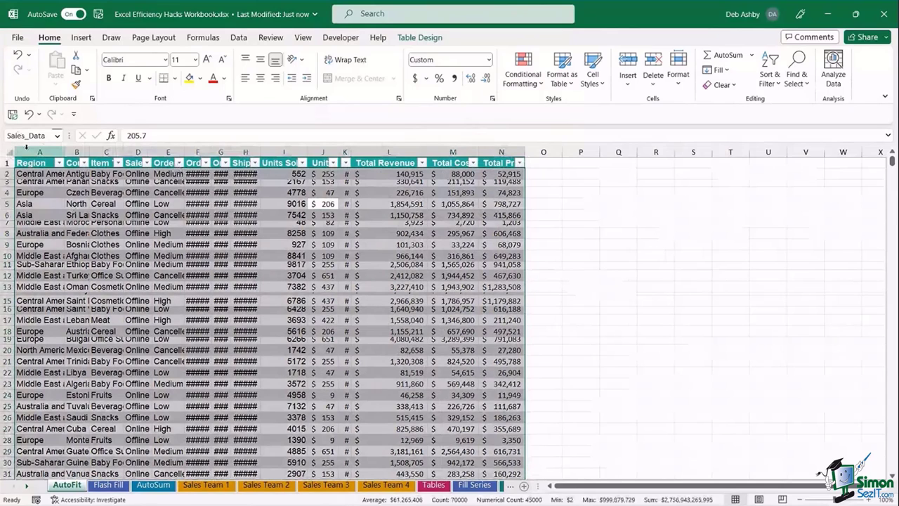
click(9, 152)
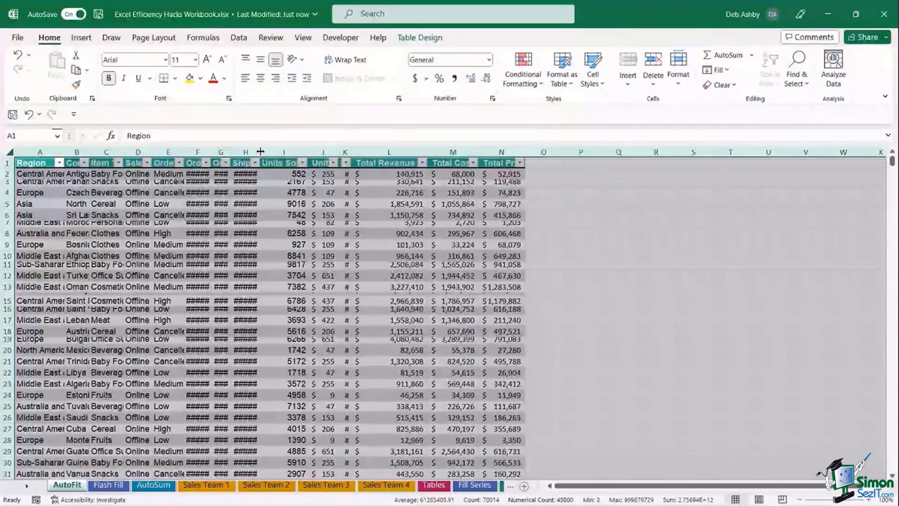
- AutoFit all column widths and row heights by double-clicking a column and a row border
double_click(259, 151)
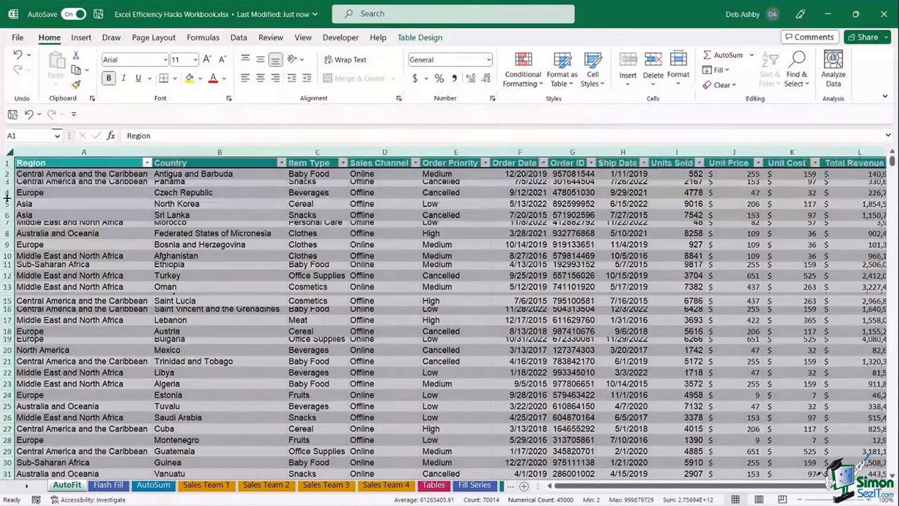
double_click(5, 198)
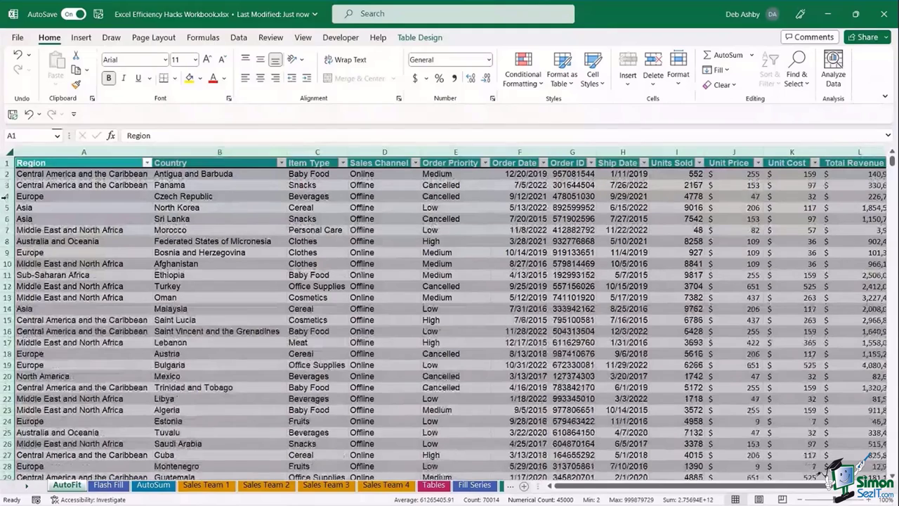
click(311, 241)
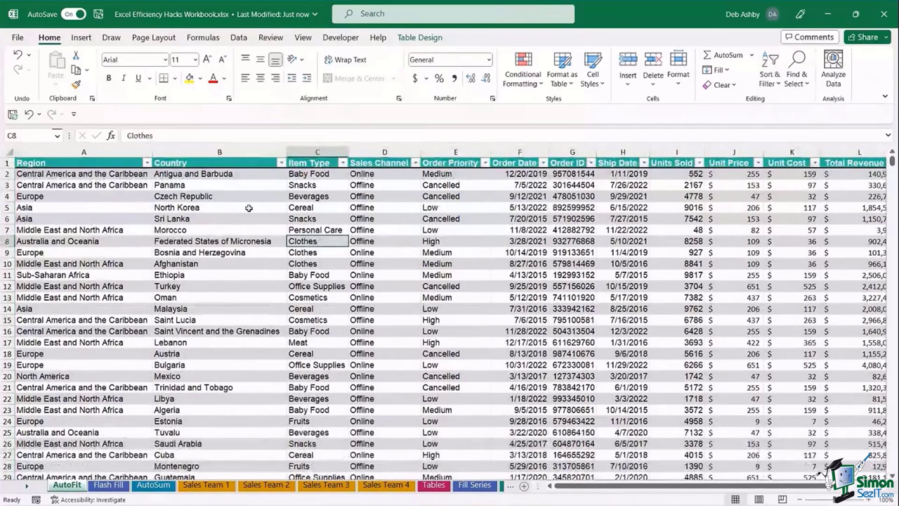
click(219, 197)
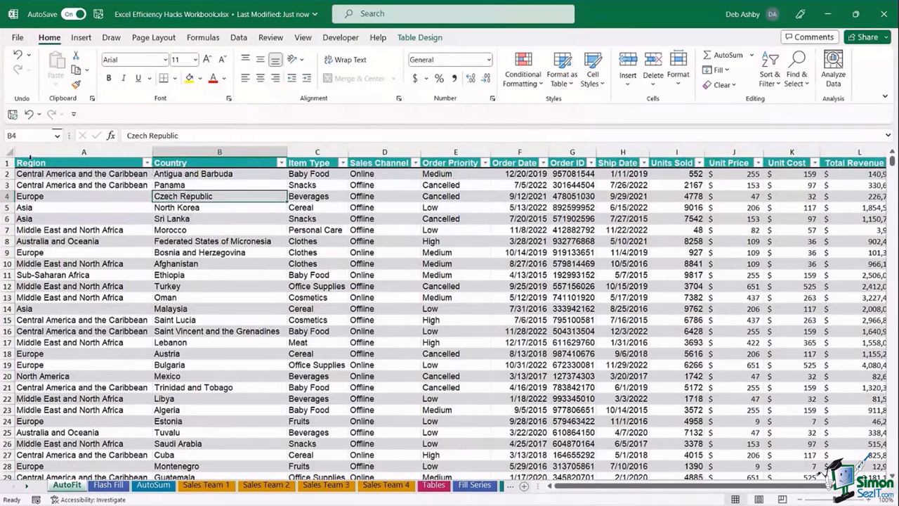
- Apply Home > Format > AutoFit Column Width to the entire worksheet
click(10, 152)
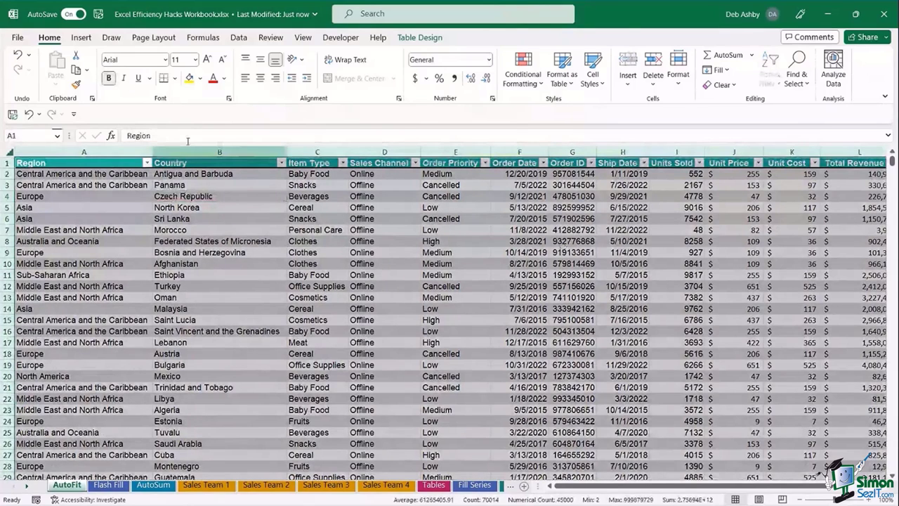
click(678, 83)
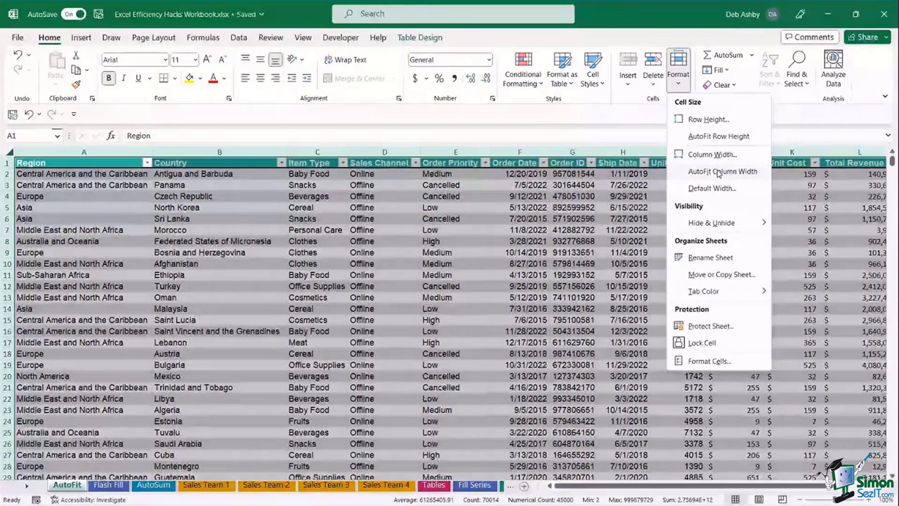
click(719, 172)
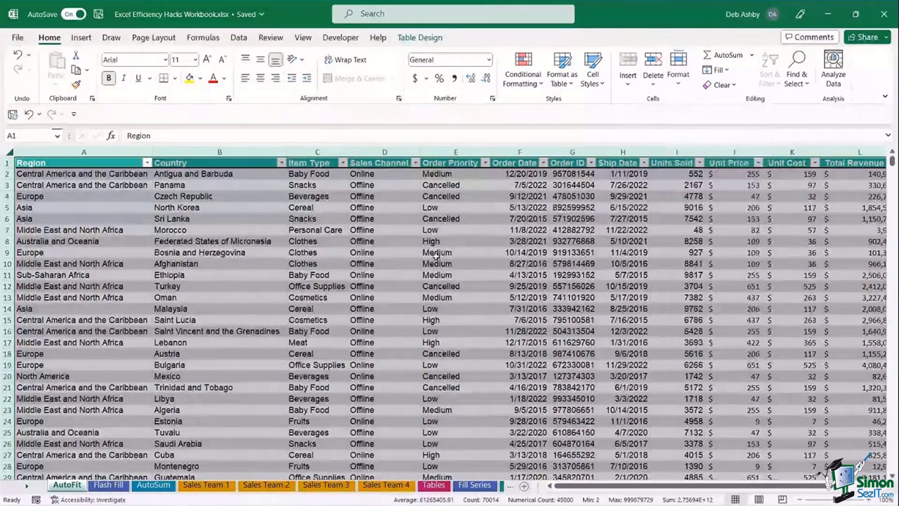
click(500, 243)
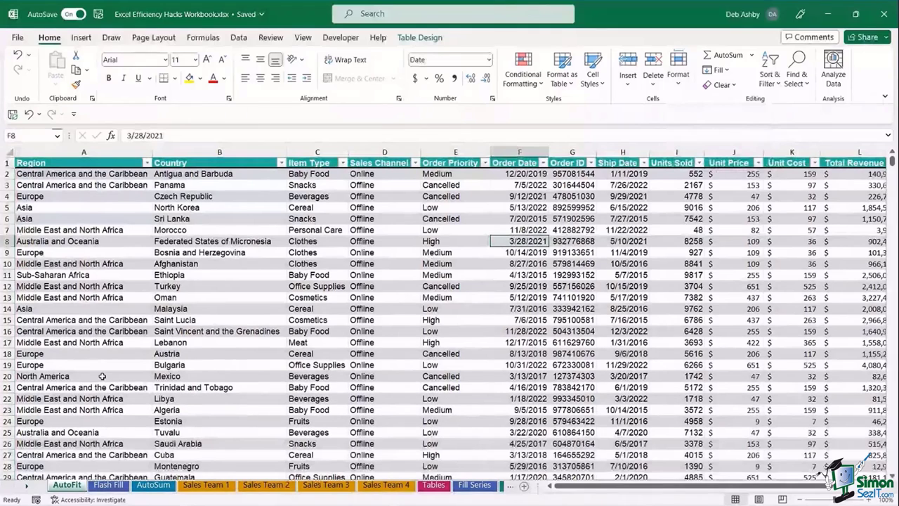
click(109, 486)
- Review the full addresses in A4:A18 and the row-4 examples from 8186 to 30030
click(228, 420)
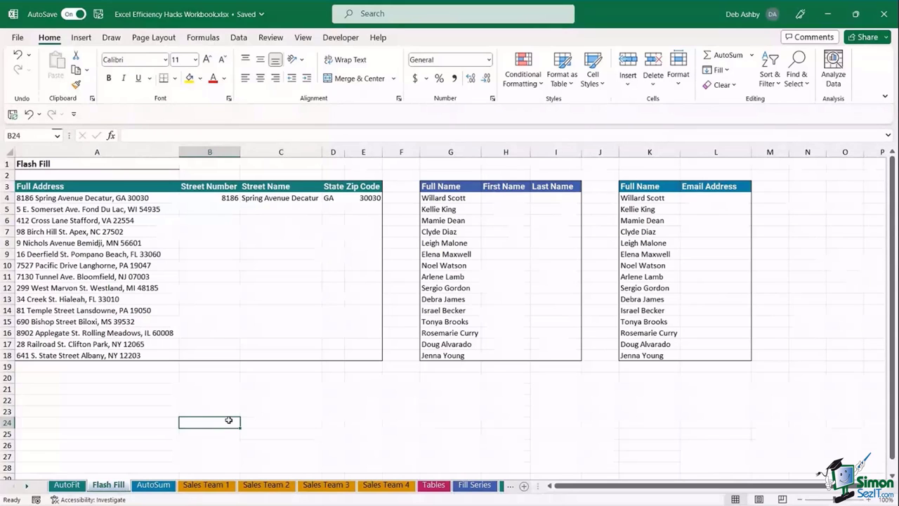
click(108, 288)
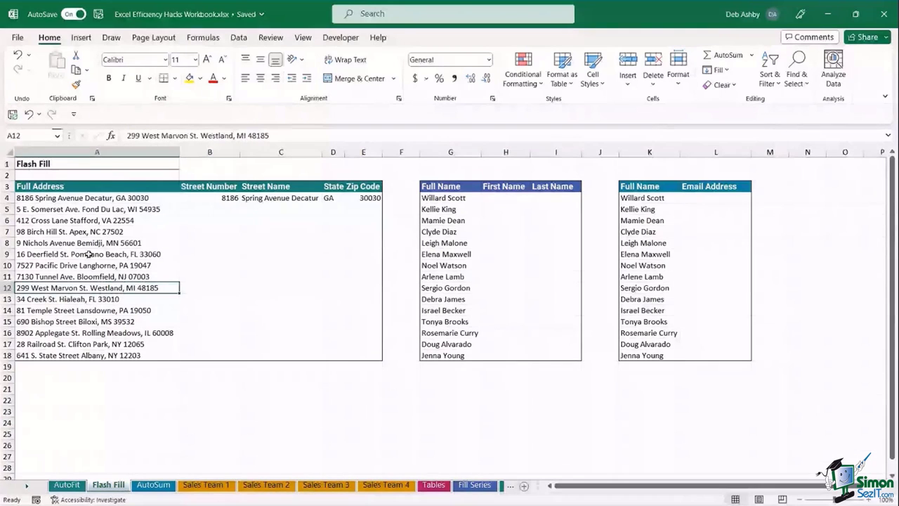
click(87, 198)
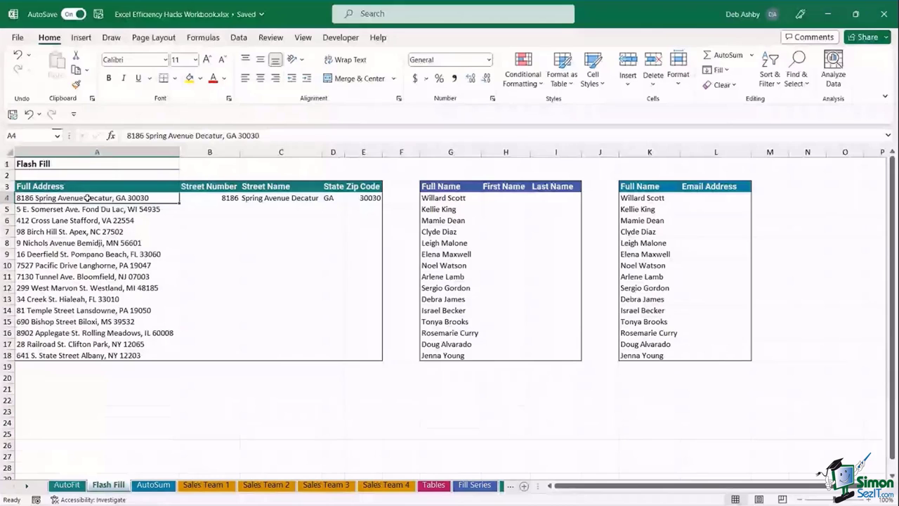
drag(86, 198, 76, 349)
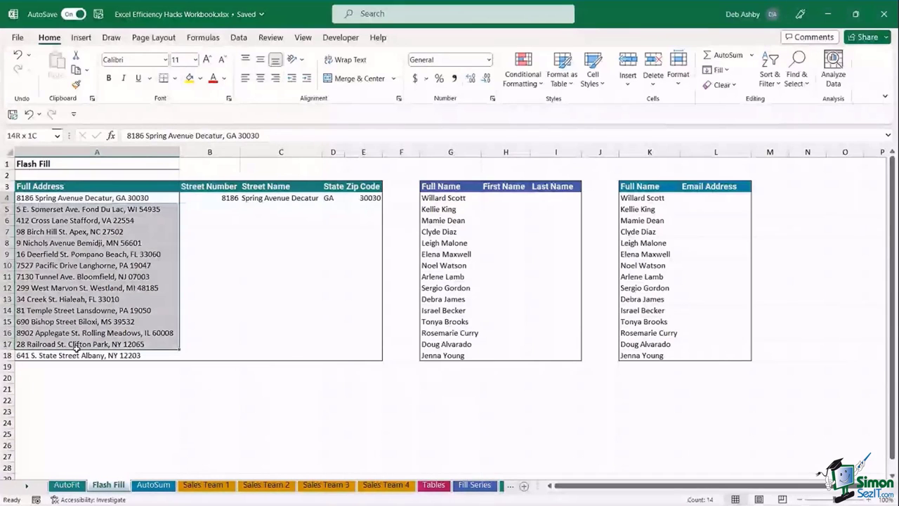
key(Down)
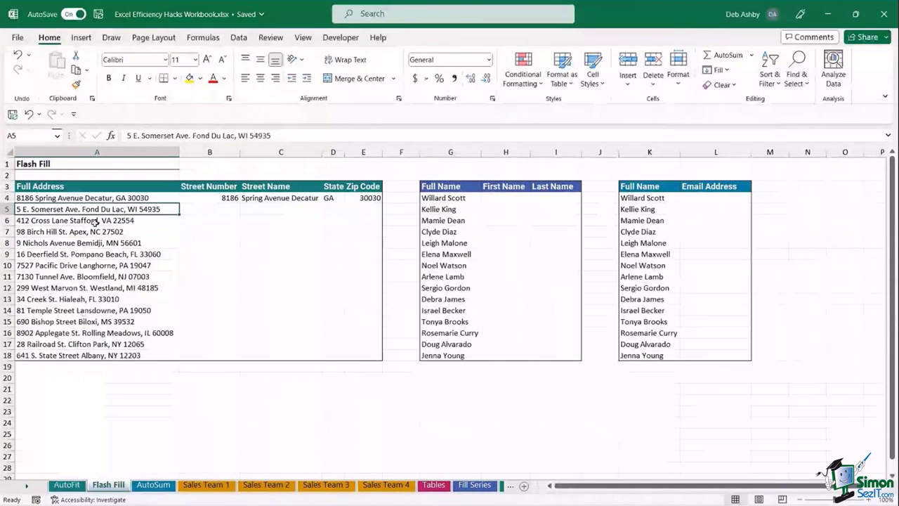
drag(84, 197, 83, 356)
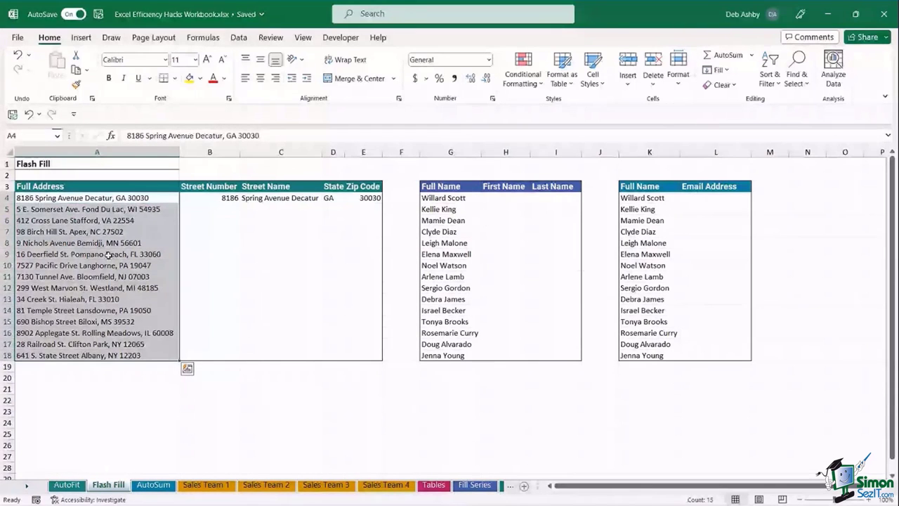
key(Right)
key(Right)
key(Right)
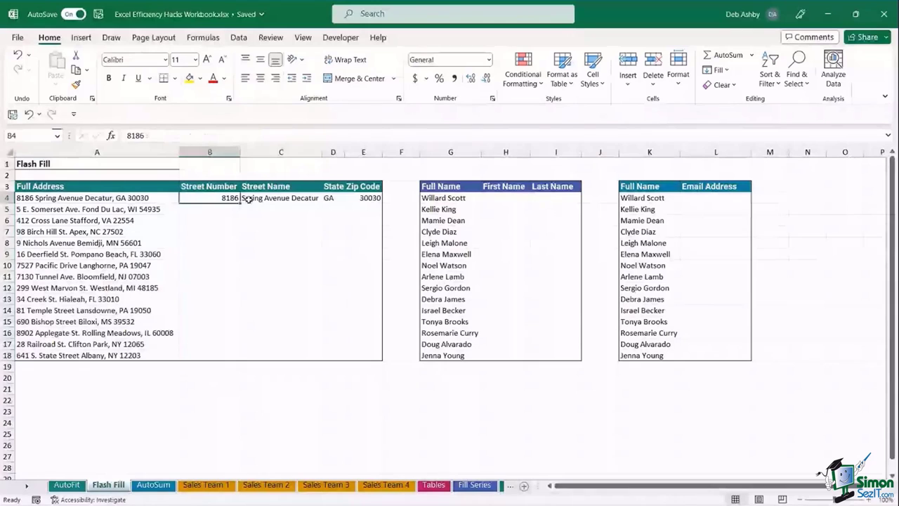
key(Right)
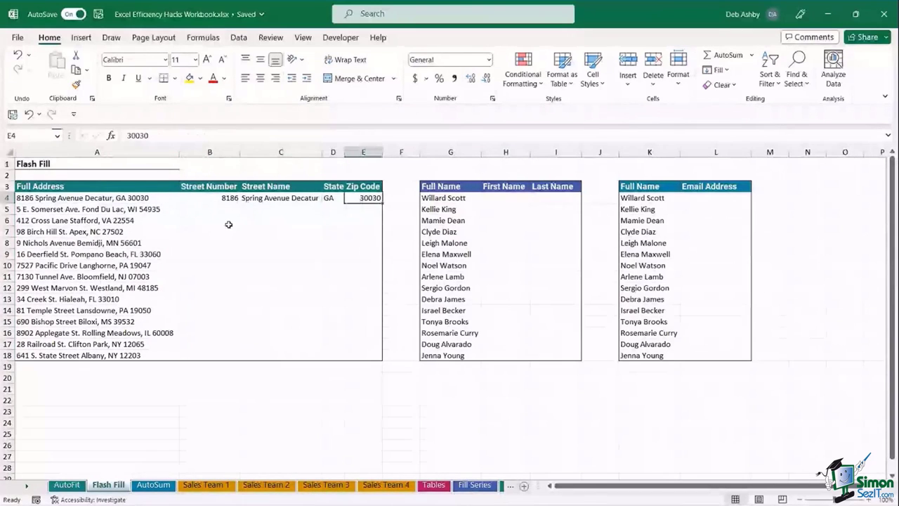
click(212, 199)
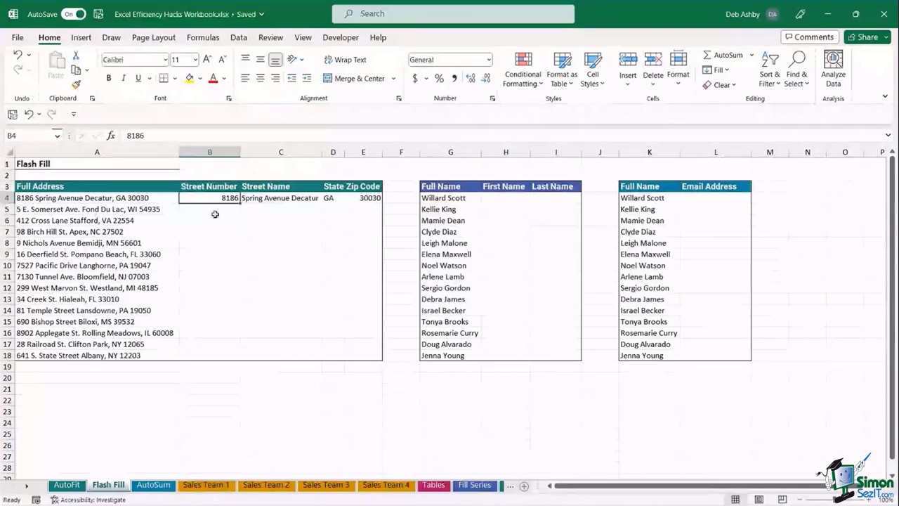
click(268, 209)
click(330, 209)
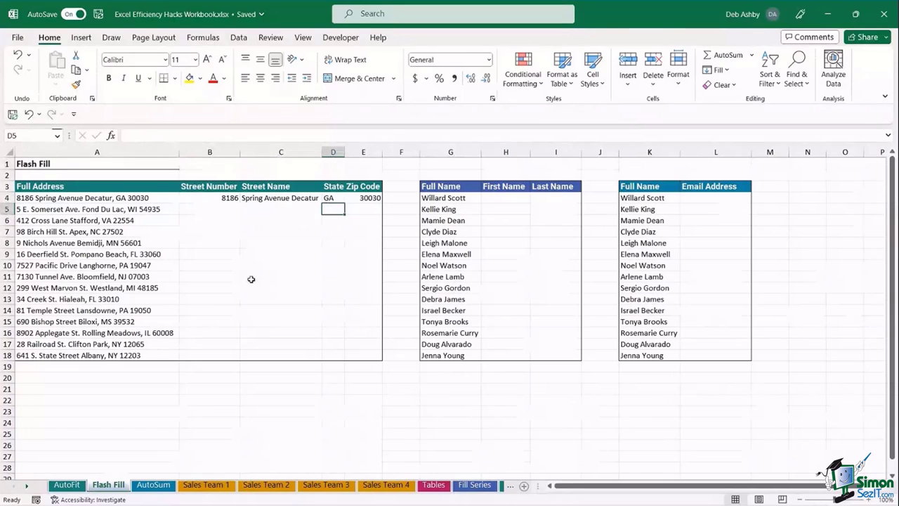
click(264, 253)
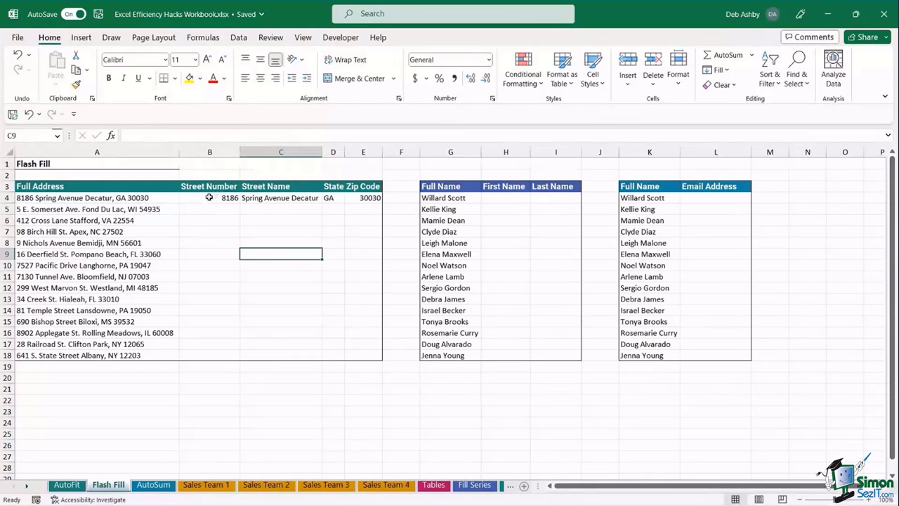
click(209, 198)
click(272, 198)
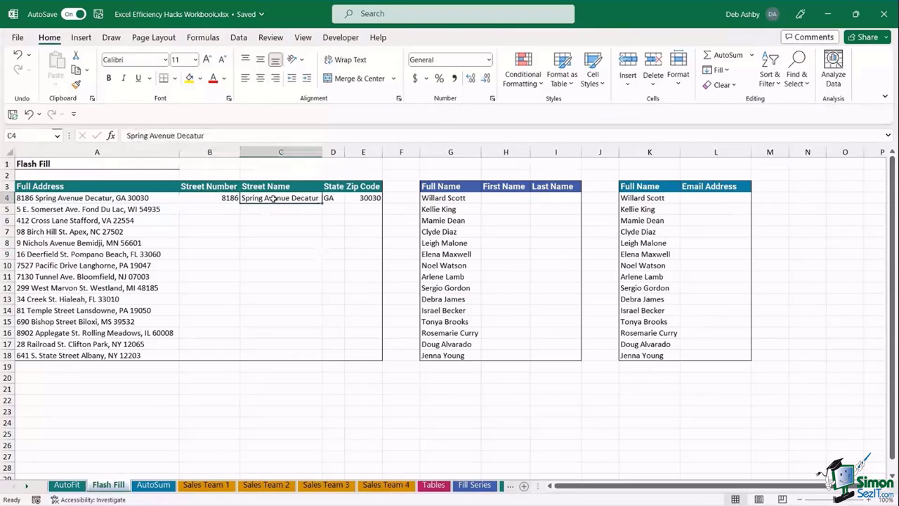
click(328, 197)
click(363, 198)
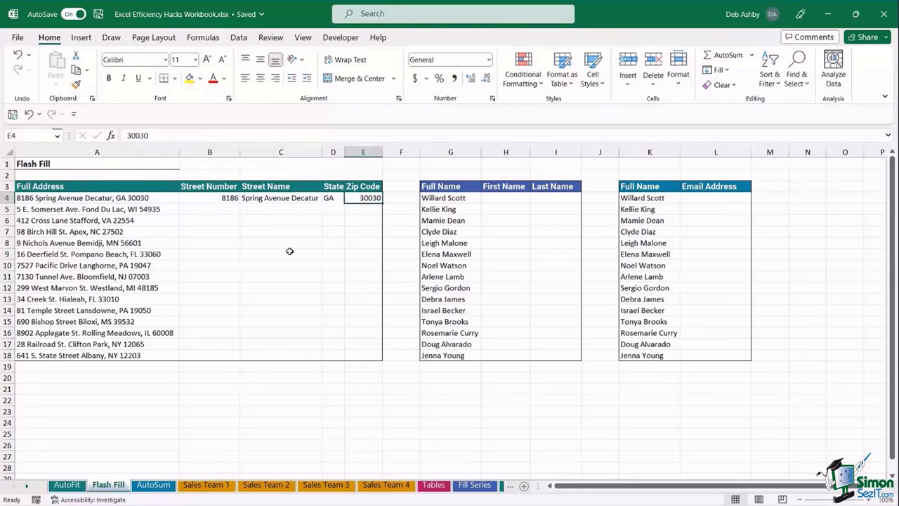
click(220, 198)
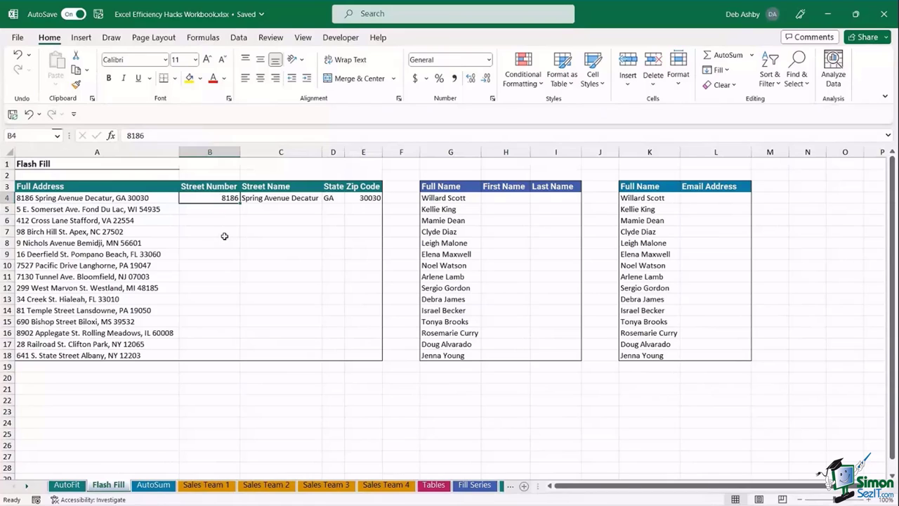
- Flash Fill Street Number, Street Name, State and Zip Code from the row-4 examples with Ctrl+E
key(ctrl+e)
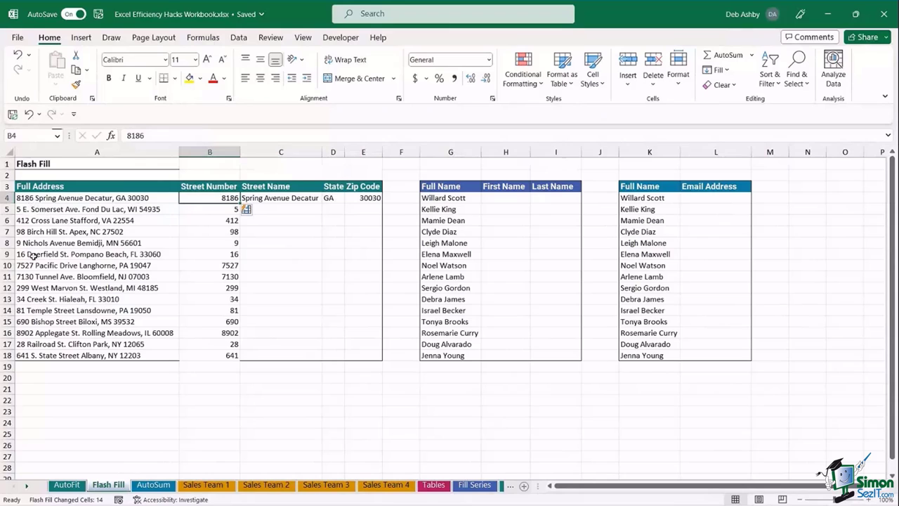
click(277, 199)
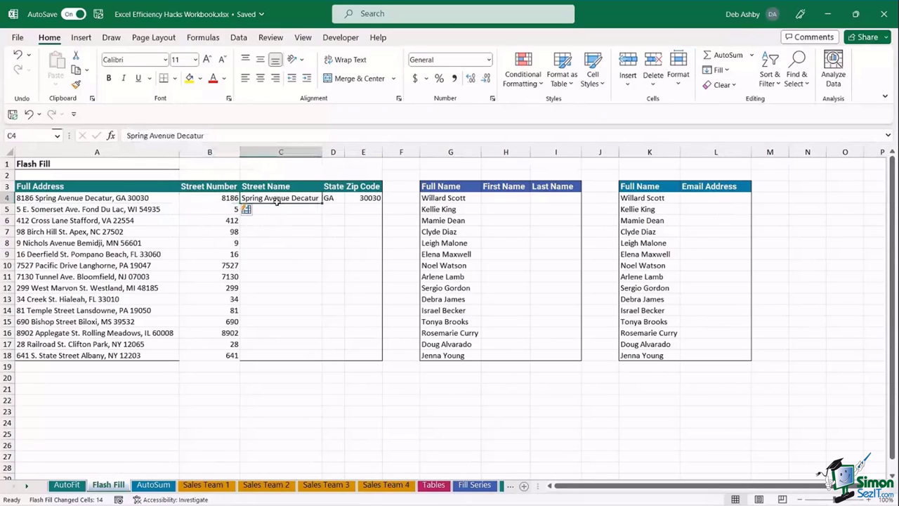
key(ctrl+e)
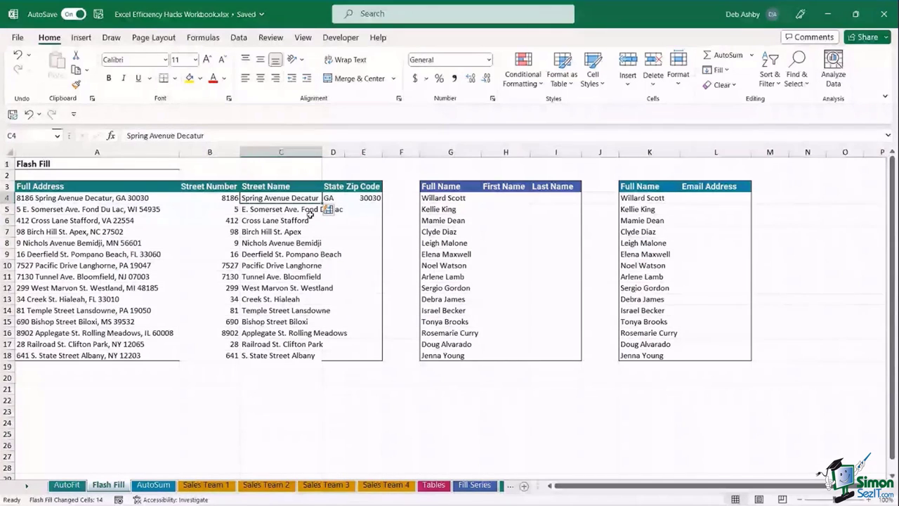
click(335, 197)
key(ctrl+e)
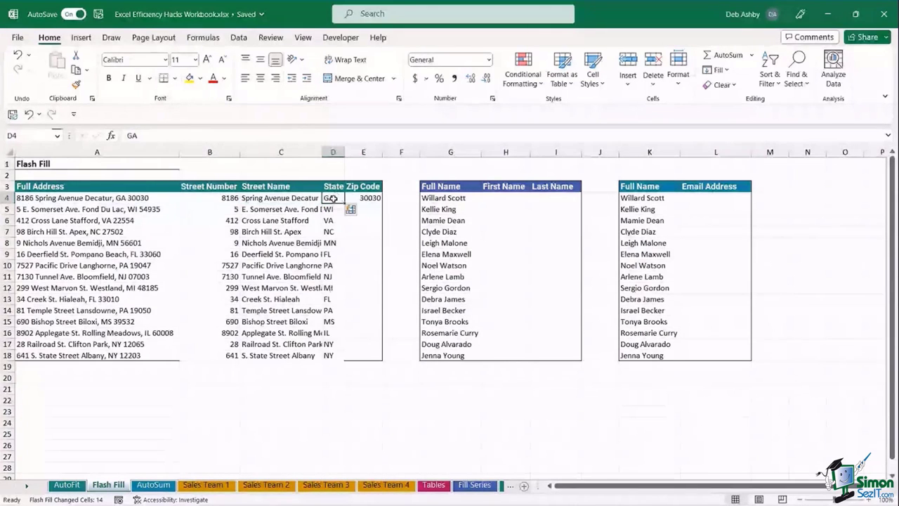
click(362, 197)
key(ctrl+e)
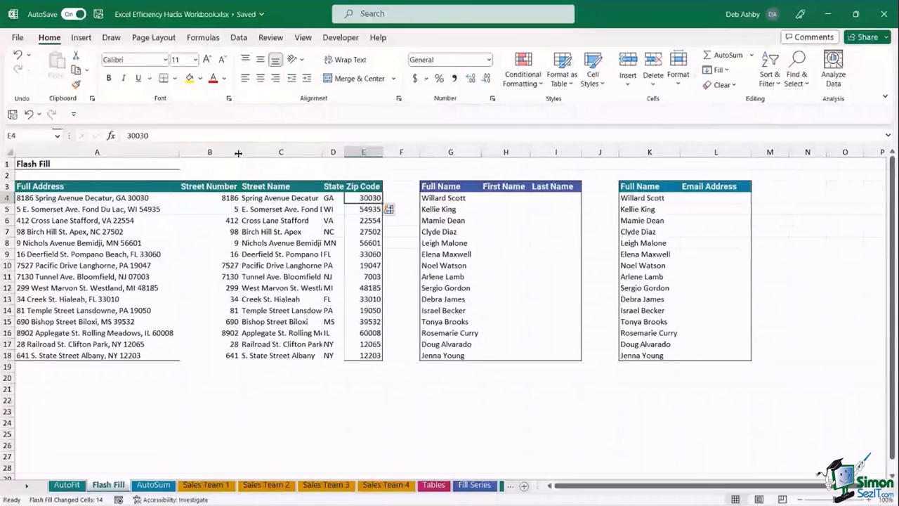
- AutoFit columns B through E to their split address contents
drag(238, 152, 363, 151)
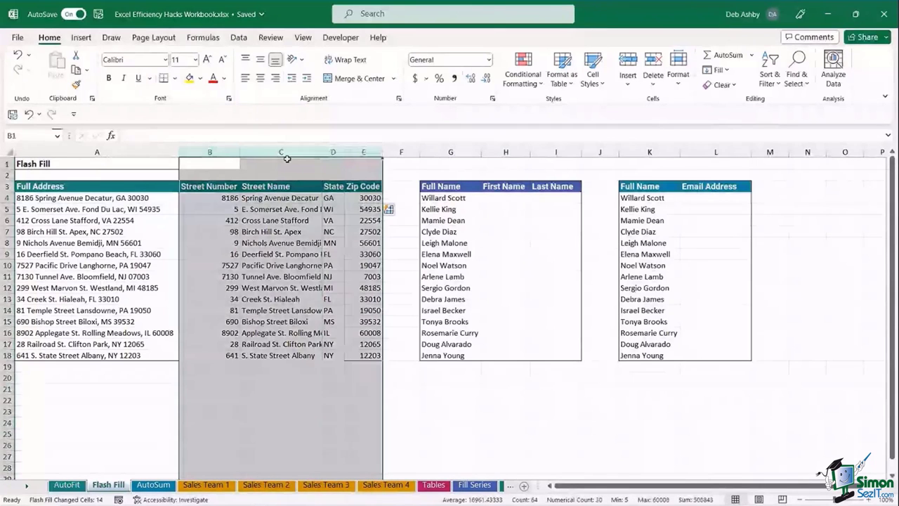
double_click(240, 151)
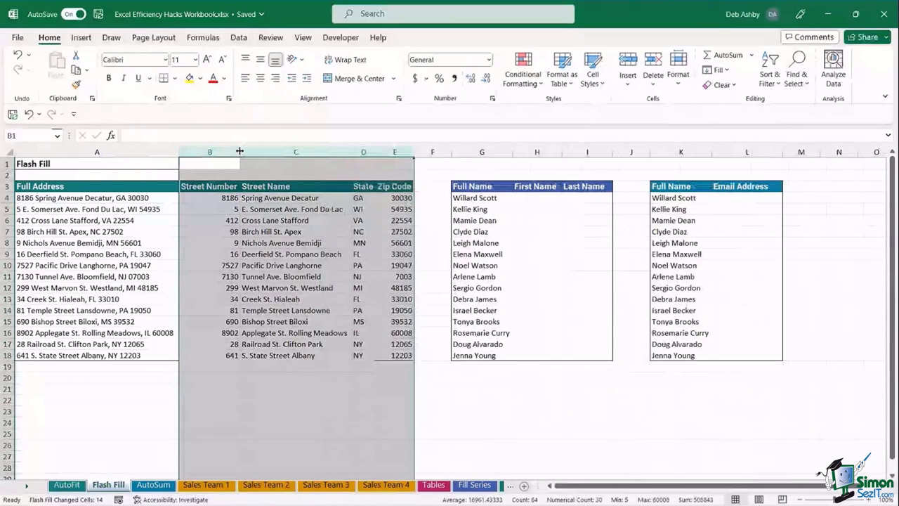
click(295, 243)
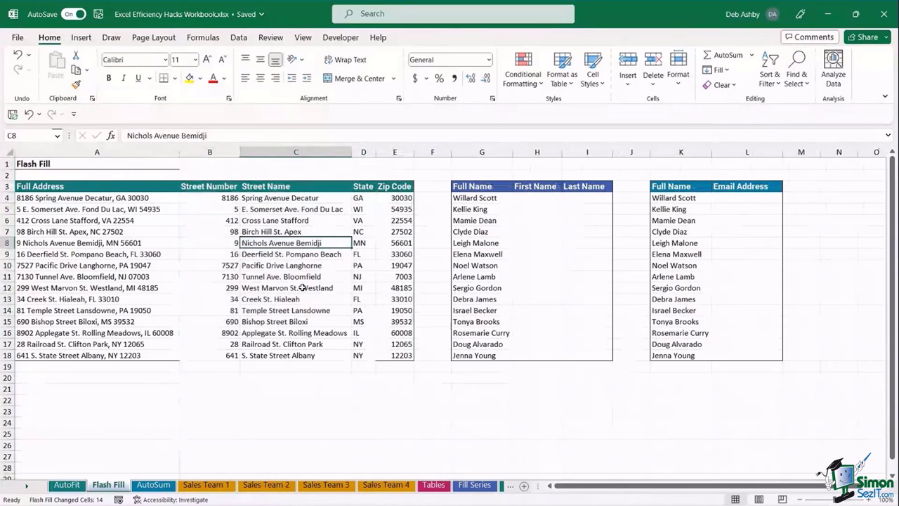
click(281, 209)
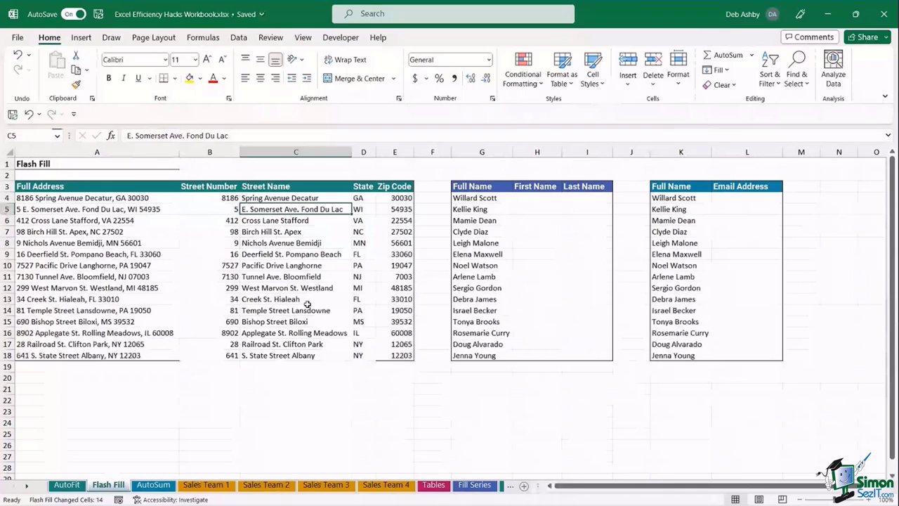
click(529, 201)
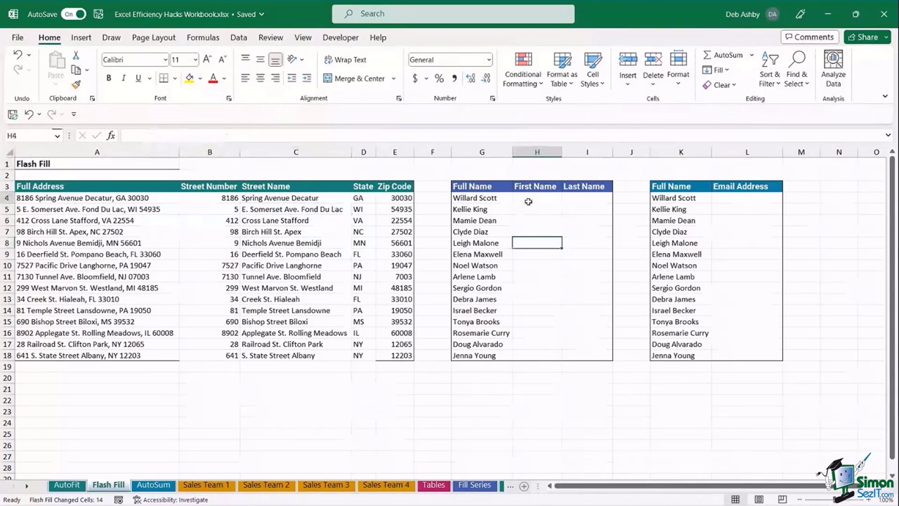
click(583, 202)
click(528, 202)
click(580, 203)
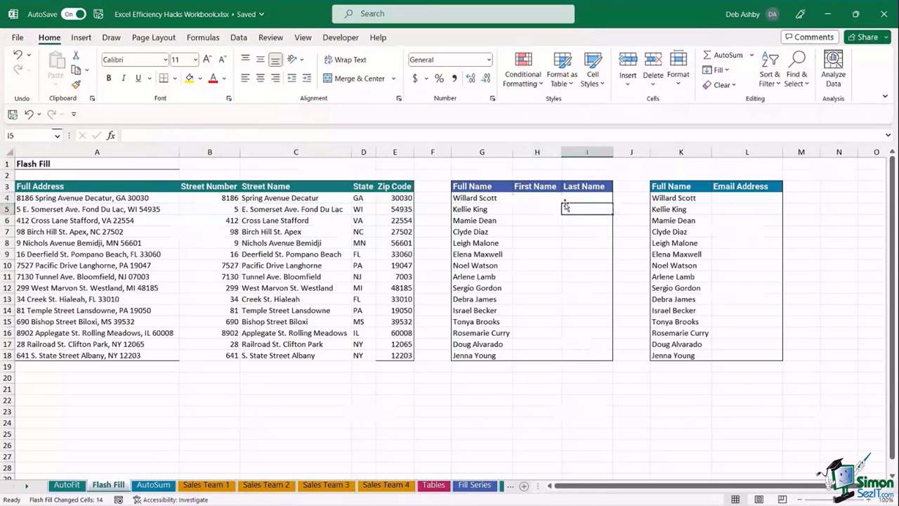
click(534, 200)
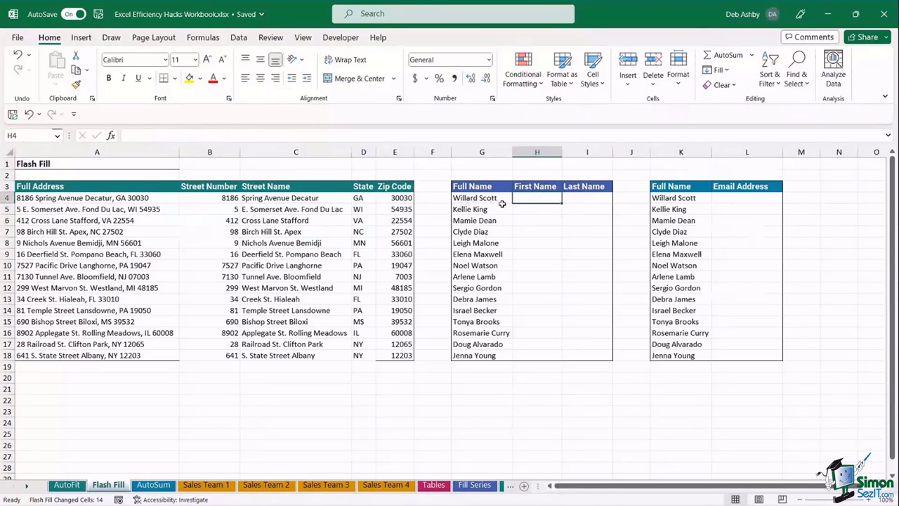
drag(478, 199, 523, 371)
click(557, 267)
click(539, 199)
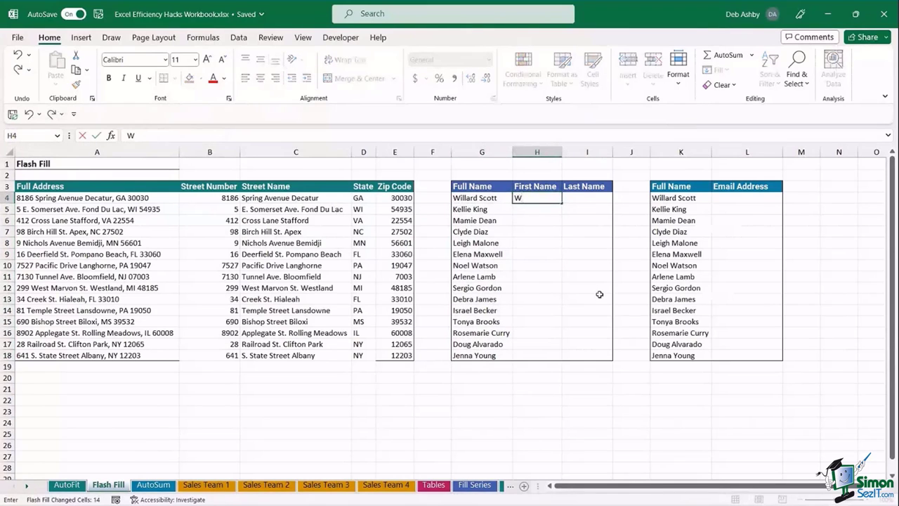
key(Tab)
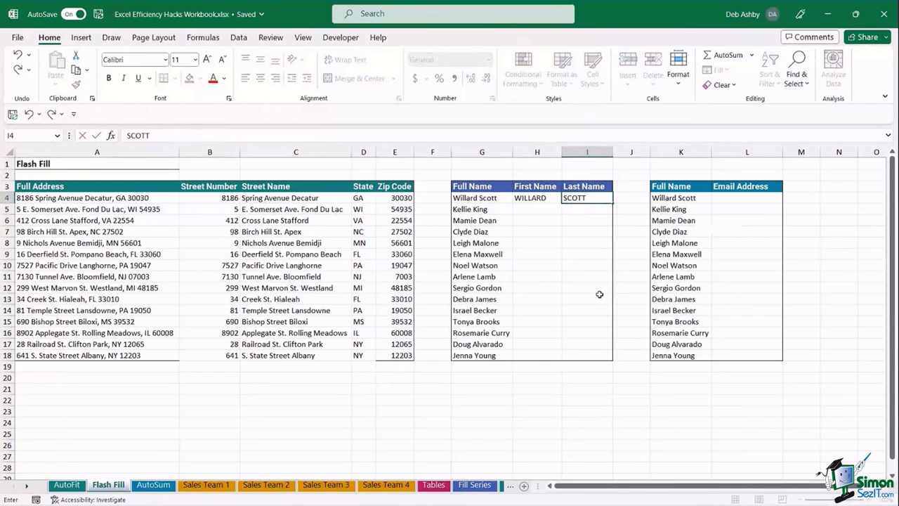
key(Tab)
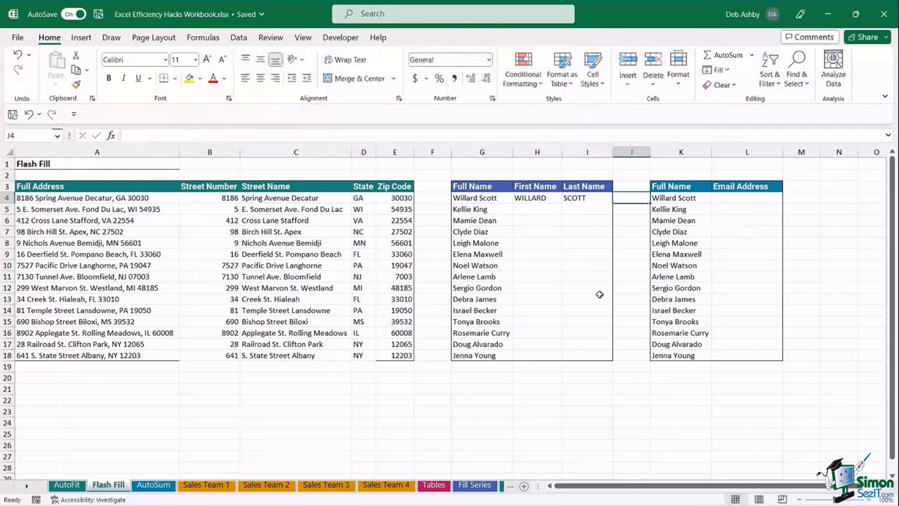
key(Left)
key(Left)
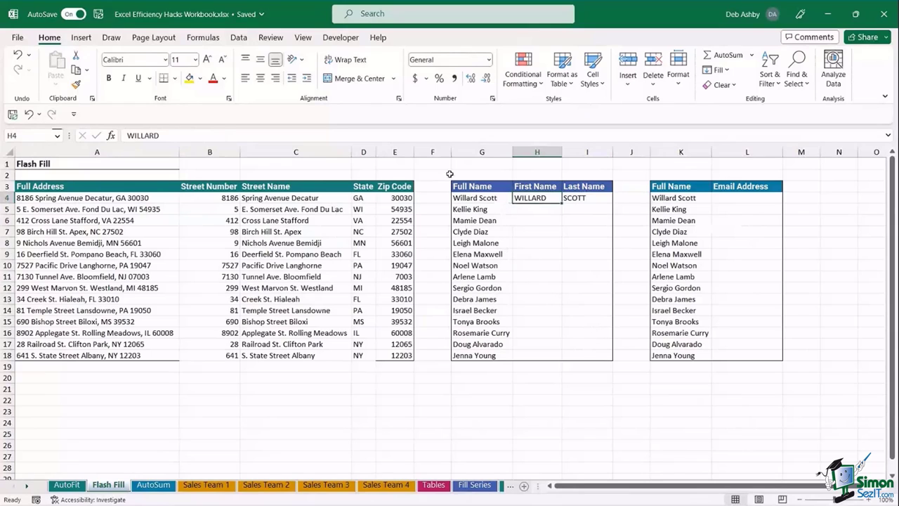
- Flash Fill the First Name and Last Name columns from Data > Flash Fill
click(239, 40)
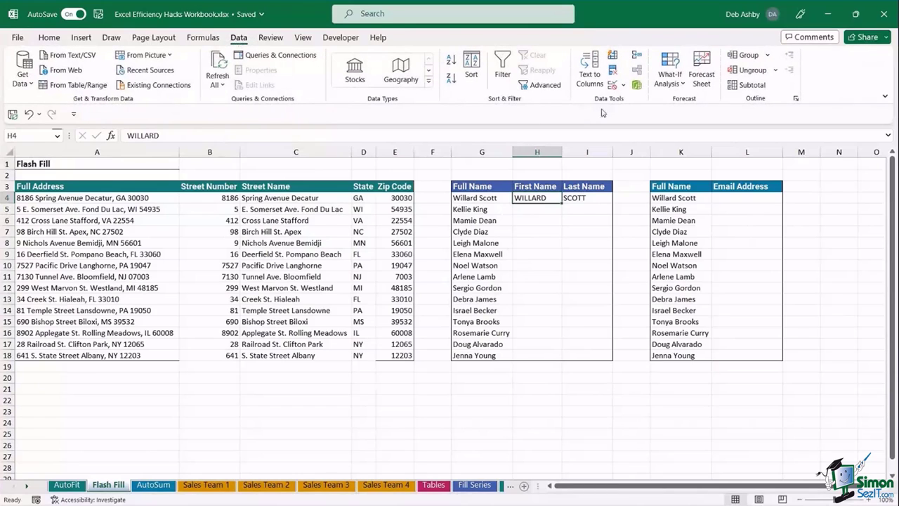
click(614, 57)
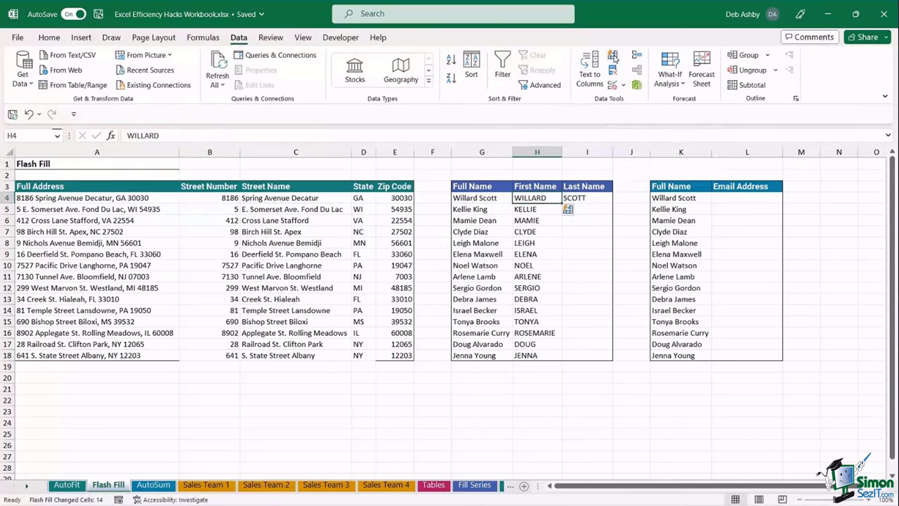
click(593, 193)
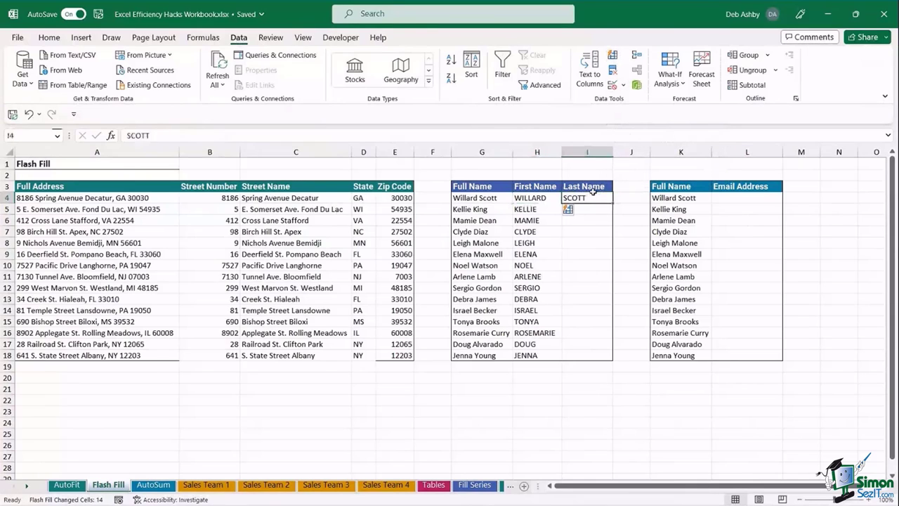
click(613, 59)
click(629, 276)
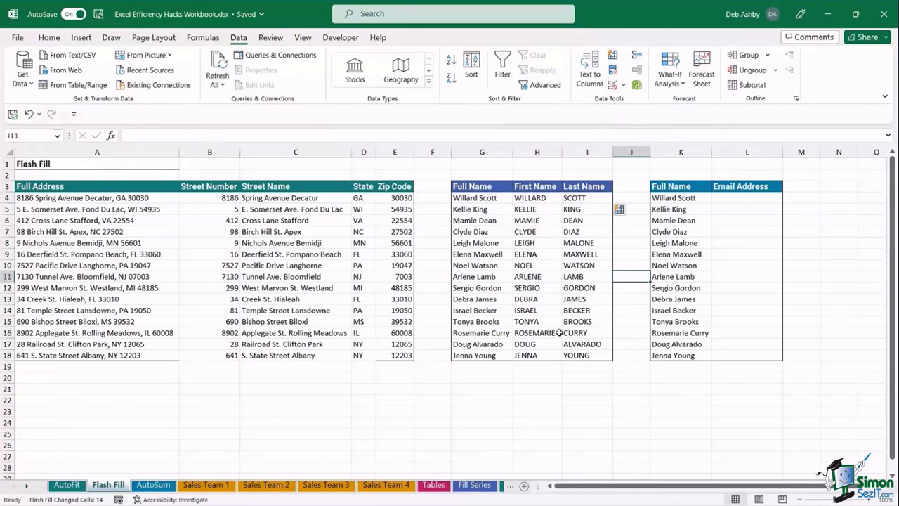
click(721, 199)
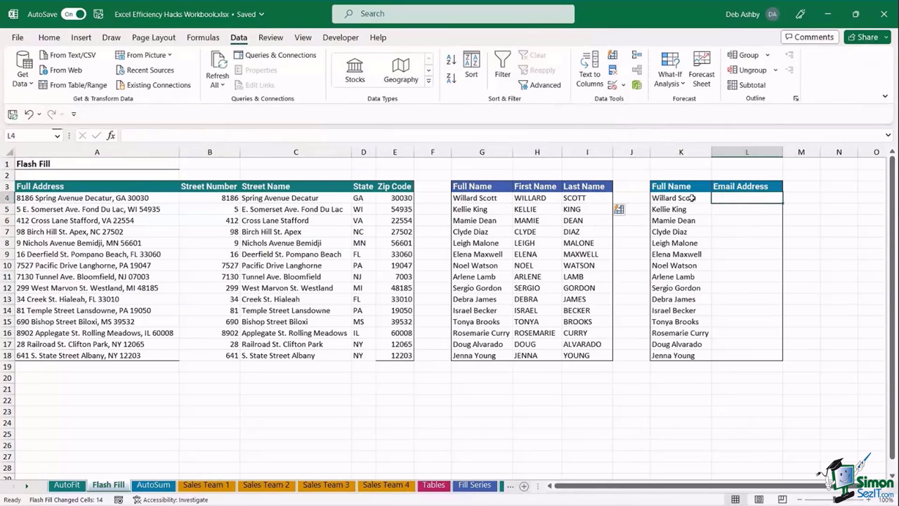
drag(691, 198, 686, 356)
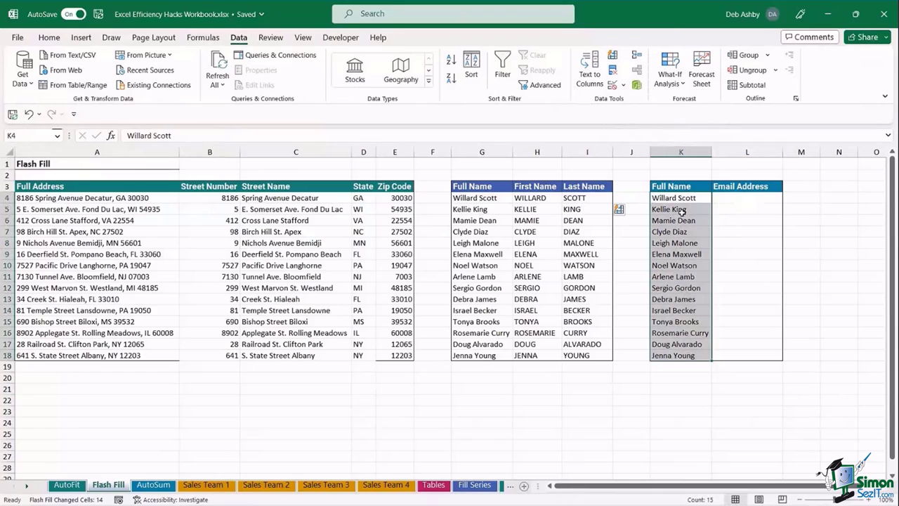
click(736, 198)
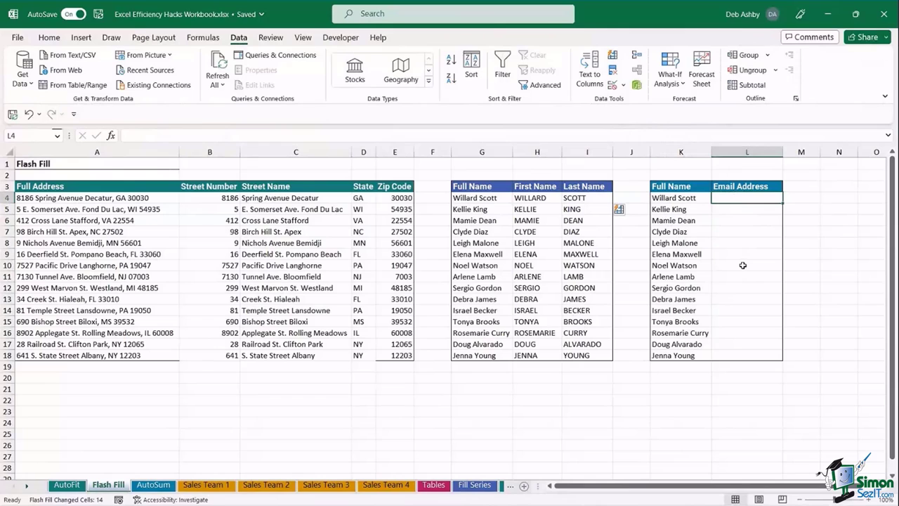
text(Wi)
key(BackSpace)
key(BackSpace)
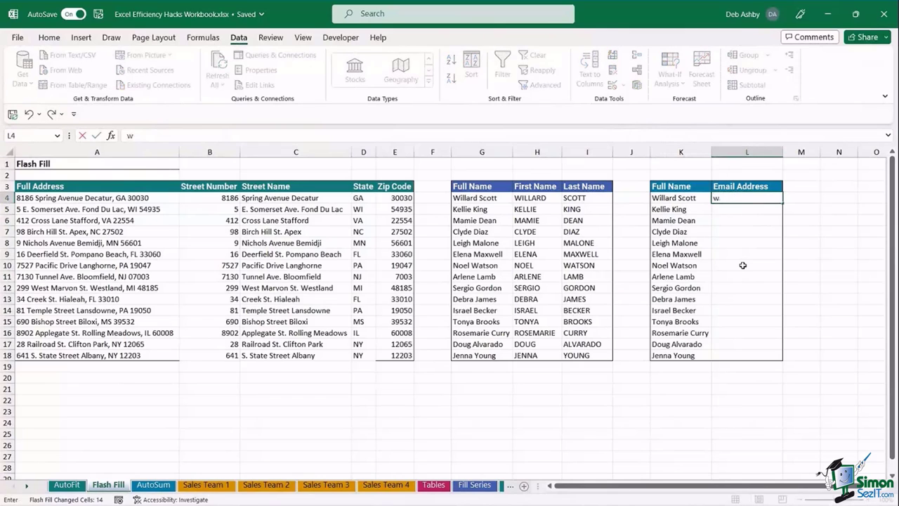
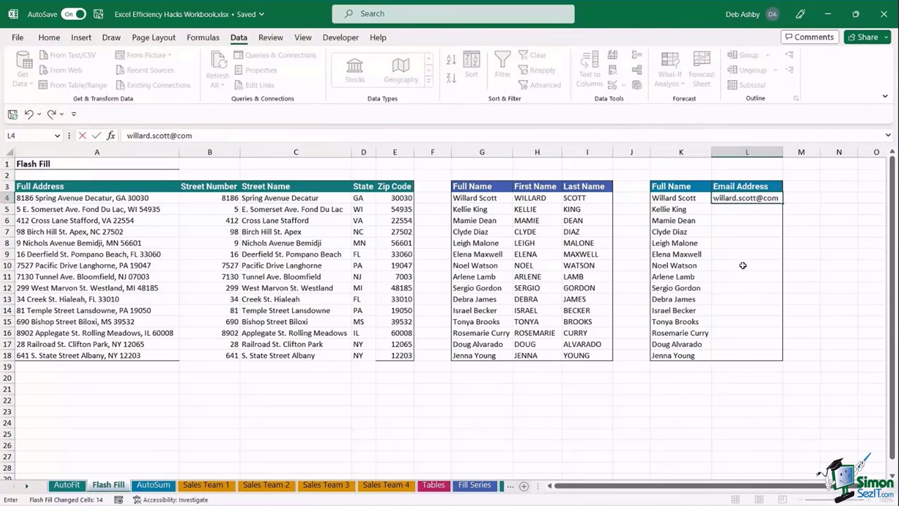
key(ctrl+Return)
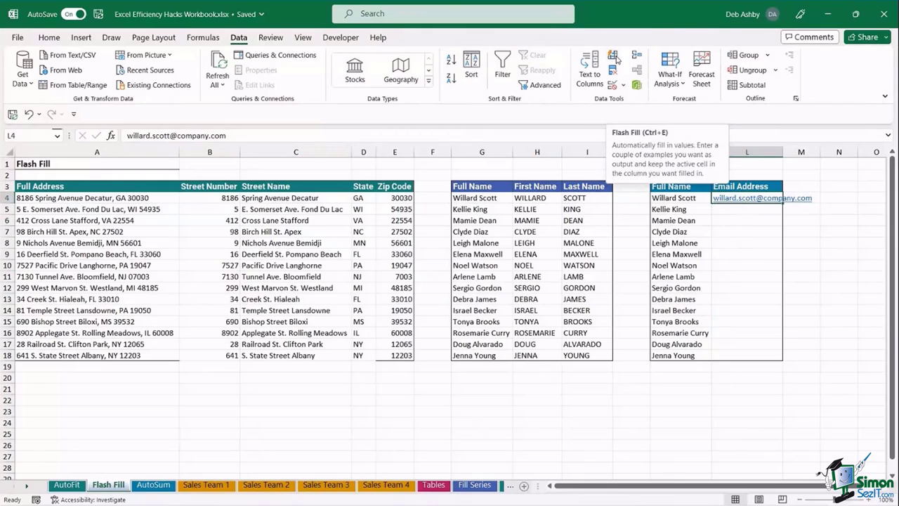
click(727, 209)
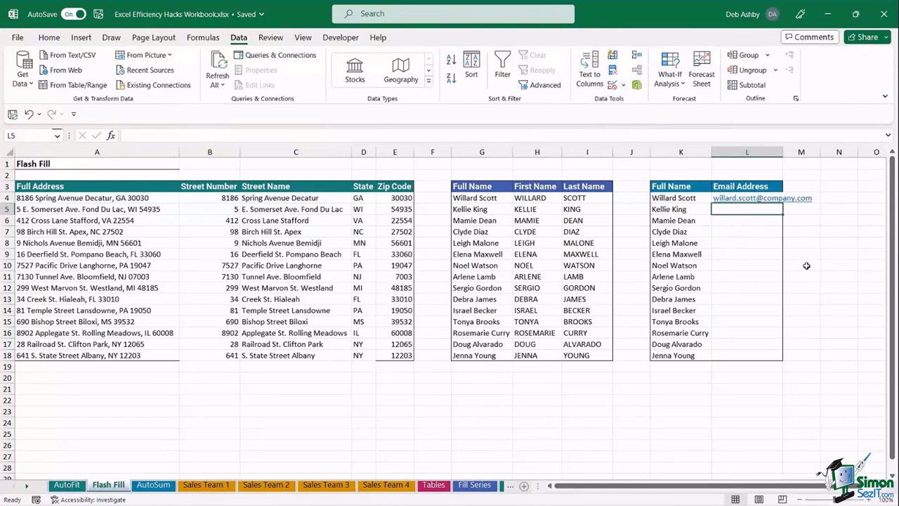
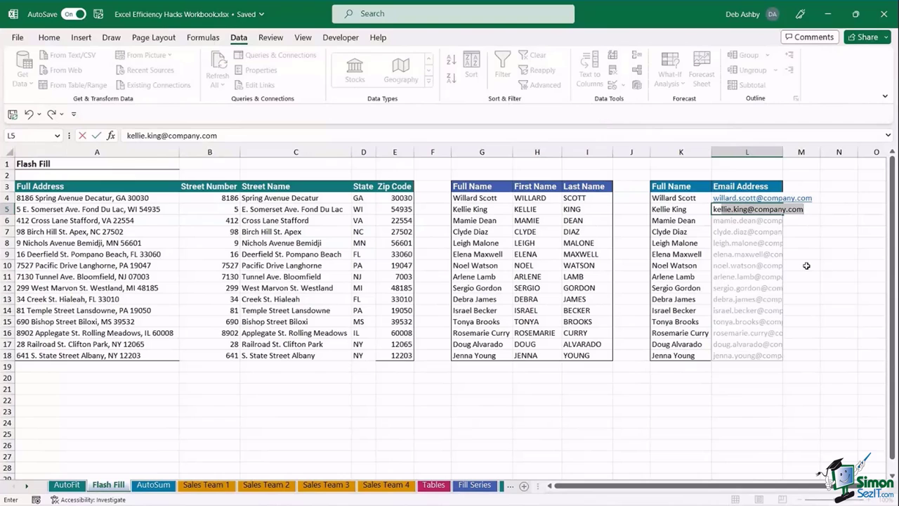
key(Return)
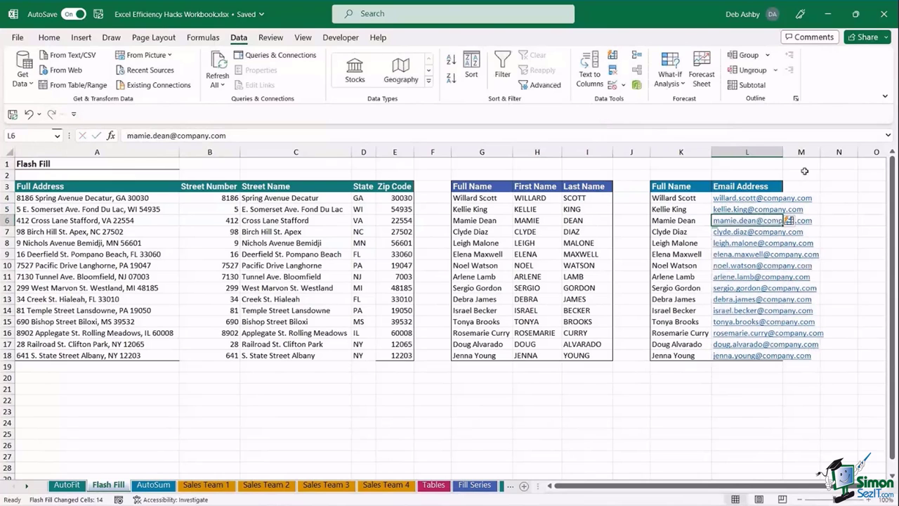
double_click(785, 151)
click(676, 454)
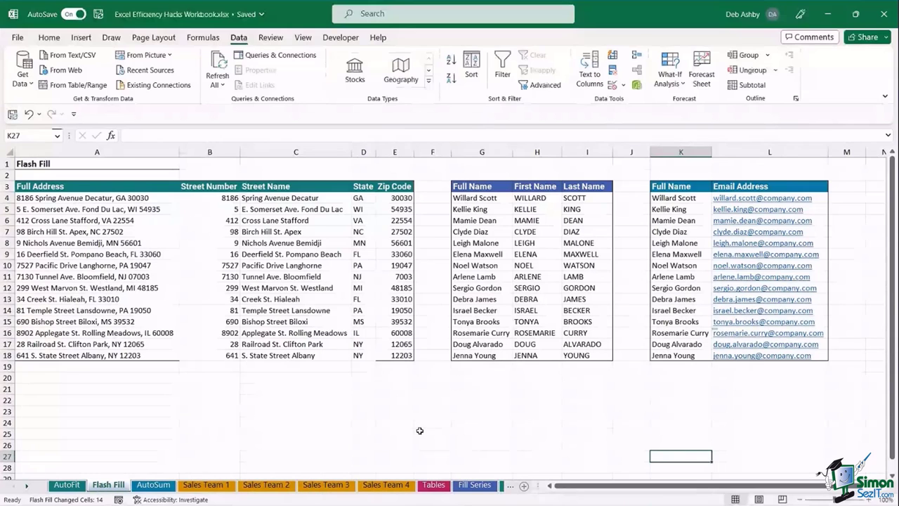
- Return to the AutoFit sheet and select cells inside the sales table
click(332, 408)
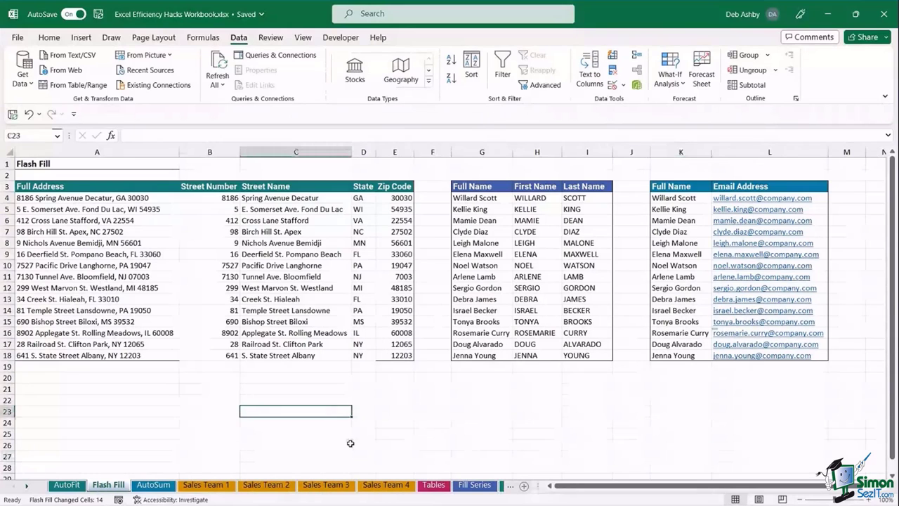
click(68, 486)
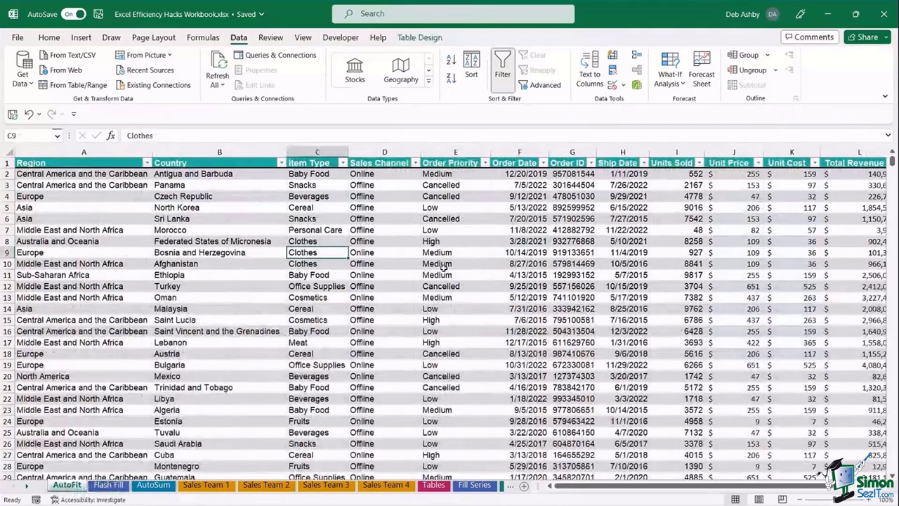
click(470, 250)
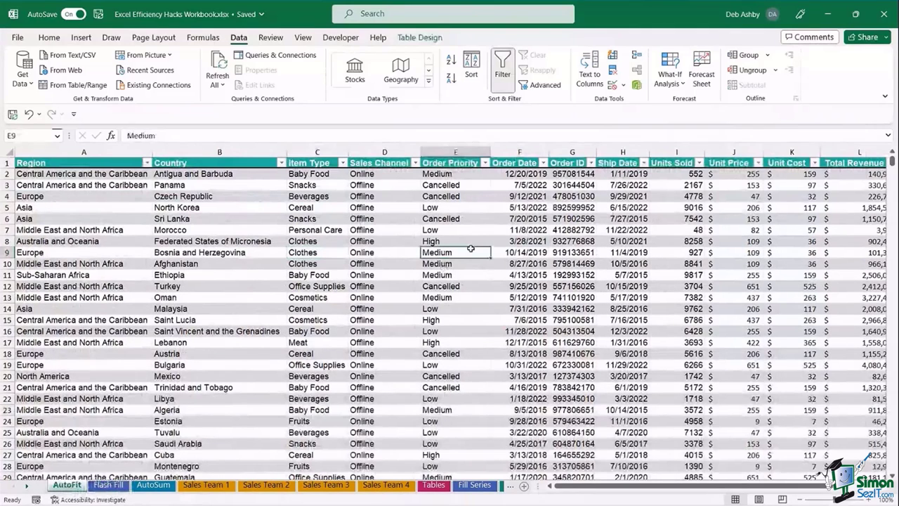
click(464, 238)
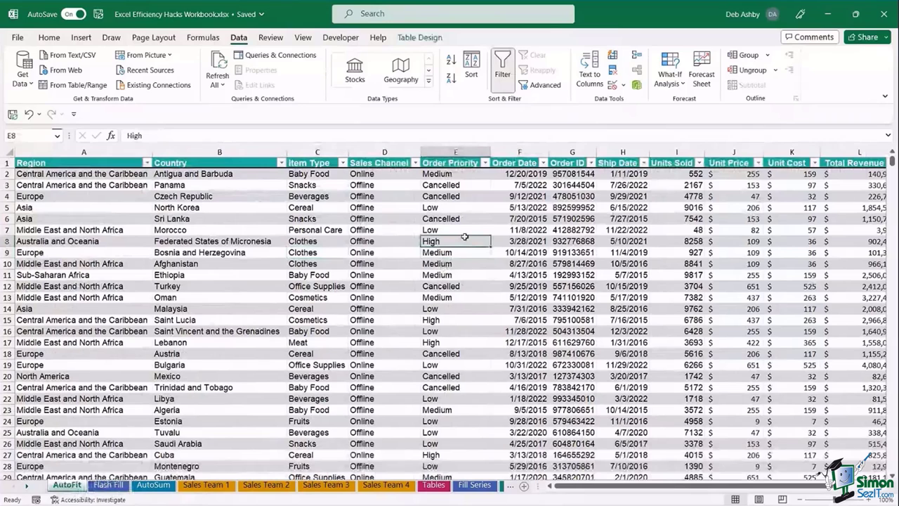
click(464, 231)
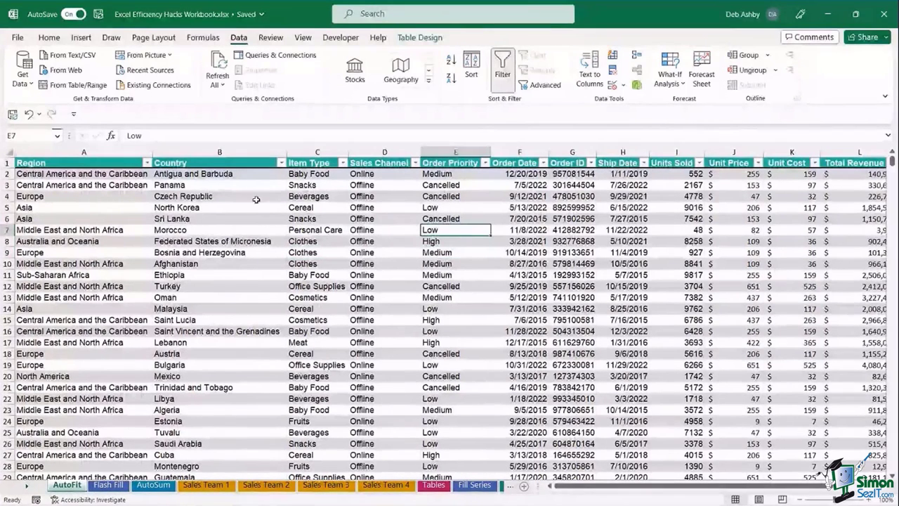
click(345, 219)
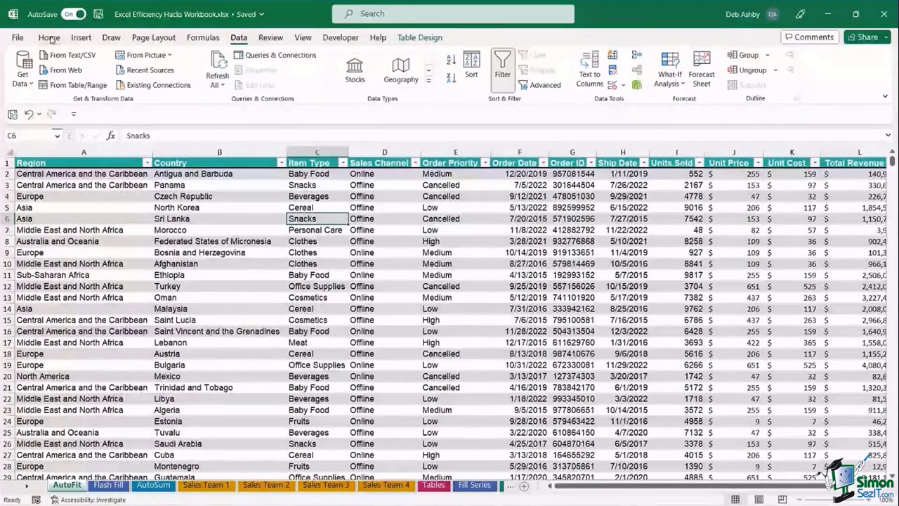
- Show the Home tab and display the ribbon KeyTips with Alt
click(49, 39)
click(423, 220)
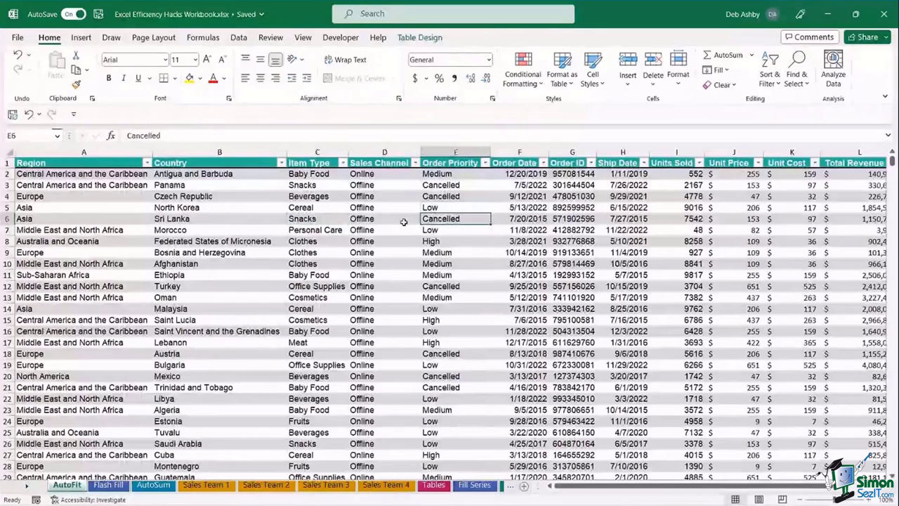
click(404, 222)
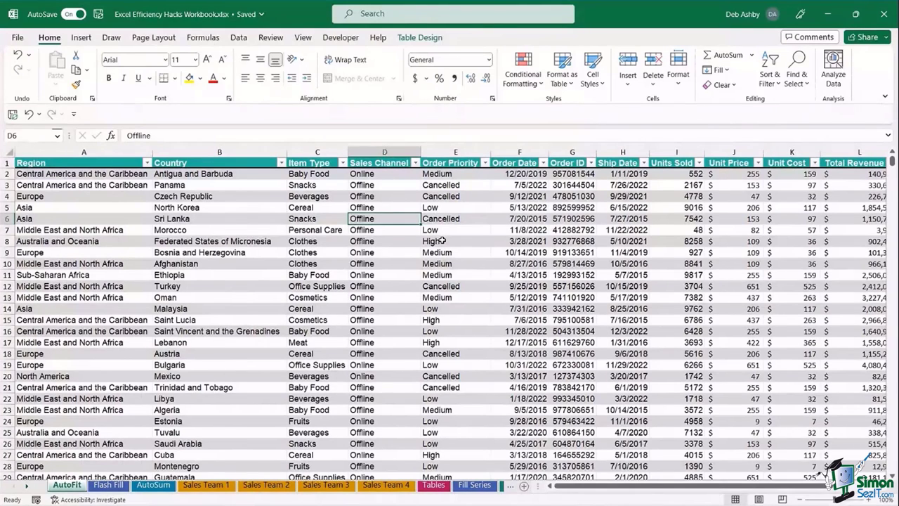
key(alt)
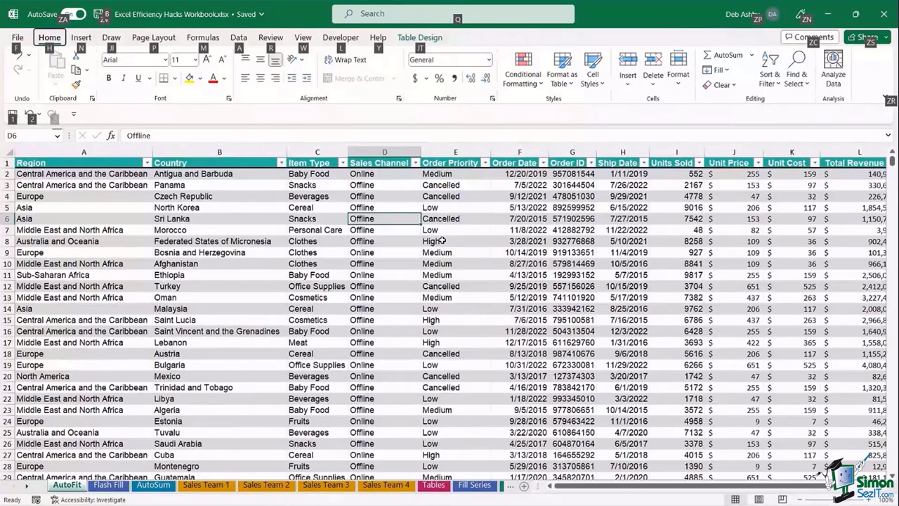
- Use KeyTips J, T, G to convert Sales_Data to a normal range and confirm Yes
key(j)
key(t)
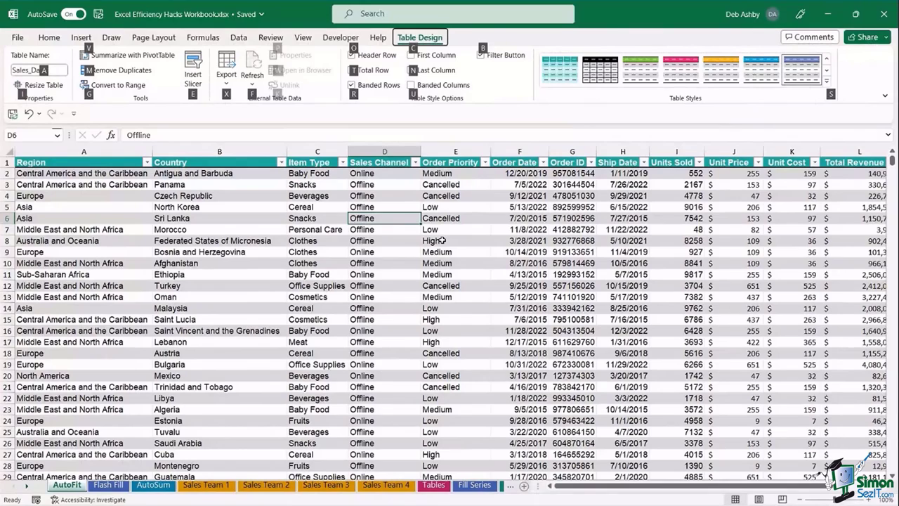
key(g)
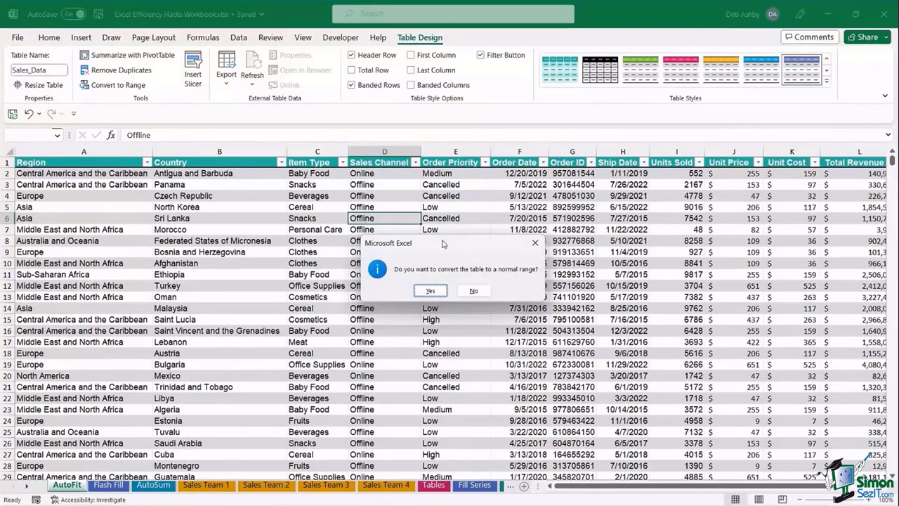
key(Return)
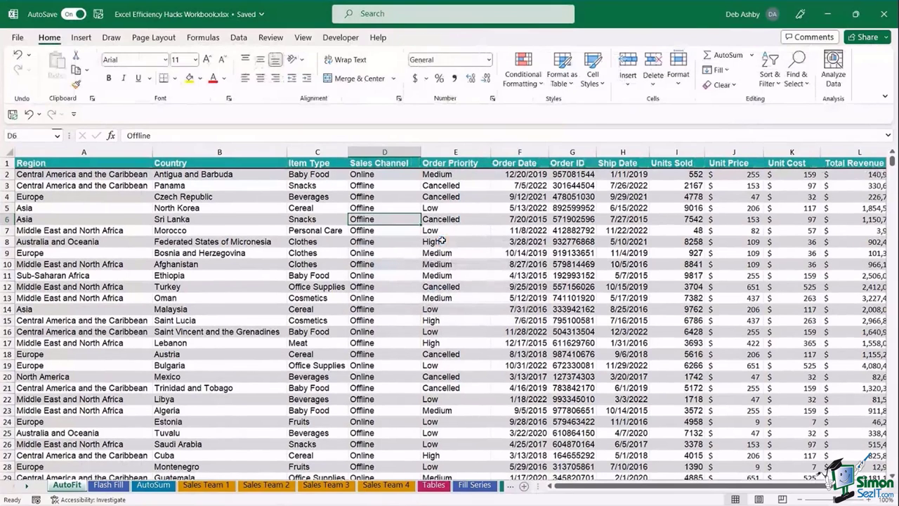
- From a data cell, open the Insert tab with Alt then N, and dismiss the KeyTips
click(463, 242)
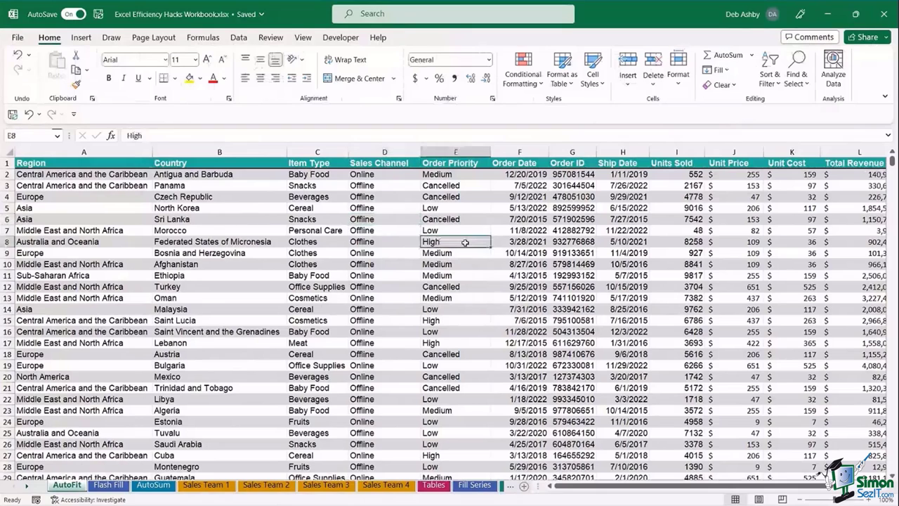
key(alt)
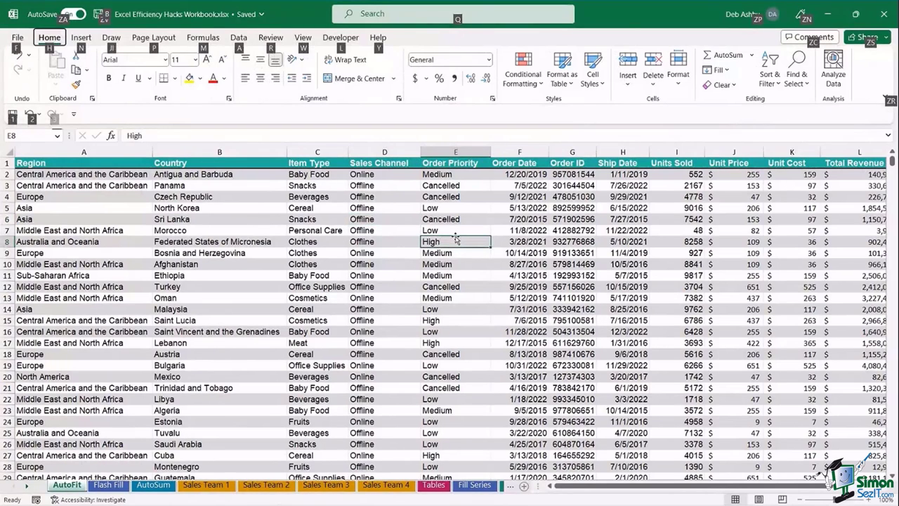
key(n)
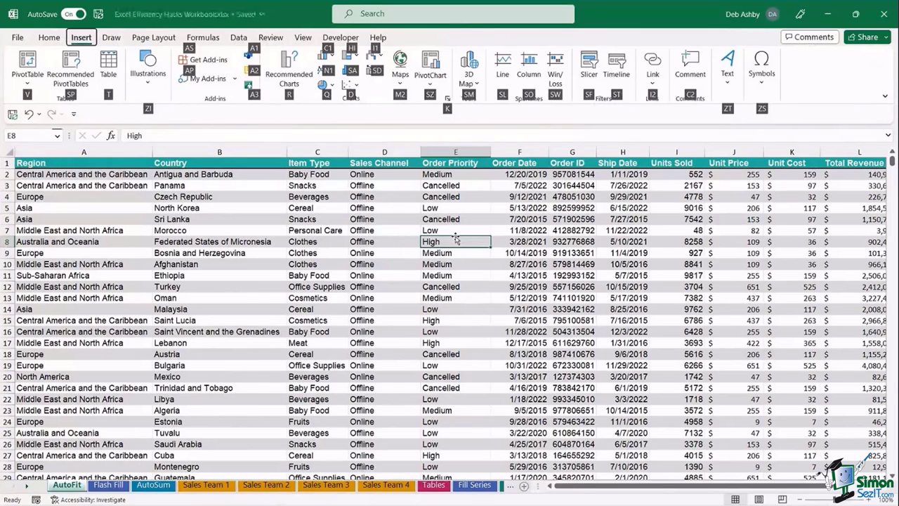
key(Escape)
key(Escape)
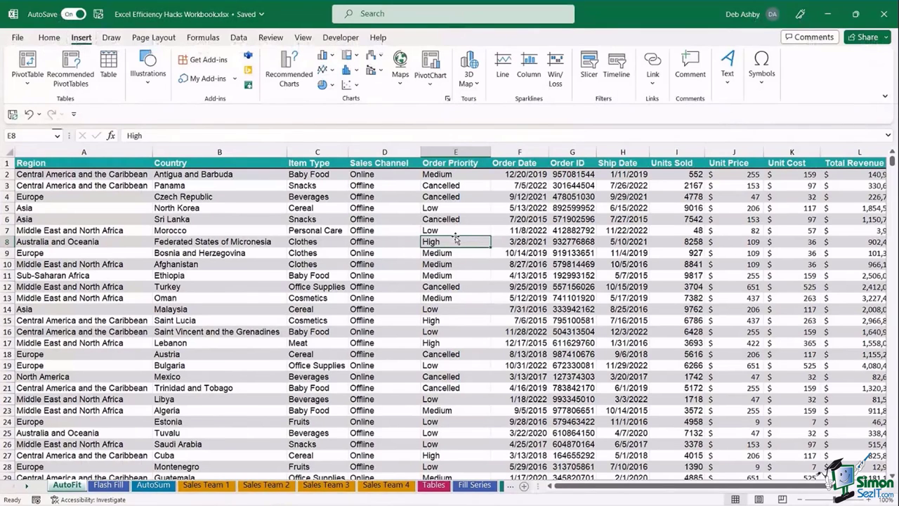
click(362, 218)
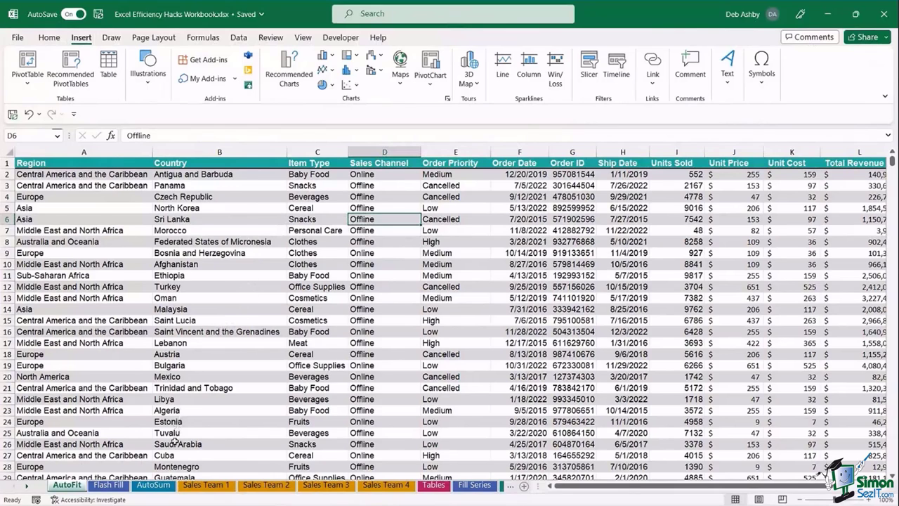
- Go to the AutoSum sheet and try selecting the empty Total cells of Sales Teams 1 and 2
click(153, 486)
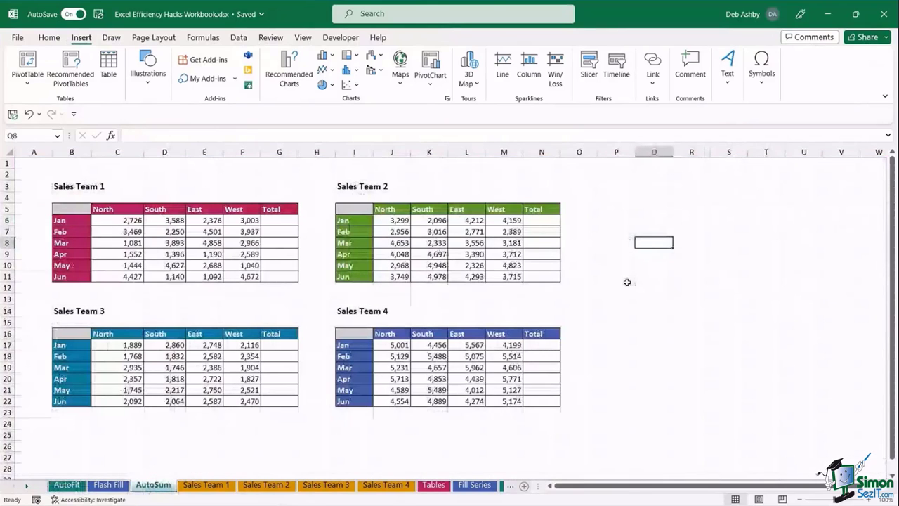
click(628, 285)
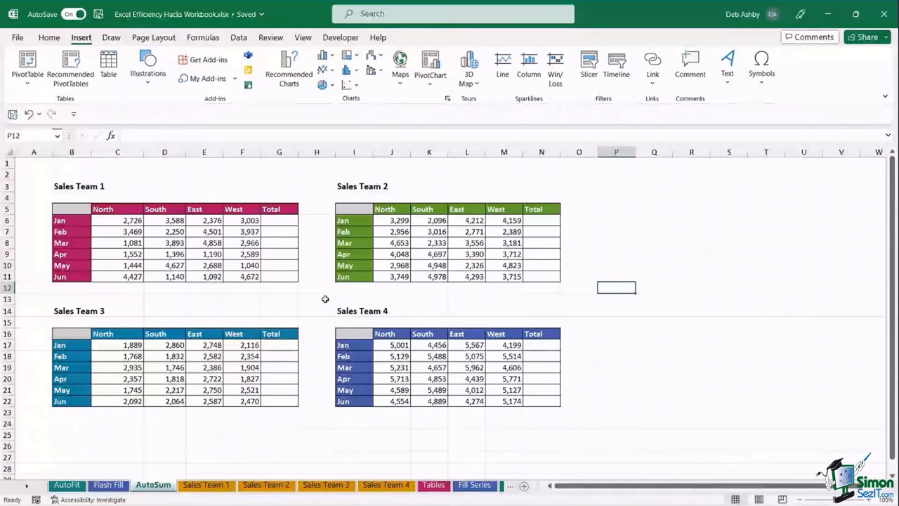
drag(279, 220, 279, 276)
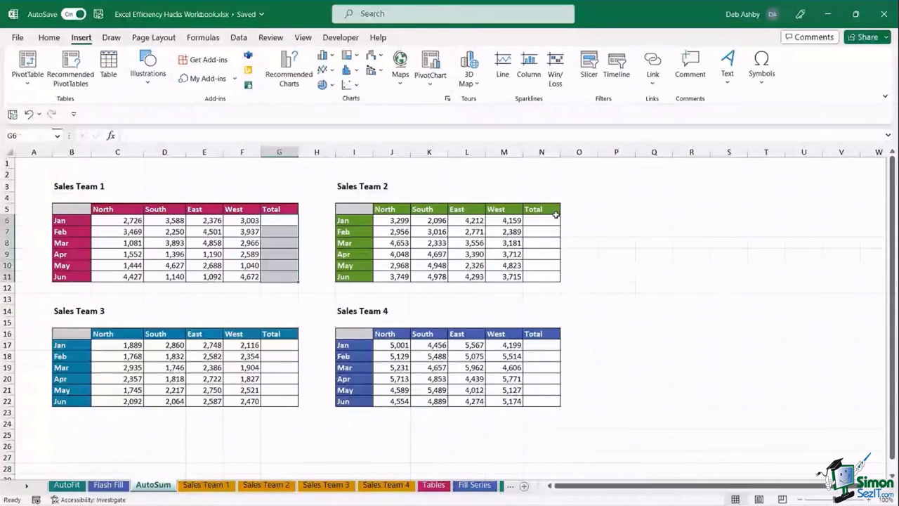
drag(541, 220, 541, 276)
click(661, 266)
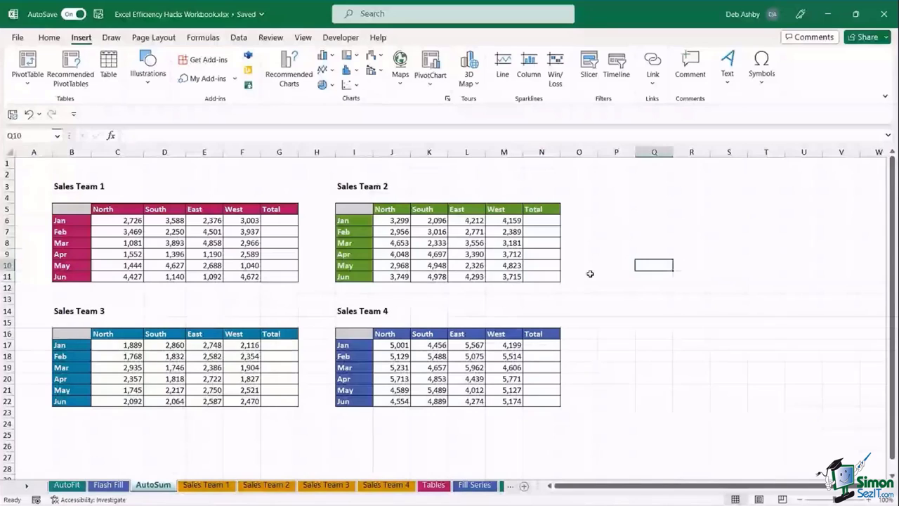
click(280, 222)
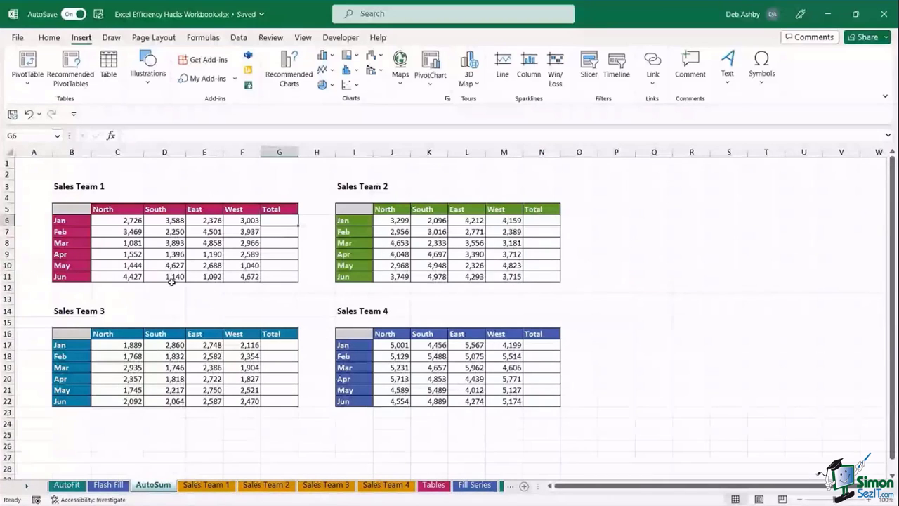
- Select all four Sales Team tables with their Total columns and AutoSum them with Alt+=
drag(128, 221, 279, 275)
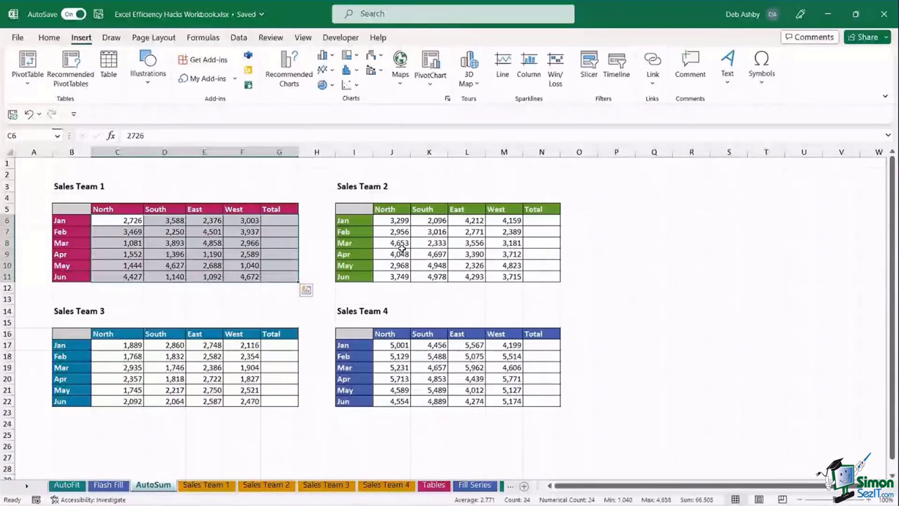
drag(393, 219, 539, 276)
ctrl+click(108, 344)
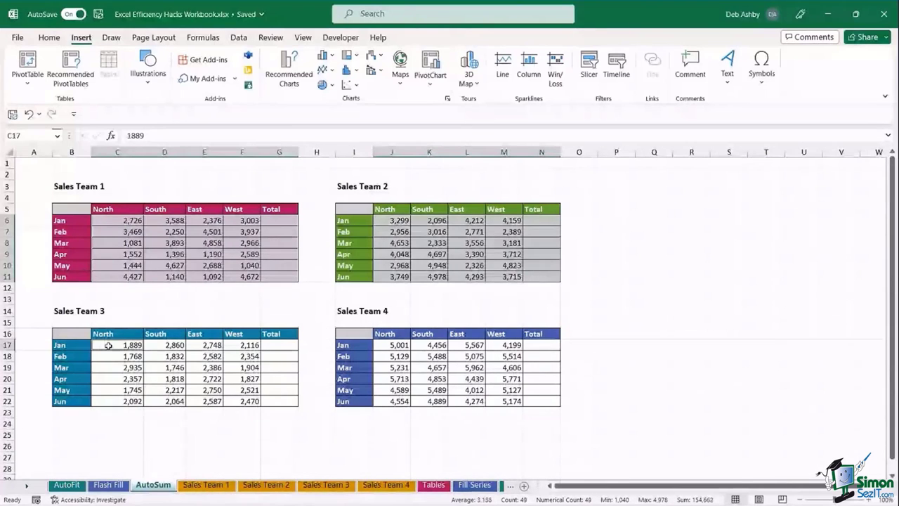
drag(108, 345, 281, 401)
drag(393, 345, 541, 401)
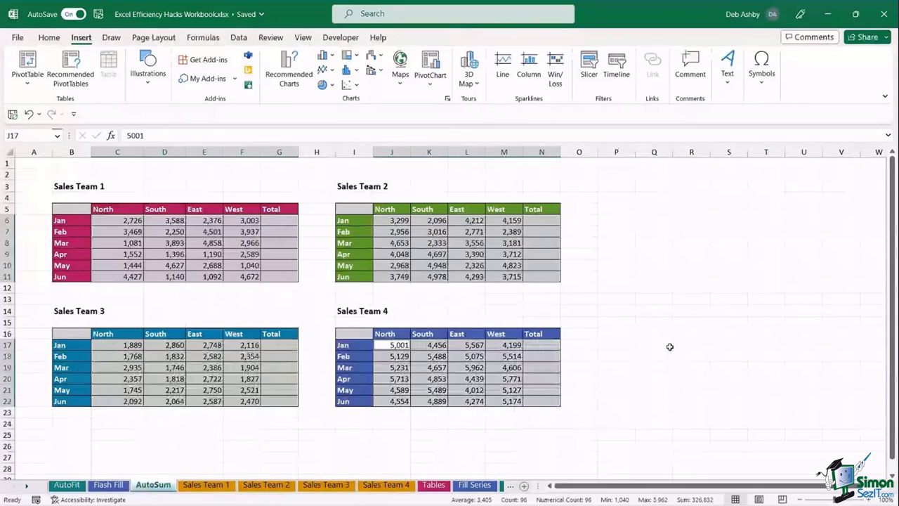
key(alt+equal)
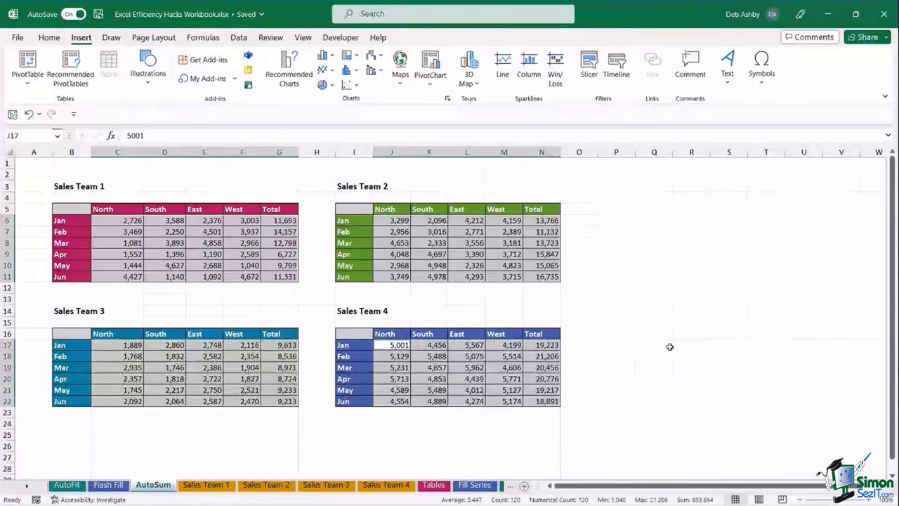
- Clear the selection of the four AutoSum tables and move to the Sales Team 1 sheet
click(617, 243)
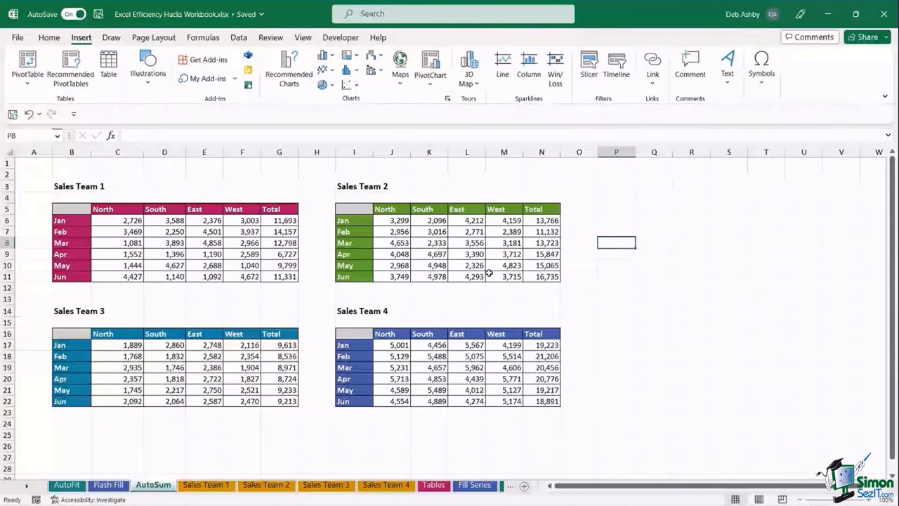
click(703, 302)
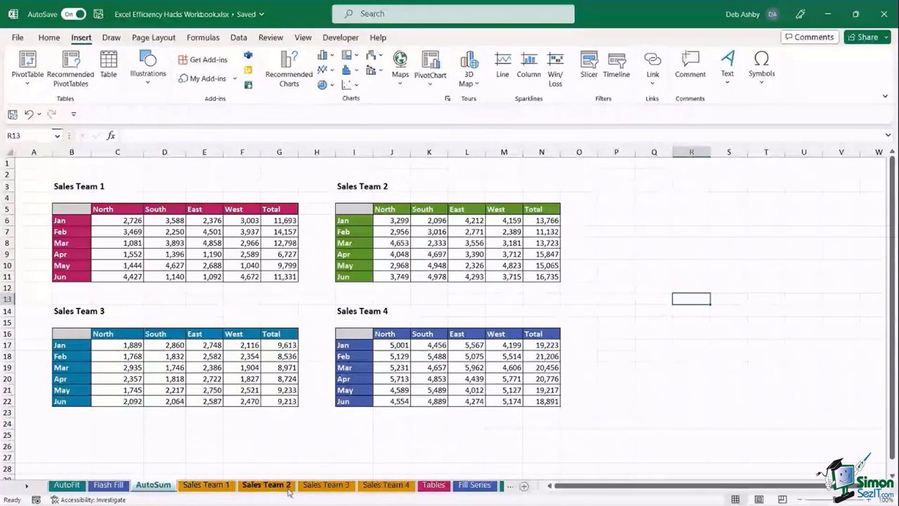
ctrl+click(385, 486)
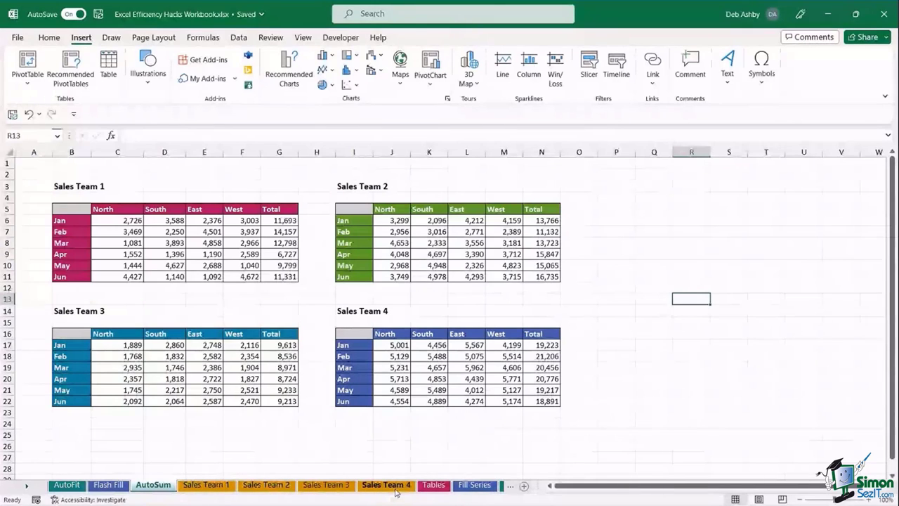
click(219, 487)
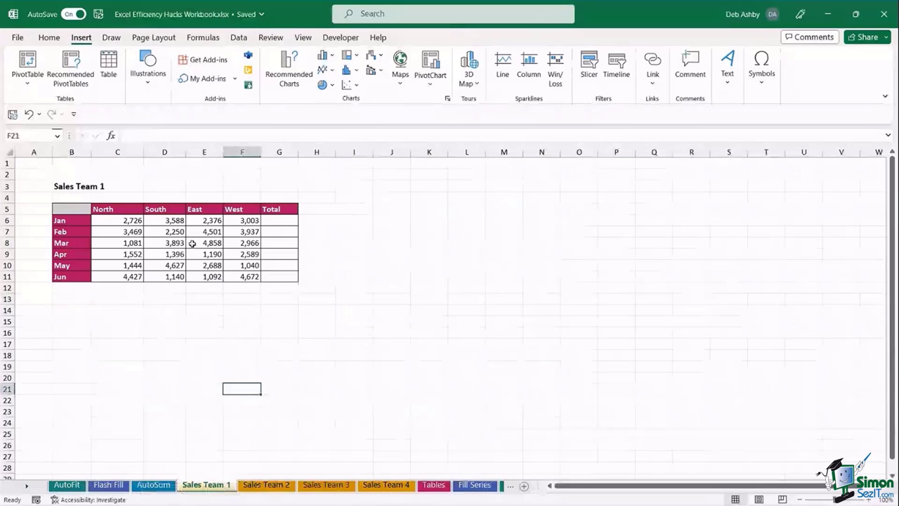
- Look through Sales Team 2–4, then group Sales Team 1 through Sales Team 4 as one selection
click(268, 486)
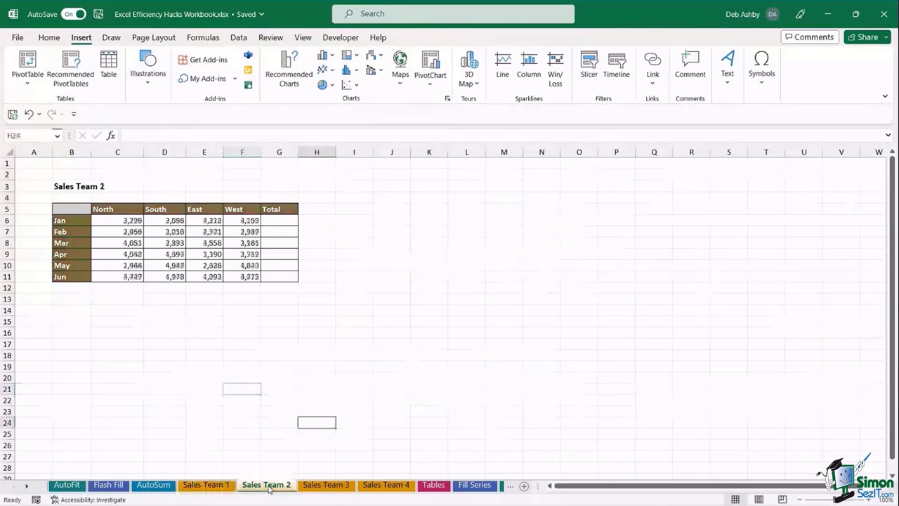
click(326, 486)
click(383, 489)
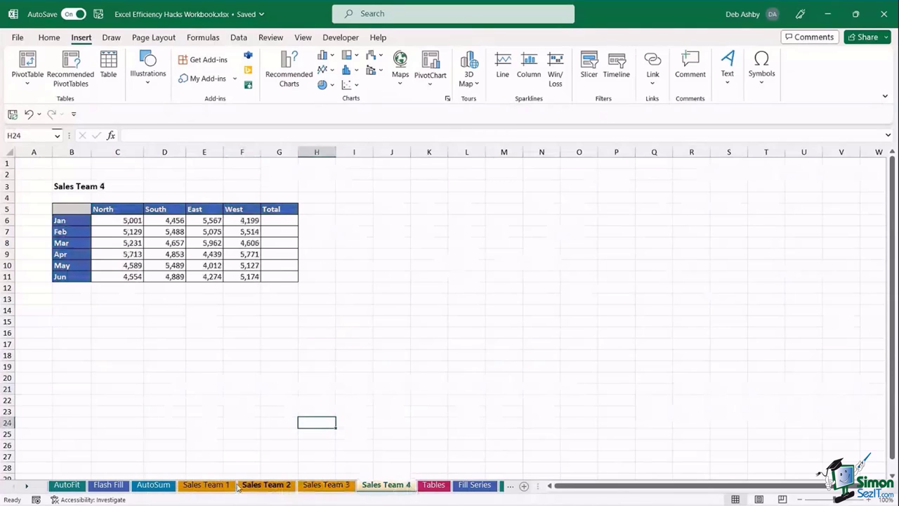
click(208, 486)
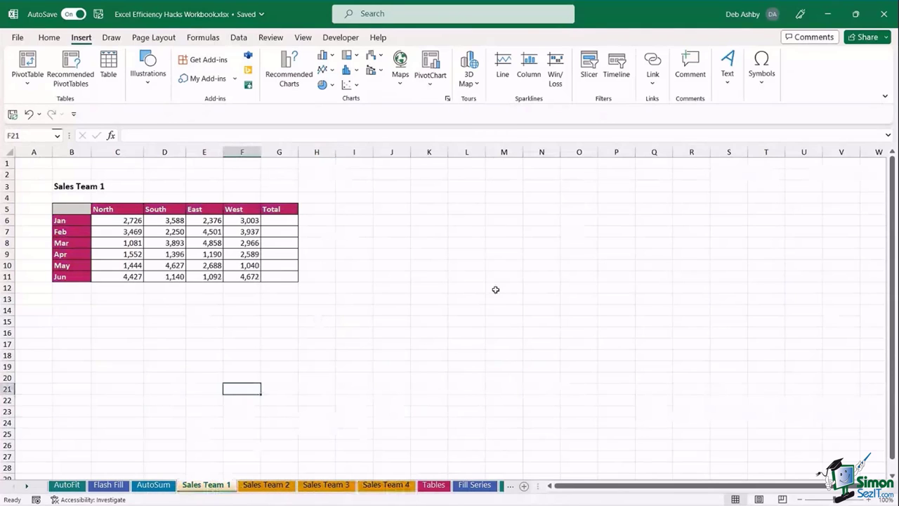
click(460, 254)
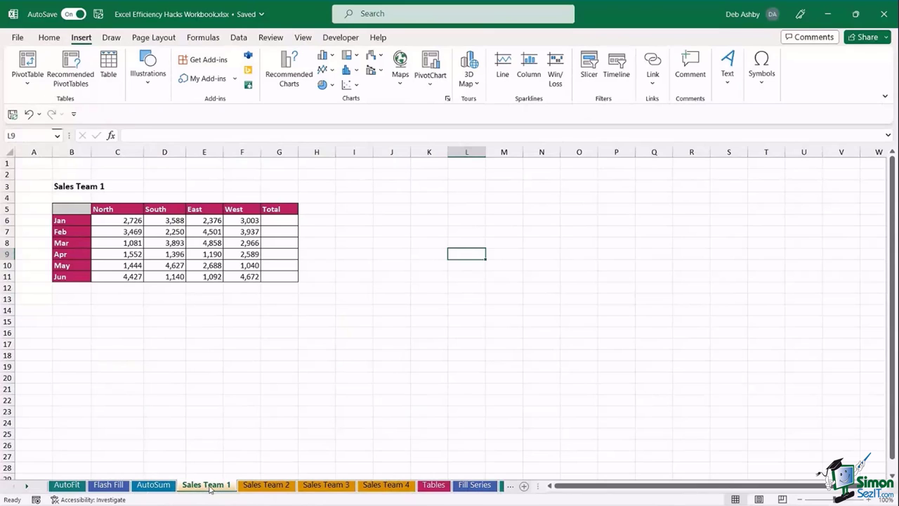
shift+click(396, 490)
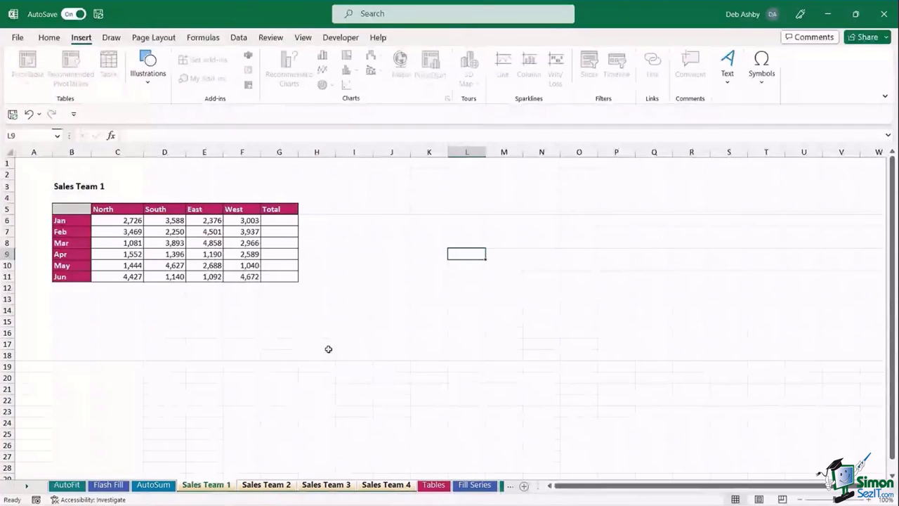
- AutoSum C6:G11 with Alt+= to fill the Total column on all grouped sheets
drag(110, 221, 274, 278)
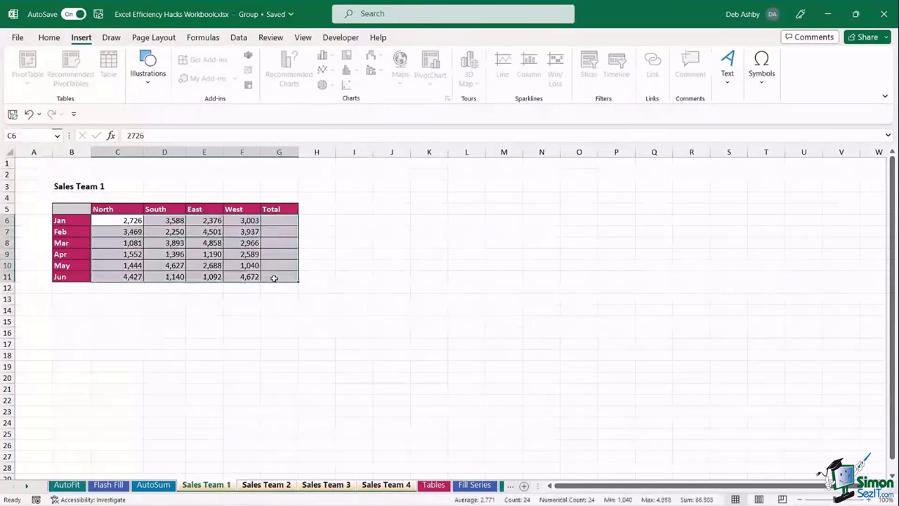
key(alt+equal)
click(450, 267)
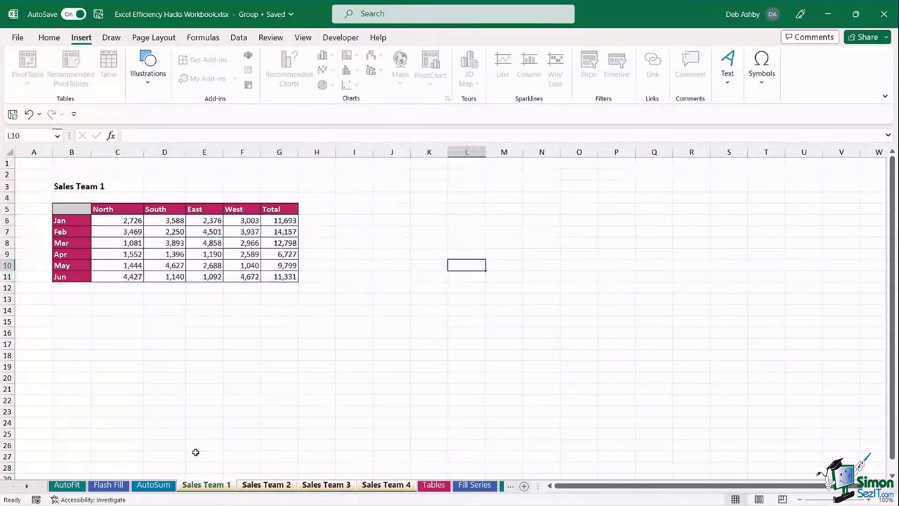
- Check the totals on Sales Team 2–4, then ungroup by returning to the AutoSum sheet
click(261, 486)
click(327, 486)
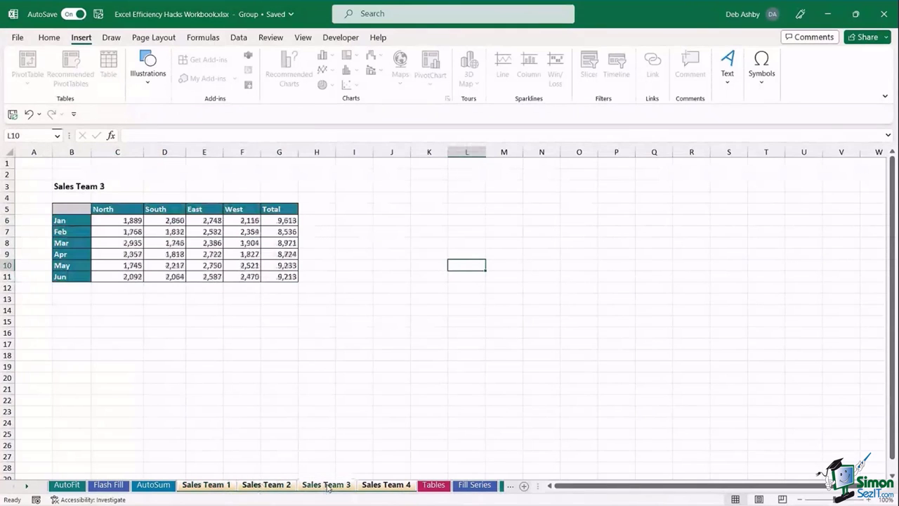
click(387, 485)
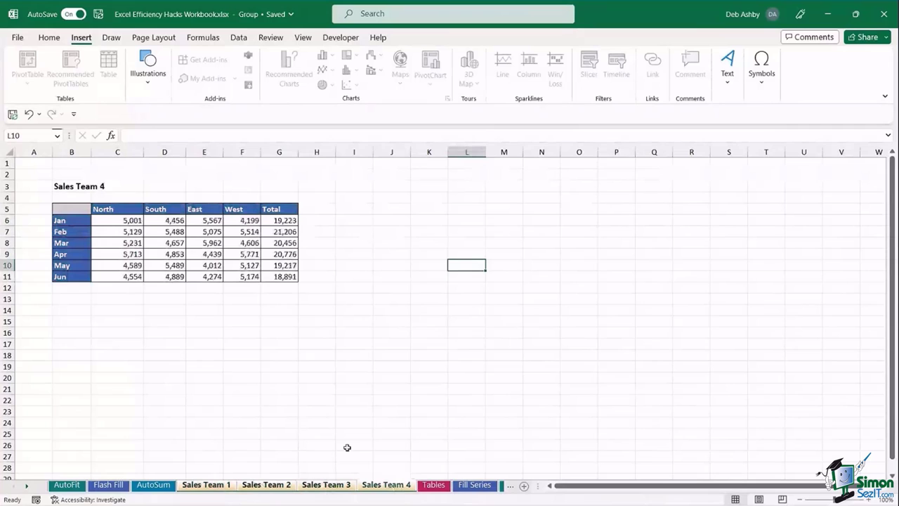
click(200, 481)
click(161, 486)
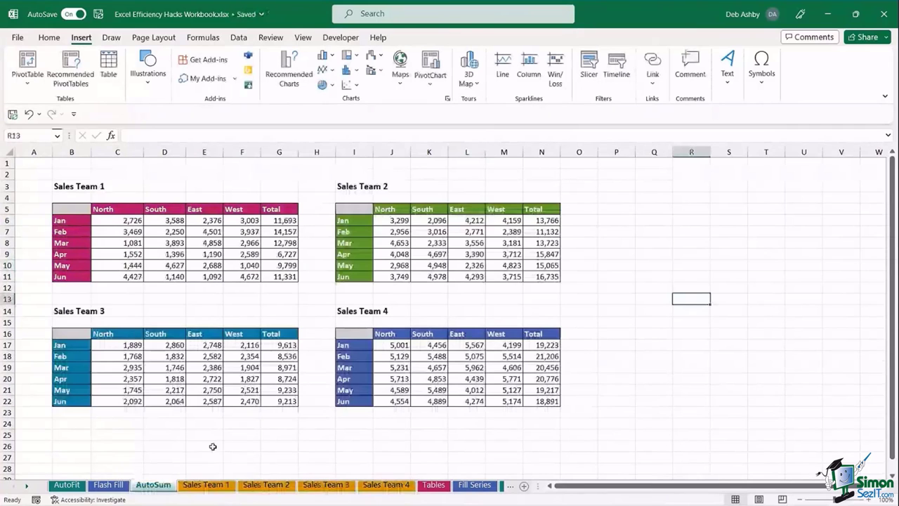
- Compare the filled Total columns on Sales Team 1 and Sales Team 2, ending on Sales Team 1
click(224, 489)
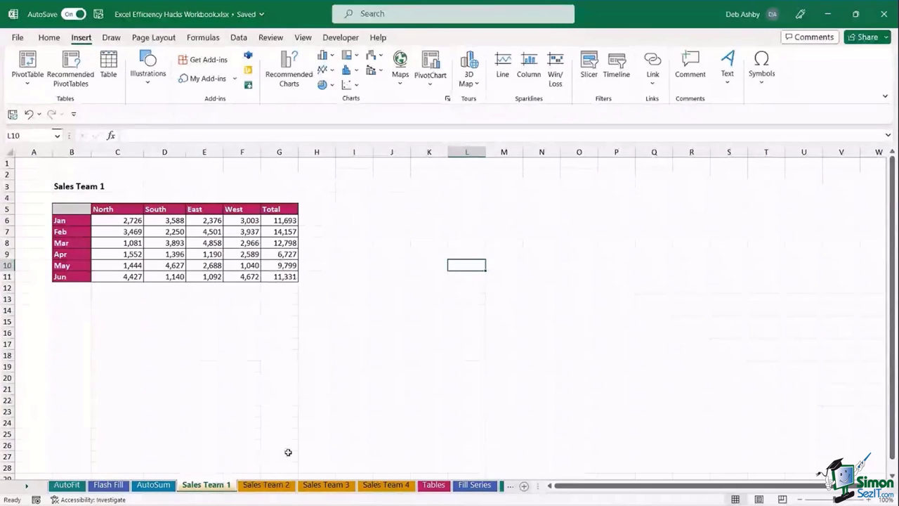
click(267, 485)
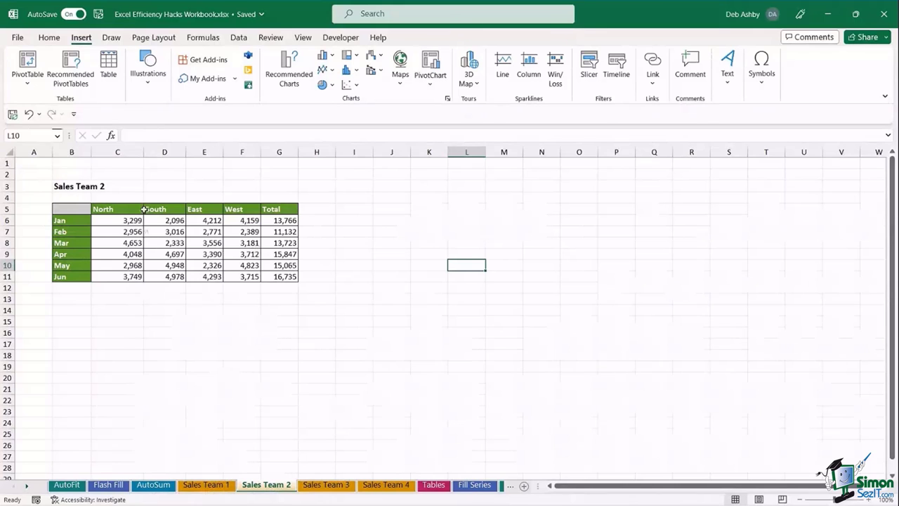
click(206, 485)
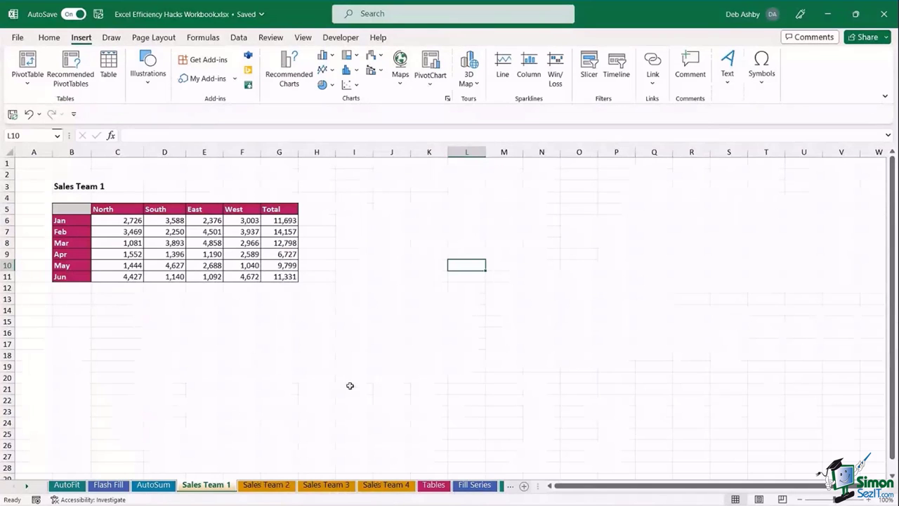
click(433, 484)
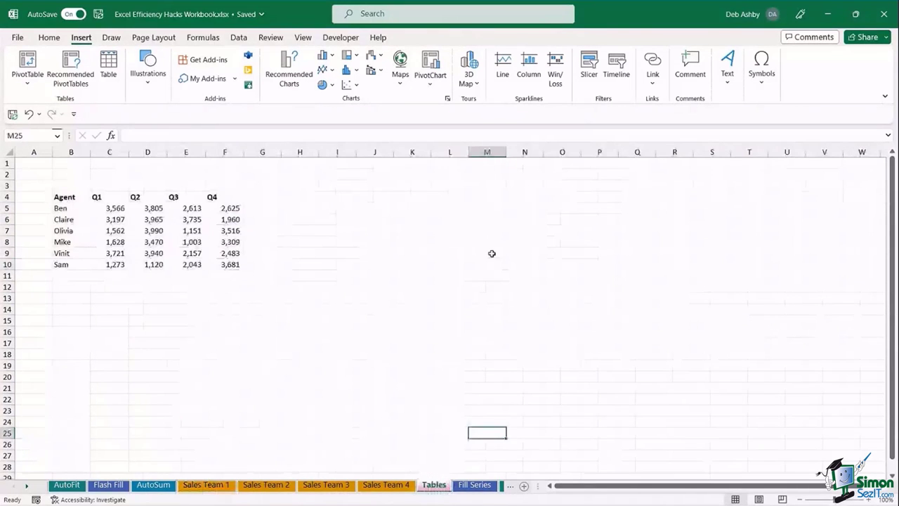
click(492, 253)
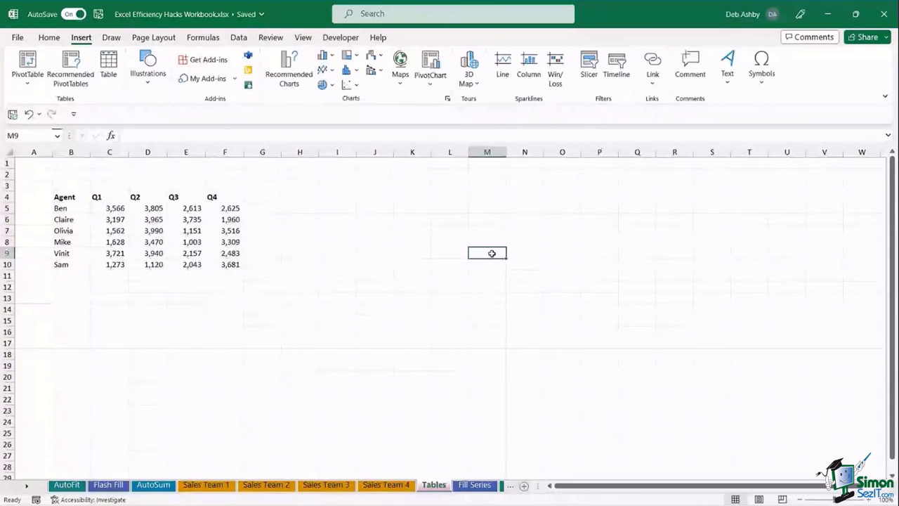
click(148, 230)
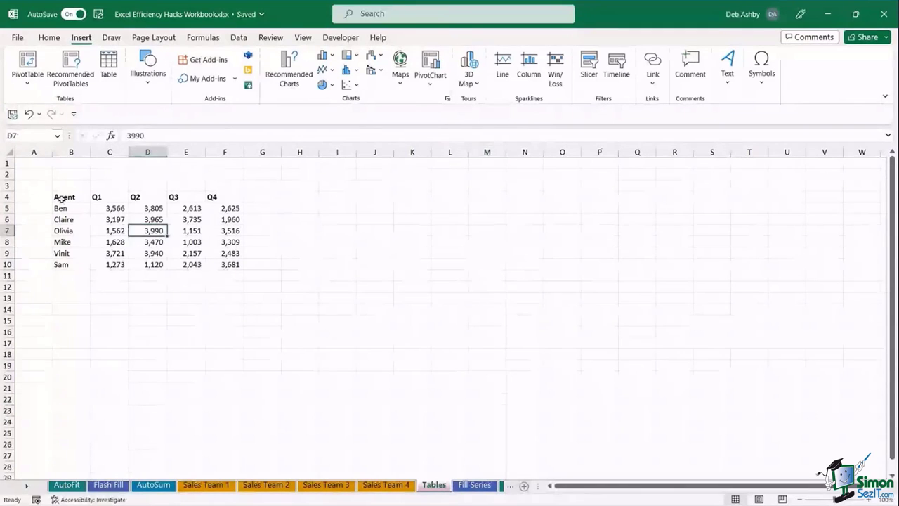
drag(62, 199, 173, 199)
click(83, 208)
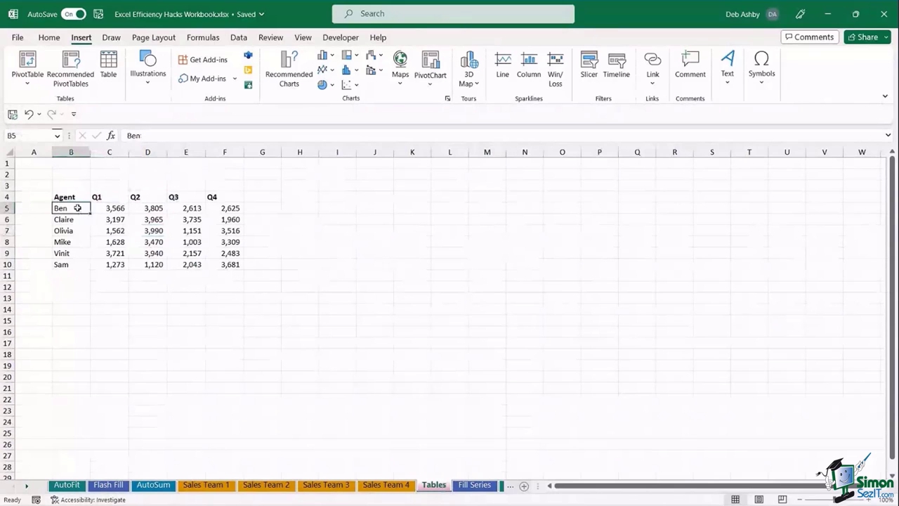
click(124, 209)
drag(123, 209, 232, 265)
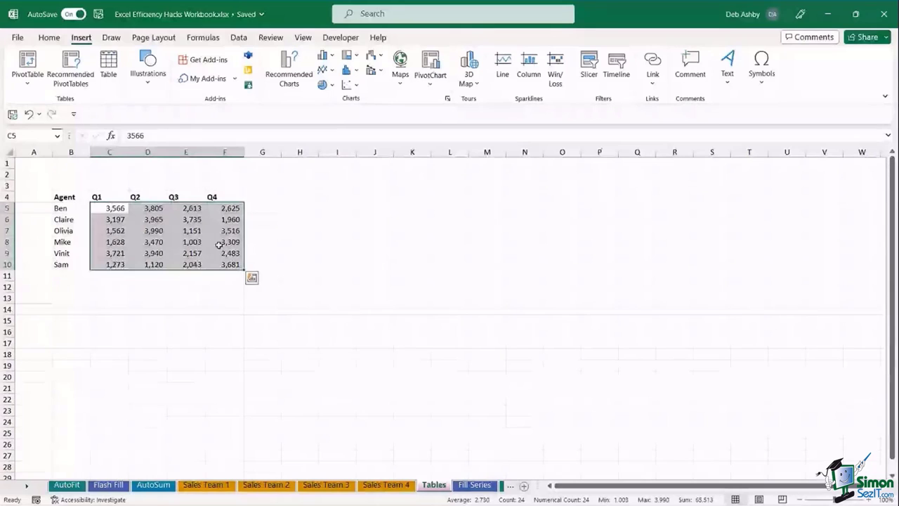
click(173, 244)
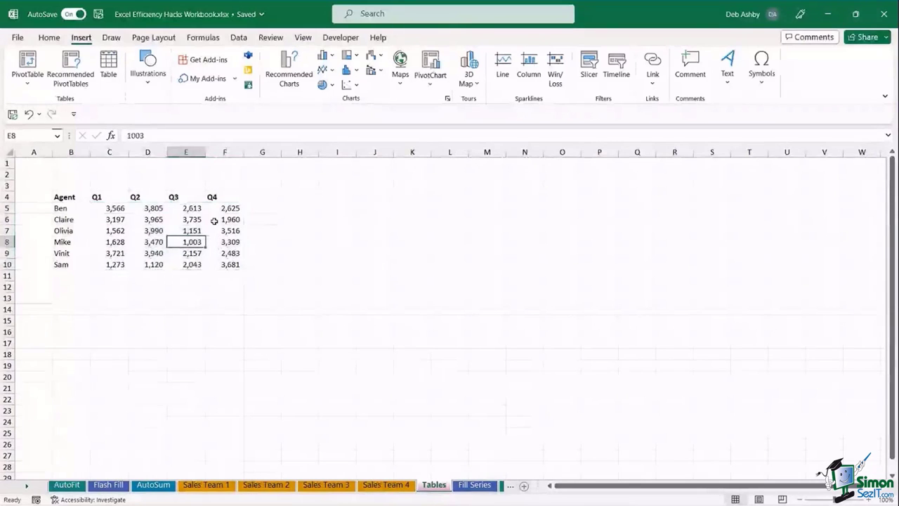
key(Up)
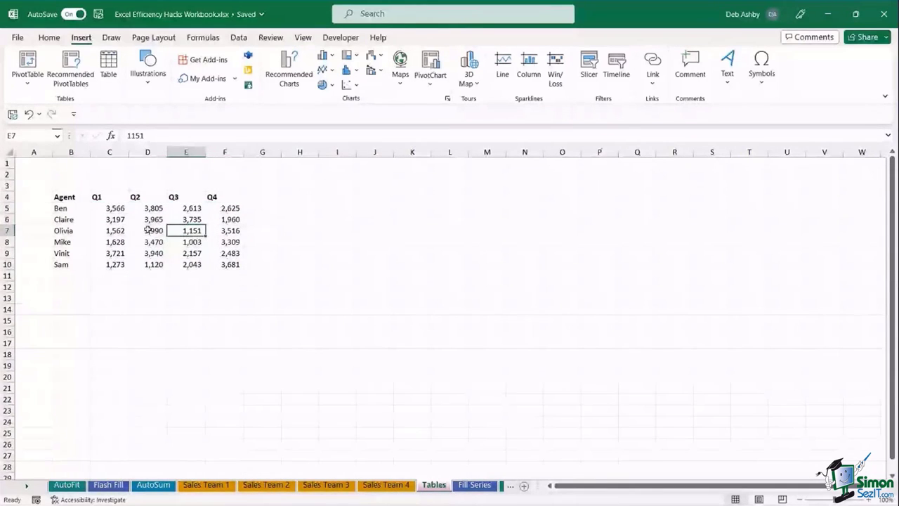
click(159, 219)
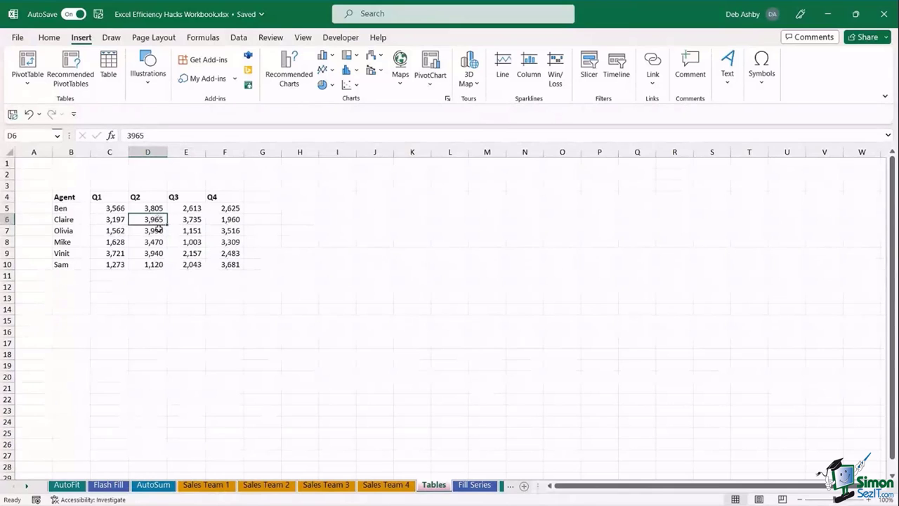
click(186, 220)
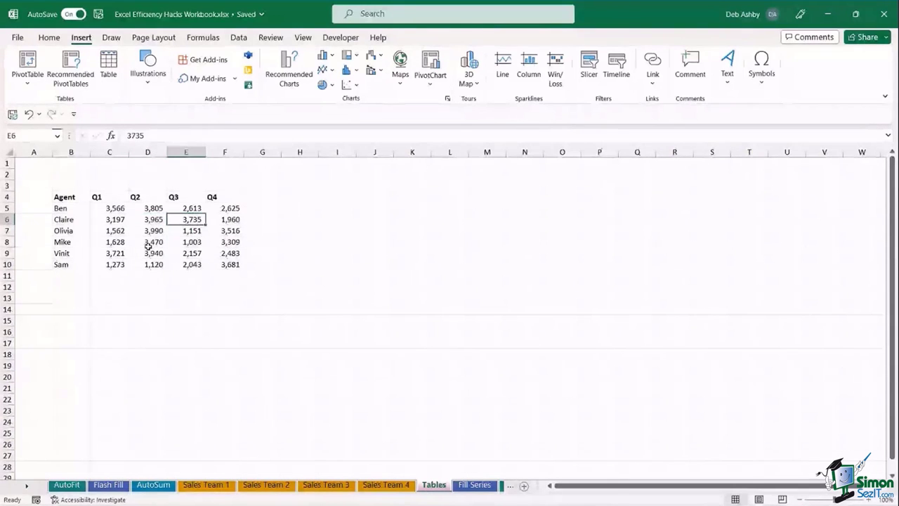
click(109, 230)
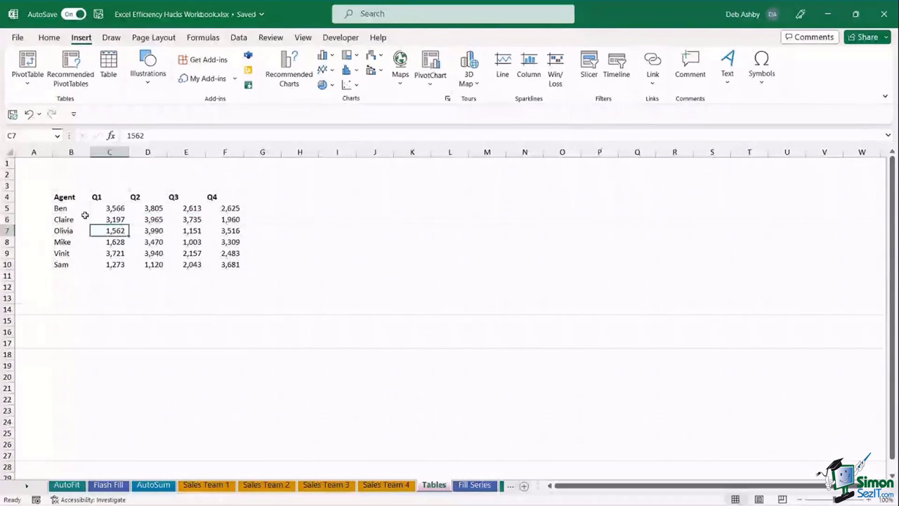
click(156, 230)
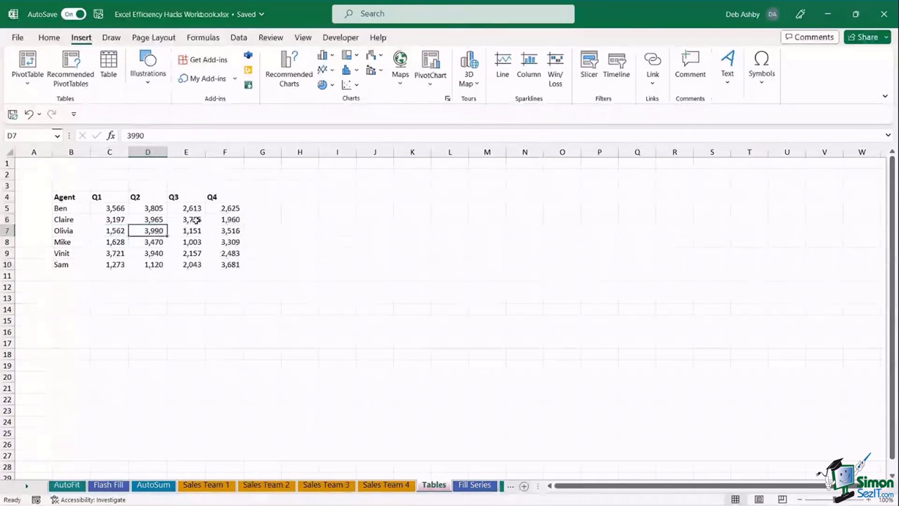
click(154, 221)
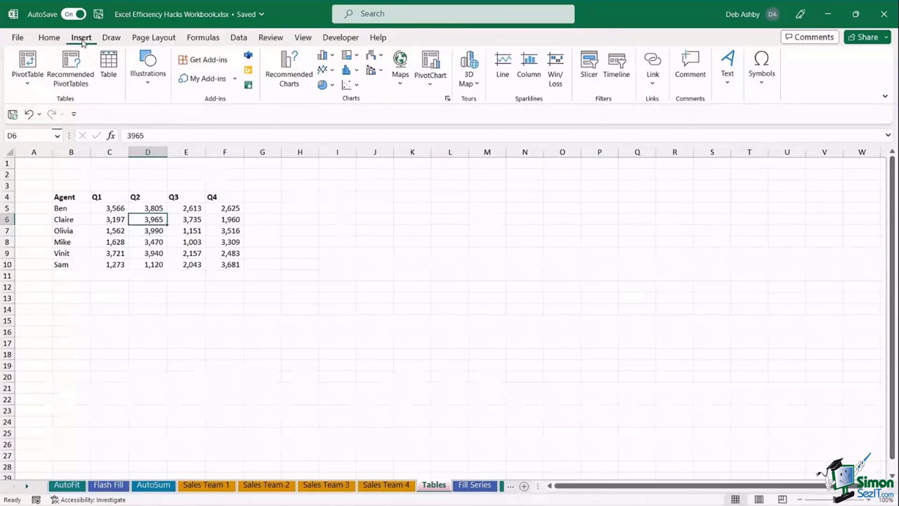
- Insert a clustered column chart of the agents' Q1–Q4 sales and move it beside the data
click(332, 58)
click(333, 96)
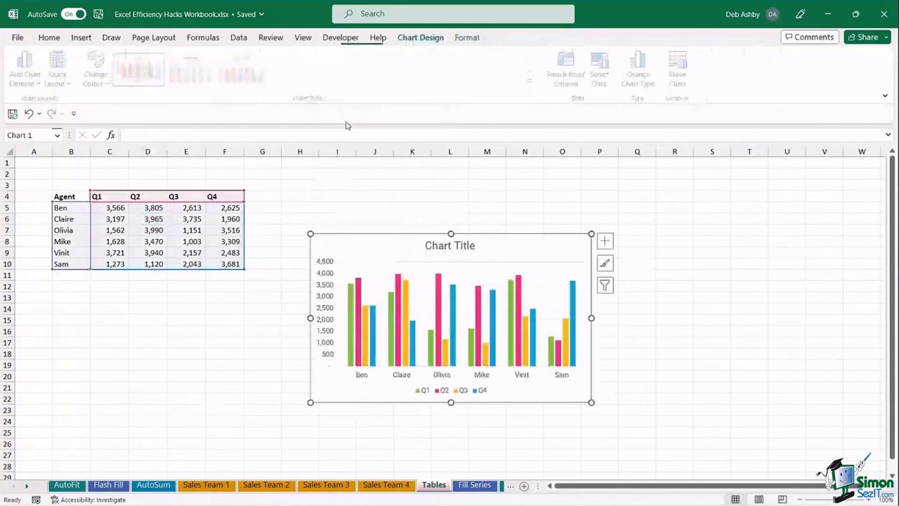
drag(500, 241, 522, 201)
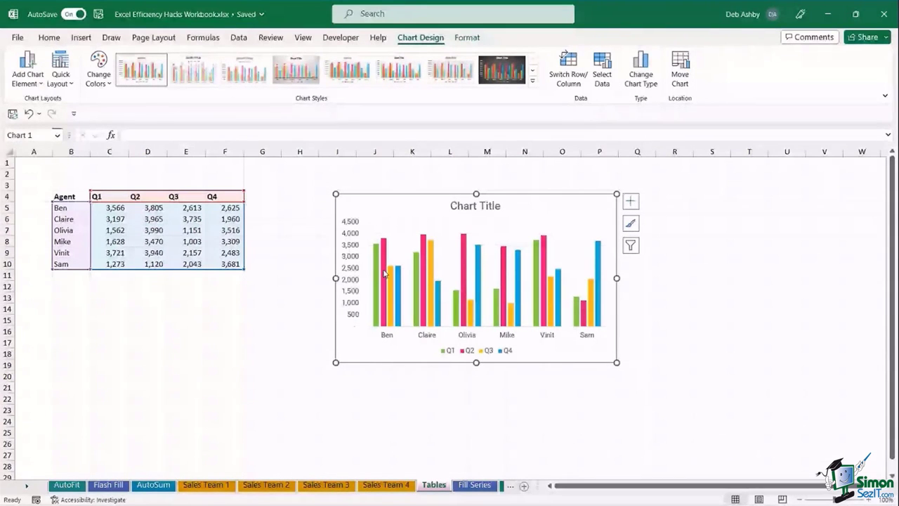
click(263, 338)
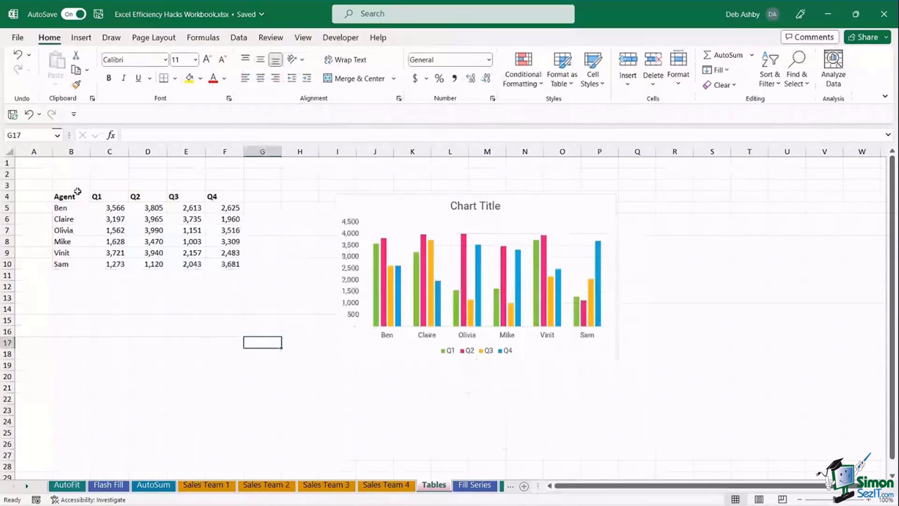
- Add agent Deb in row 11 with Q1–Q4 values 2,000, 3,000, 4,000 and 5,000
click(79, 278)
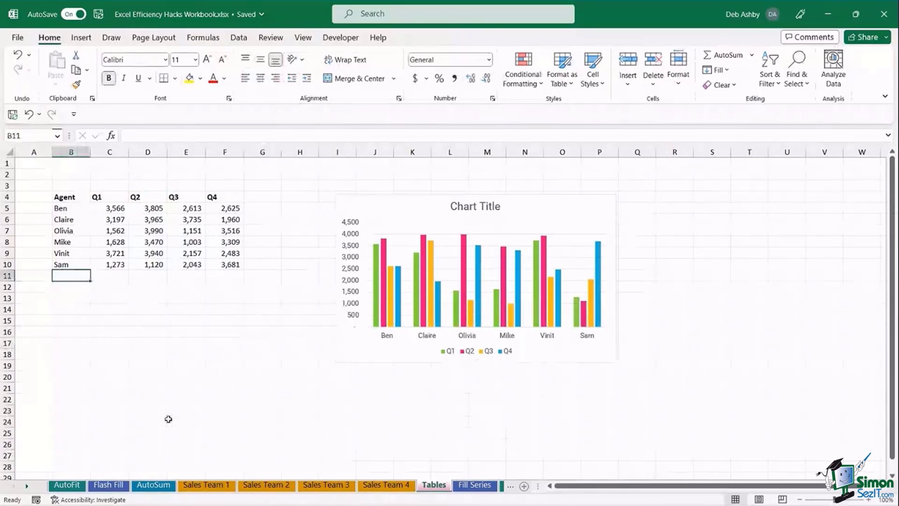
text(Deb)
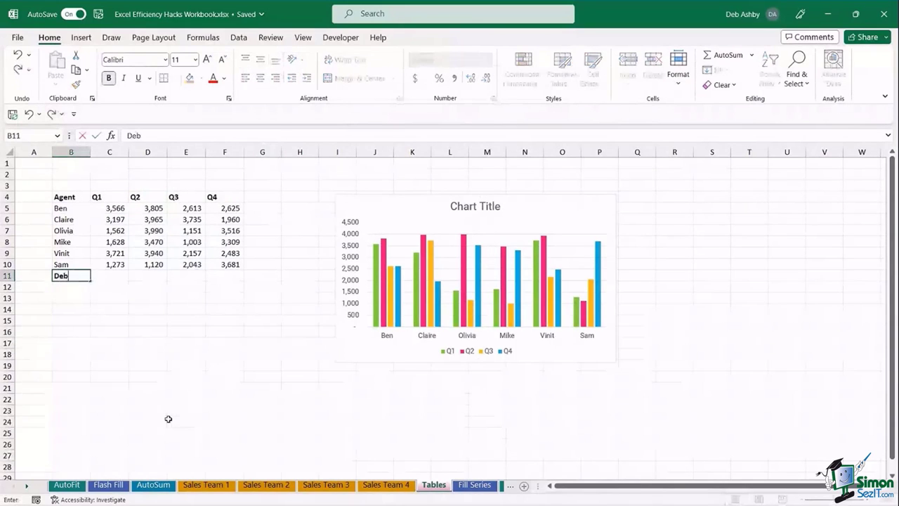
key(Tab)
text(2000)
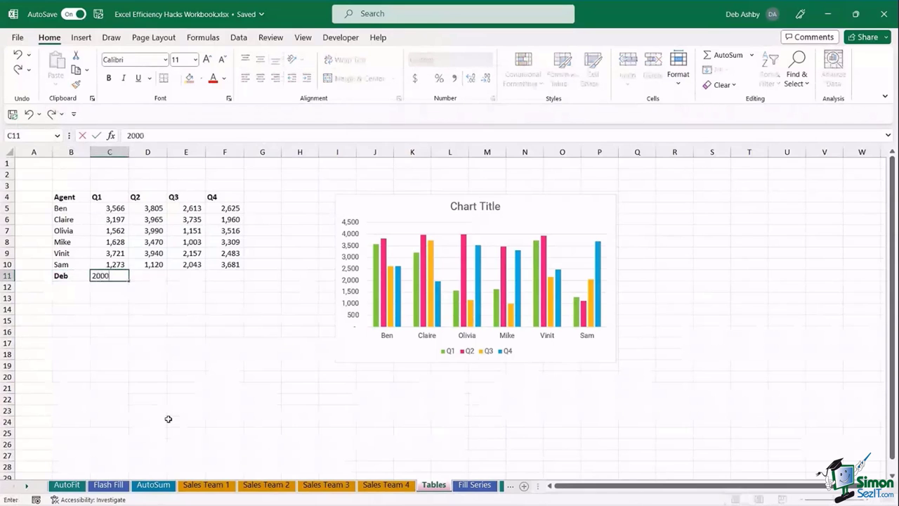
key(Tab)
text(3,000)
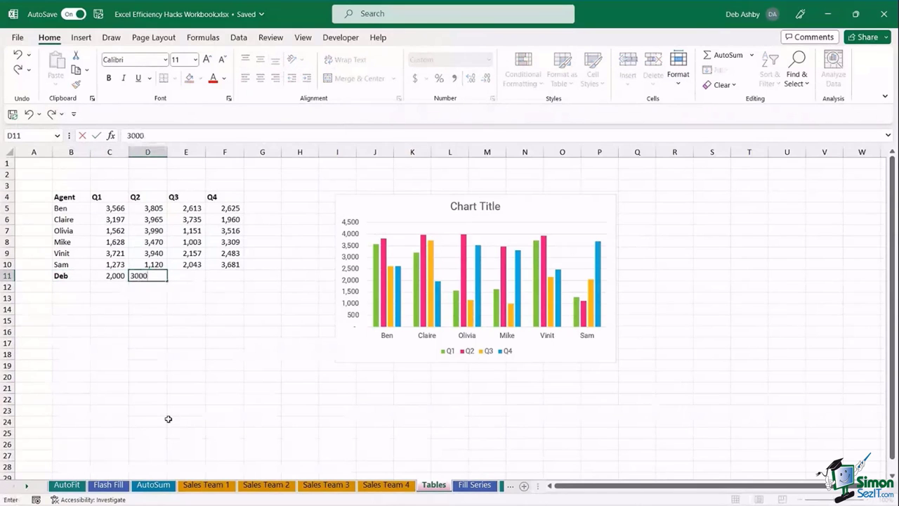
key(Tab)
text(4000)
key(Tab)
text(5000)
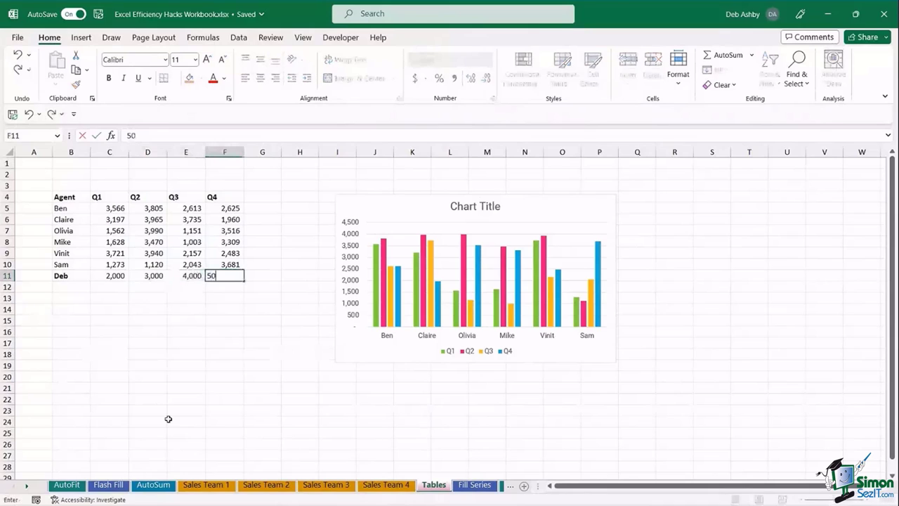
key(Tab)
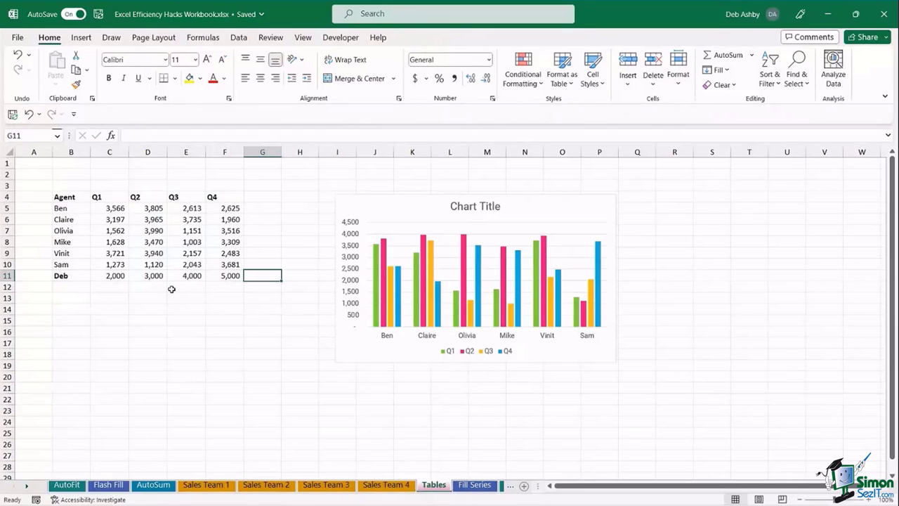
- Test extending the chart's data range to row 11 and back, then delete the chart
click(407, 203)
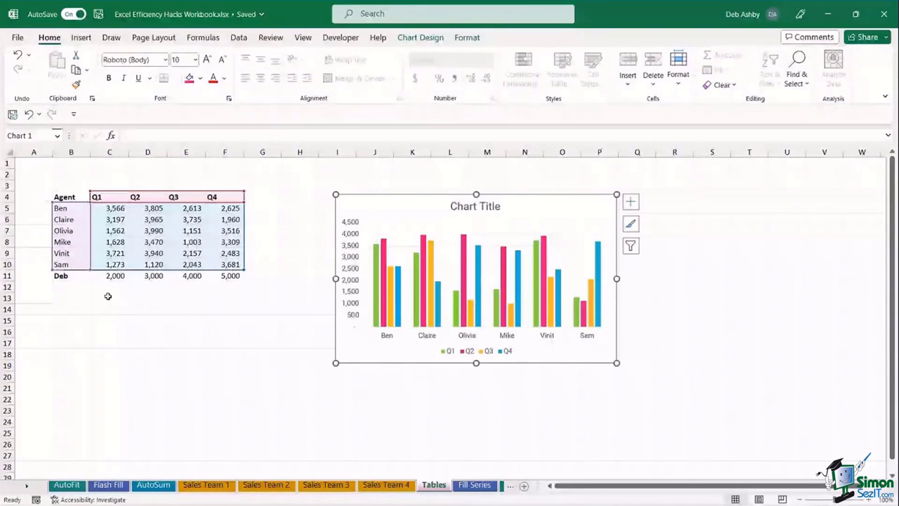
drag(244, 270, 244, 281)
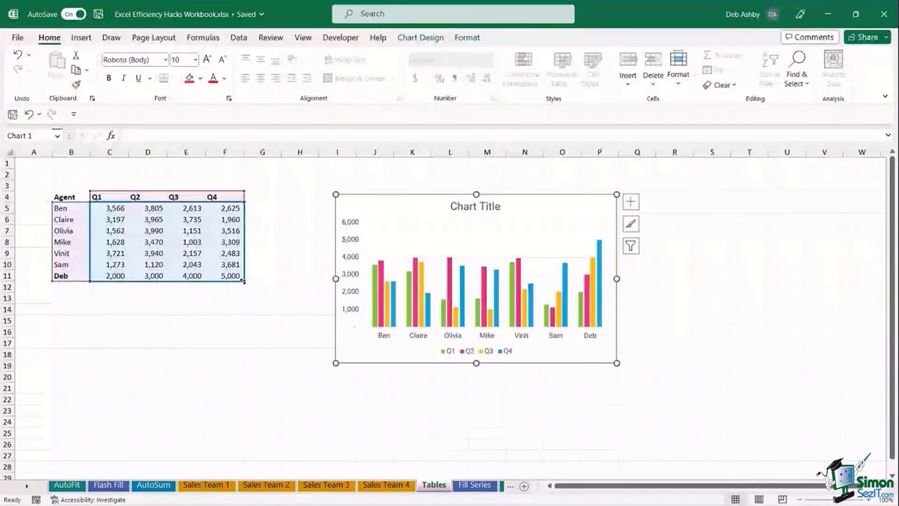
drag(244, 280, 242, 273)
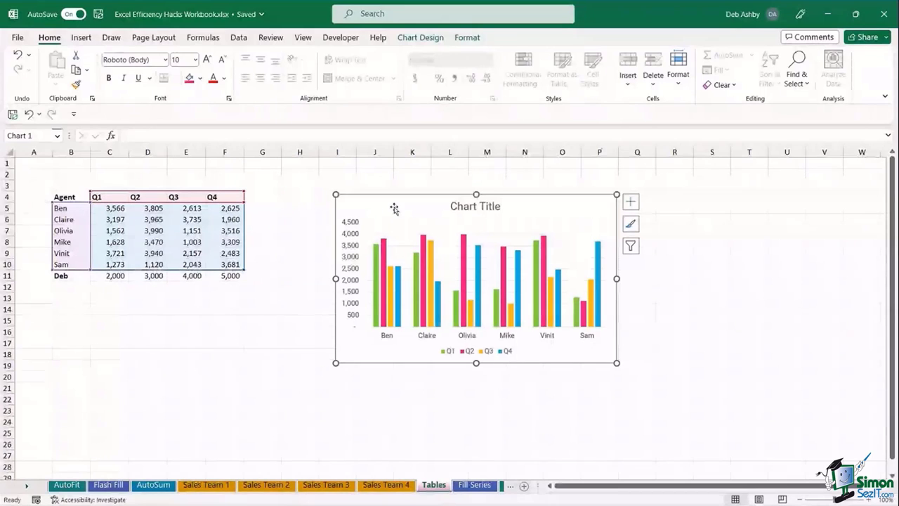
key(Delete)
- Delete row 11 holding the Deb entry, leaving Sam as the last agent
click(109, 331)
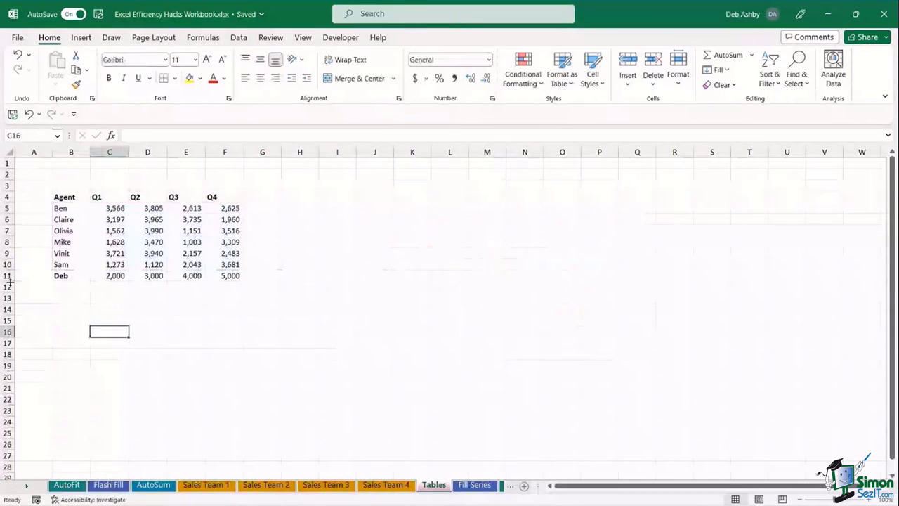
click(7, 275)
right_click(7, 276)
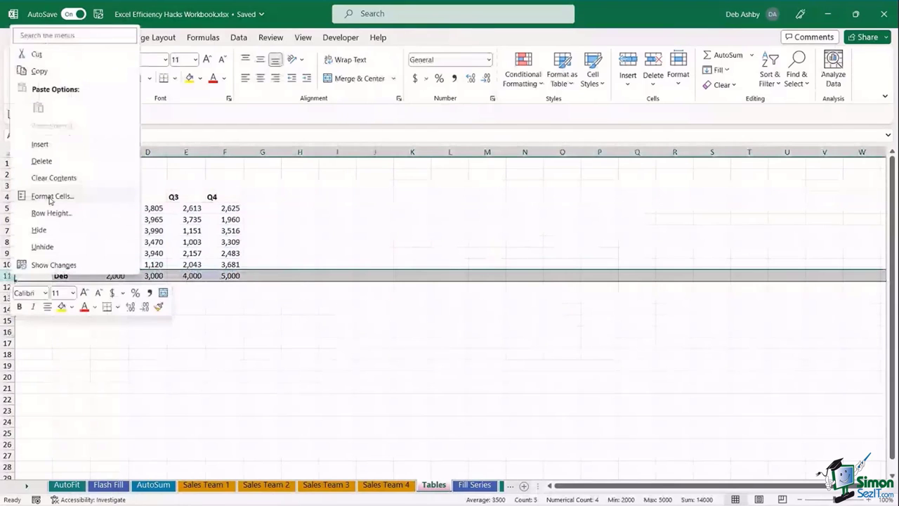
click(41, 161)
click(312, 361)
click(147, 230)
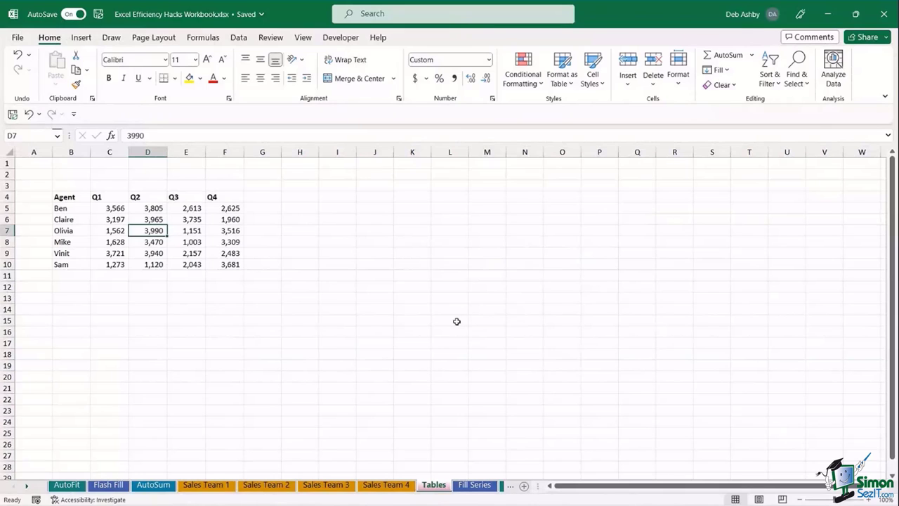
- Convert $B$4:$F$10 into a table with headers using Ctrl+T
key(ctrl+t)
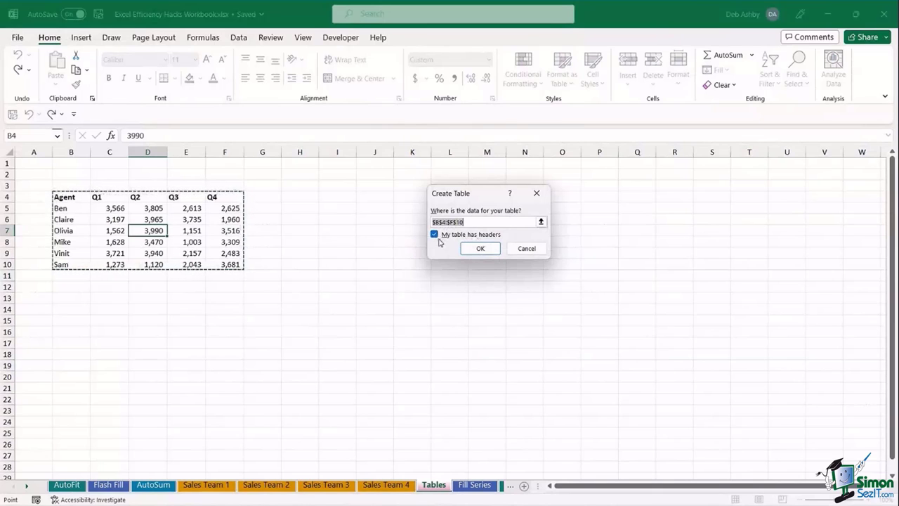
click(484, 249)
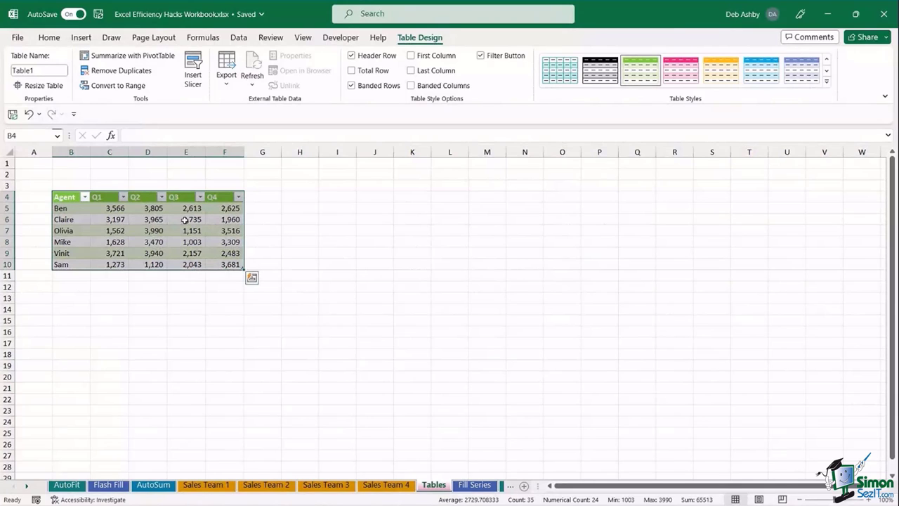
- Apply Turquoise Table Style Light 12 to the table and rename it SalesData
click(827, 82)
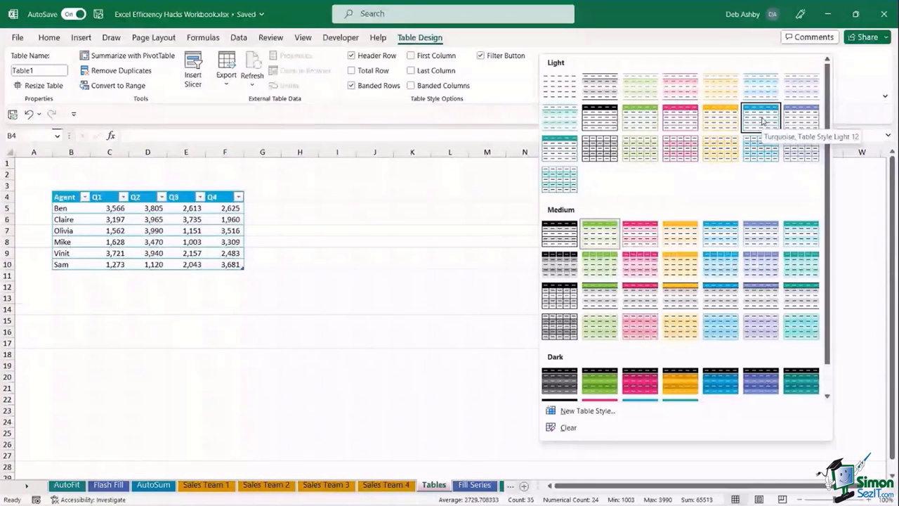
click(762, 121)
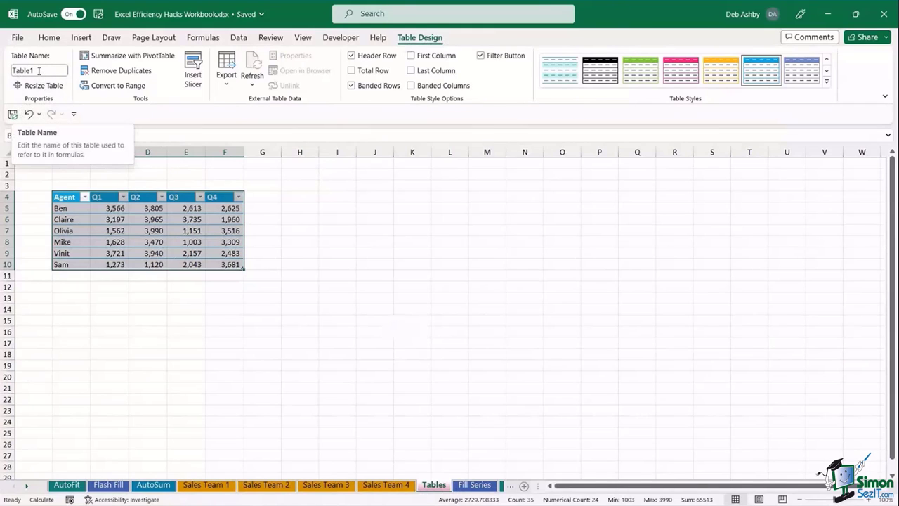
click(40, 71)
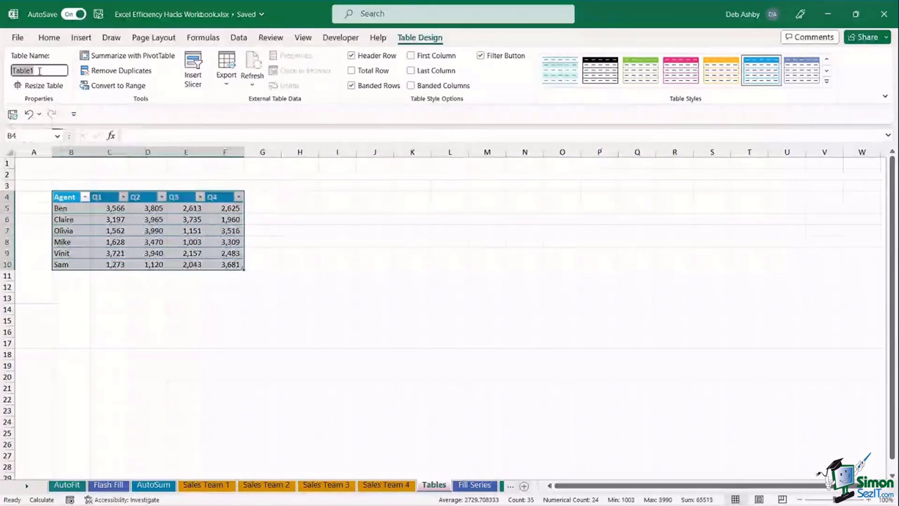
text(S)
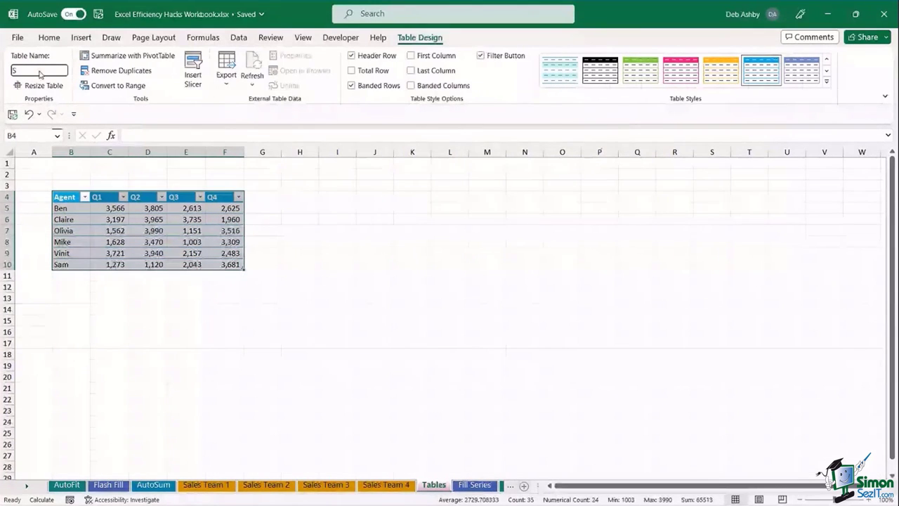
text(ales)
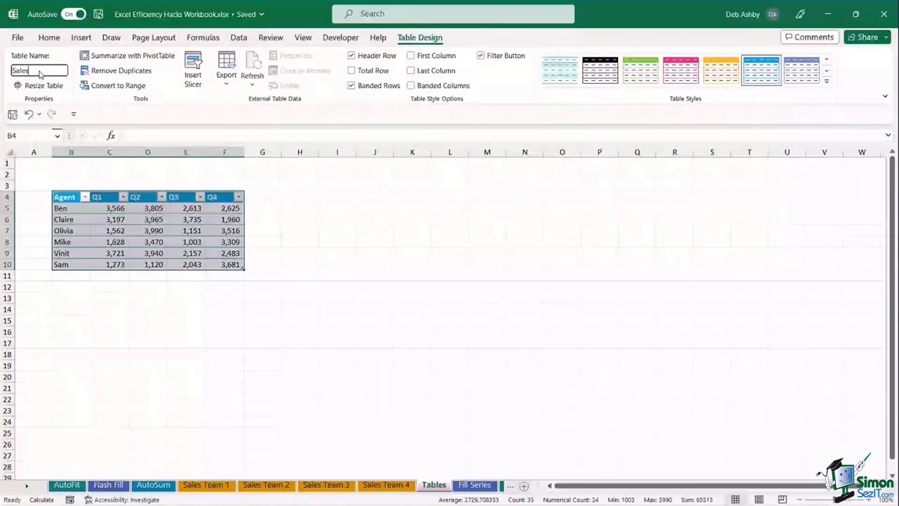
text(Data)
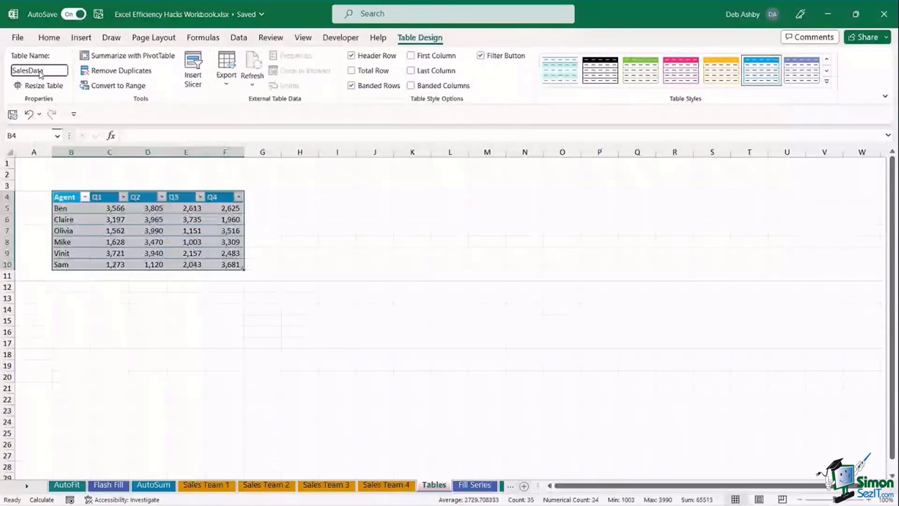
key(Return)
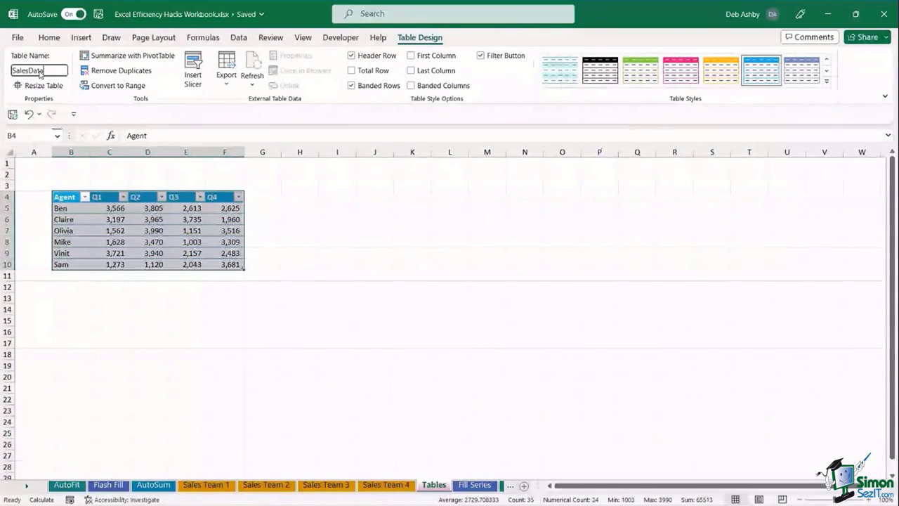
key(Return)
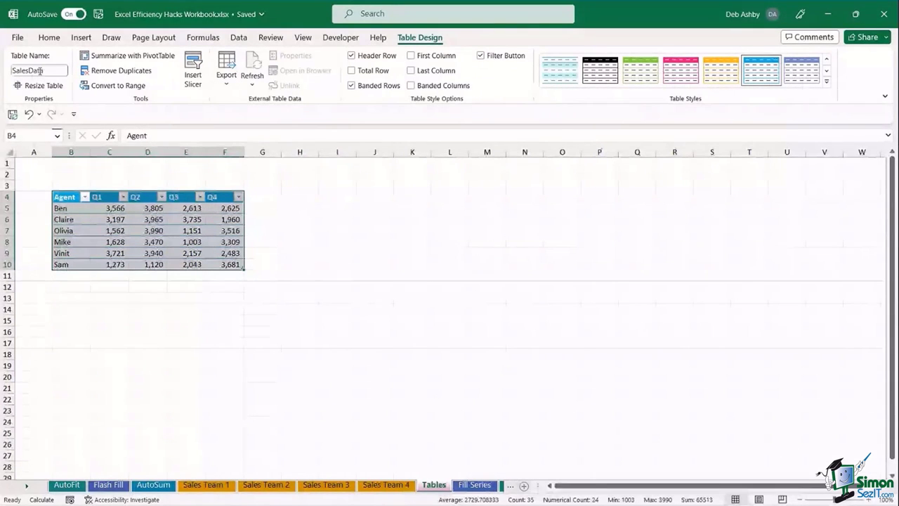
click(154, 218)
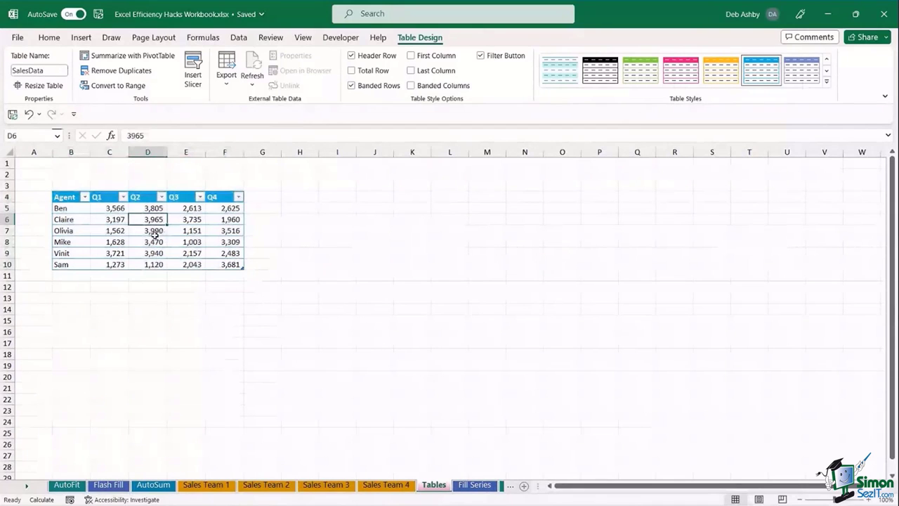
- Insert a 2-D clustered column chart of the SalesData table
click(82, 38)
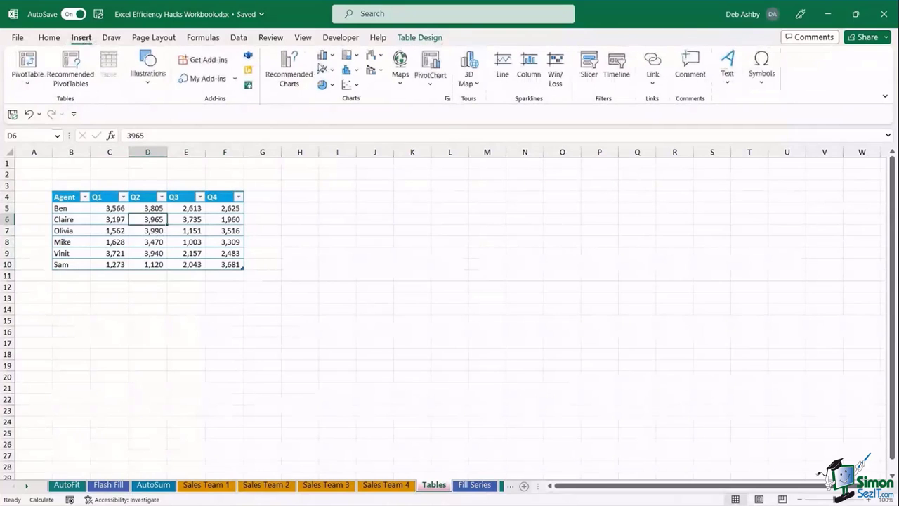
click(325, 56)
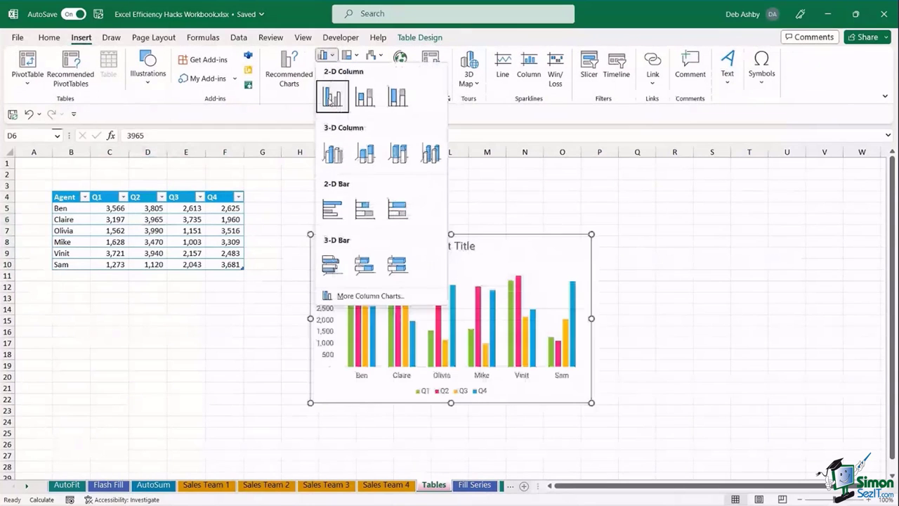
click(331, 98)
- Add agent Deb below the table with 2,000, 3,000, 4,000 and 5,000 for Q1–Q4
click(107, 278)
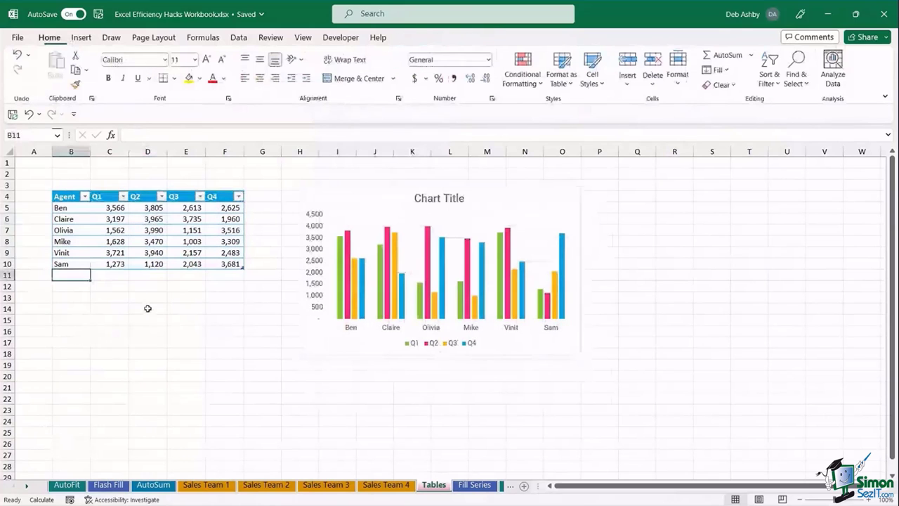
text(Deb)
key(Tab)
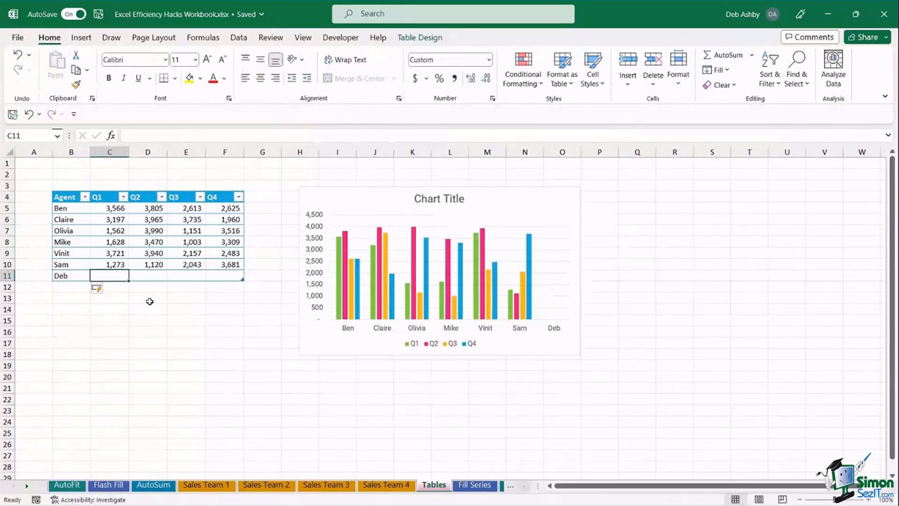
text(2,000)
key(Tab)
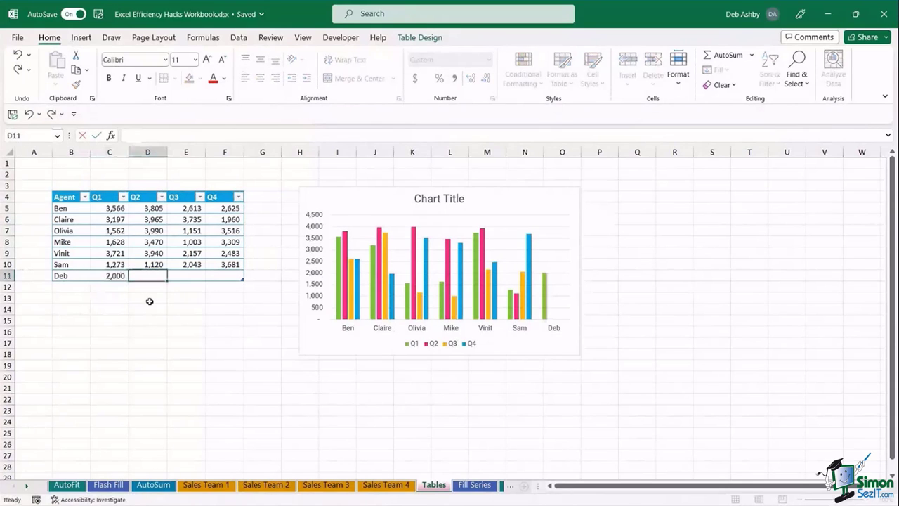
text(3,000)
key(Tab)
text(4000)
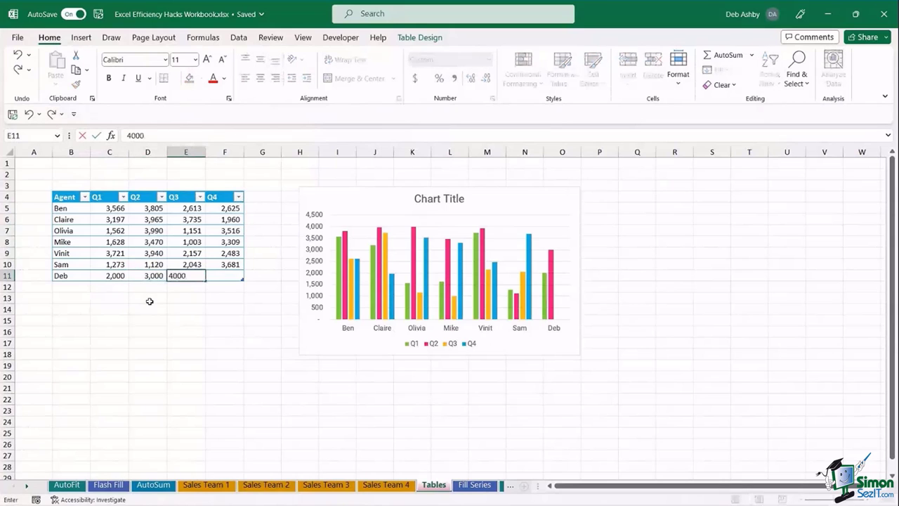
key(Tab)
text(5000)
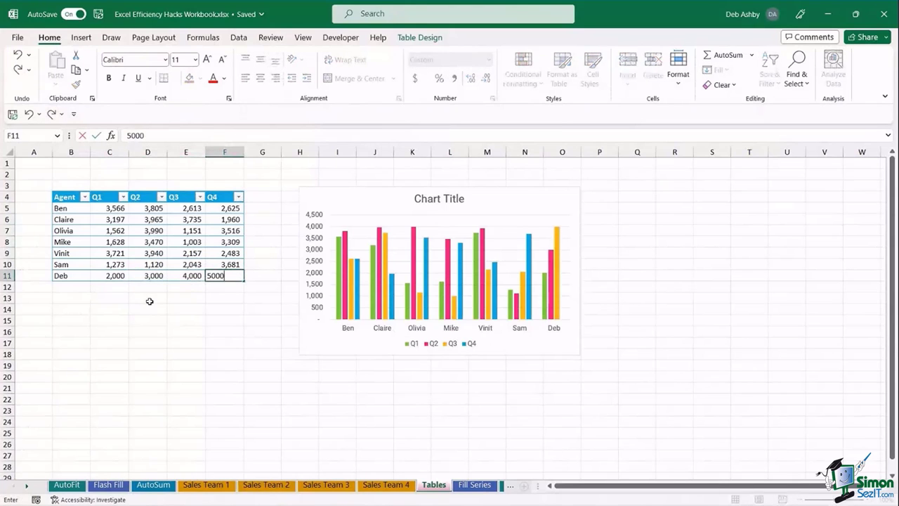
key(Return)
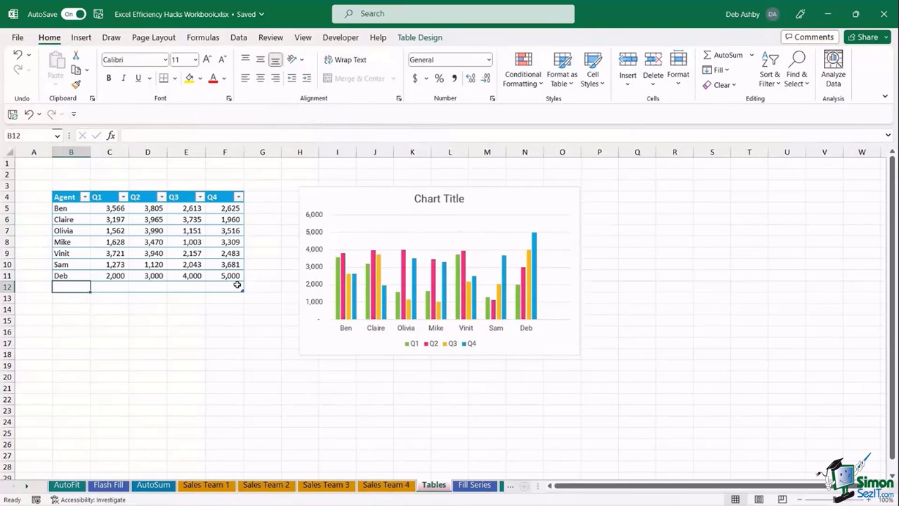
- Delete the column chart from the sheet
click(319, 195)
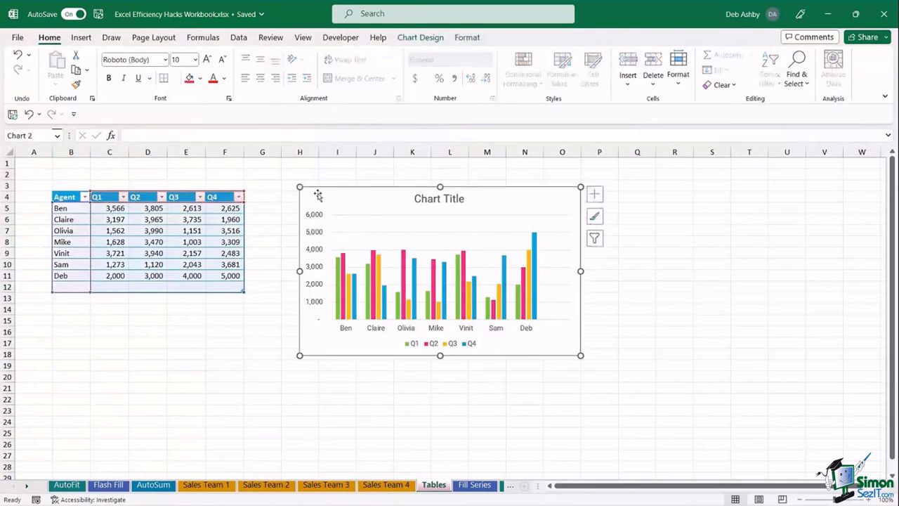
drag(327, 198, 516, 221)
key(Delete)
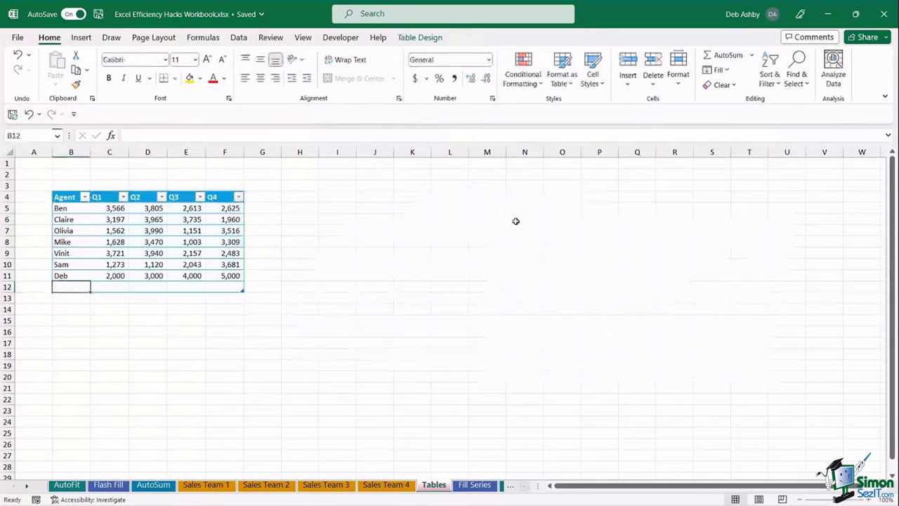
click(366, 253)
- Copy the agent names B5:B11 into column I starting at I4
drag(70, 211, 70, 275)
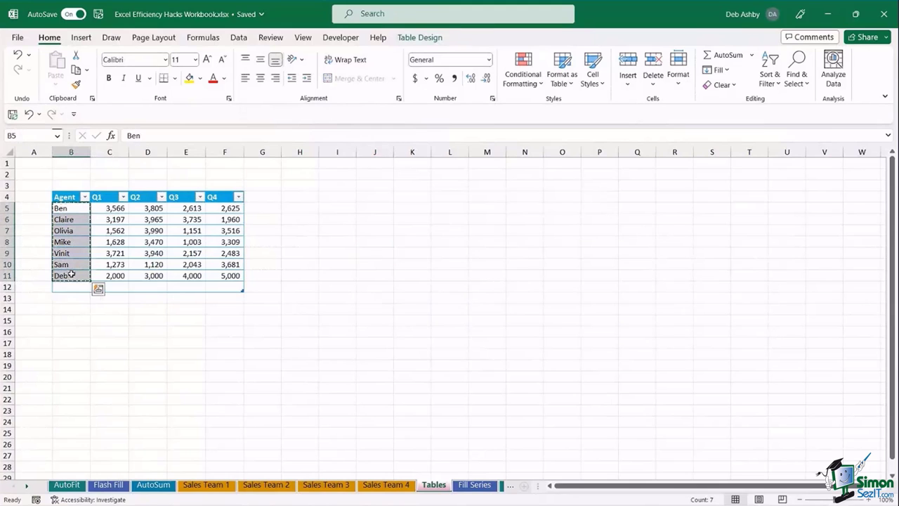
key(ctrl+c)
click(345, 197)
key(ctrl+v)
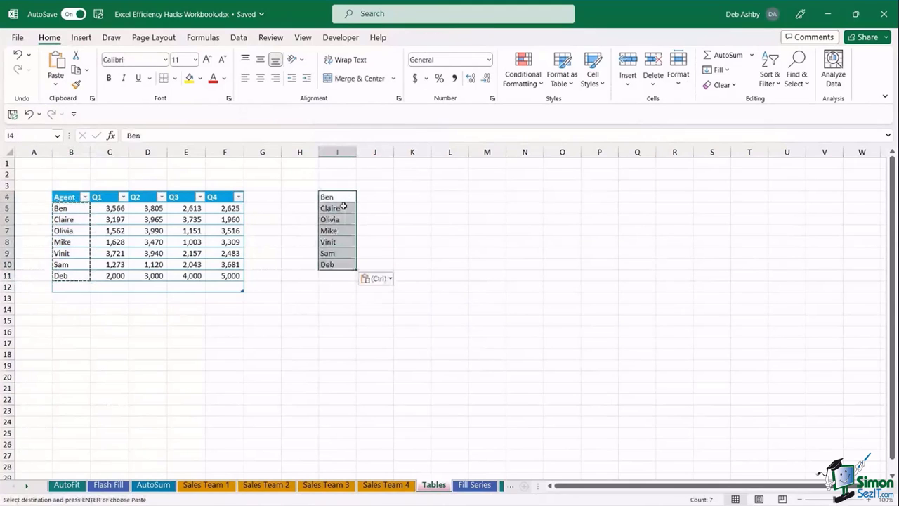
click(449, 286)
key(Escape)
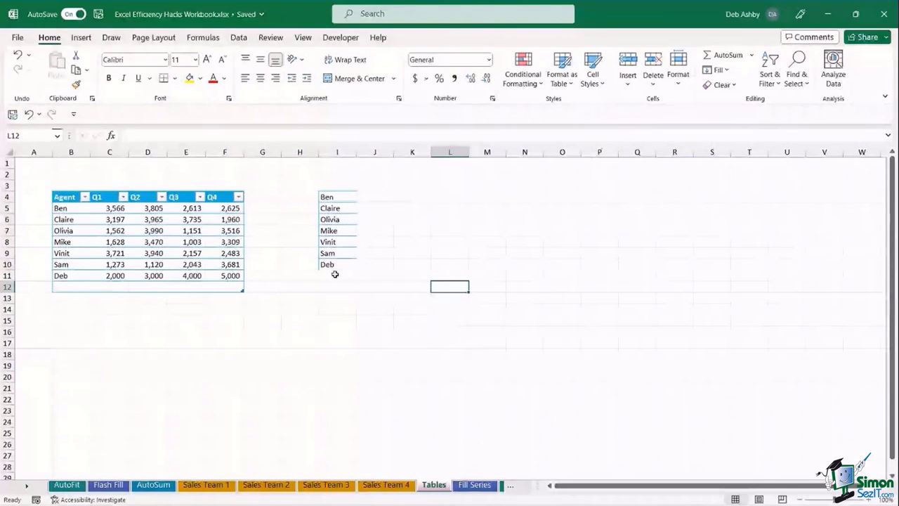
- Paste the seven names again from I11 so each agent appears twice
click(336, 198)
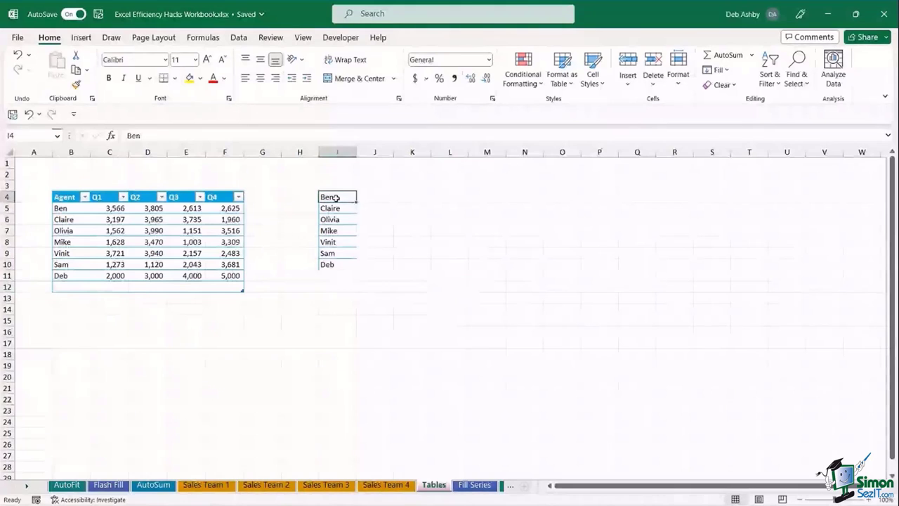
drag(337, 198, 333, 266)
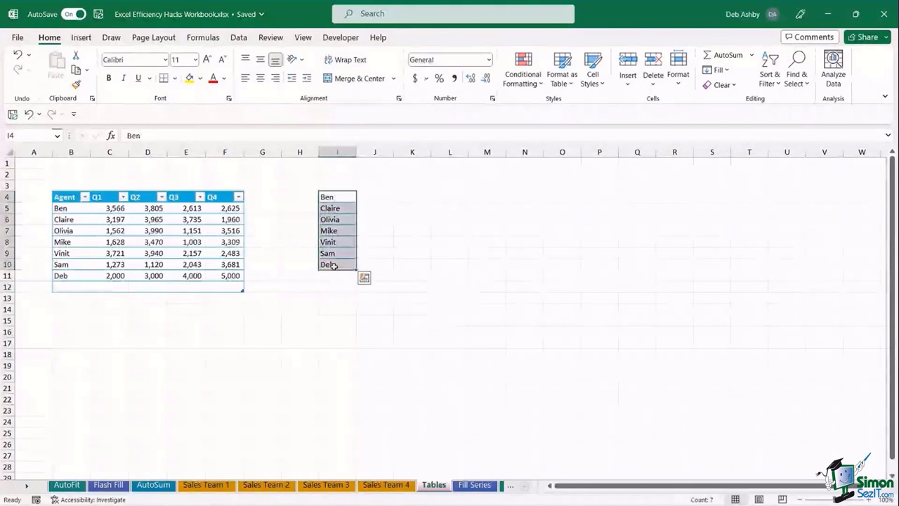
key(ctrl+c)
click(338, 275)
key(ctrl+v)
click(453, 287)
key(Escape)
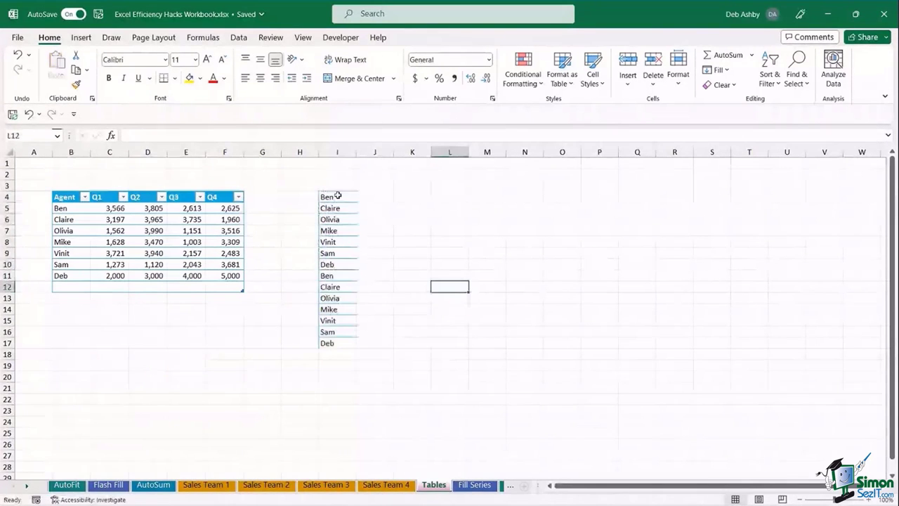
drag(337, 195, 343, 340)
click(450, 298)
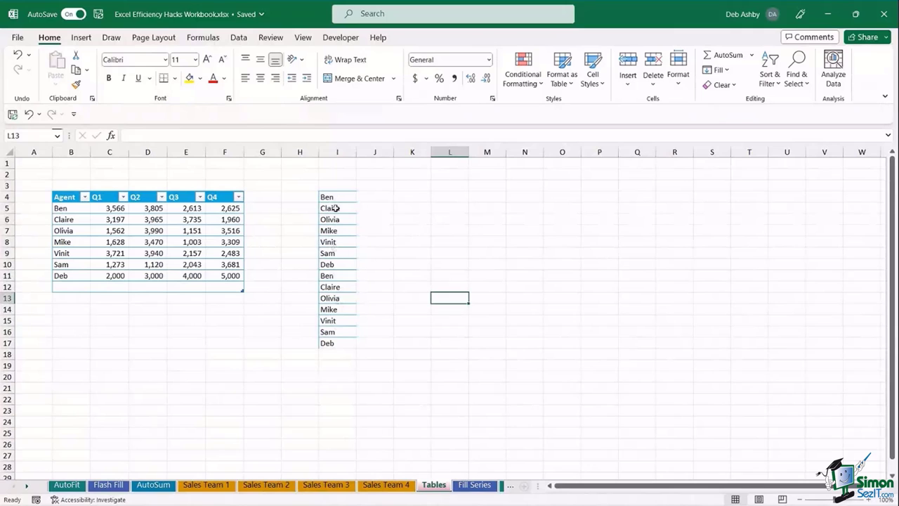
- Add a bold 'Agent' heading in I3 above the name list
click(337, 208)
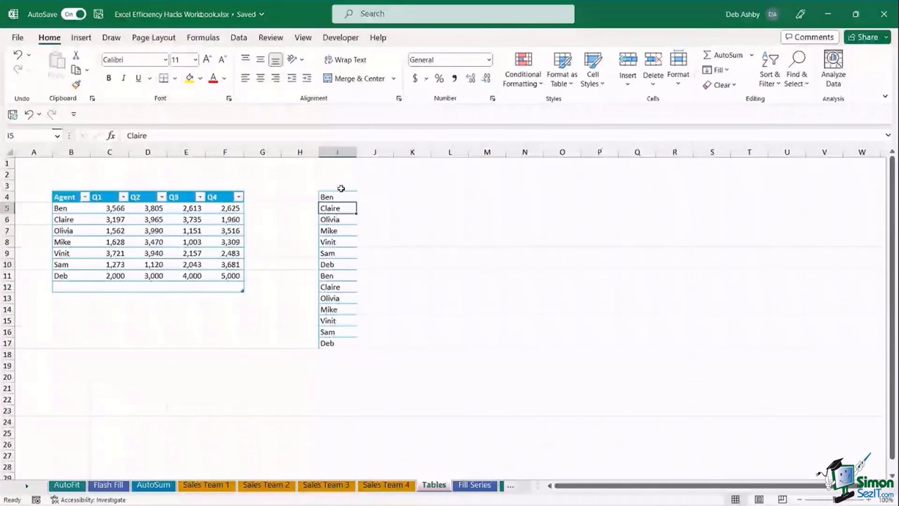
click(341, 187)
text(Agent)
click(436, 242)
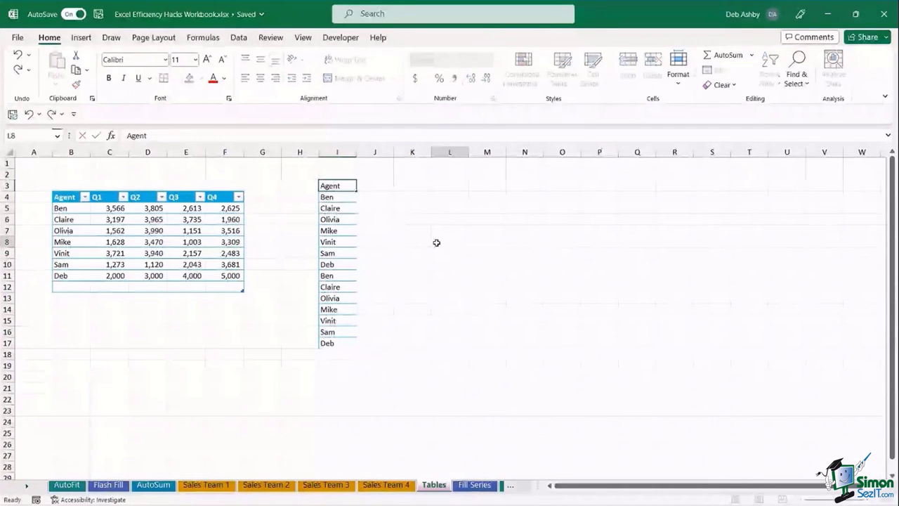
click(329, 184)
key(ctrl+b)
click(460, 260)
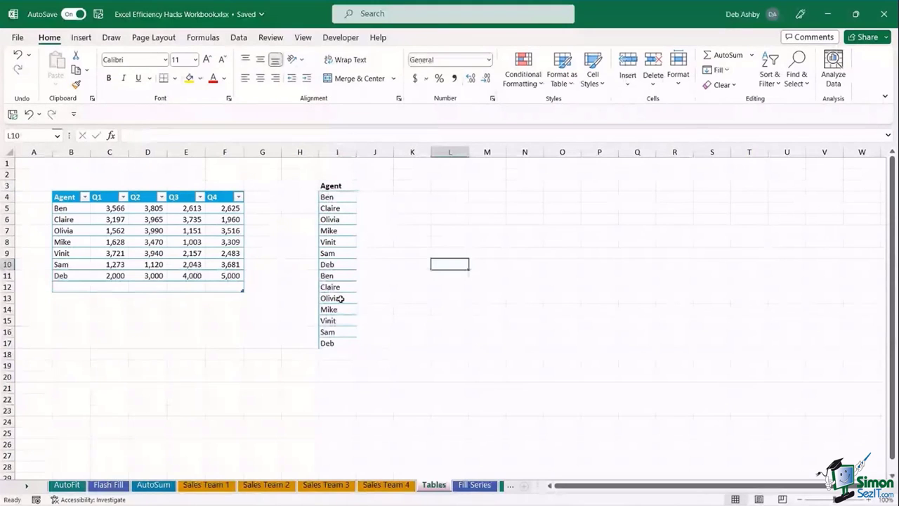
- Spill unique names with =UNIQUE(I4:I17) in K4, then clear column K
click(412, 198)
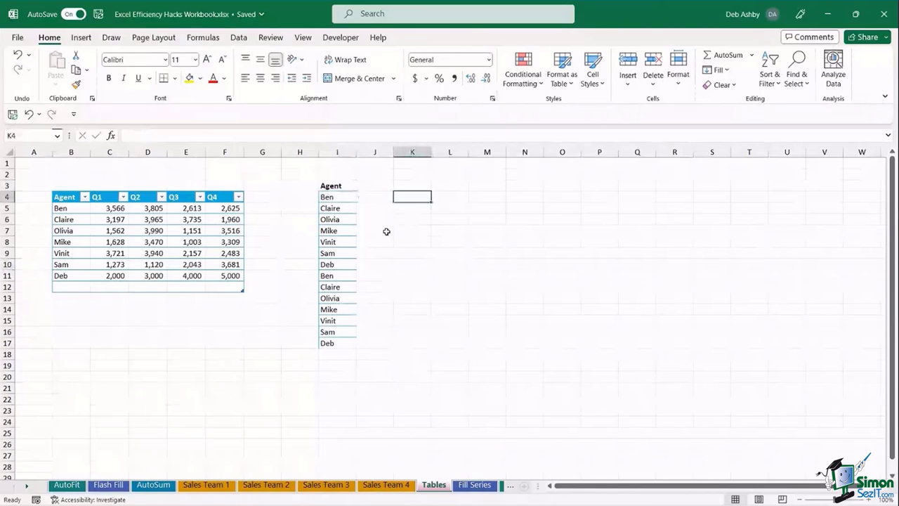
text(=unique)
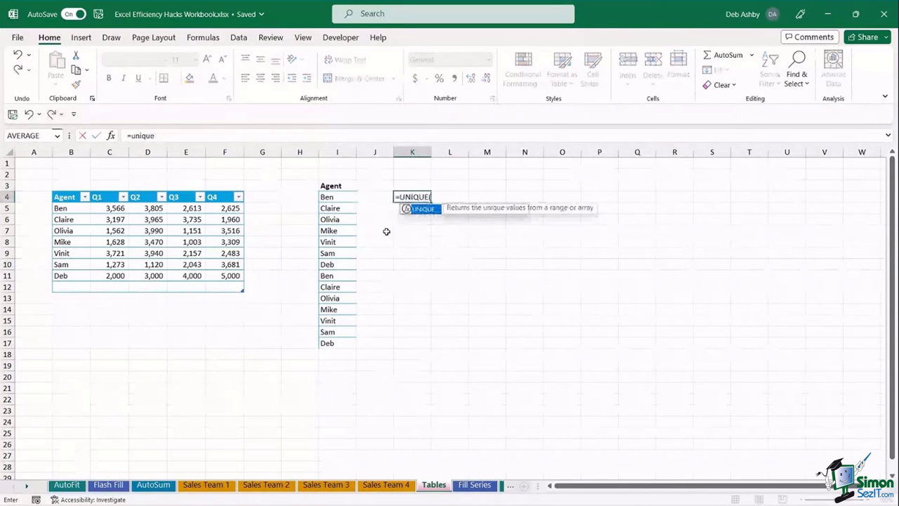
key(Tab)
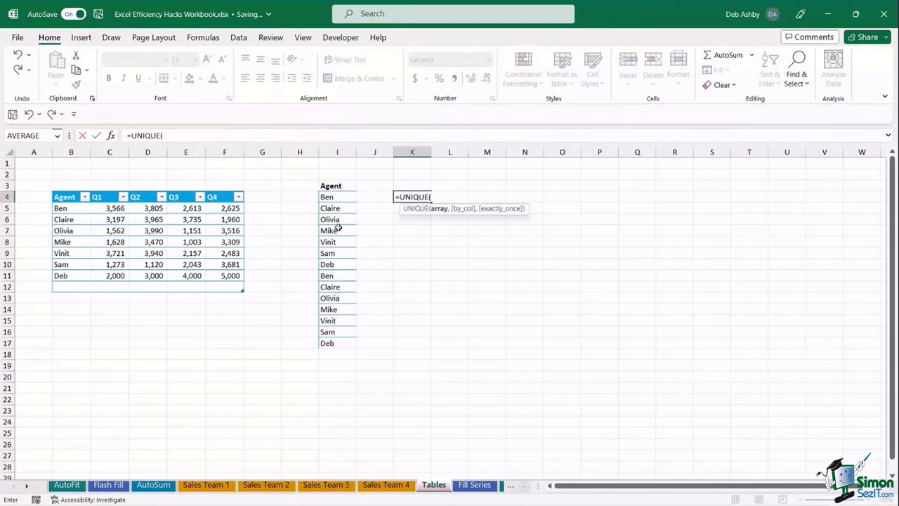
drag(329, 198, 348, 344)
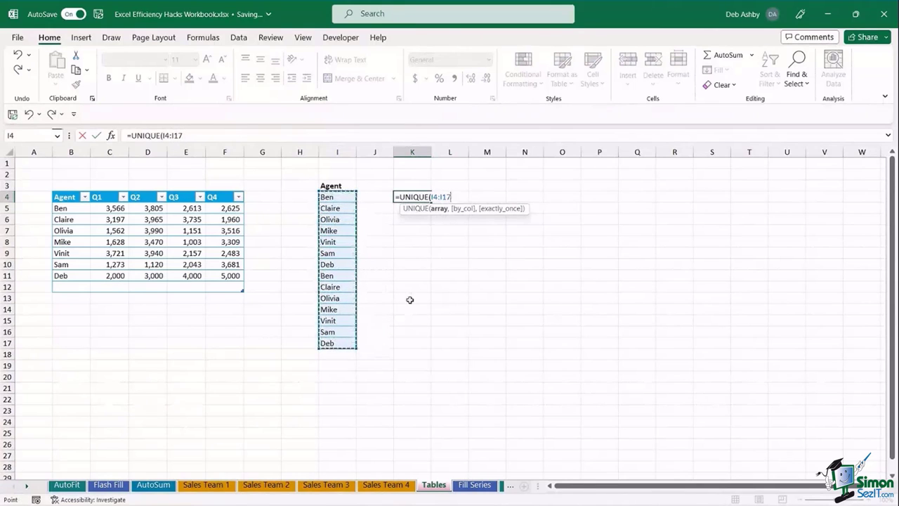
text())
key(Return)
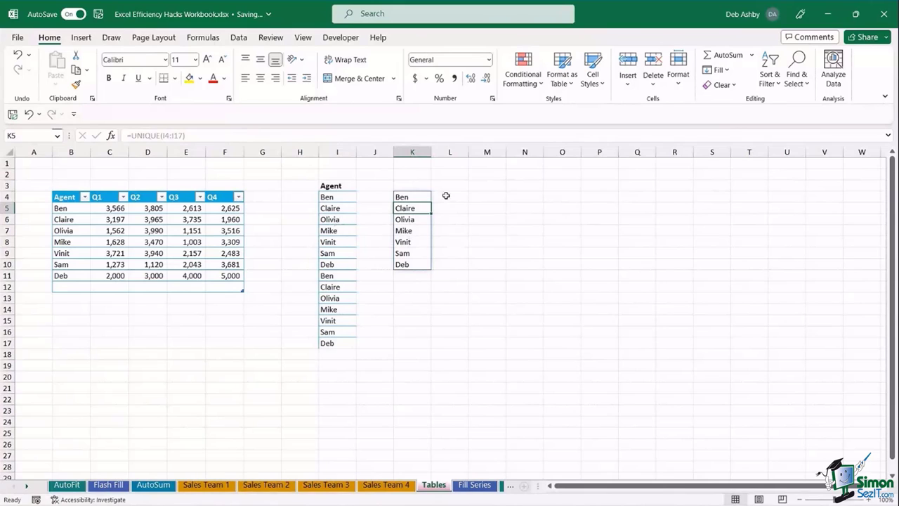
click(419, 152)
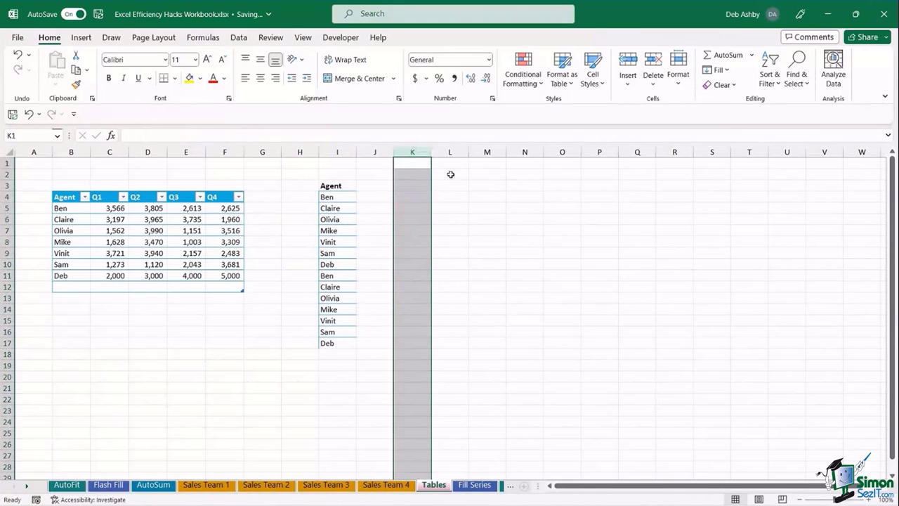
click(483, 248)
- Convert the column I Agent list into a table with headers
click(343, 222)
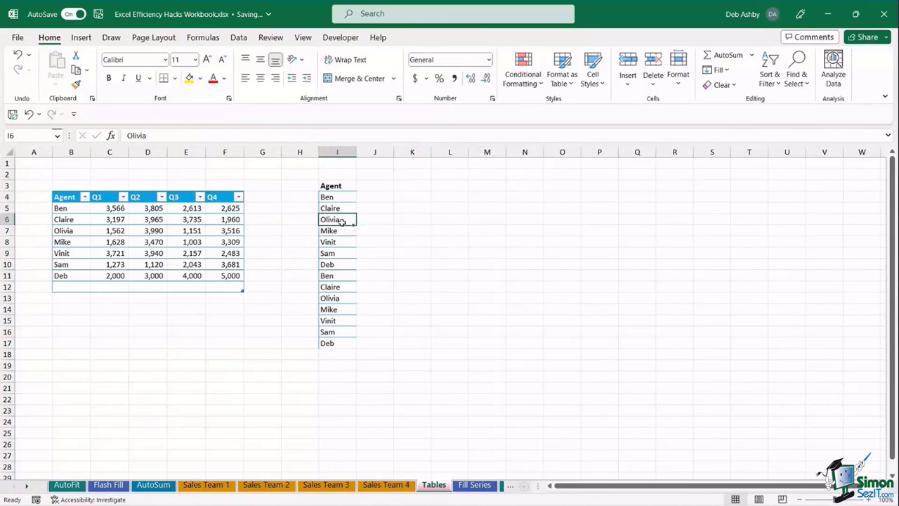
key(ctrl+t)
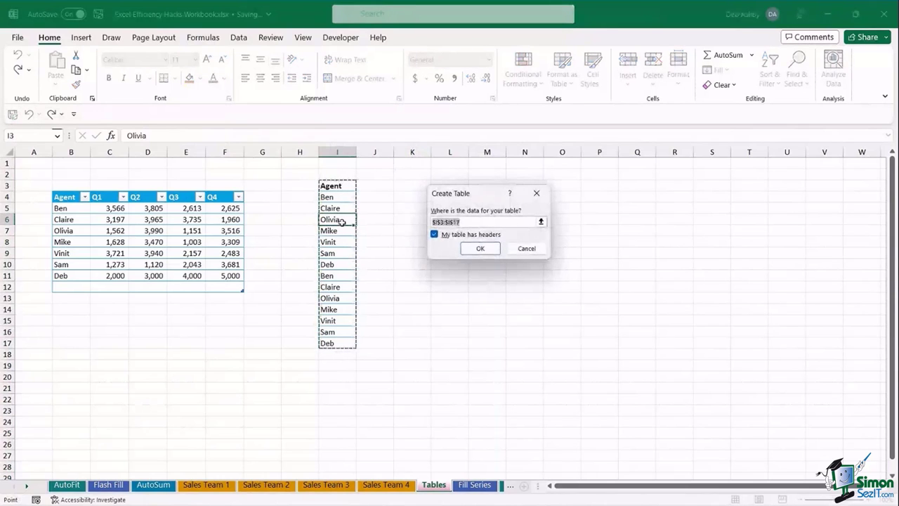
click(481, 249)
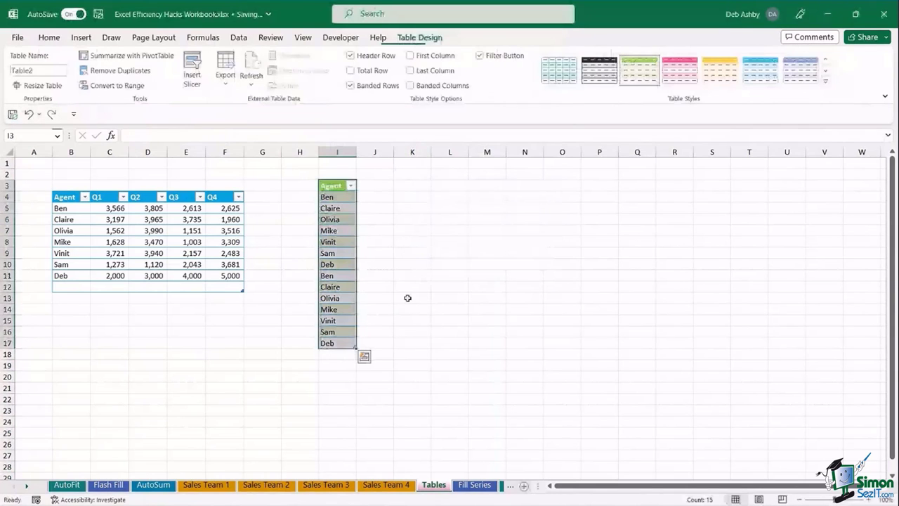
- Enter =UNIQUE(Table2[Agent]) in K4 to spill the seven distinct agents
click(420, 197)
text(=uniqu)
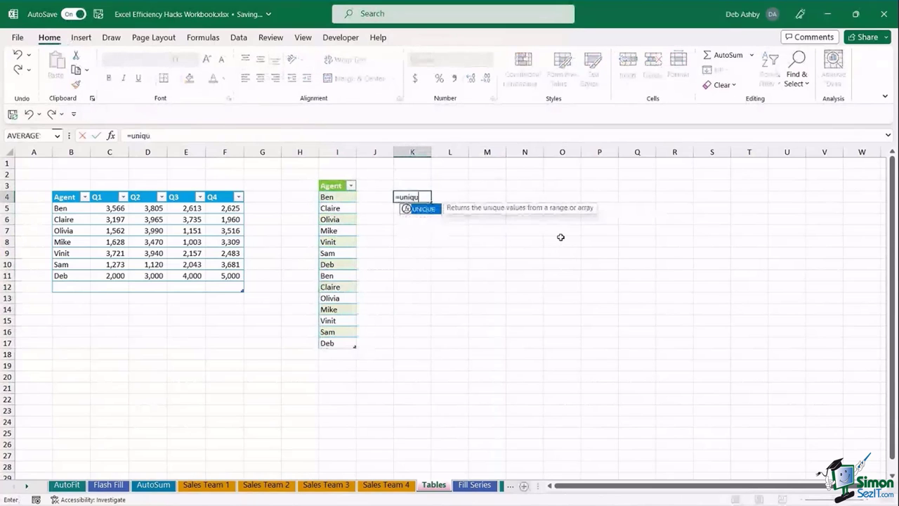
key(Tab)
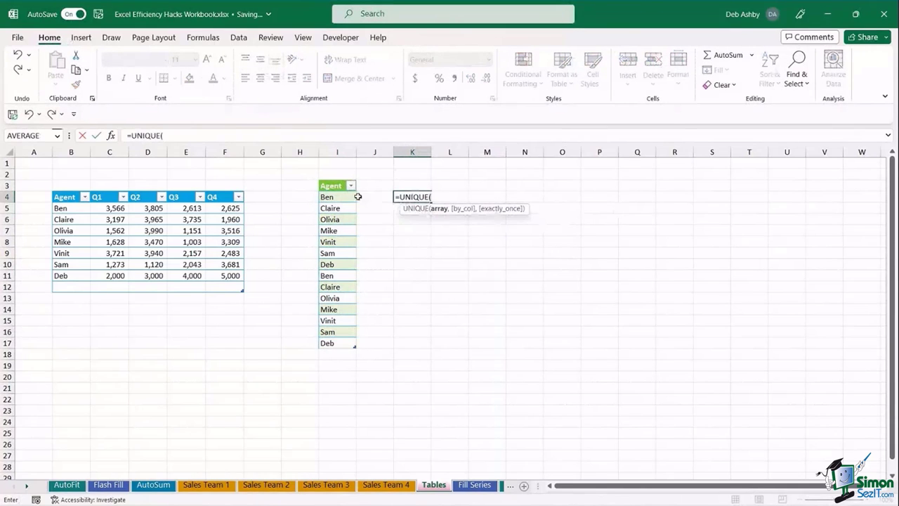
click(337, 180)
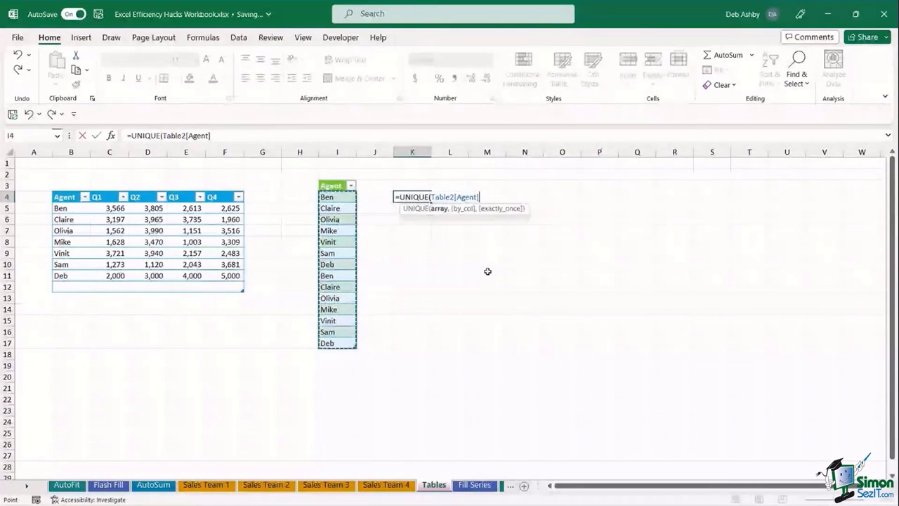
text())
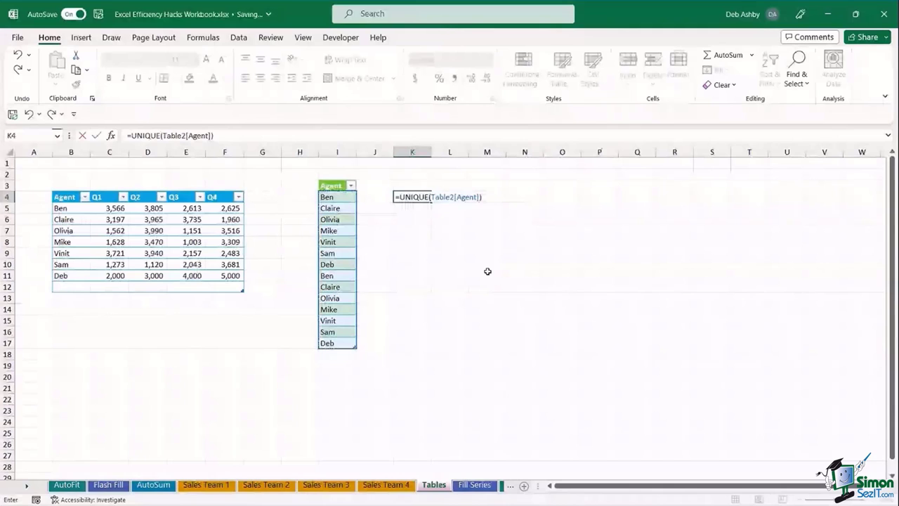
key(Return)
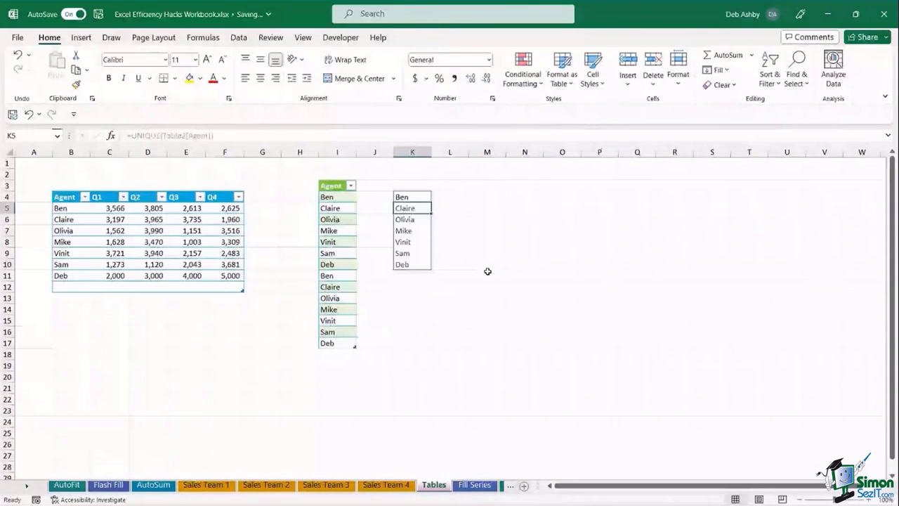
- Add Julie in I18 and confirm the UNIQUE spill now extends to K11
click(335, 355)
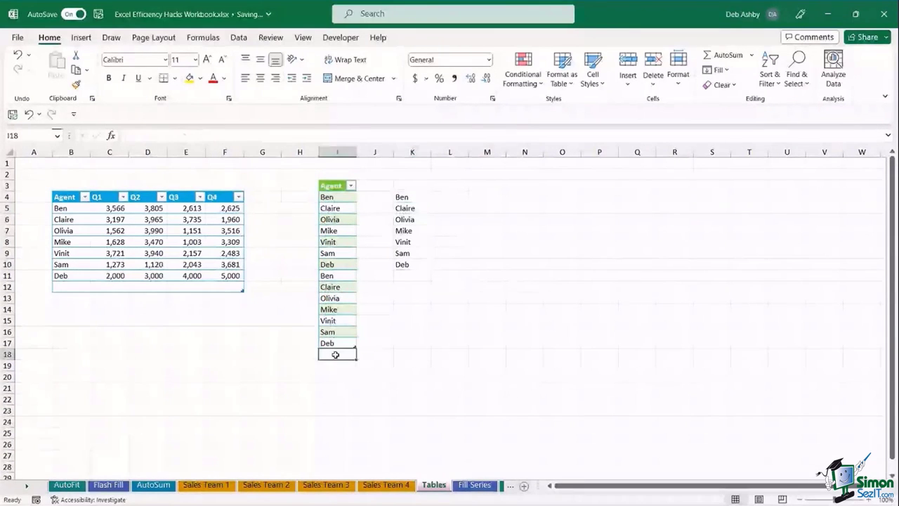
text(Julie)
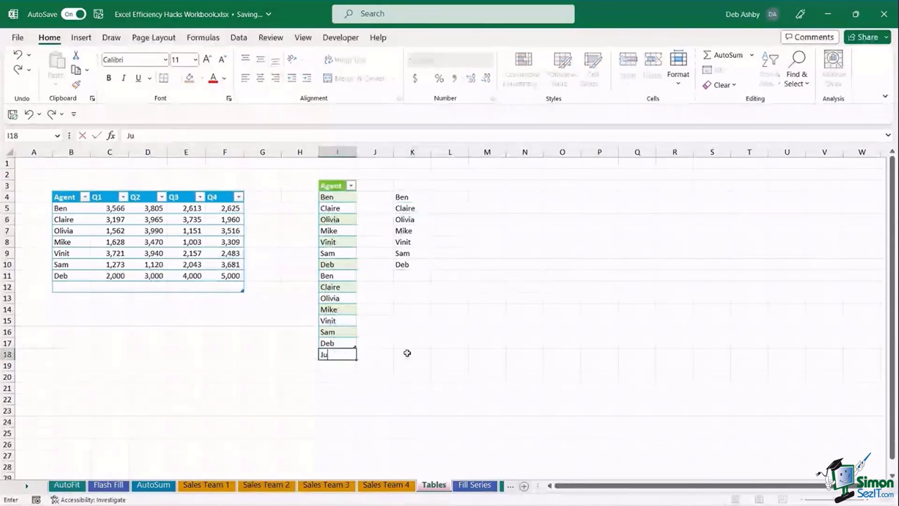
key(Return)
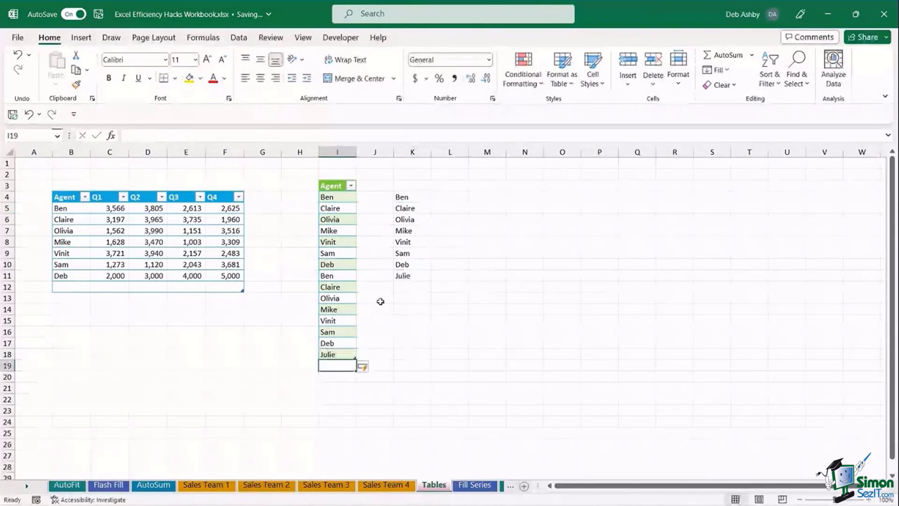
drag(421, 197, 407, 275)
click(548, 289)
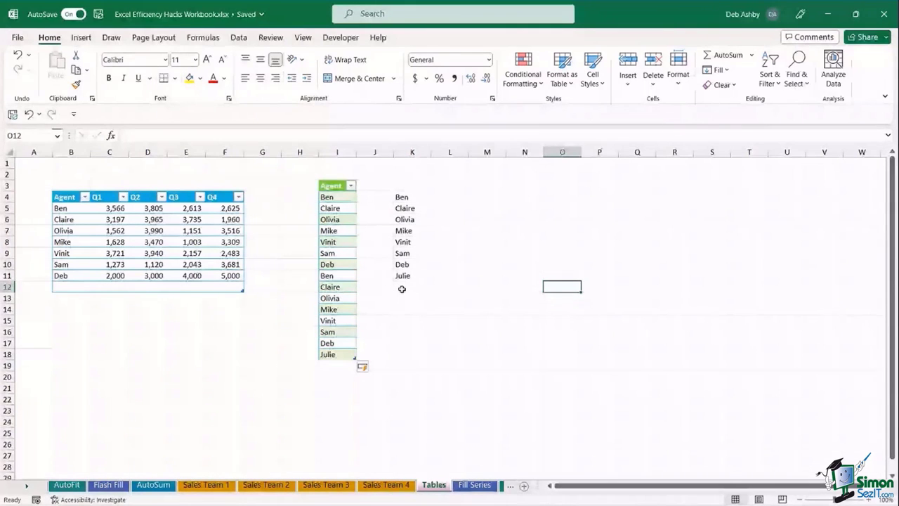
click(534, 285)
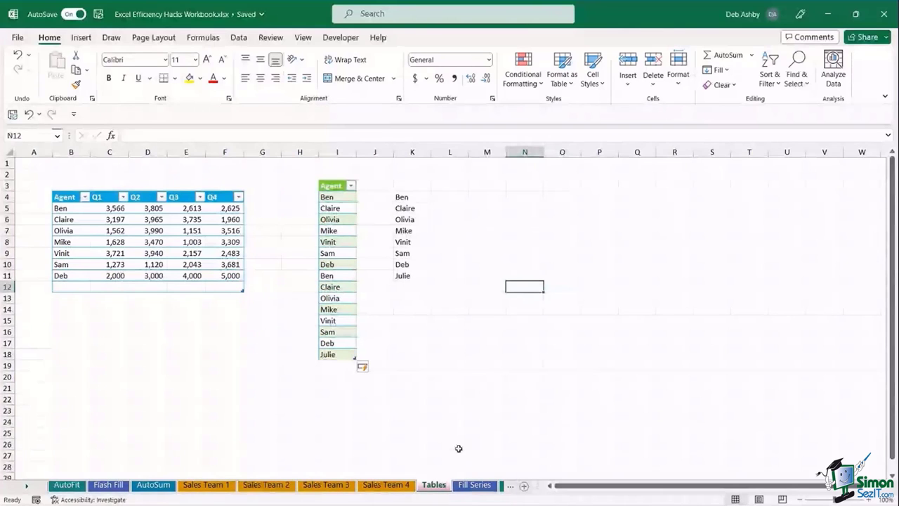
click(482, 289)
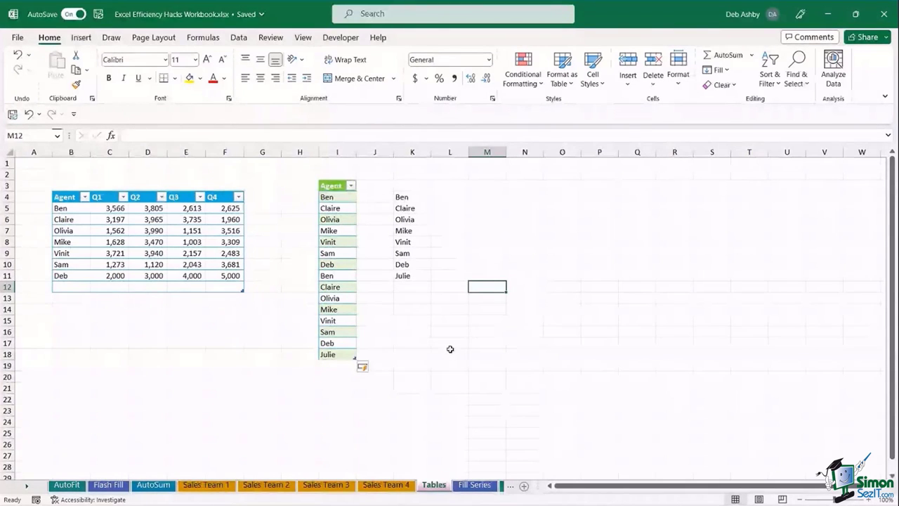
click(502, 234)
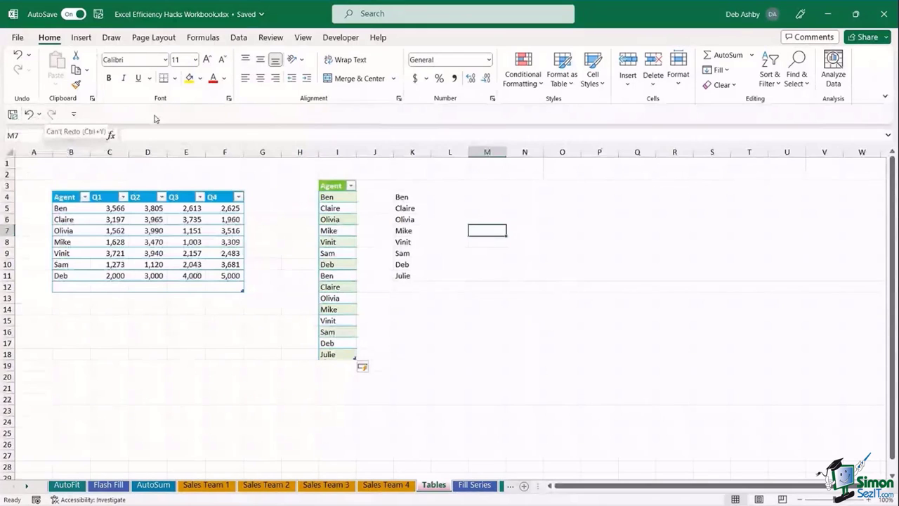
click(73, 114)
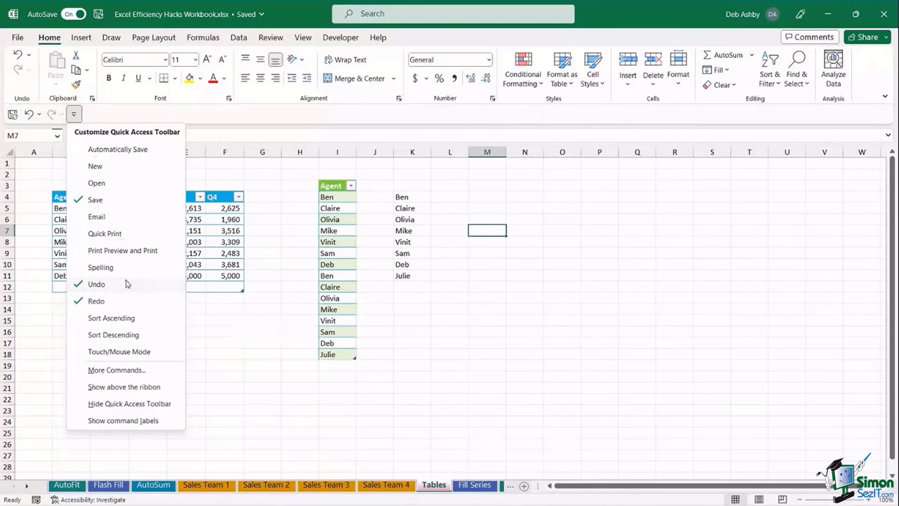
click(147, 392)
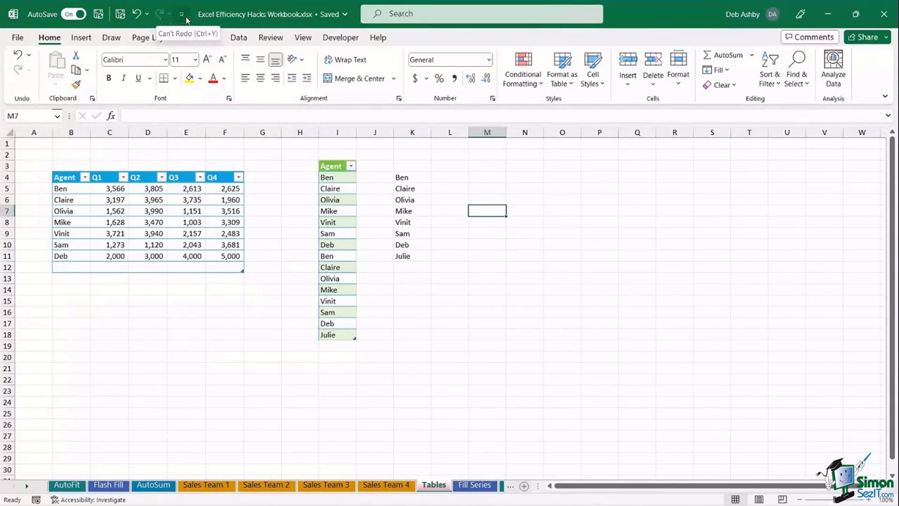
click(184, 17)
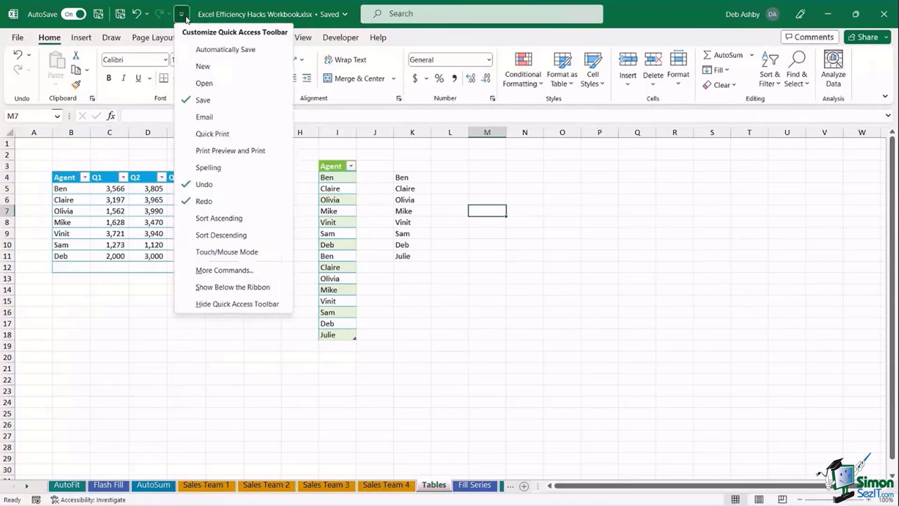
click(220, 286)
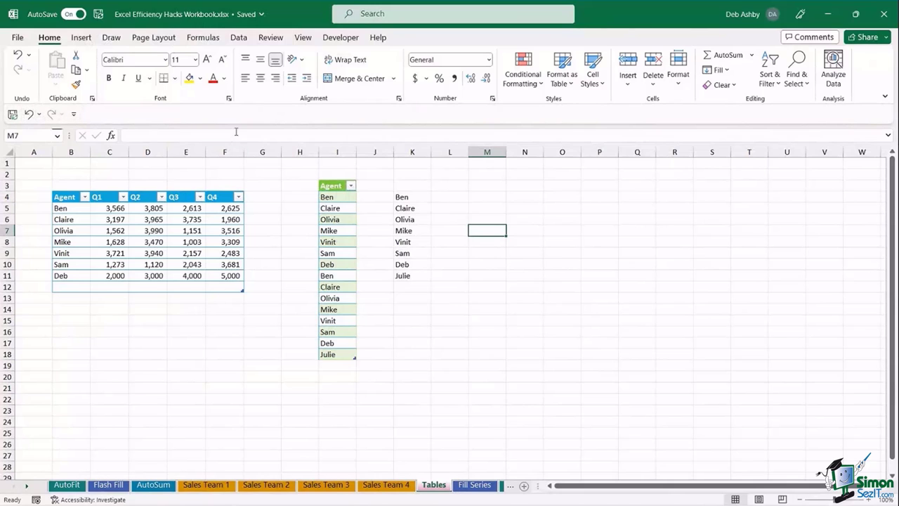
- Add Recommended Charts to the Quick Access Toolbar, then remove it again
click(82, 38)
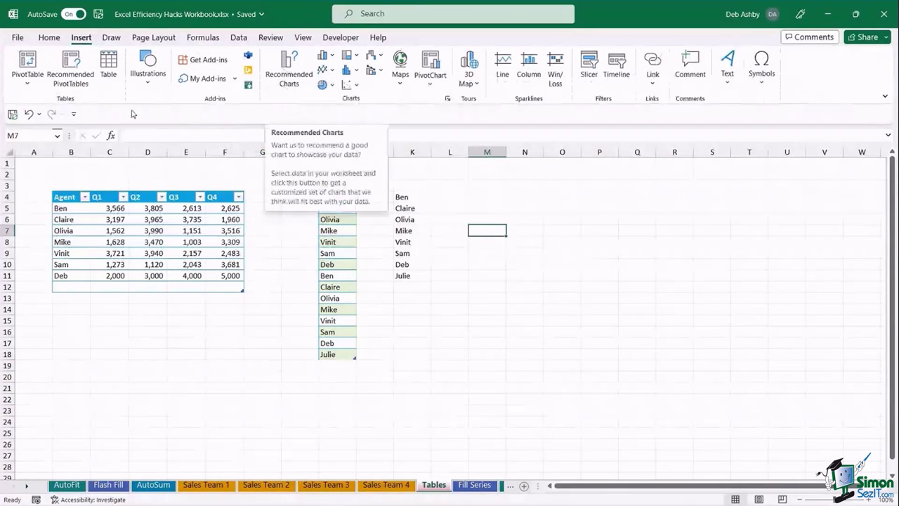
right_click(286, 65)
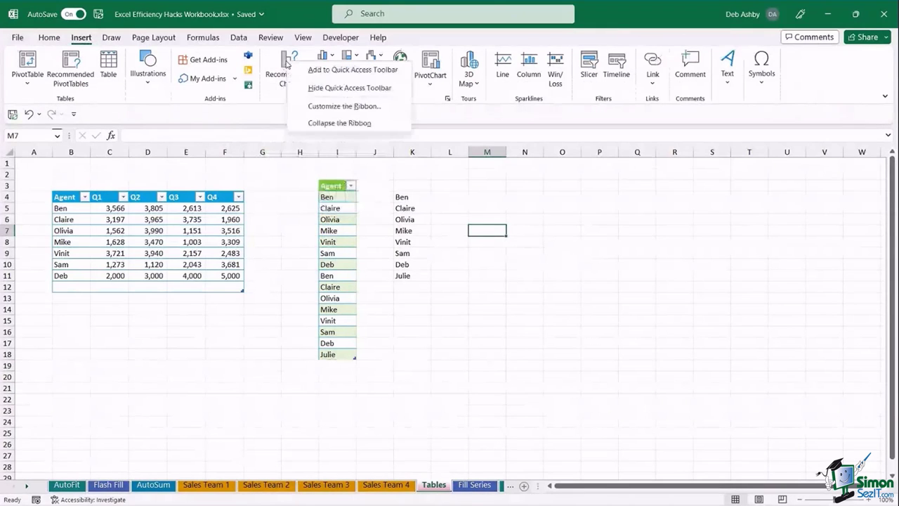
click(353, 69)
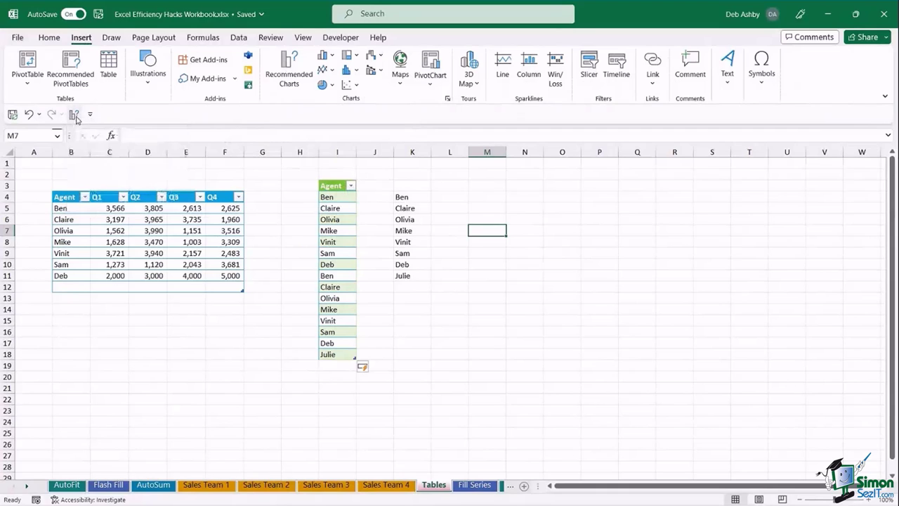
right_click(76, 117)
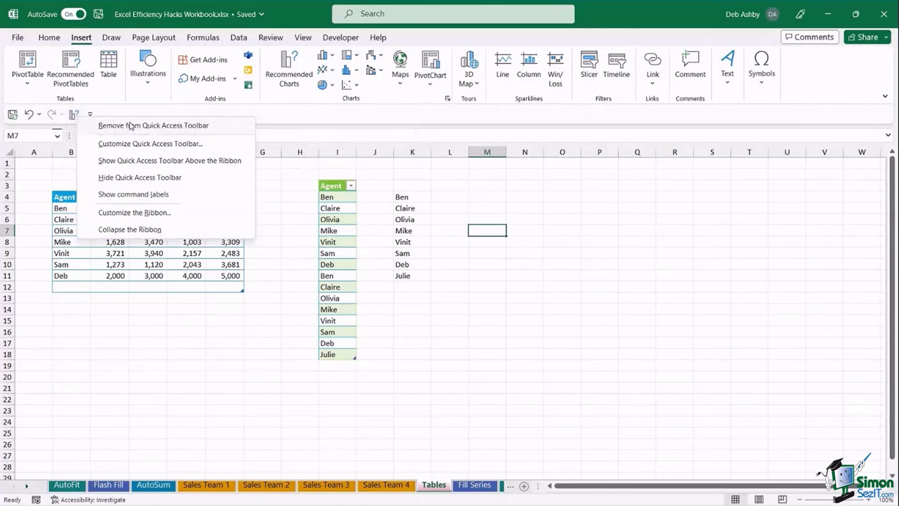
click(236, 125)
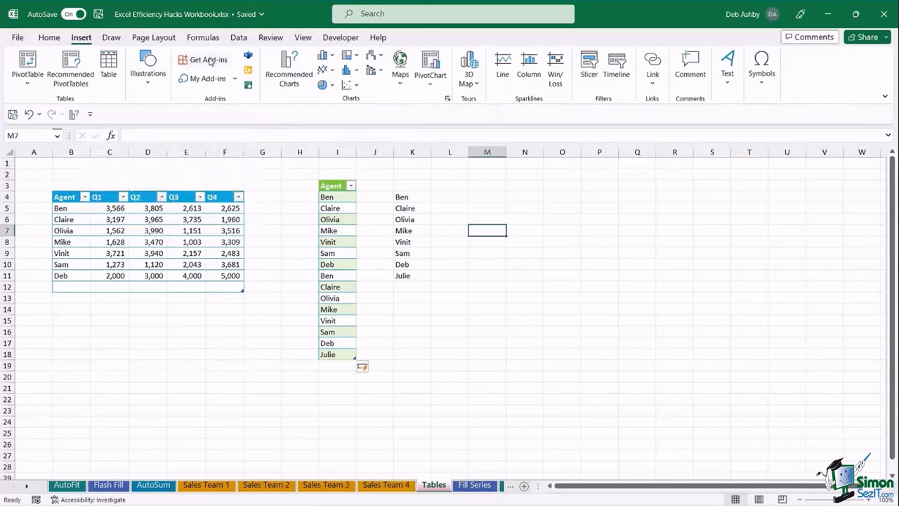
- Add Page Layout's Orientation, Print Titles and theme Colors to the Quick Access Toolbar
click(151, 38)
right_click(140, 62)
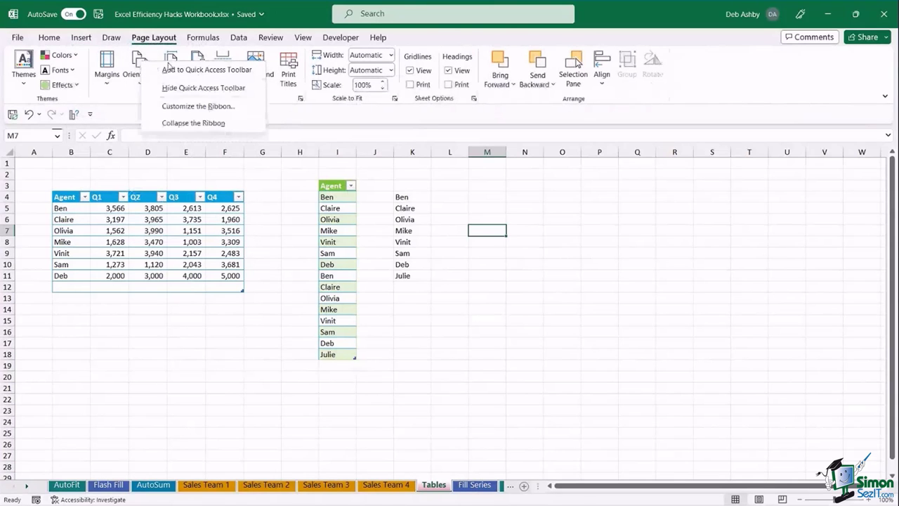
click(180, 70)
right_click(290, 61)
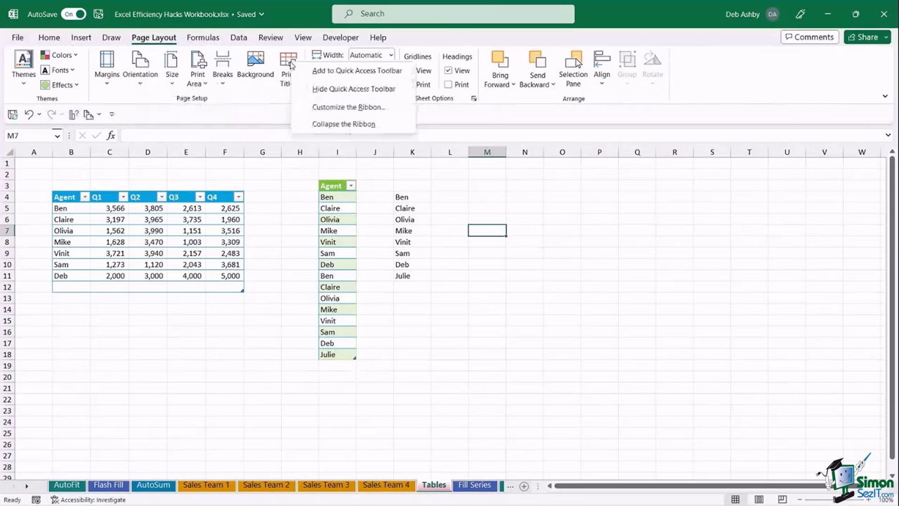
click(330, 70)
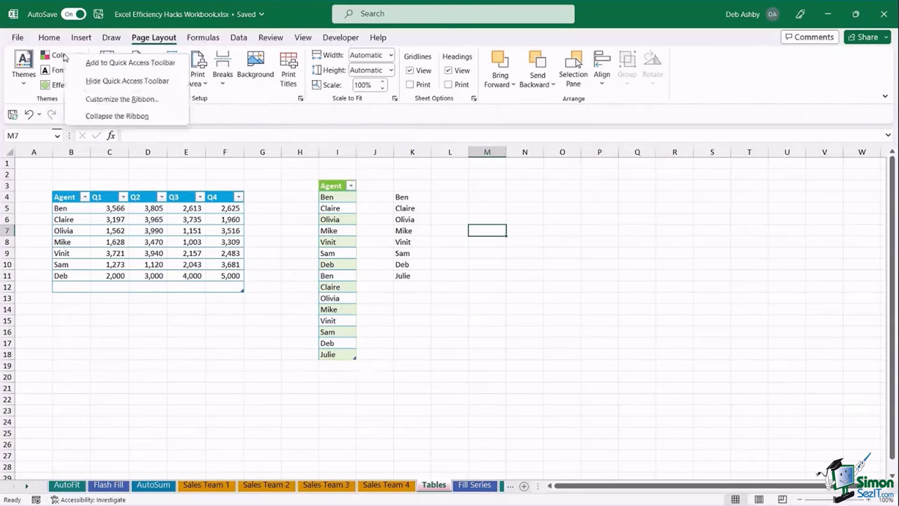
right_click(65, 56)
click(91, 64)
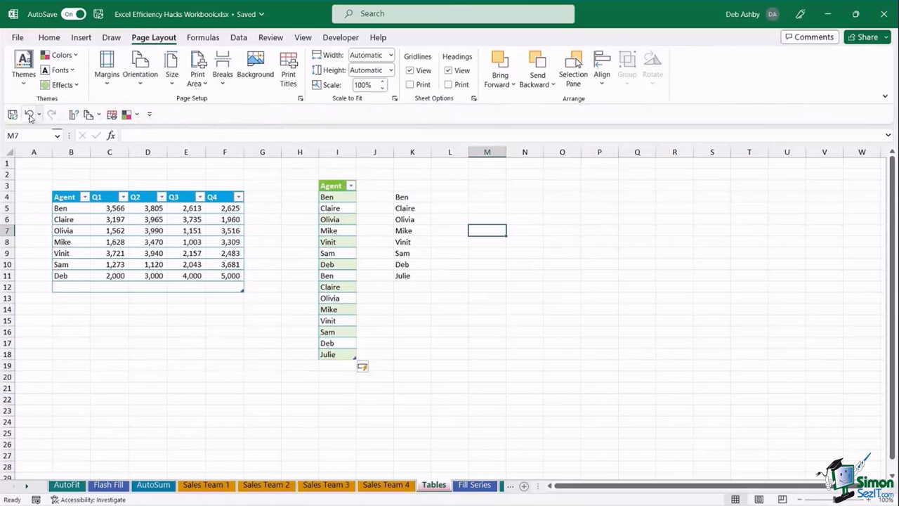
click(150, 114)
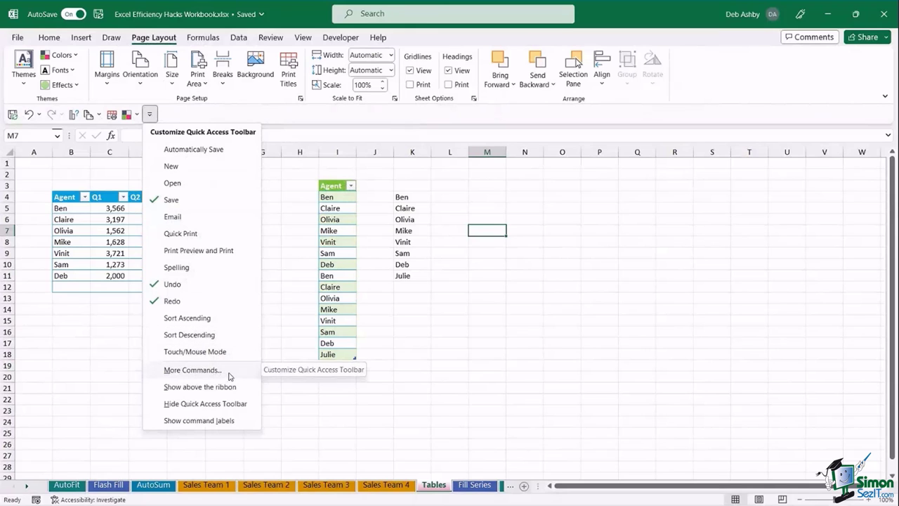
- In Excel Options, move Print Titles below Save and Colors [Theme Colors] below Undo
click(193, 369)
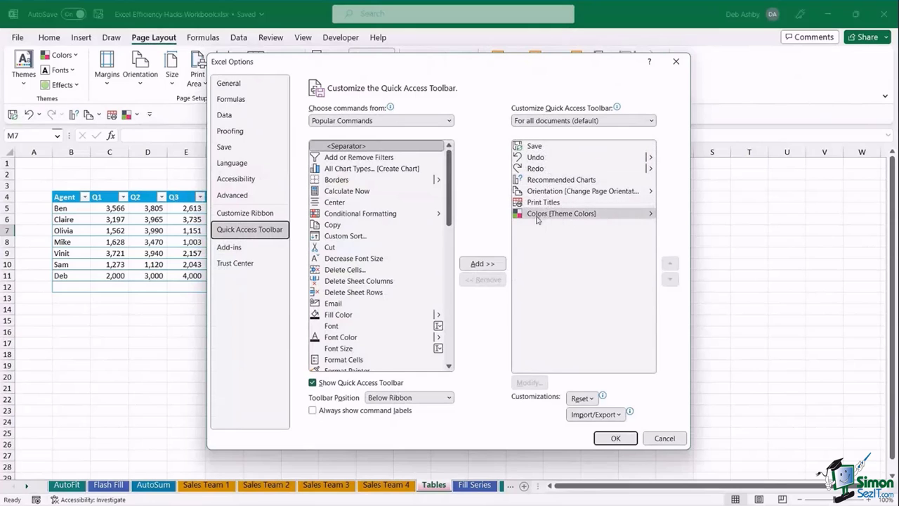
click(542, 215)
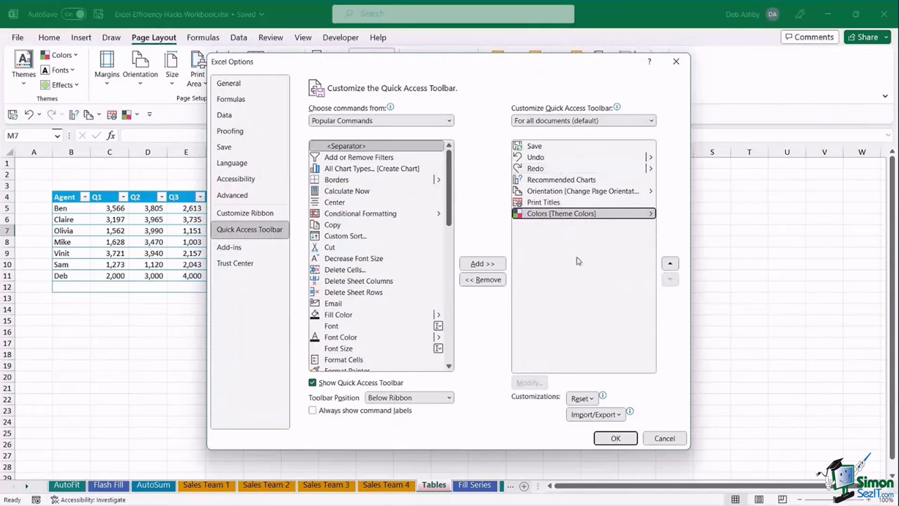
click(541, 203)
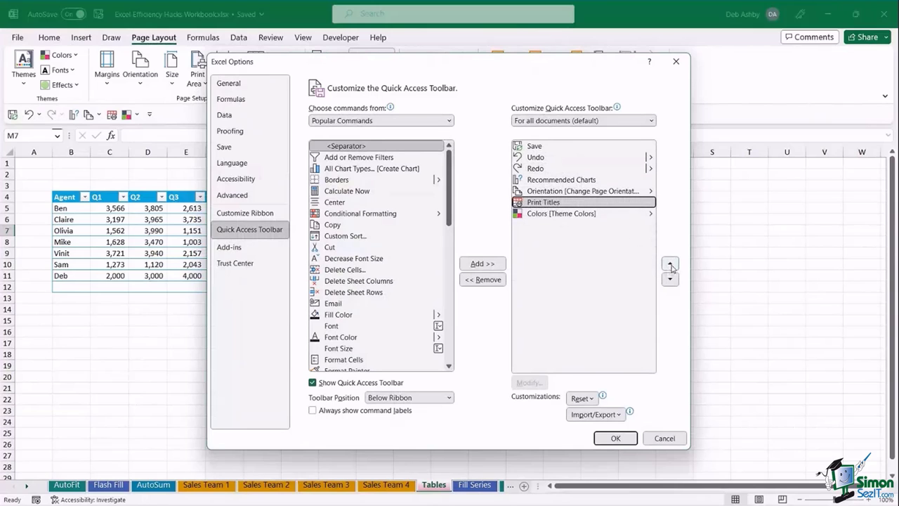
click(670, 264)
click(670, 265)
click(670, 264)
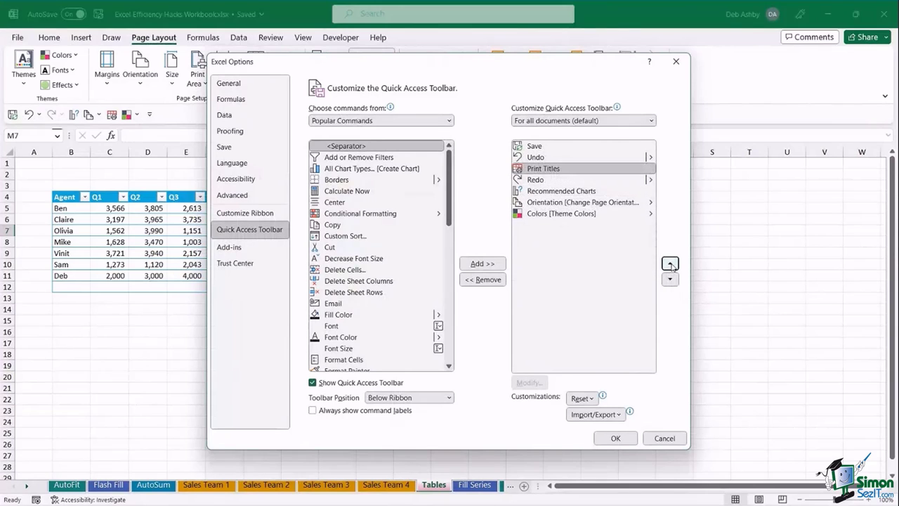
click(670, 264)
click(623, 216)
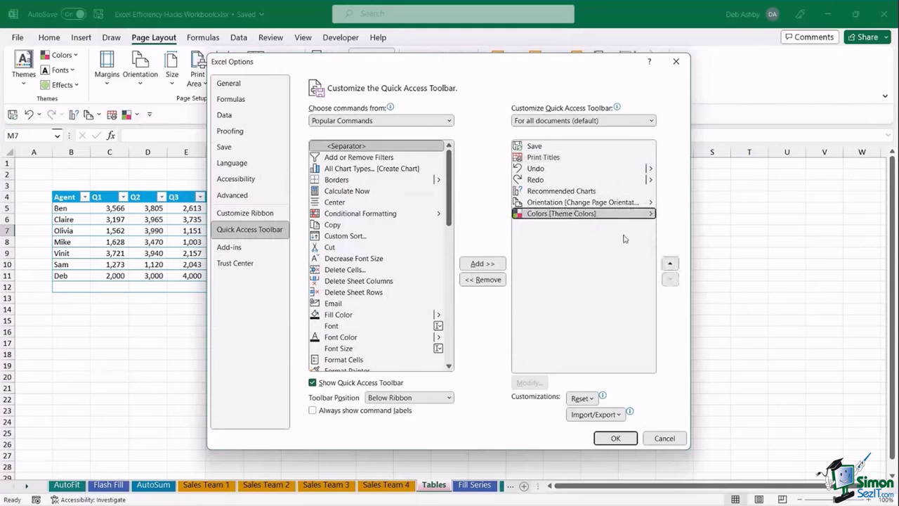
click(670, 264)
click(670, 265)
click(670, 264)
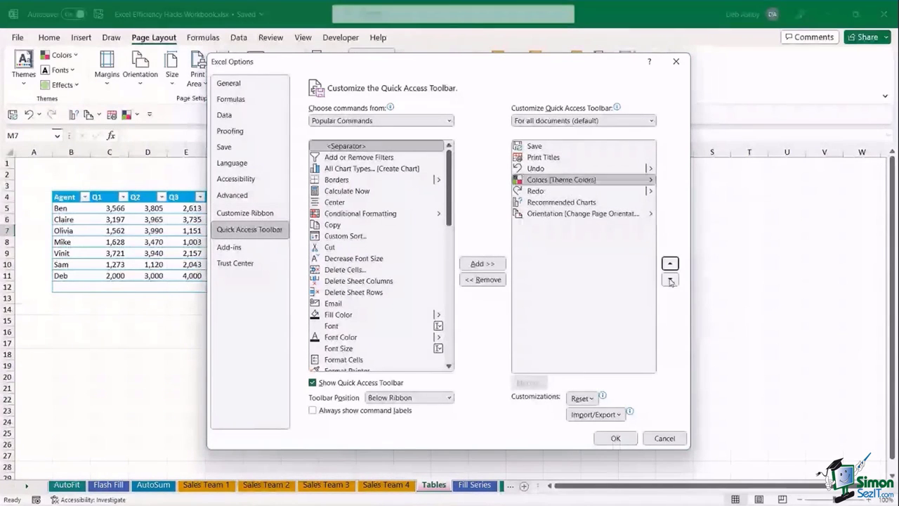
click(670, 279)
click(670, 280)
click(670, 264)
click(670, 264)
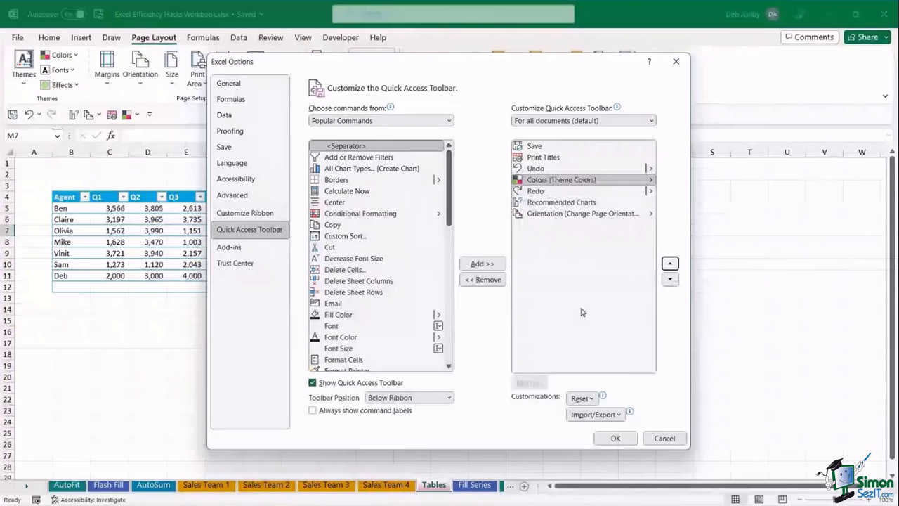
click(349, 146)
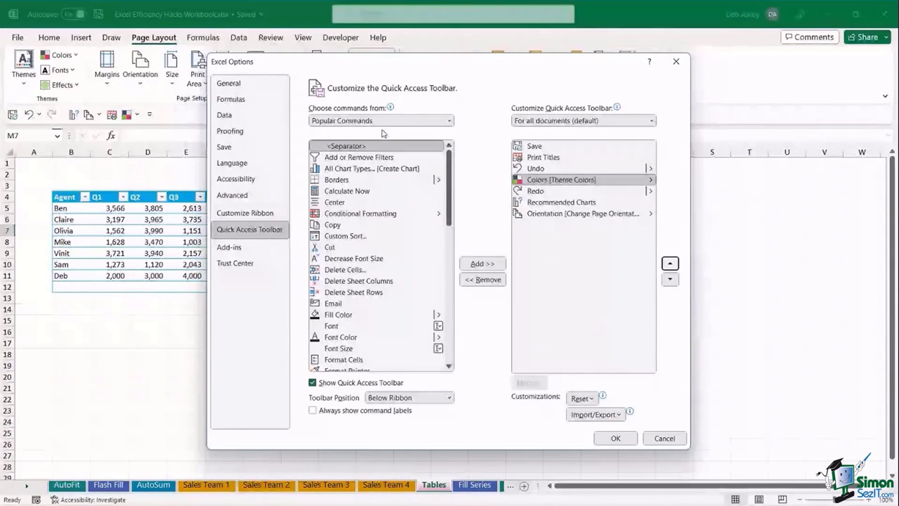
- Switch the command source list to All Commands
click(449, 121)
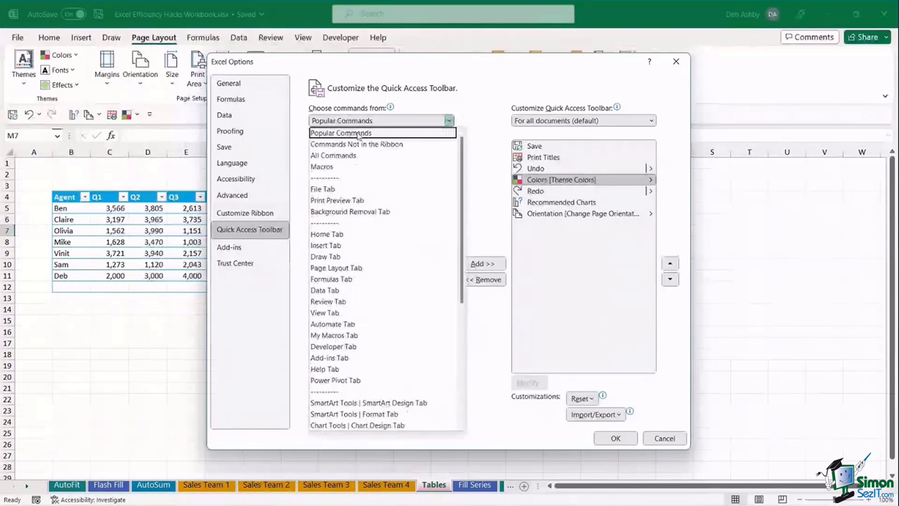
click(490, 105)
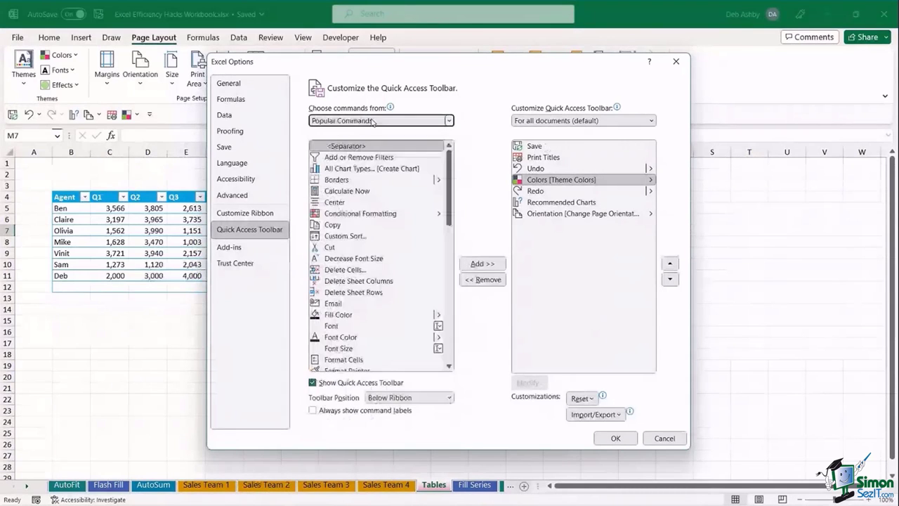
click(448, 121)
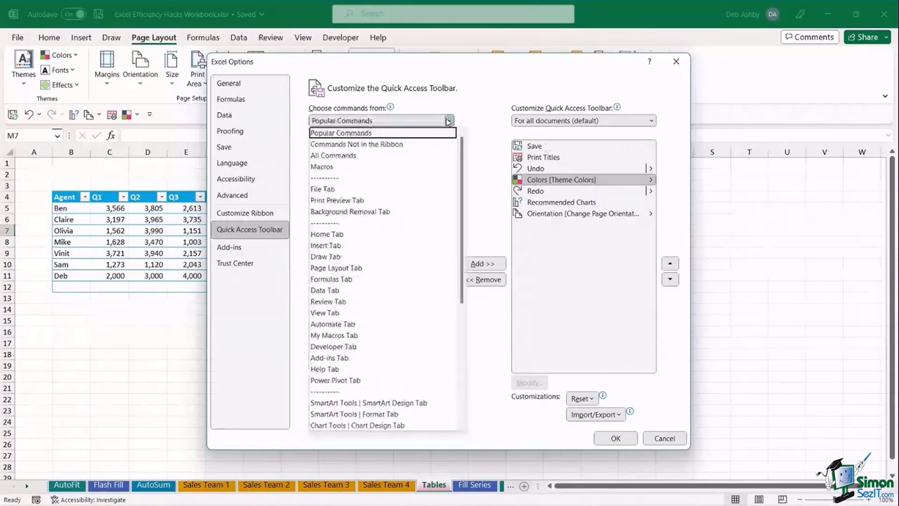
click(421, 133)
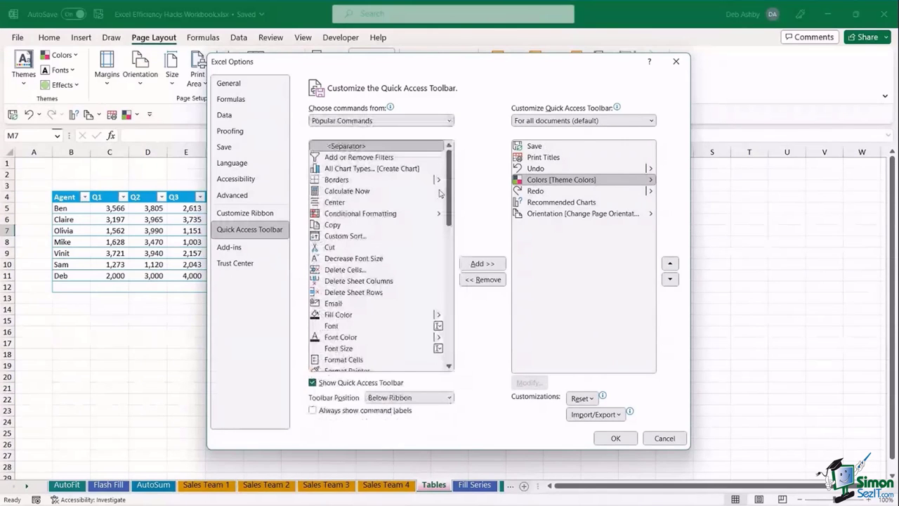
key(Down)
key(Down)
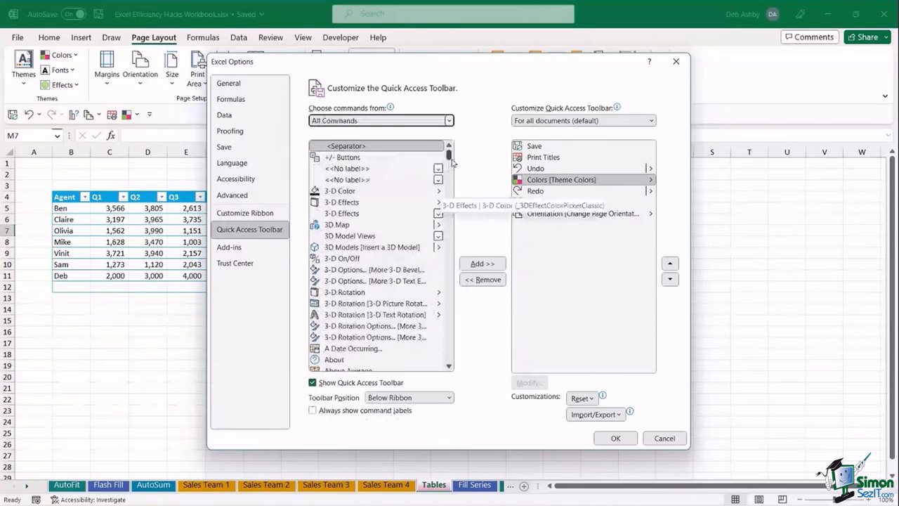
drag(449, 151, 450, 173)
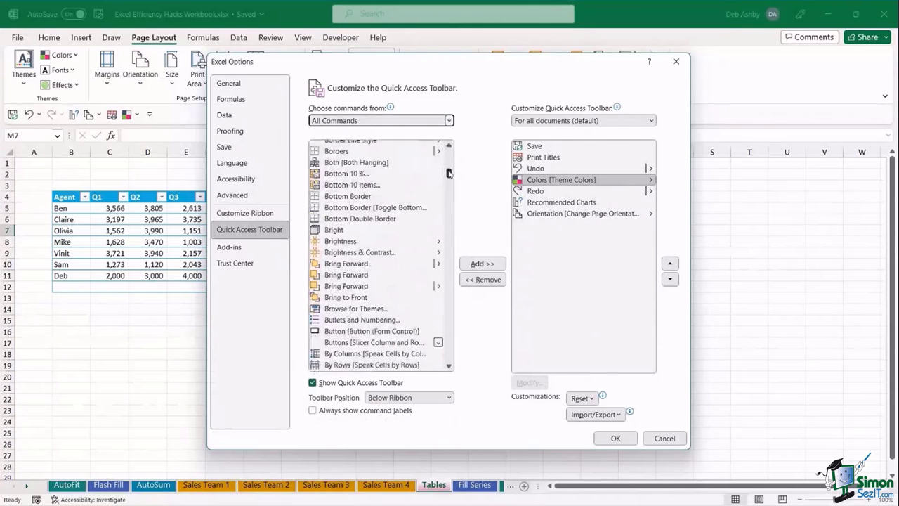
scroll(402, 202, down, 4)
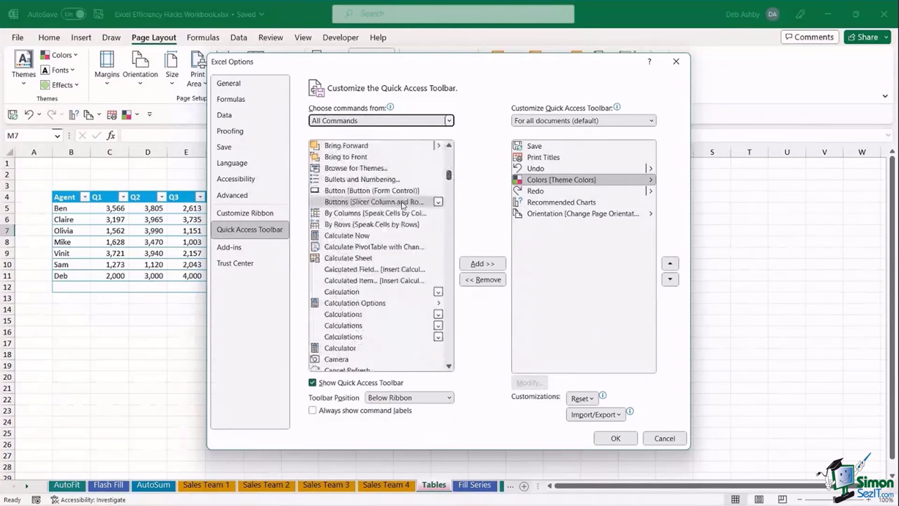
scroll(402, 202, down, 8)
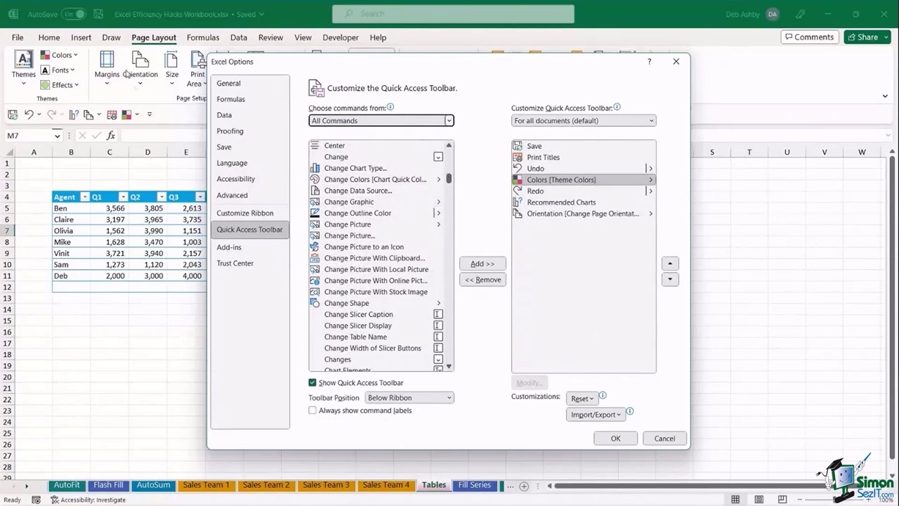
drag(450, 180, 448, 155)
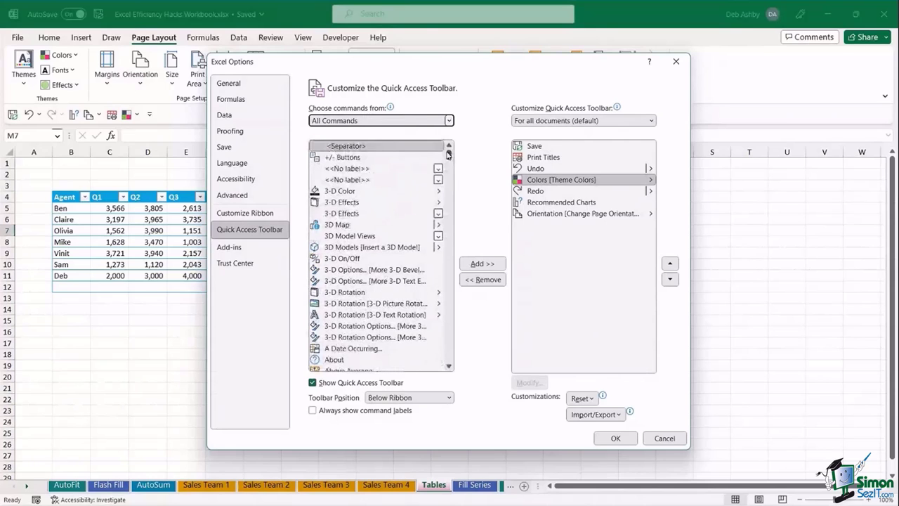
- Add 3D Map and two <Separator> entries to the Quick Access Toolbar
click(344, 226)
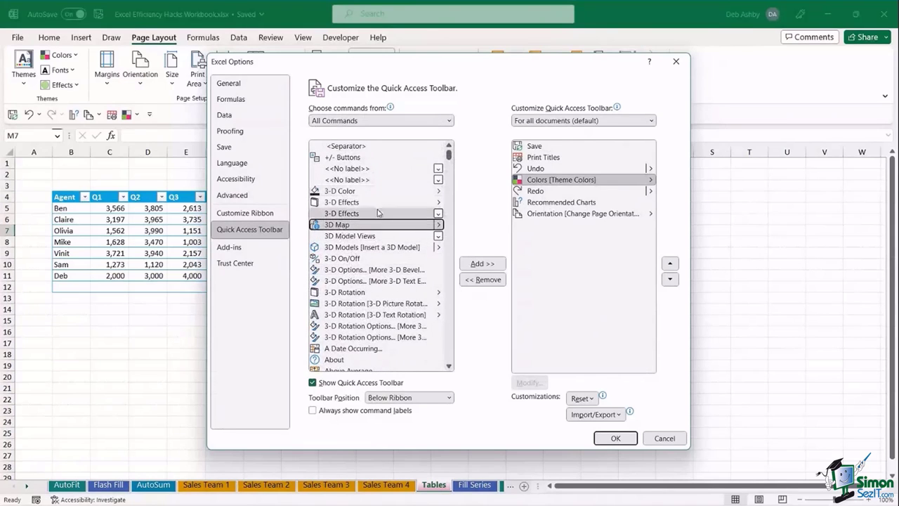
click(482, 264)
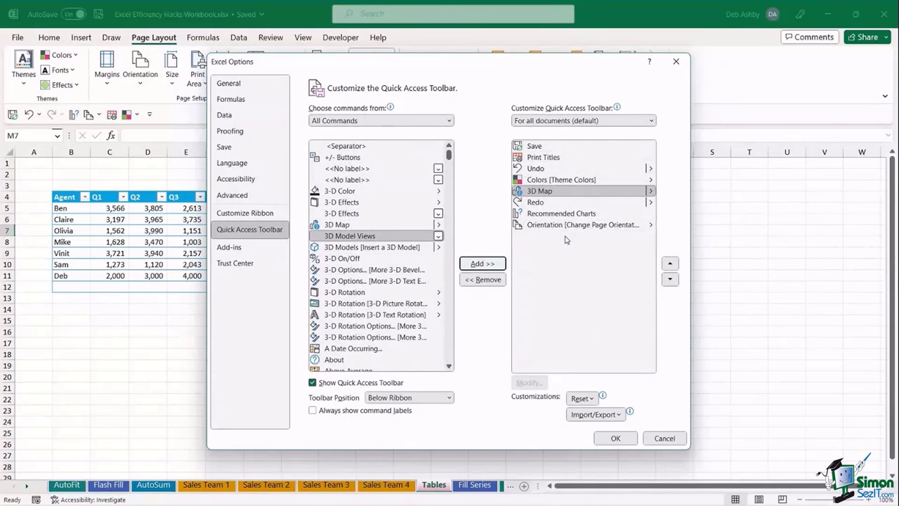
click(344, 147)
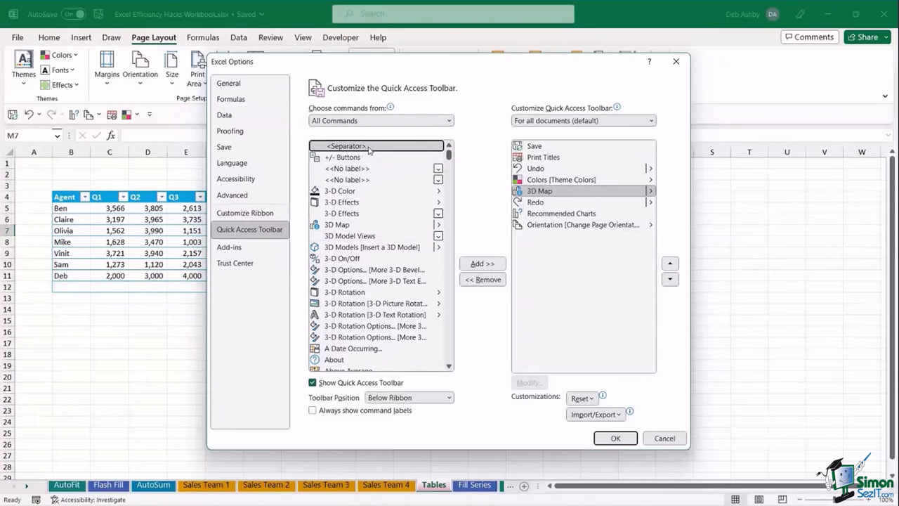
click(490, 264)
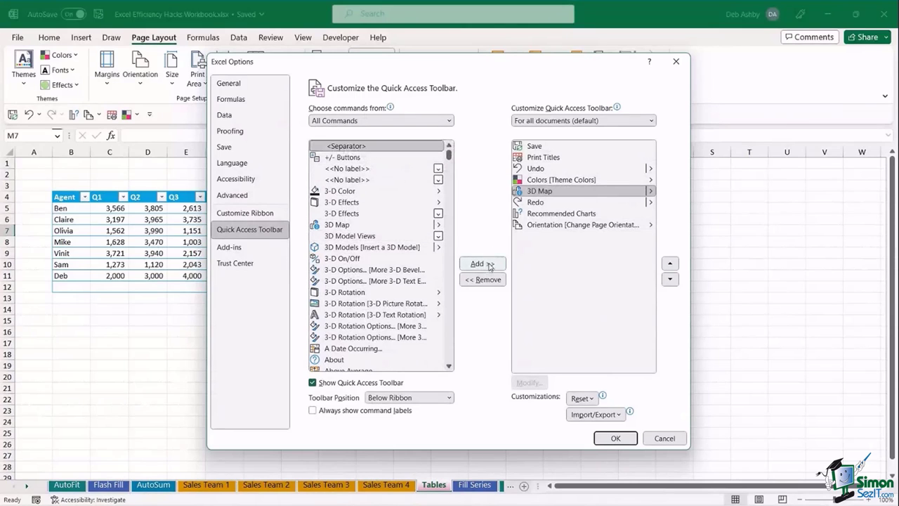
click(489, 265)
click(490, 265)
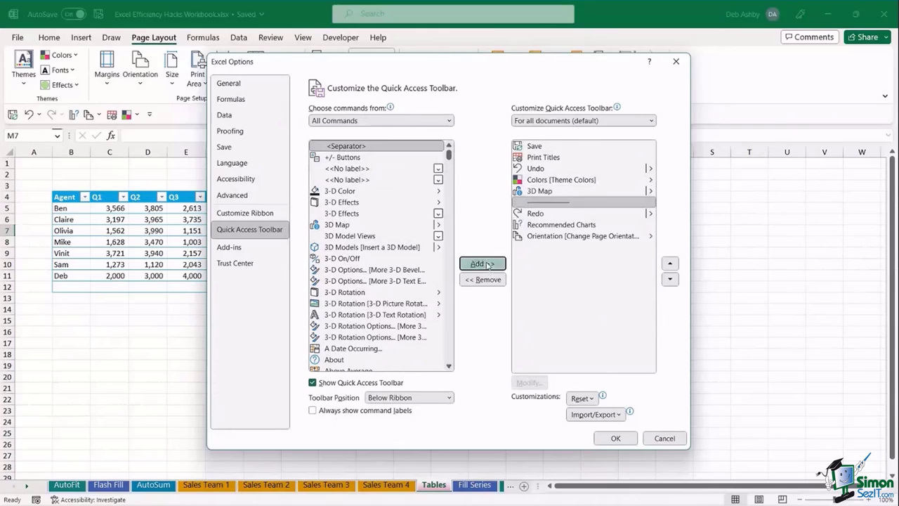
- Place one separator just below Print Titles and apply the toolbar changes
click(565, 203)
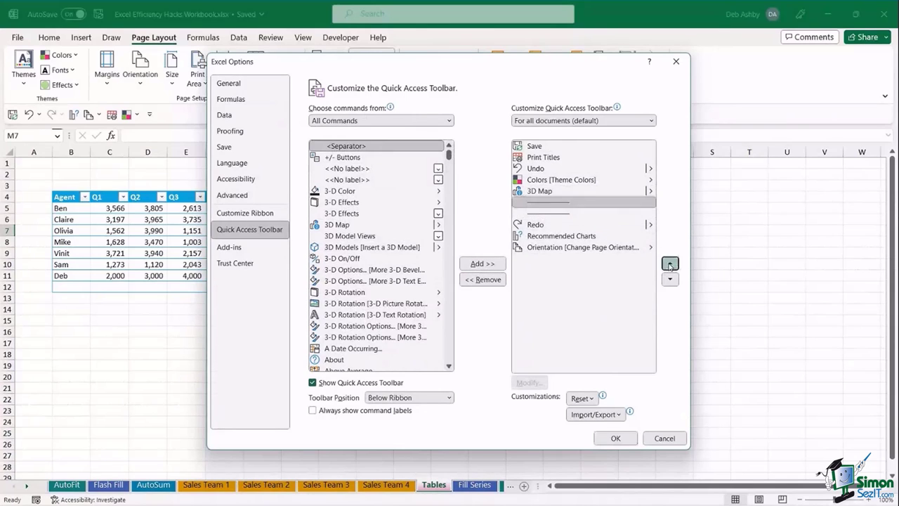
click(670, 264)
click(670, 264)
click(670, 264)
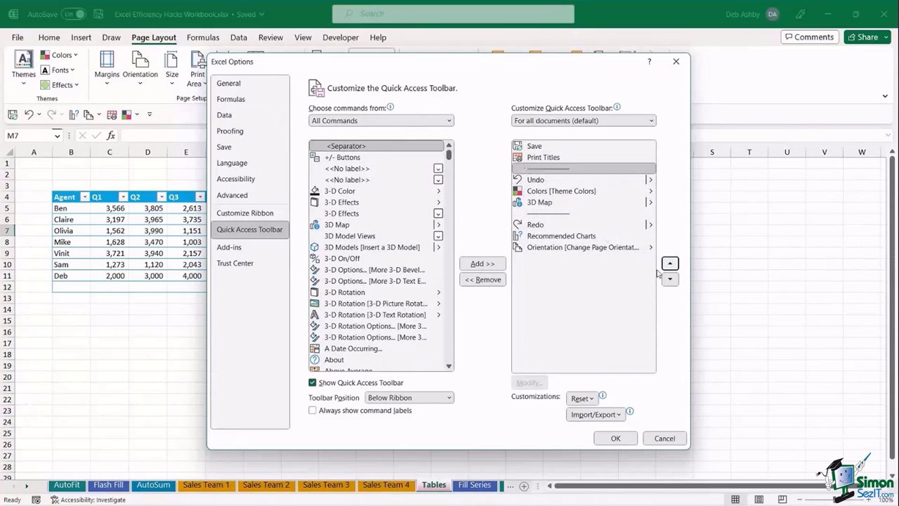
click(670, 279)
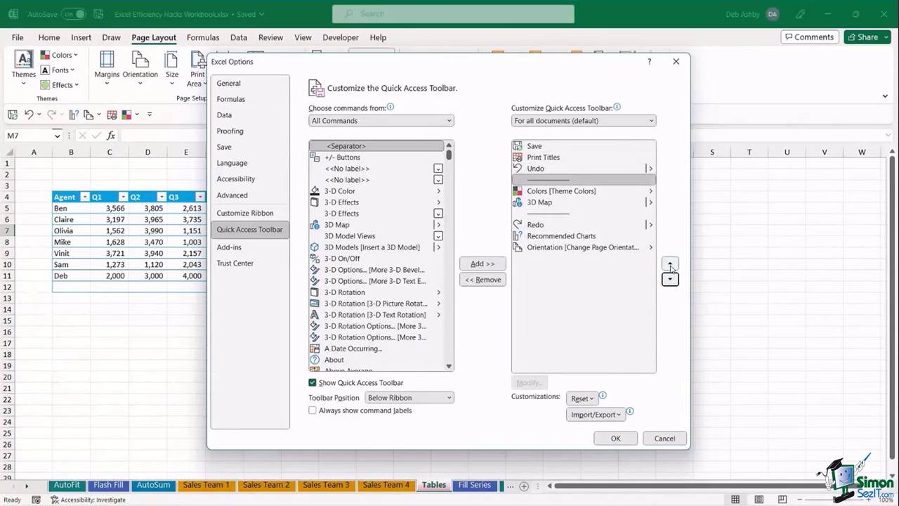
click(670, 264)
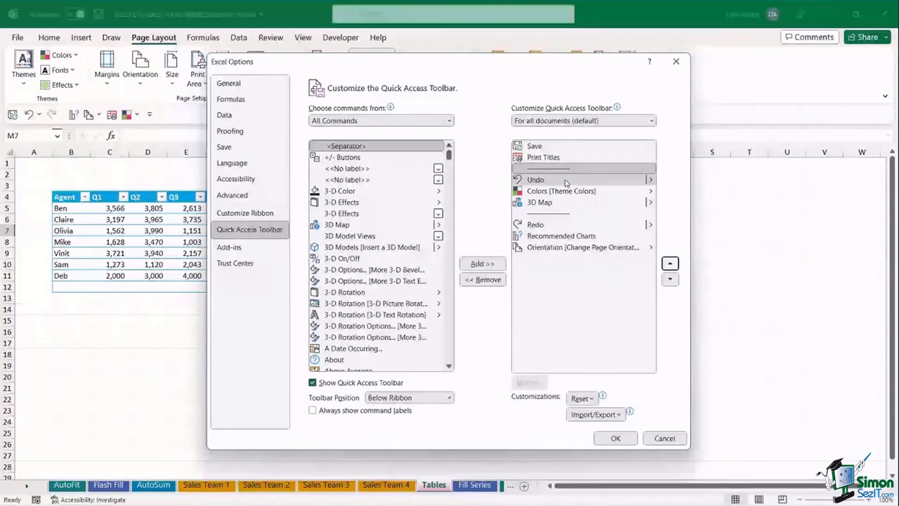
click(618, 441)
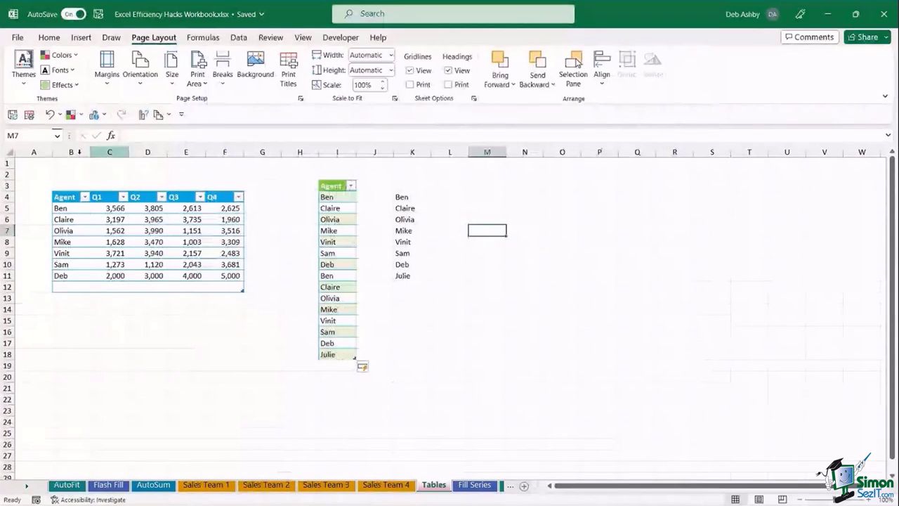
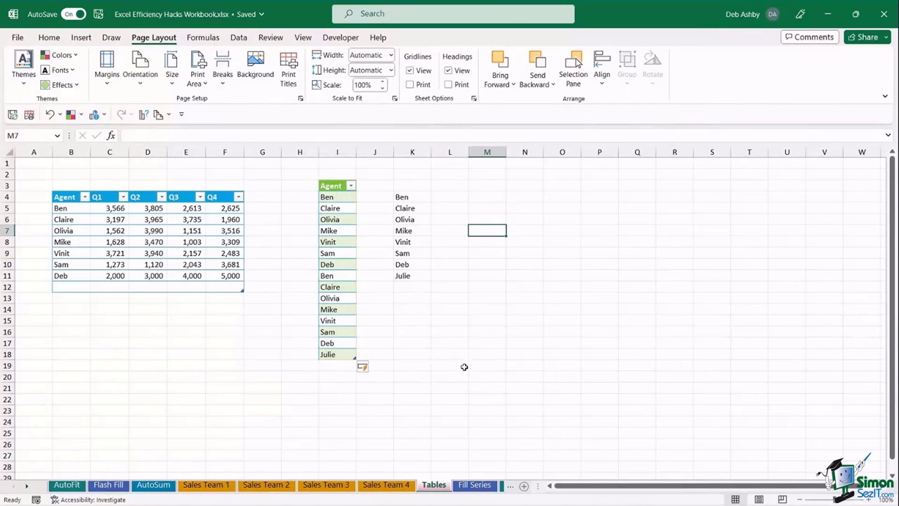
- Go to the Fill Series sheet with the 1/1/2023 date list and the Claire/Mark/Taylor table
click(473, 486)
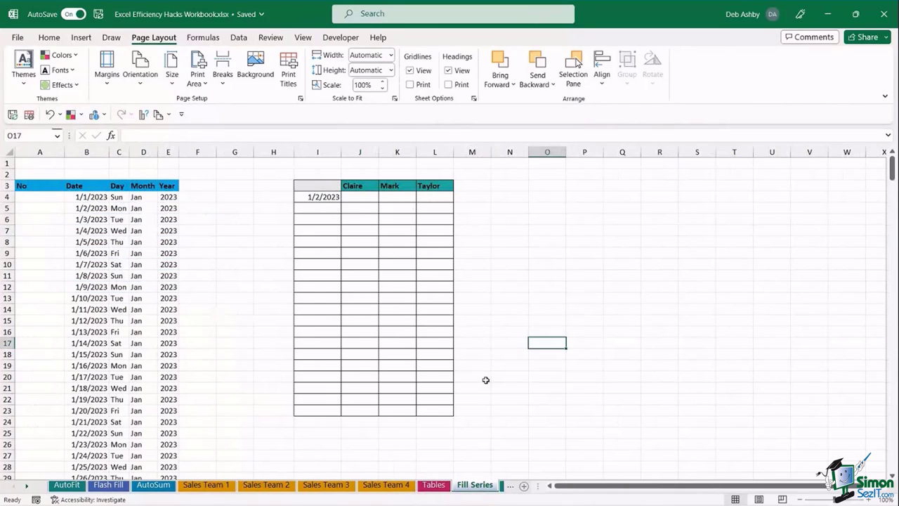
click(503, 236)
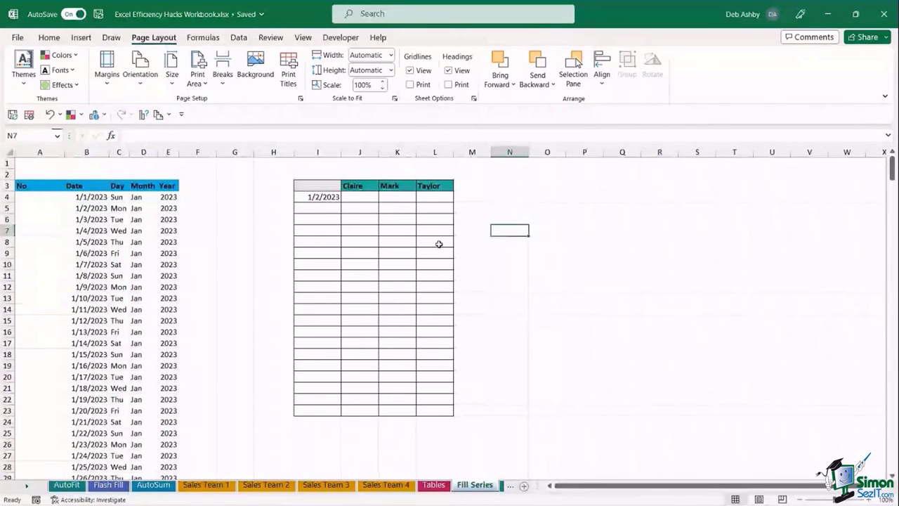
click(228, 231)
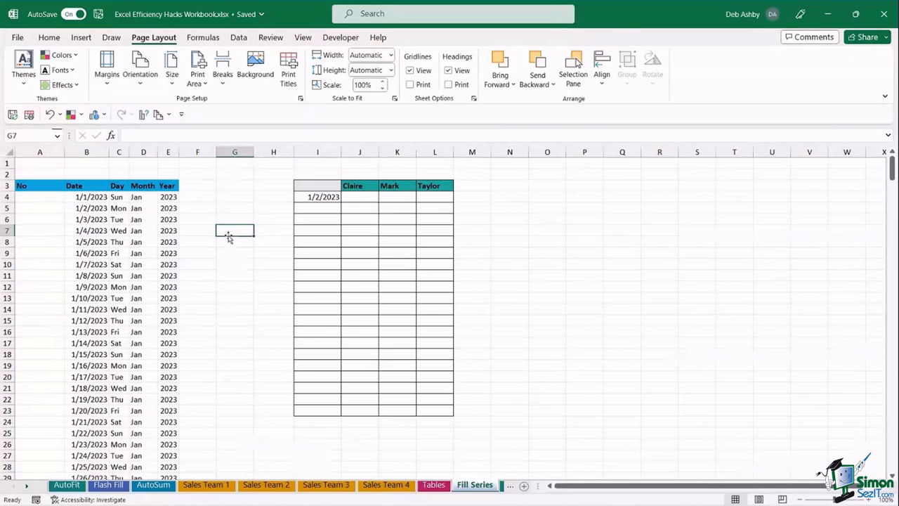
click(99, 206)
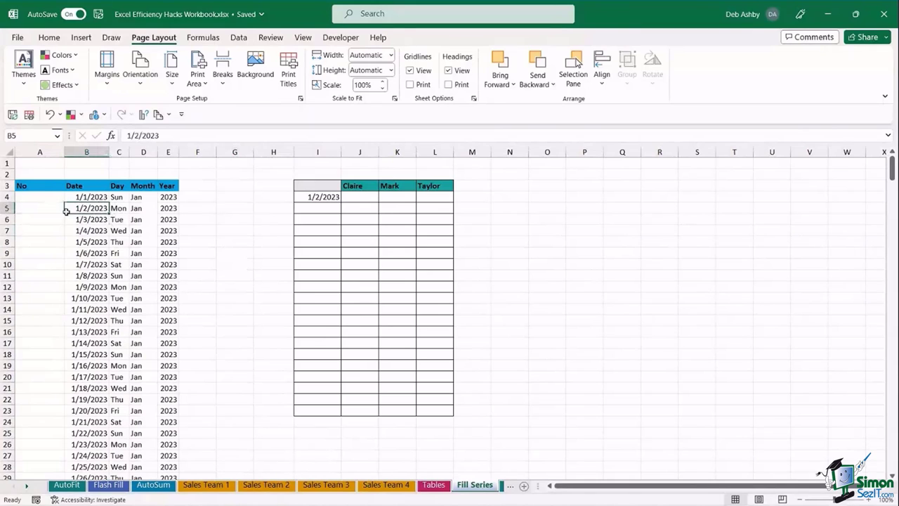
click(87, 198)
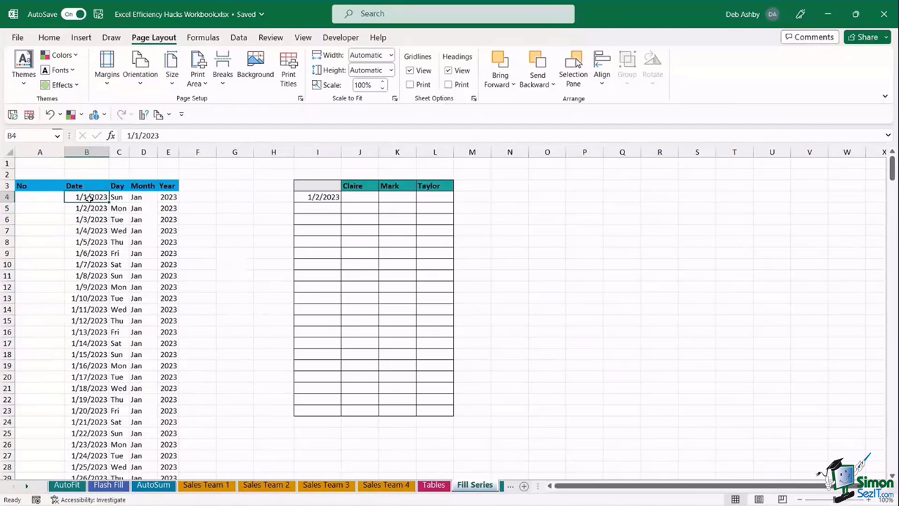
key(ctrl+Down)
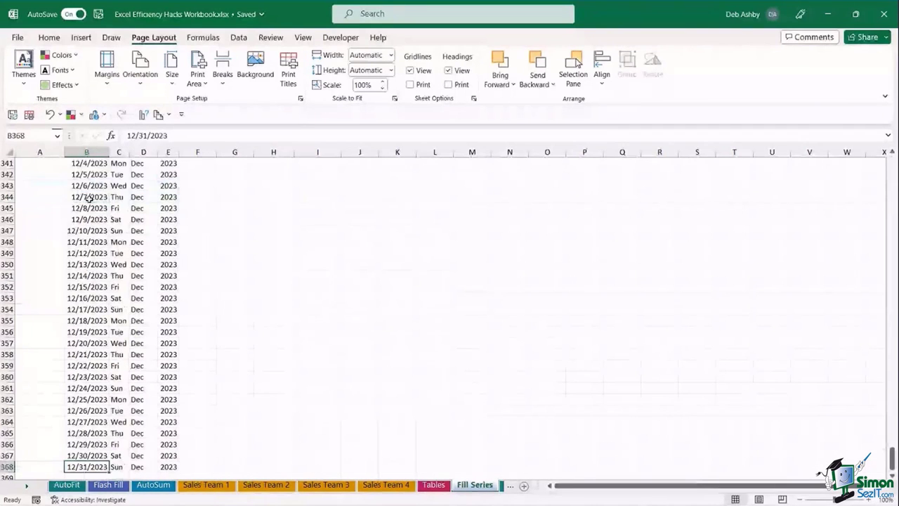
scroll(98, 239, down, 2)
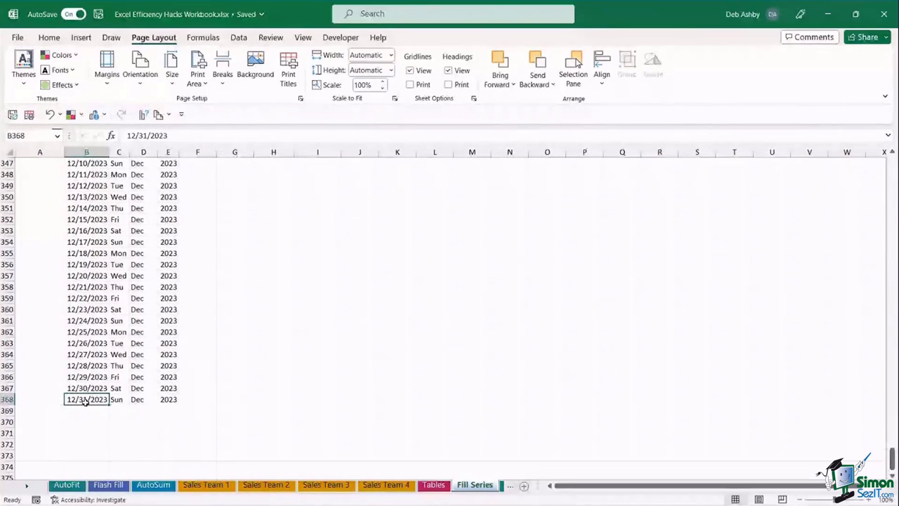
key(ctrl+Up)
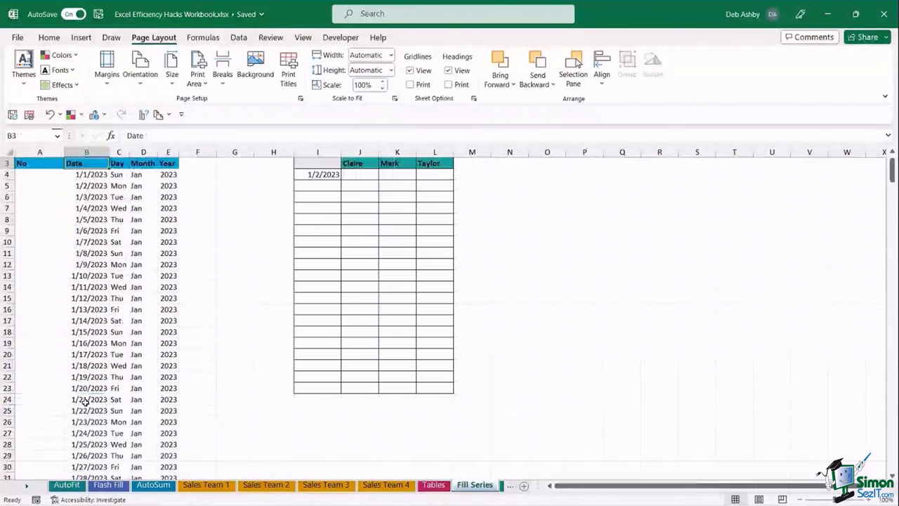
key(Down)
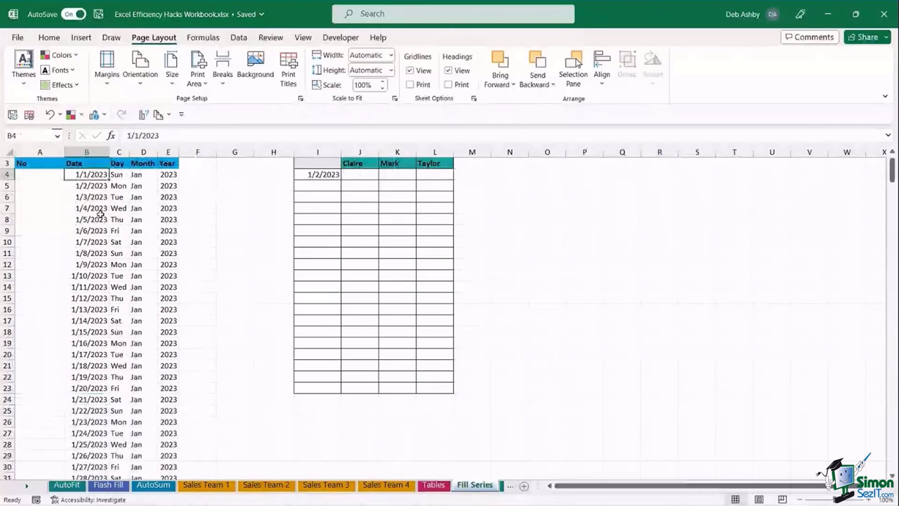
key(Down)
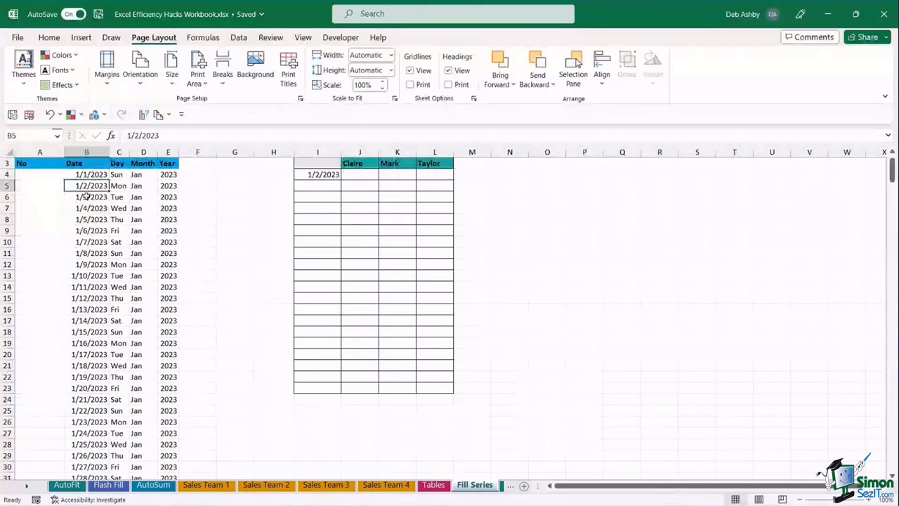
click(87, 174)
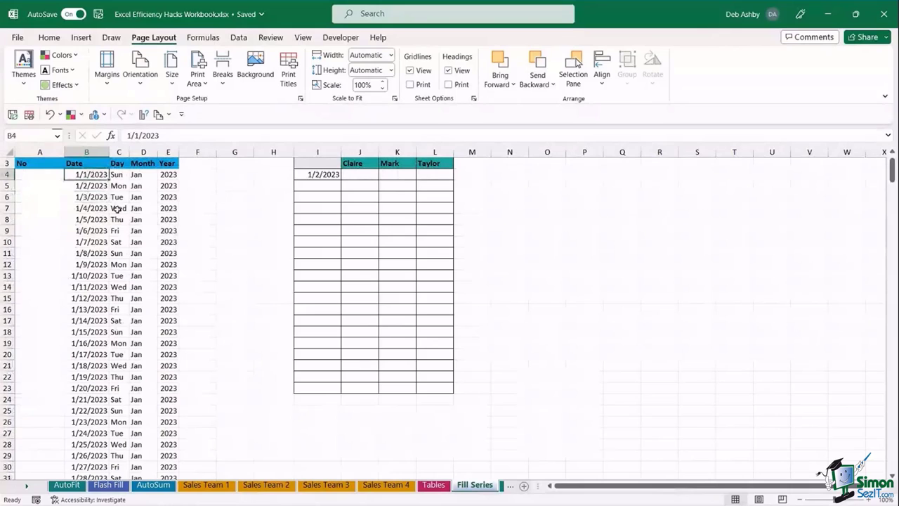
click(91, 196)
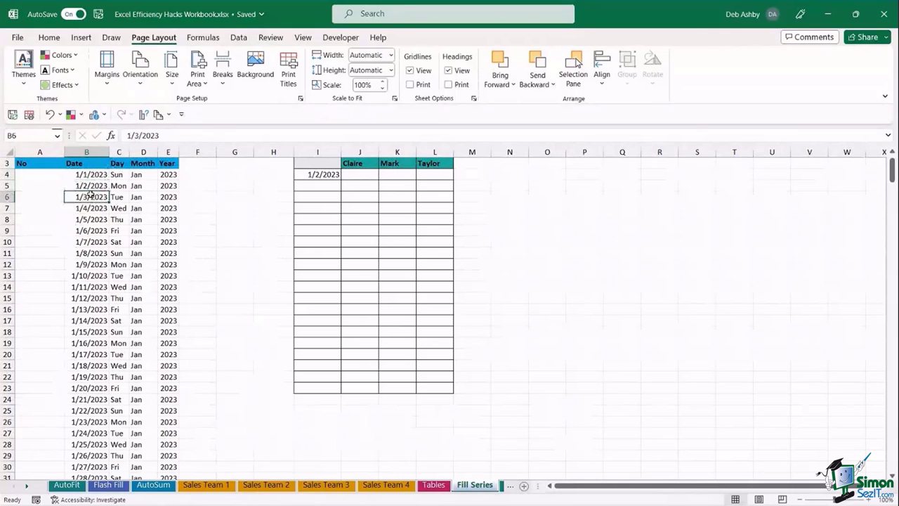
click(95, 174)
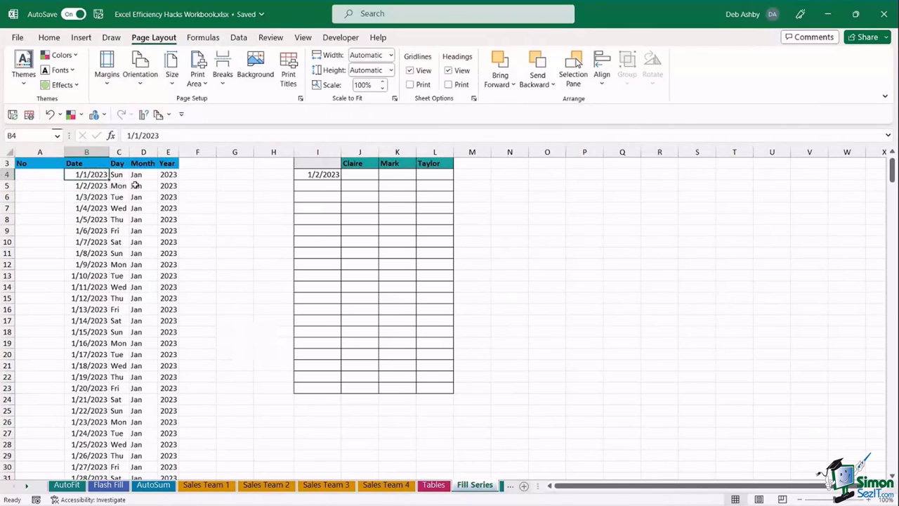
click(40, 175)
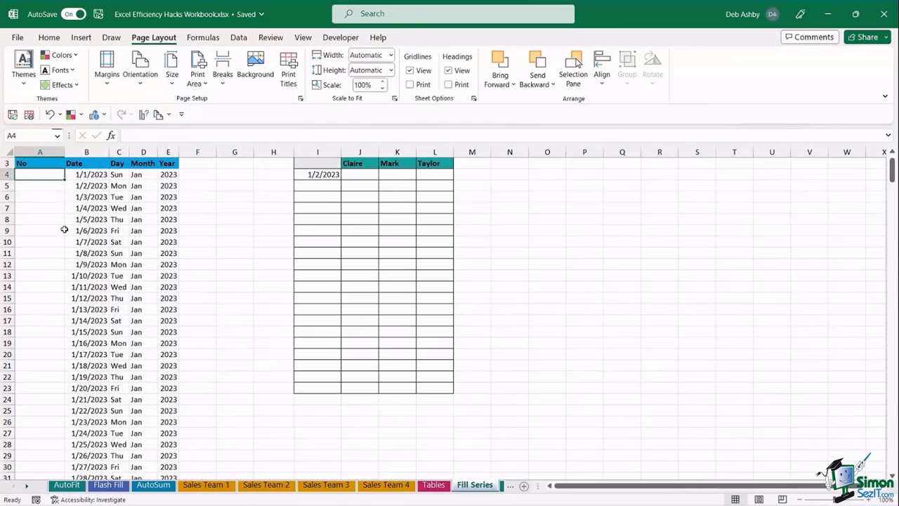
text(1)
key(Return)
text(2)
key(Return)
text(3)
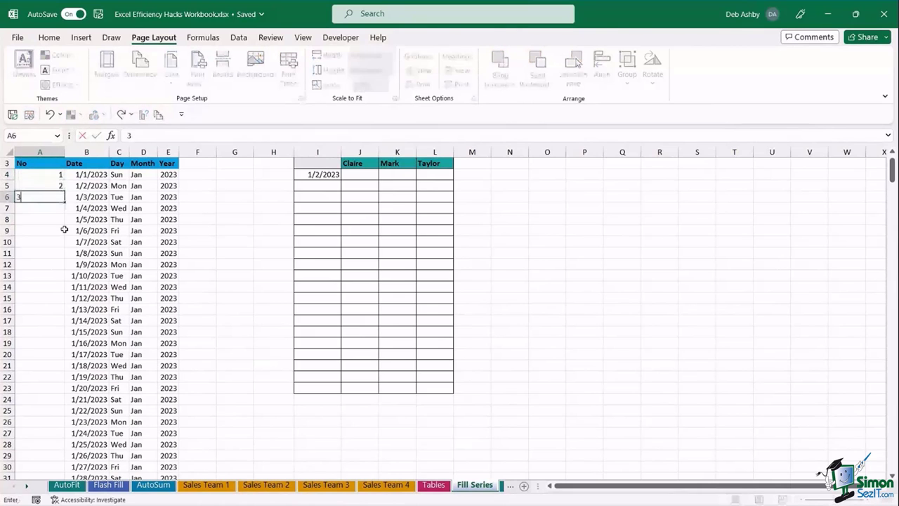
key(Return)
click(96, 219)
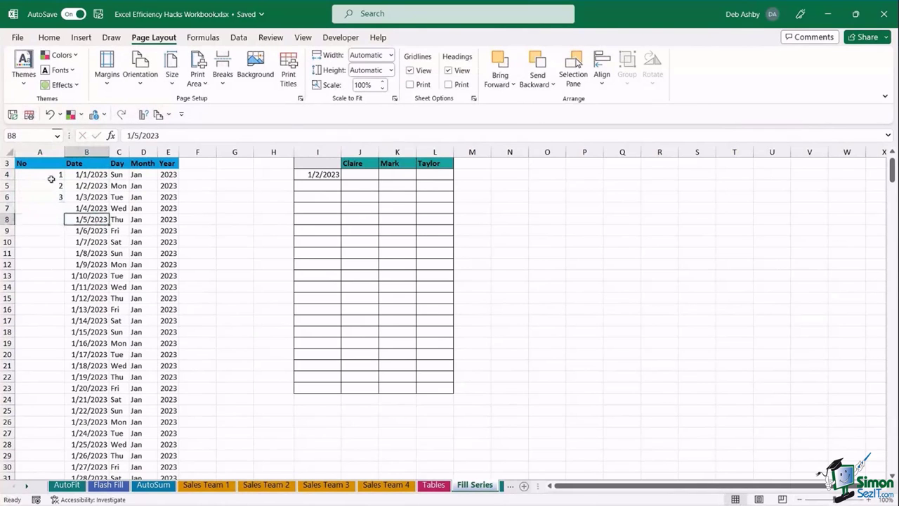
drag(52, 178, 50, 196)
key(Delete)
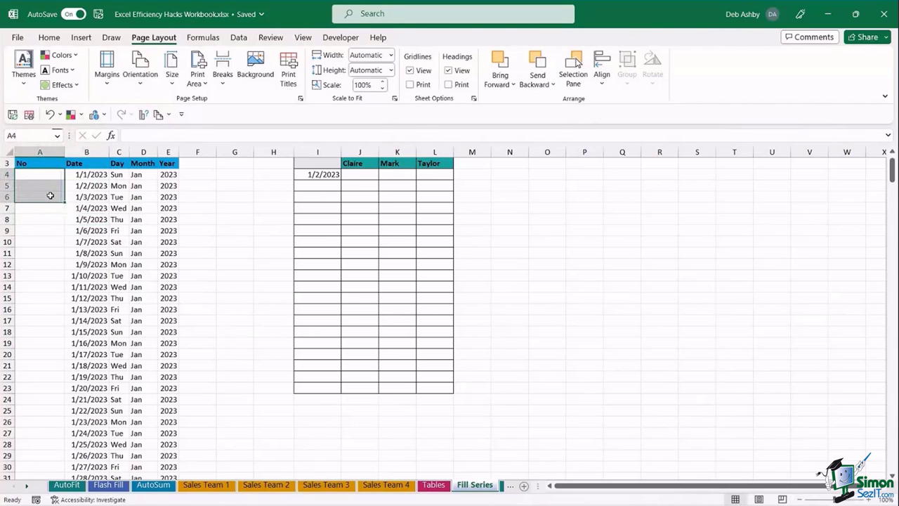
click(133, 207)
click(54, 176)
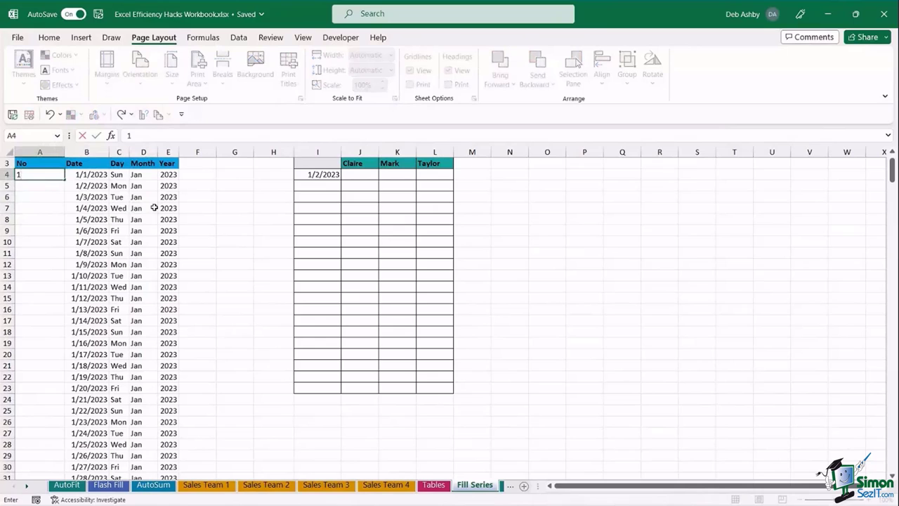
key(Return)
text(2)
key(Return)
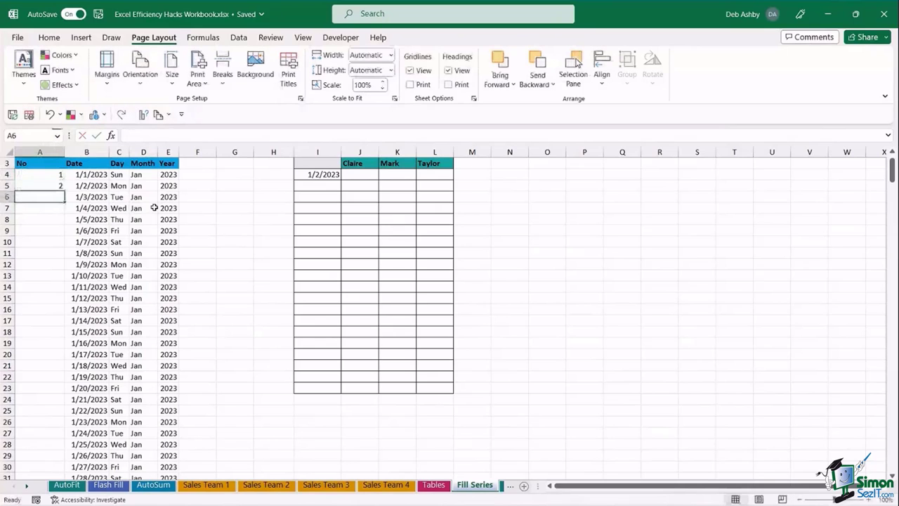
drag(50, 175, 65, 455)
- Enter 1 in cell A4 and right-drag it down to get the fill options menu
scroll(177, 318, up, 20)
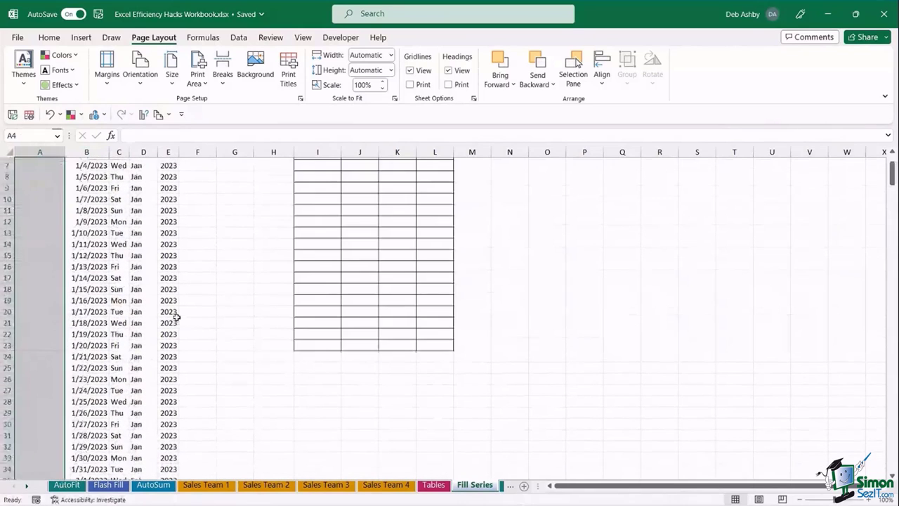
click(131, 228)
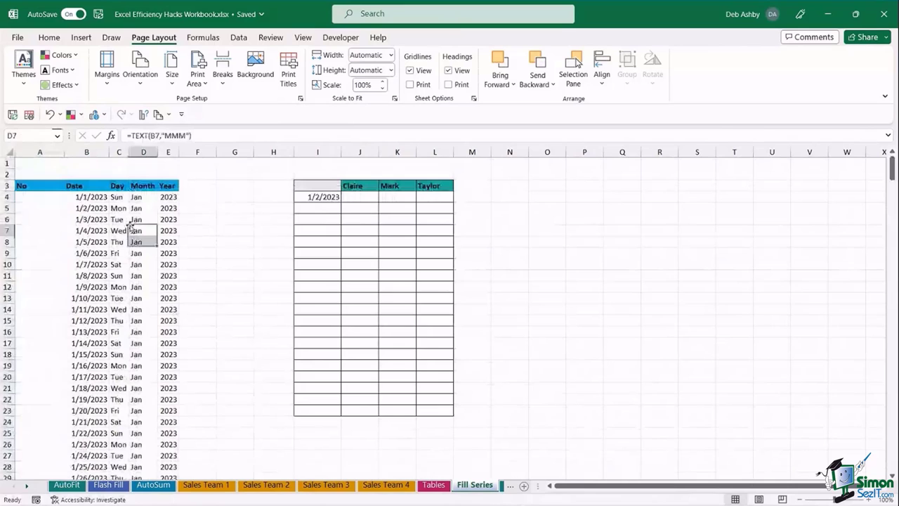
click(44, 197)
text(1)
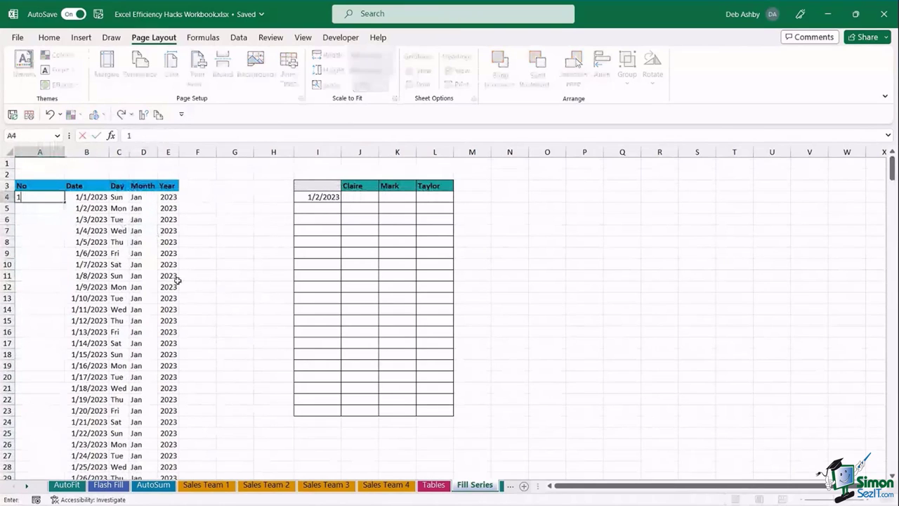
key(ctrl+Return)
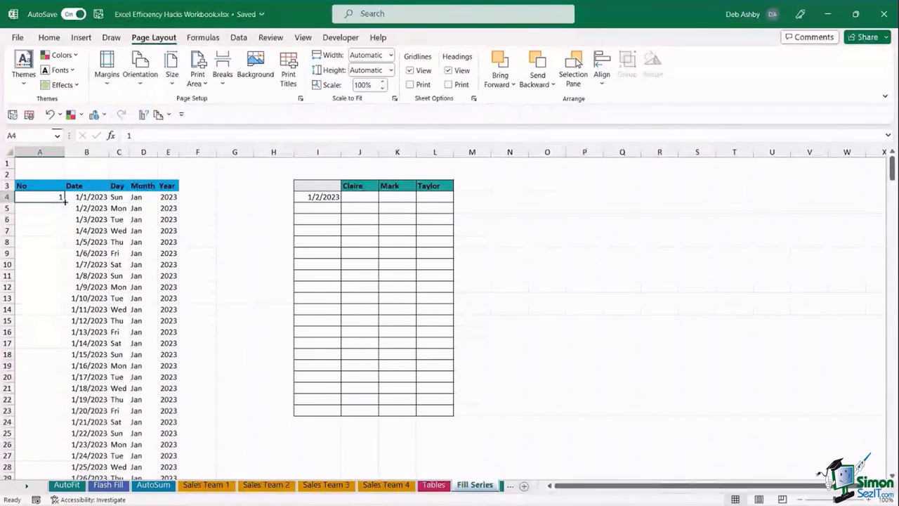
drag(64, 201, 67, 208)
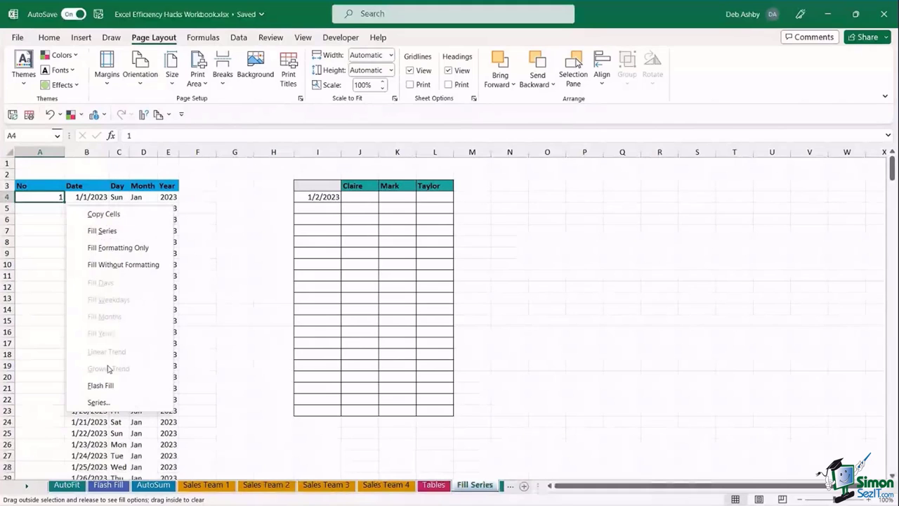
- Fill column A as a linear series in Columns with stop value 365
click(98, 404)
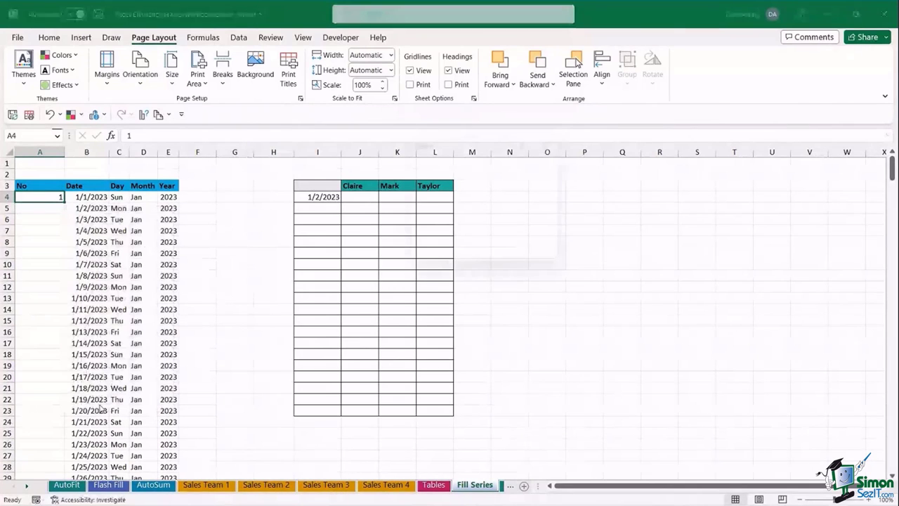
drag(458, 147, 206, 140)
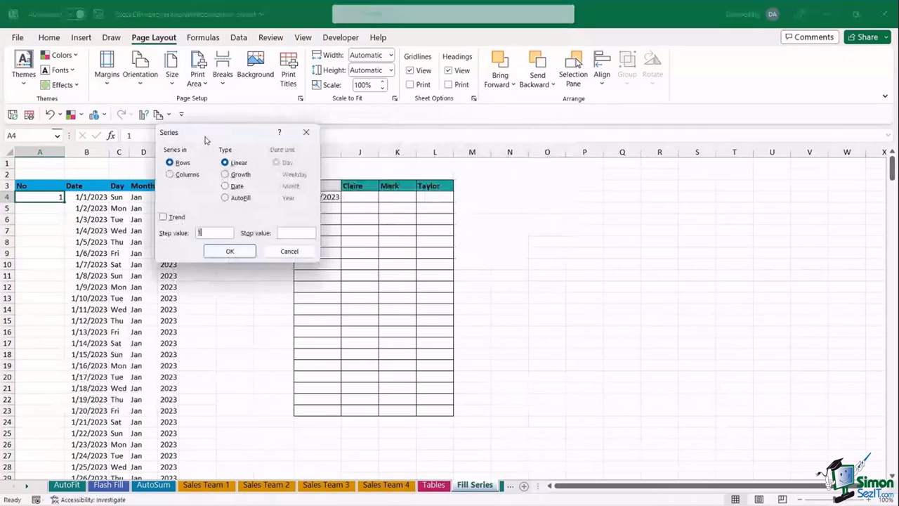
click(170, 175)
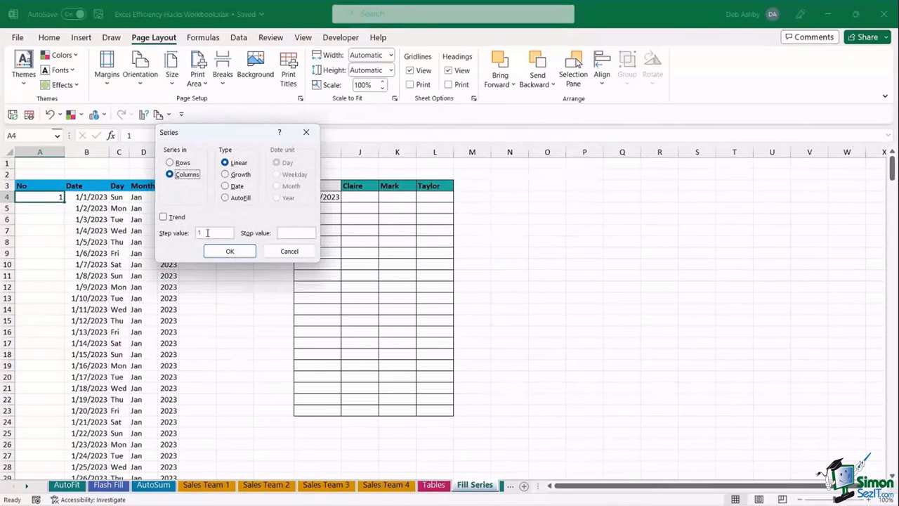
click(284, 229)
text(365)
click(250, 251)
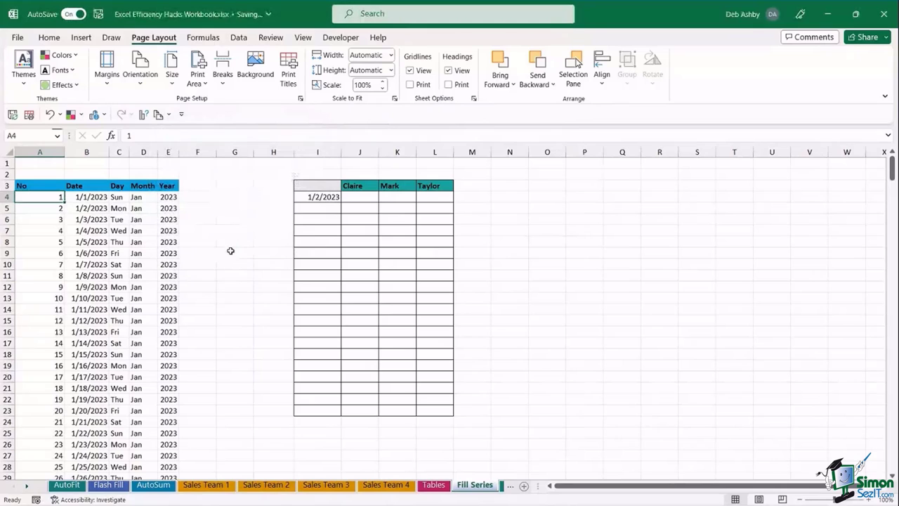
- Scroll through column A to check the 1–365 numbering, then reselect A4
click(58, 233)
scroll(58, 233, down, 7)
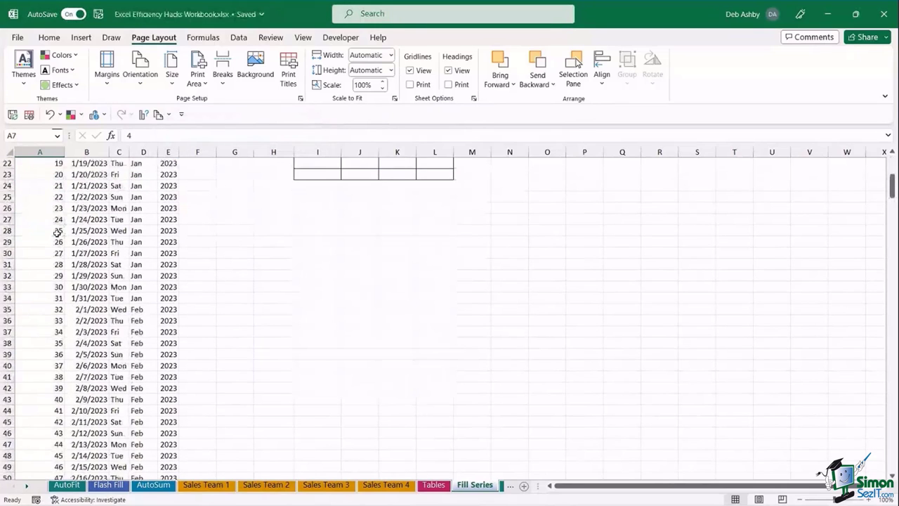
scroll(57, 233, down, 20)
scroll(57, 233, down, 14)
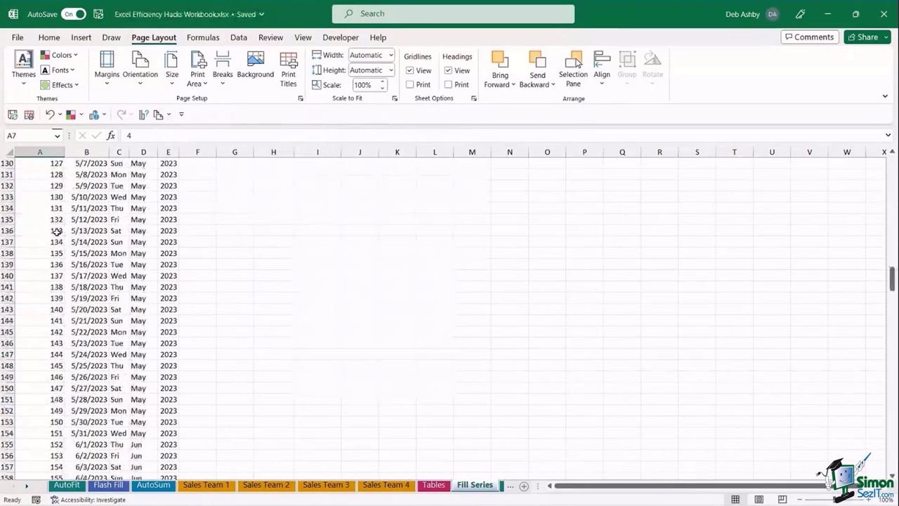
scroll(58, 233, up, 20)
scroll(58, 232, up, 18)
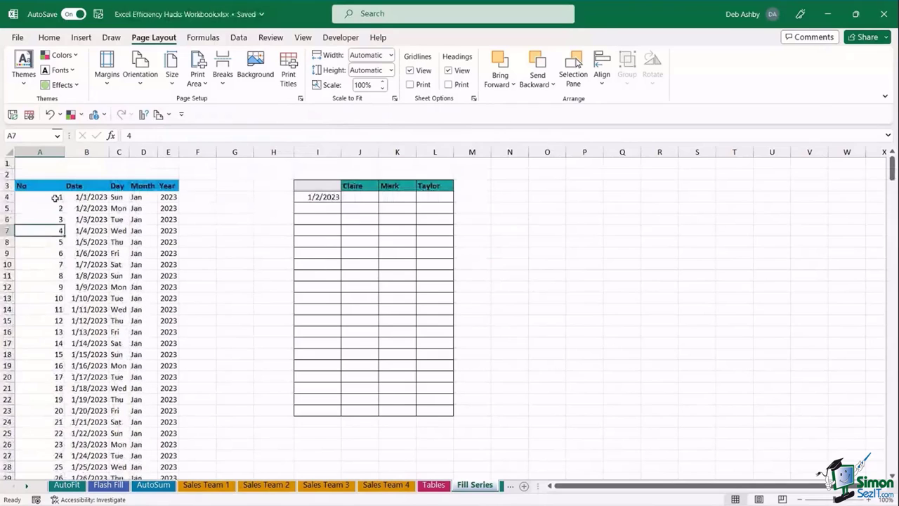
click(59, 197)
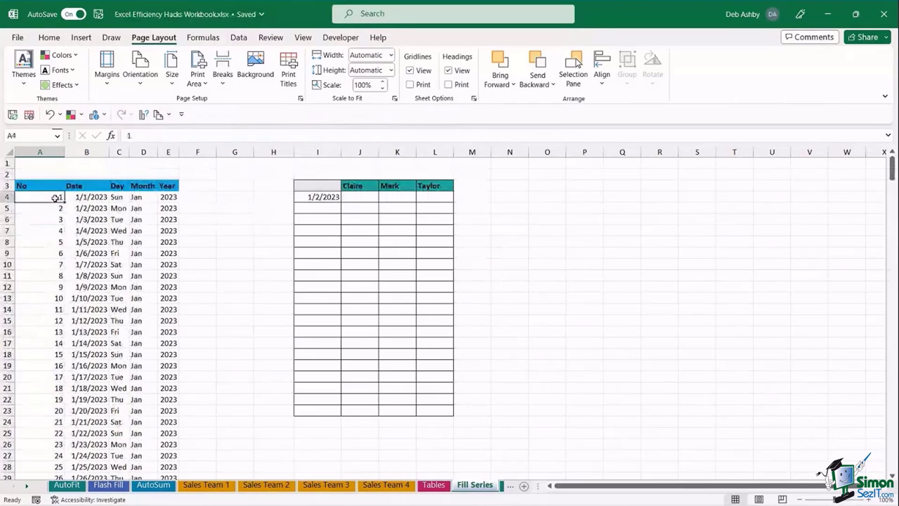
- Cancel a trial right-drag fill on an empty cell, then select A4's fill handle
click(235, 197)
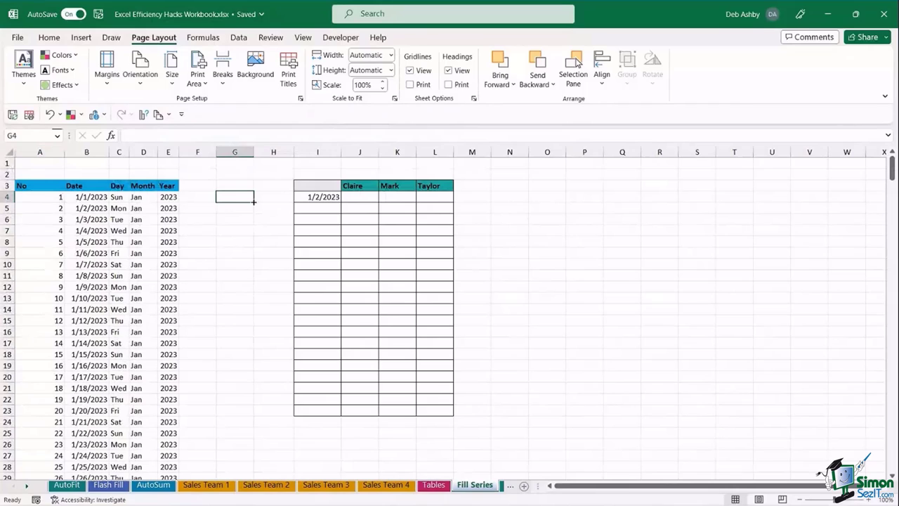
right_click(254, 206)
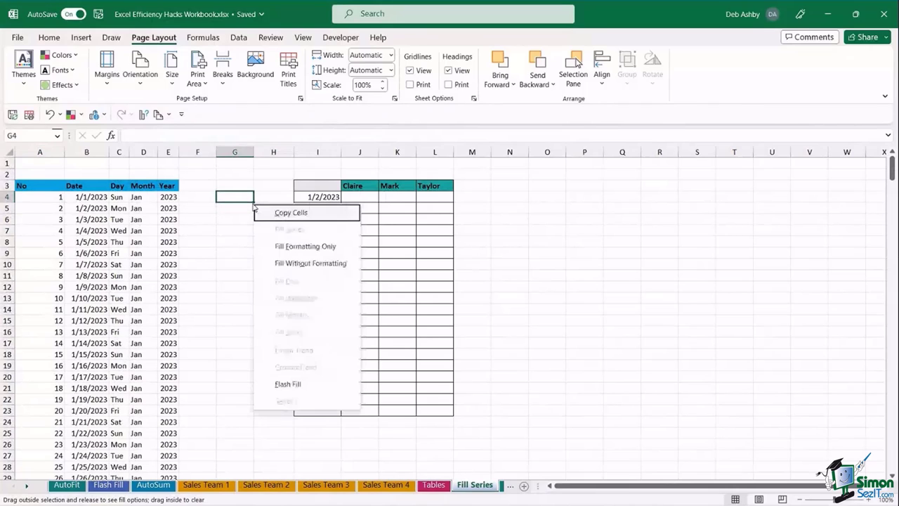
click(243, 211)
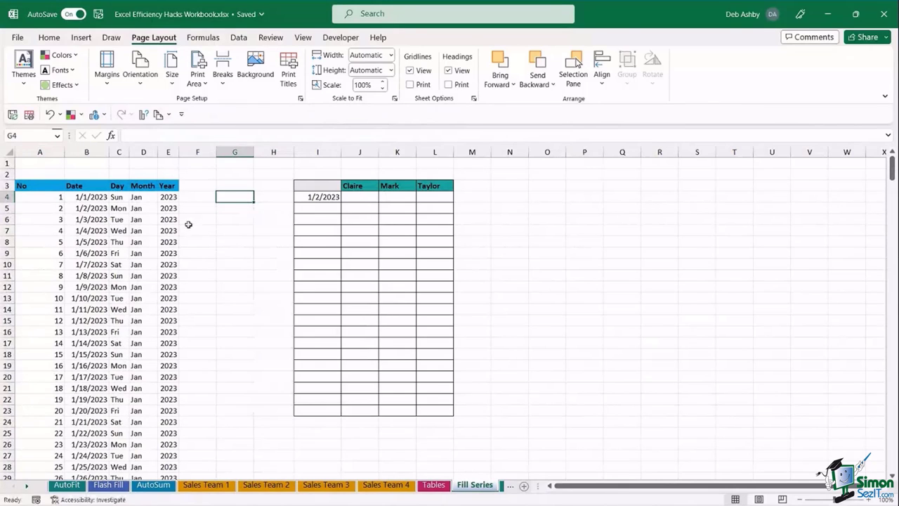
click(228, 225)
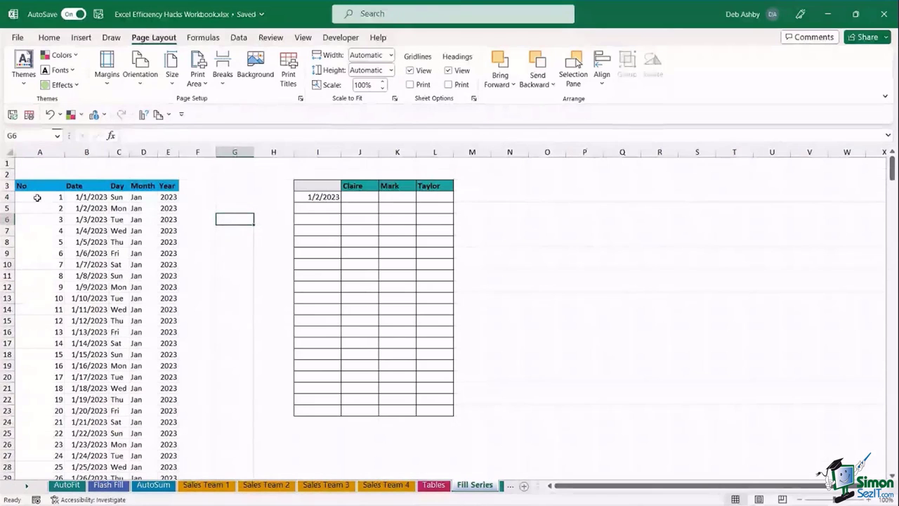
click(37, 197)
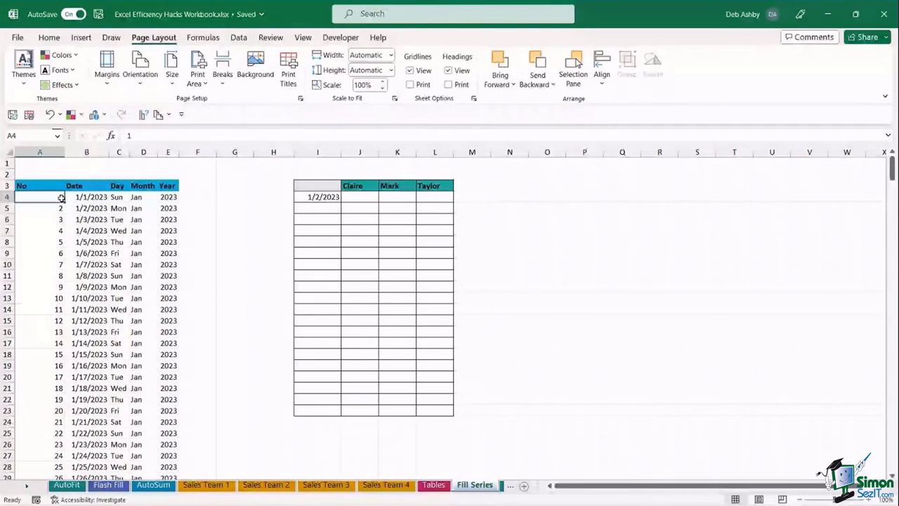
drag(62, 198, 62, 198)
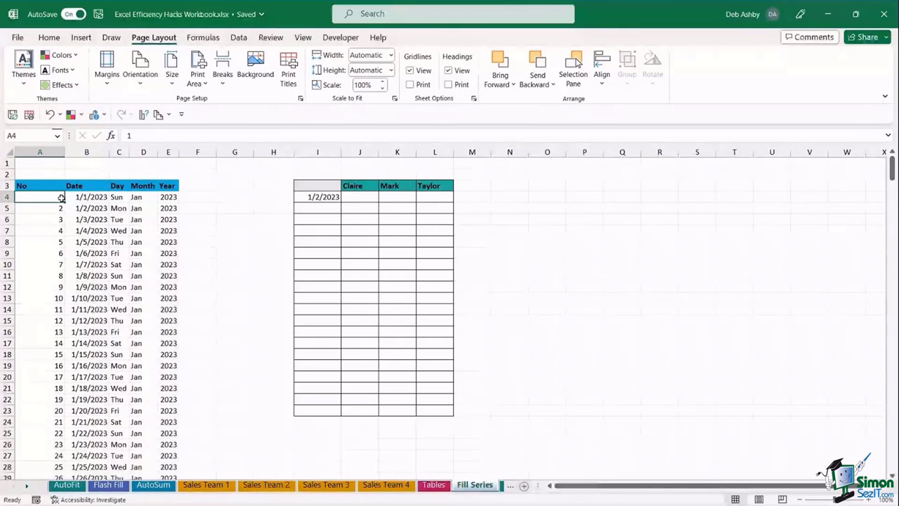
- Undo the filled numbers in column A, keep only A4 selected, and widen column A
double_click(61, 198)
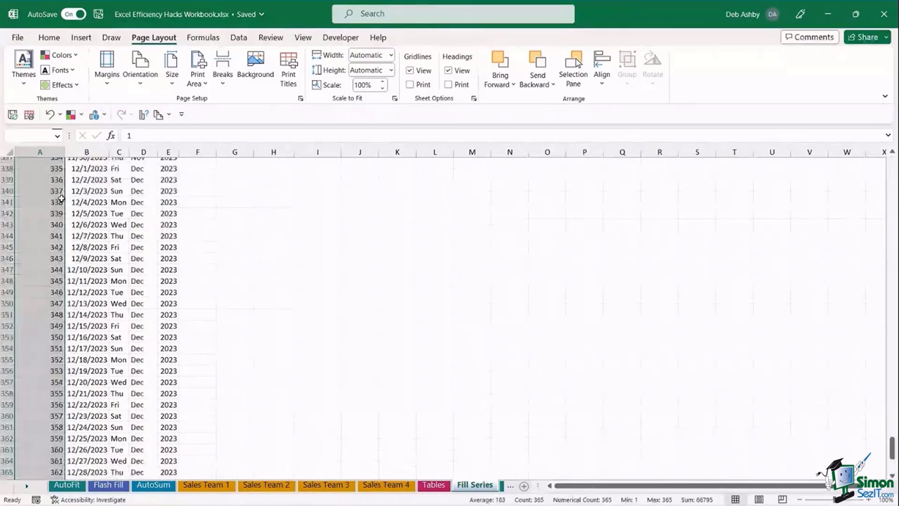
key(ctrl+z)
click(61, 198)
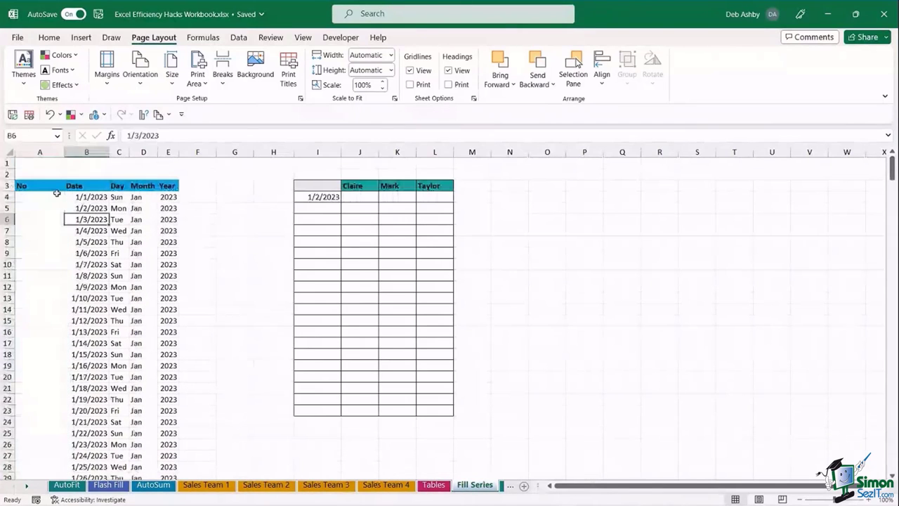
drag(65, 152, 89, 152)
- Enter =SEQUENCE(365,1,1,1) in A4 so it spills 1 through 365
text(=)
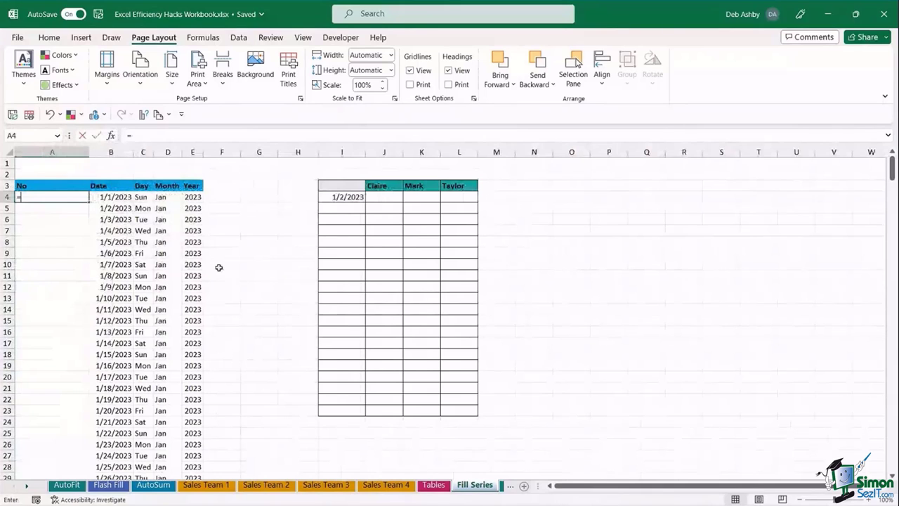
text(SE)
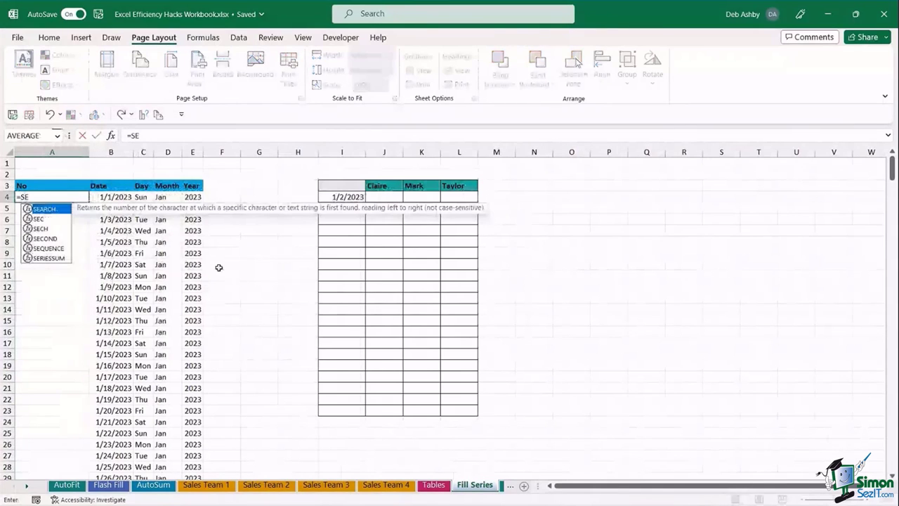
key(Down)
key(Down)
key(Down)
key(Down)
key(Tab)
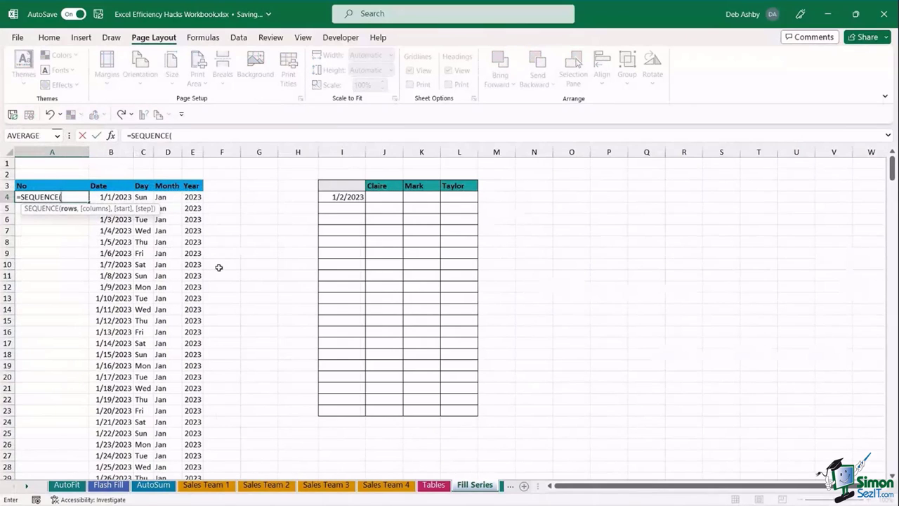
text(365,1)
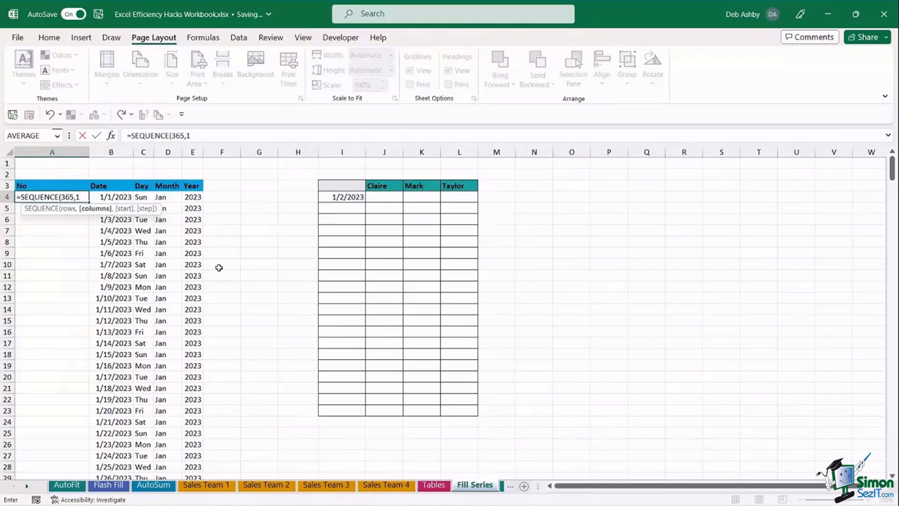
text(,)
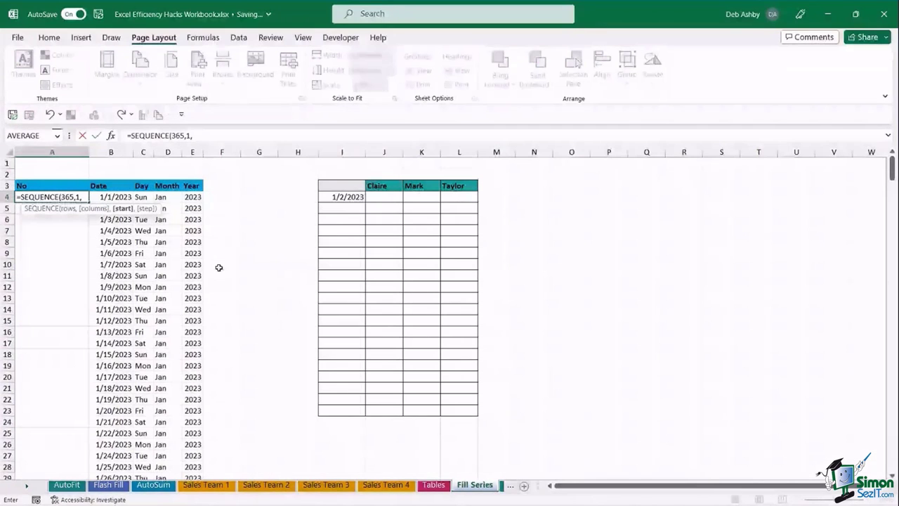
text(1)
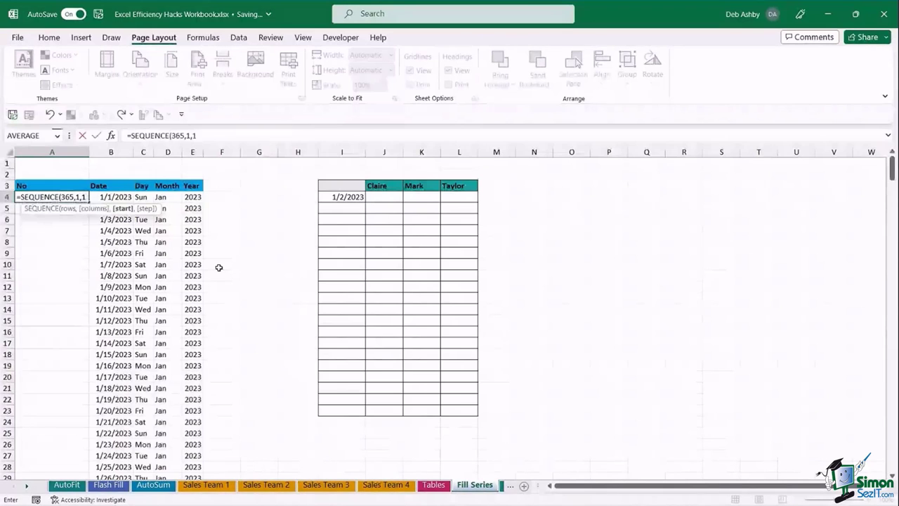
text(,)
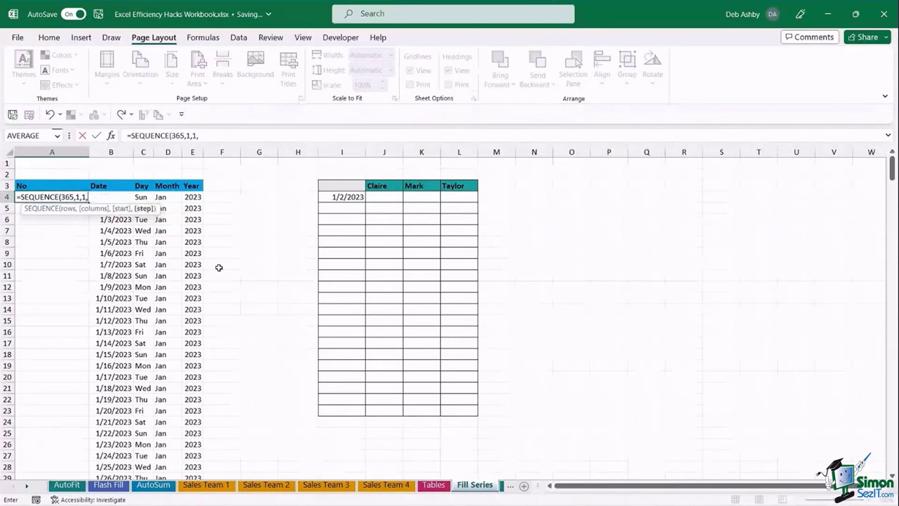
text(1))
key(Return)
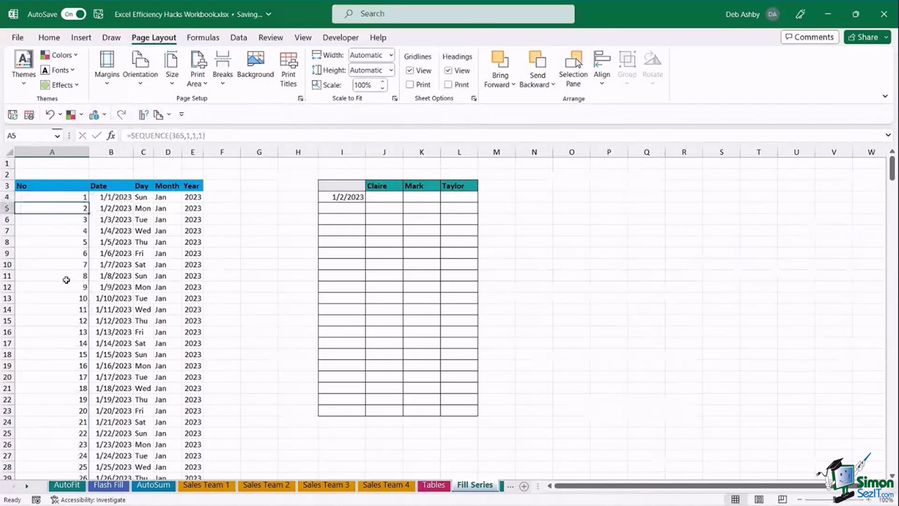
scroll(66, 279, down, 5)
scroll(66, 279, up, 5)
click(249, 228)
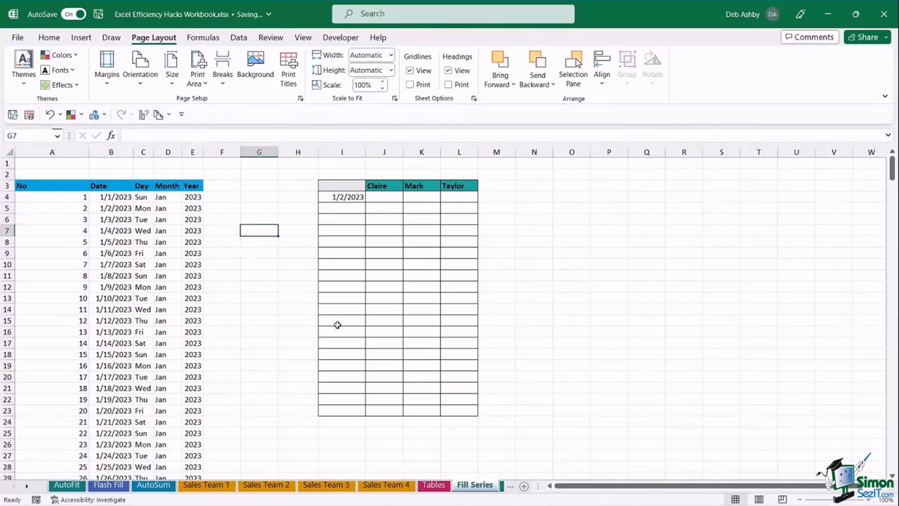
click(397, 210)
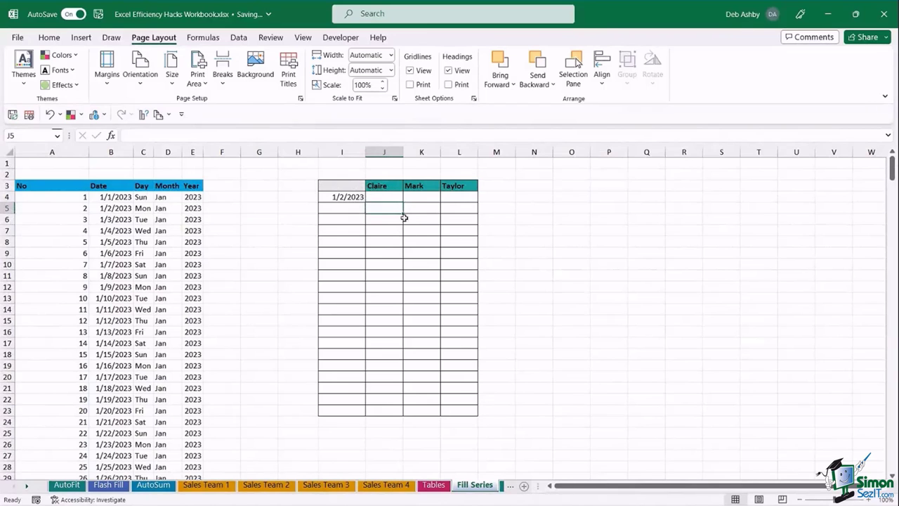
click(377, 185)
click(415, 186)
click(462, 185)
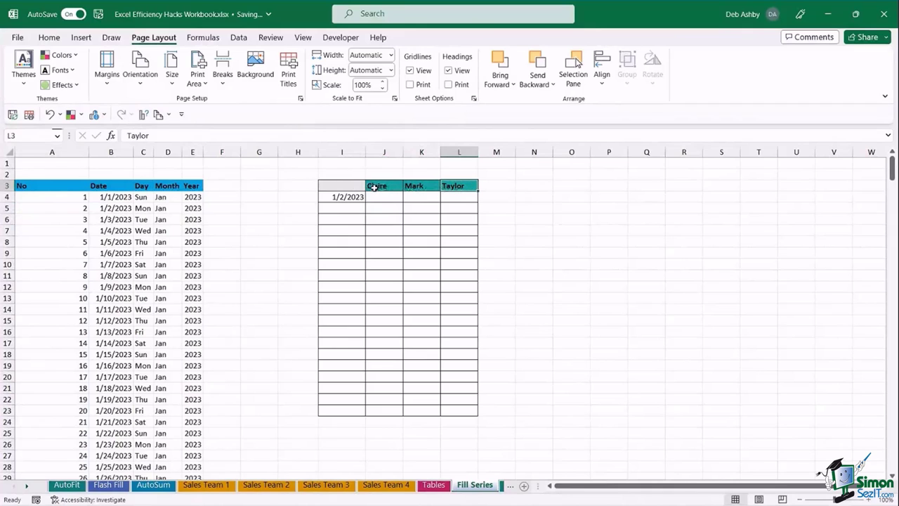
click(375, 186)
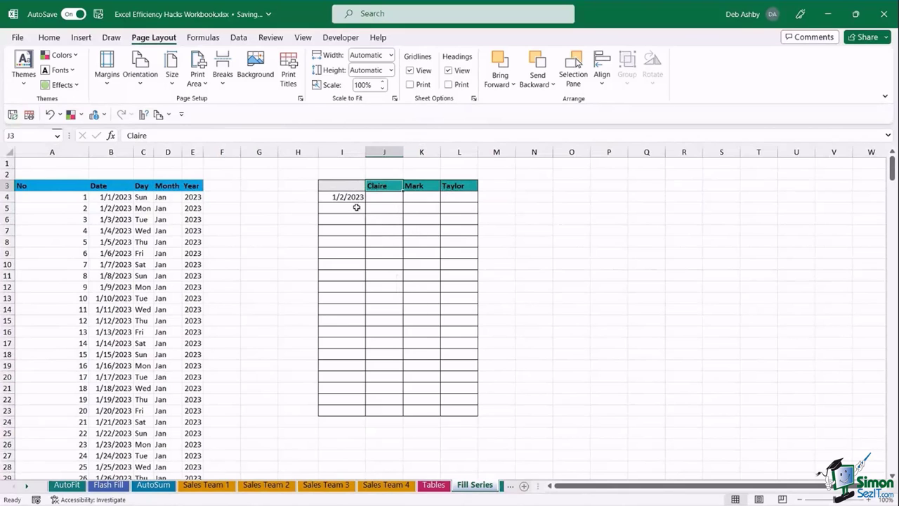
drag(351, 197, 348, 391)
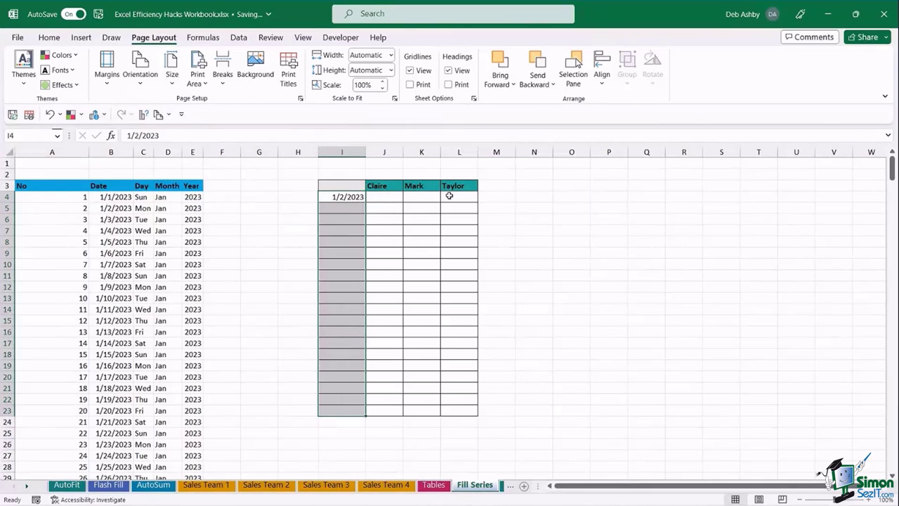
click(415, 247)
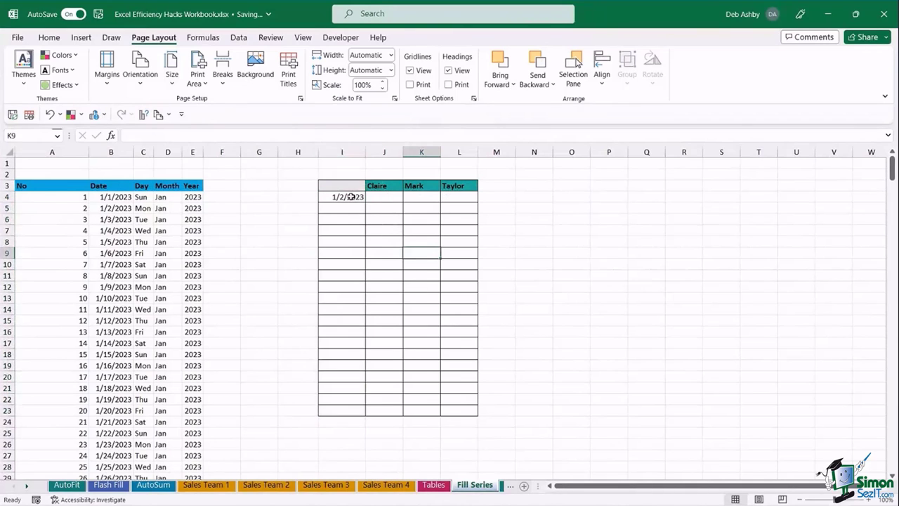
click(351, 197)
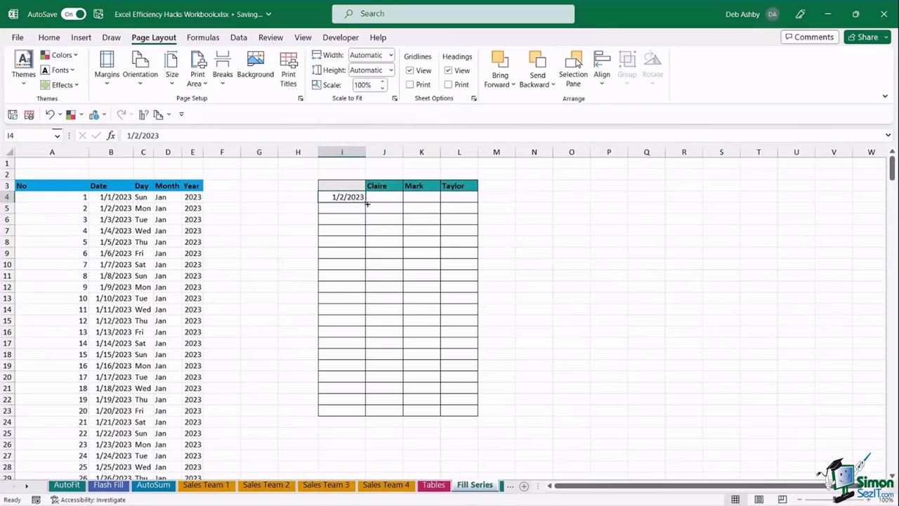
- Fill dates from 1/2/2023 down to row 23 and switch them to weekdays only
drag(366, 202, 368, 208)
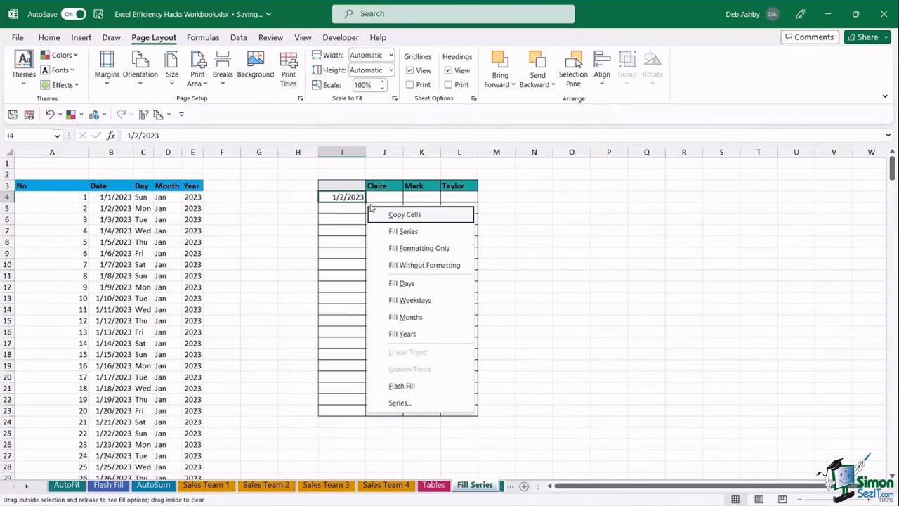
click(406, 211)
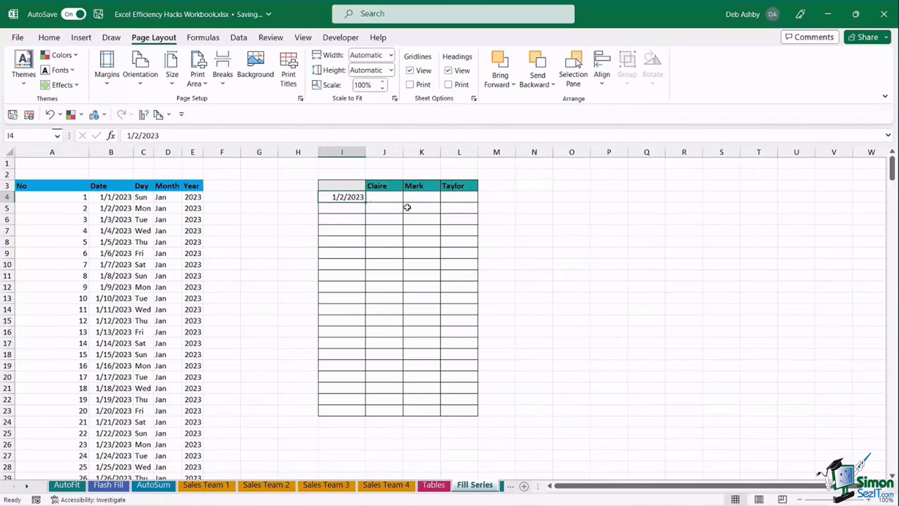
click(463, 220)
click(354, 197)
drag(364, 203, 356, 416)
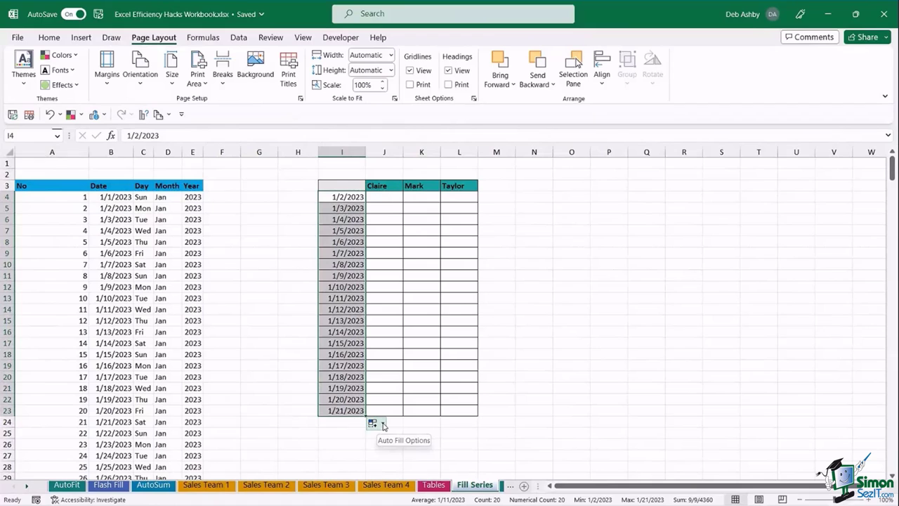
click(383, 424)
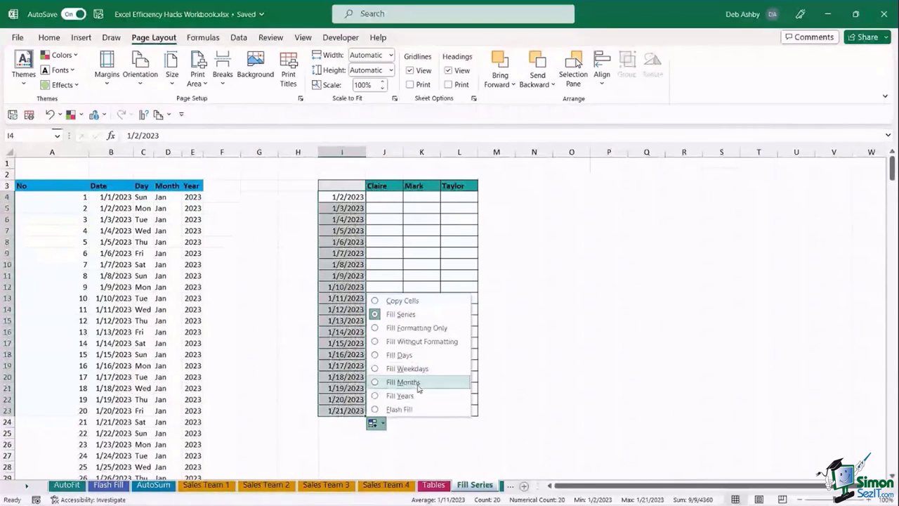
click(374, 369)
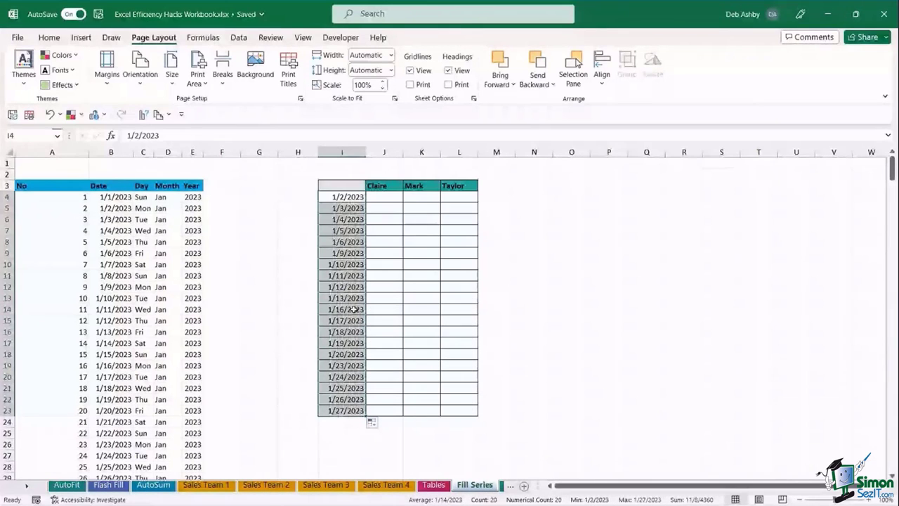
- Check the 1/6/2023 and 1/9/2023 dates skip the weekend, keeping the weekday fill
click(339, 220)
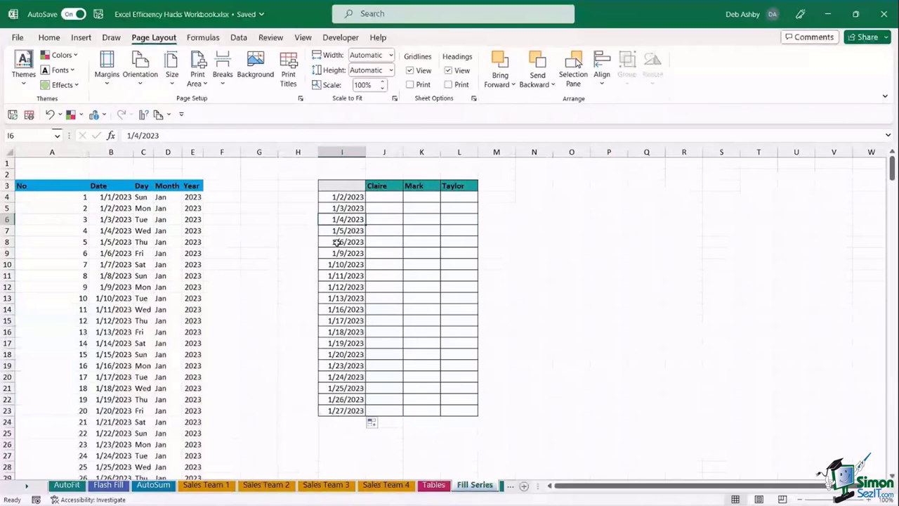
click(353, 241)
drag(352, 241, 351, 253)
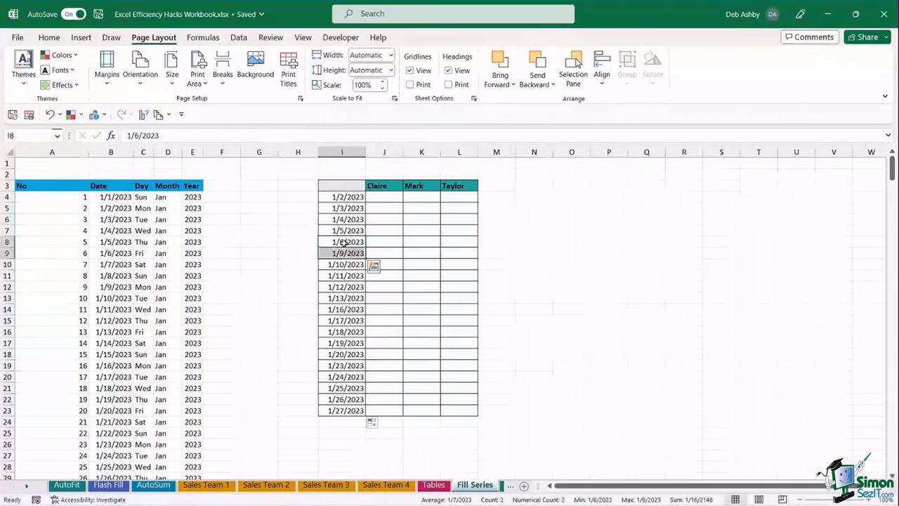
click(347, 242)
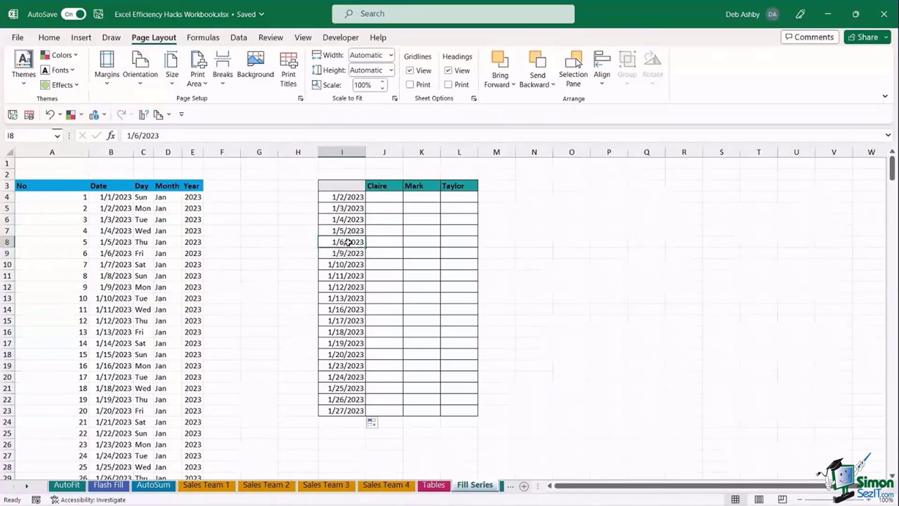
click(348, 253)
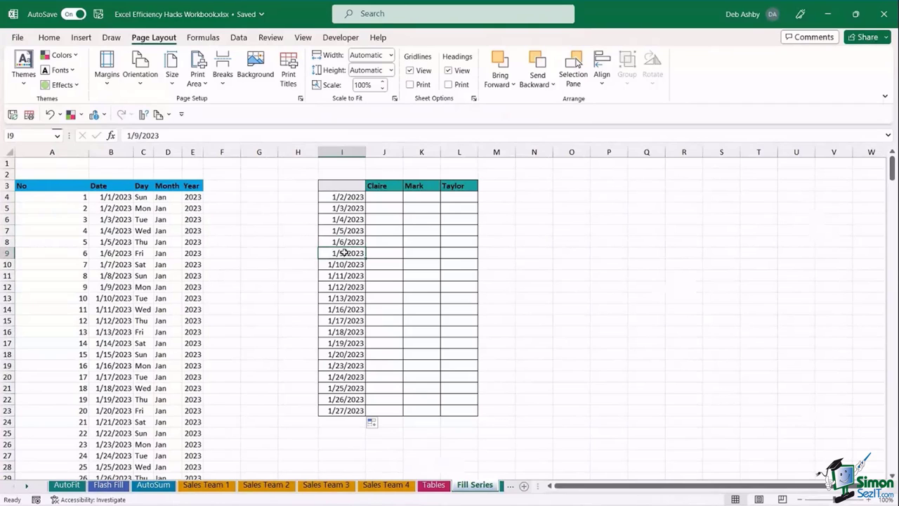
click(381, 423)
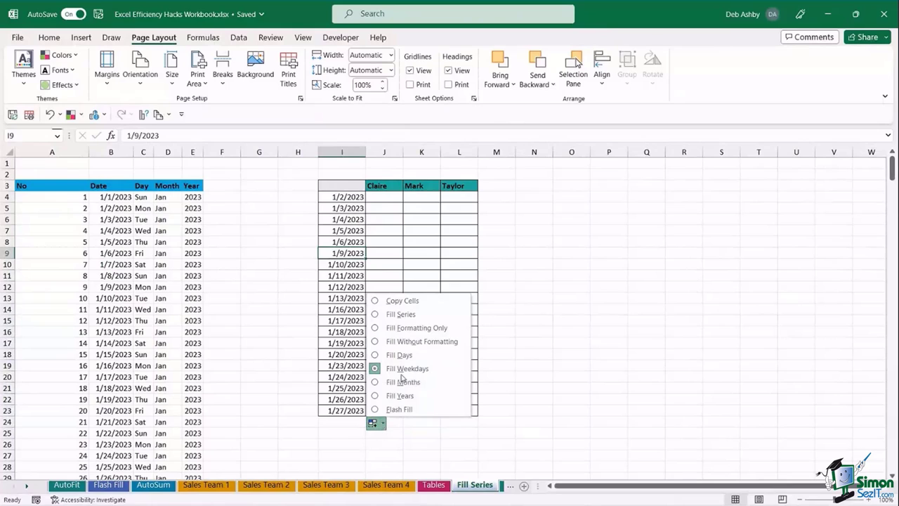
click(536, 246)
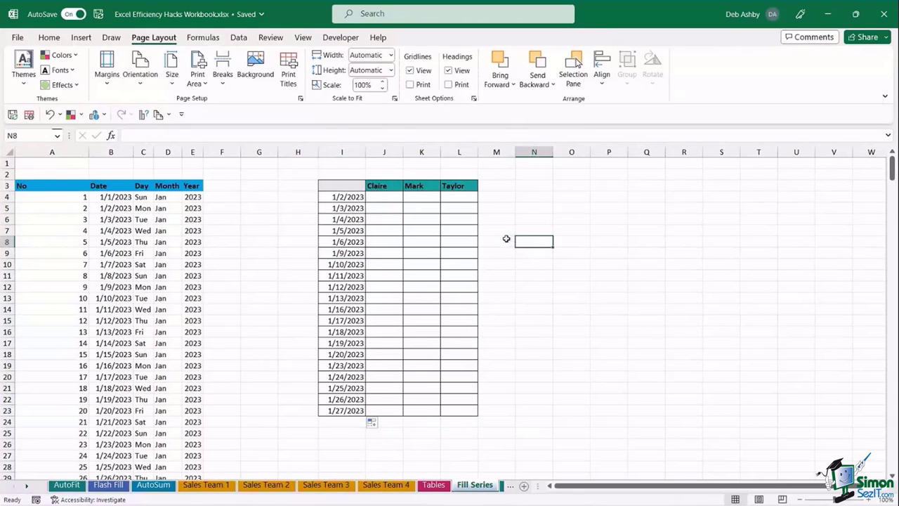
- Select cell J4 under Claire and show the Developer ribbon tab
click(383, 196)
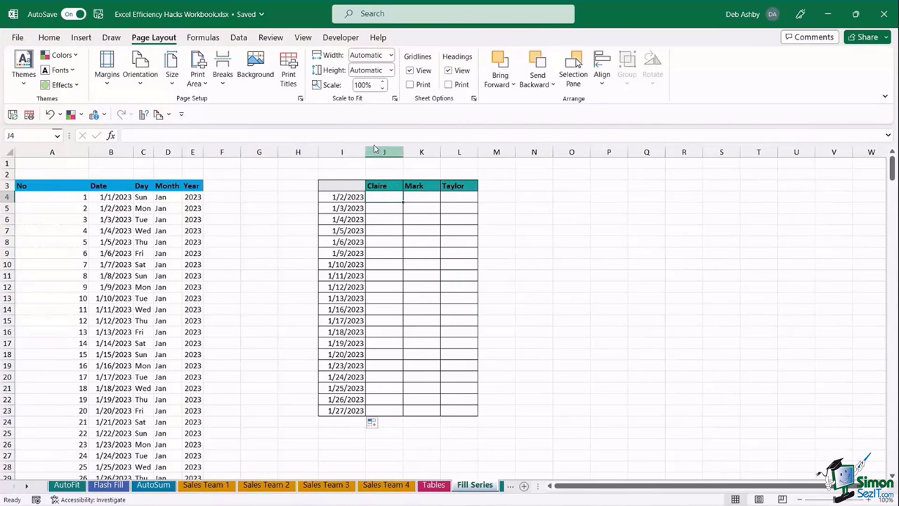
click(341, 38)
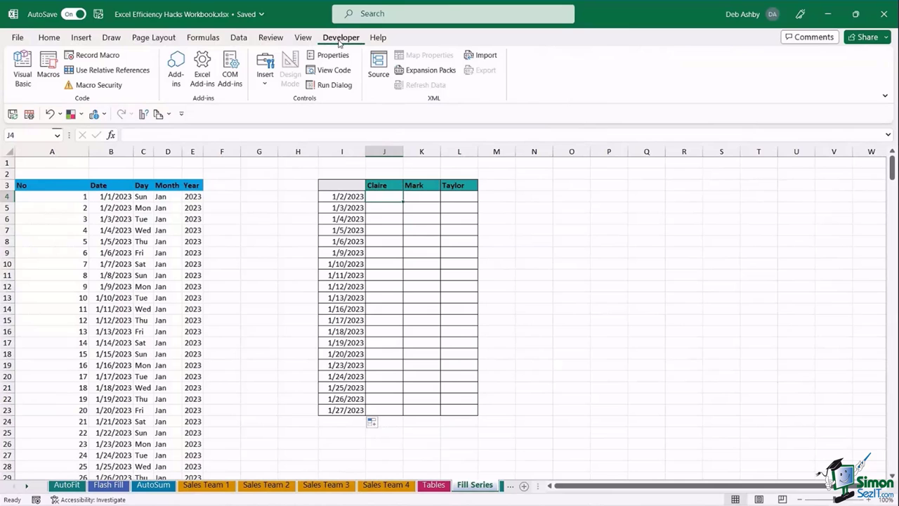
click(18, 39)
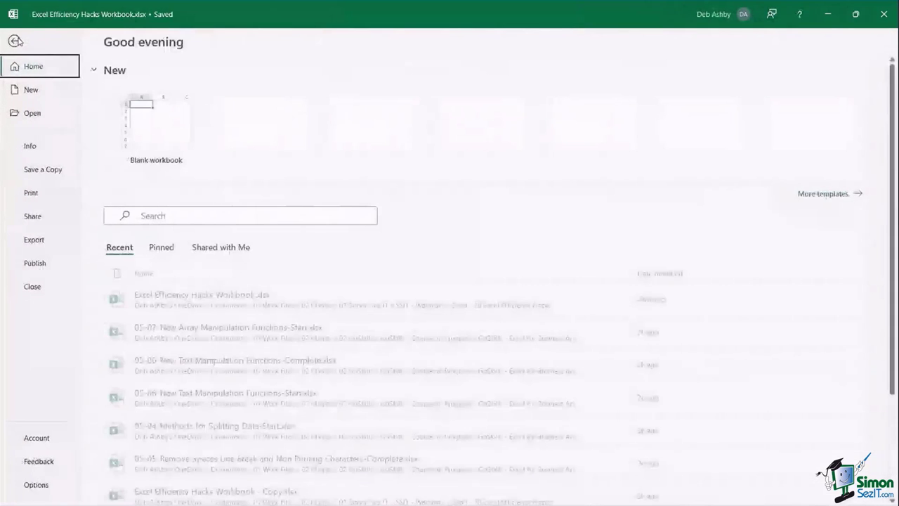
click(36, 485)
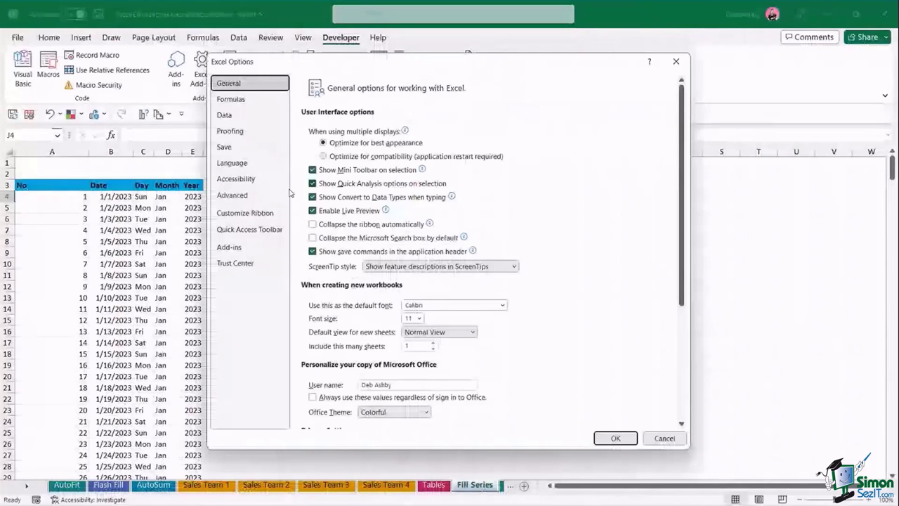
click(242, 214)
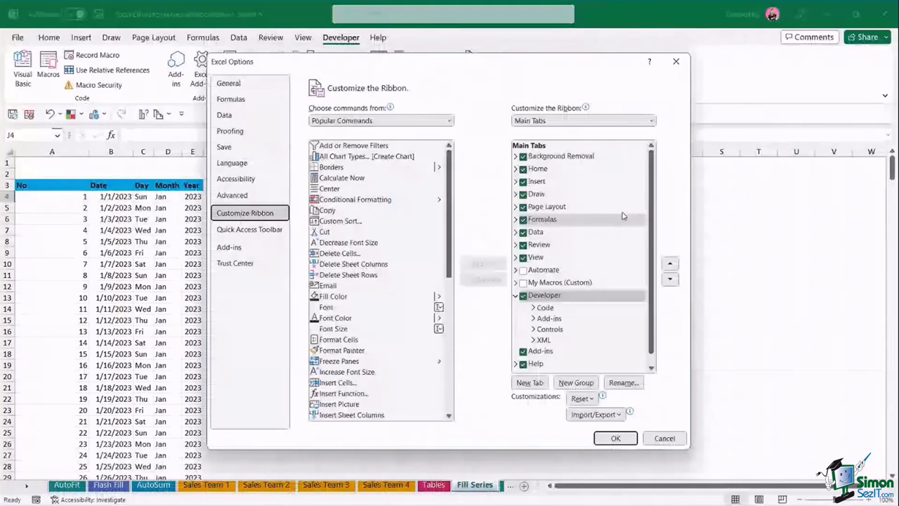
drag(653, 158, 651, 198)
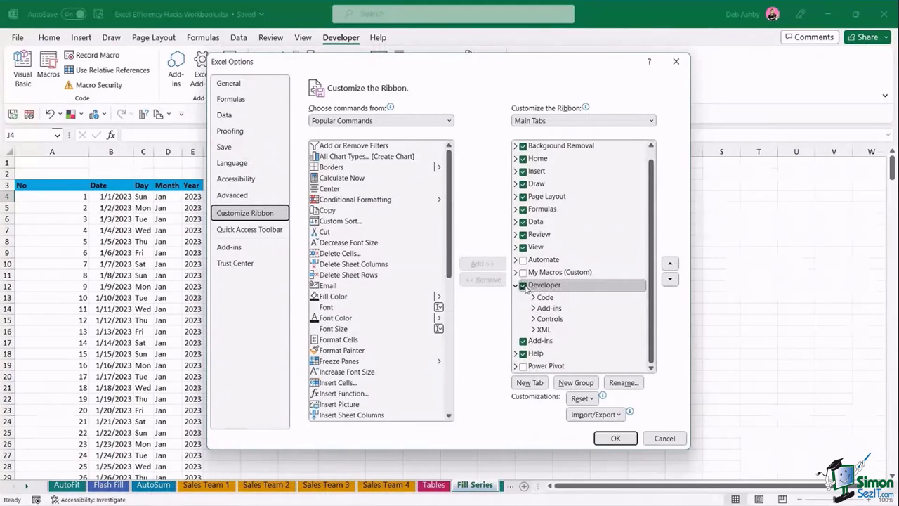
click(617, 436)
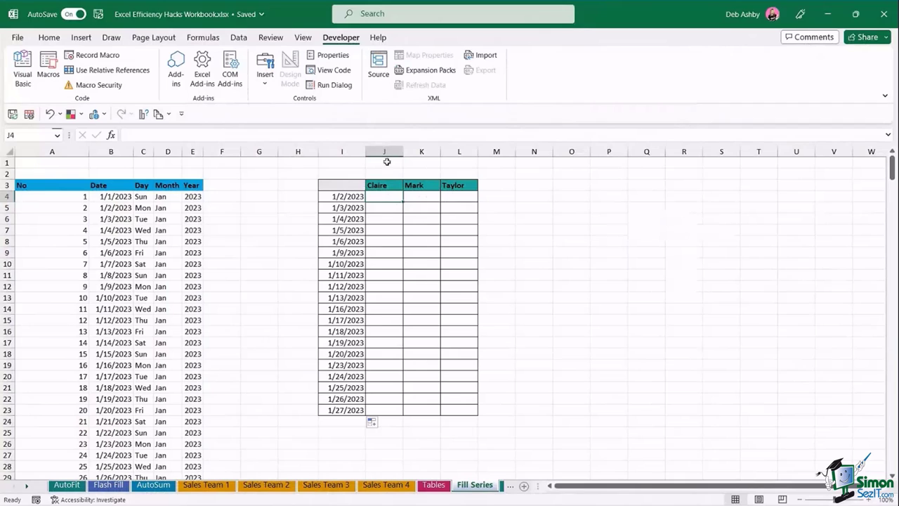
- Insert a label-free Form Control check box in J4 and copy it across J4:L23
click(266, 83)
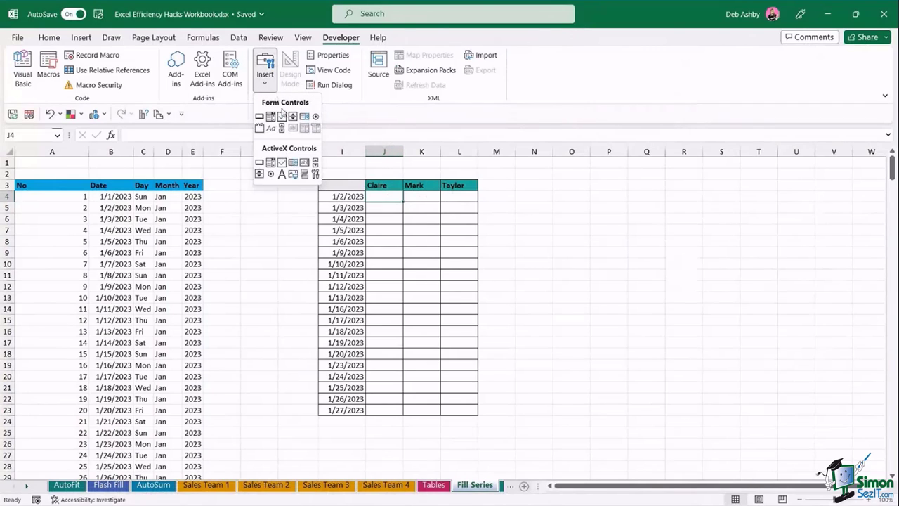
click(282, 117)
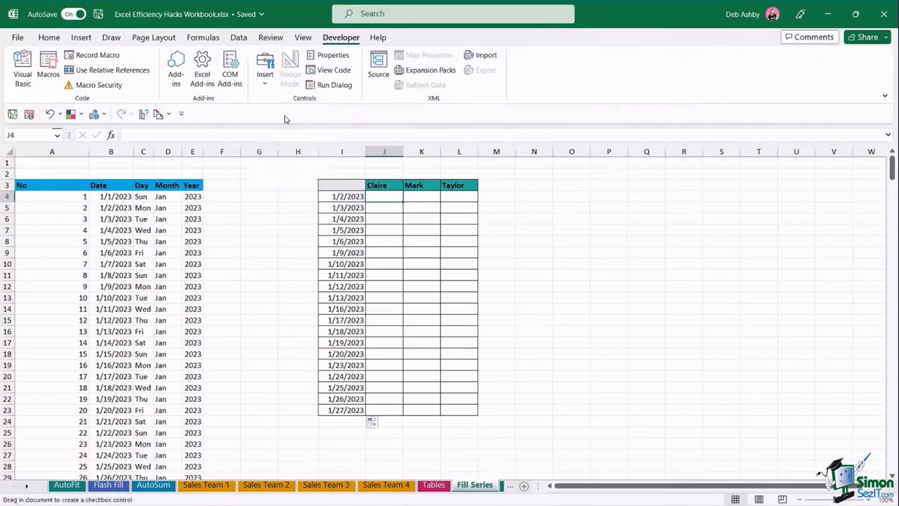
mouse_move(372, 191)
mouse_down()
mouse_move(391, 205)
mouse_move(380, 198)
mouse_up()
click(379, 197)
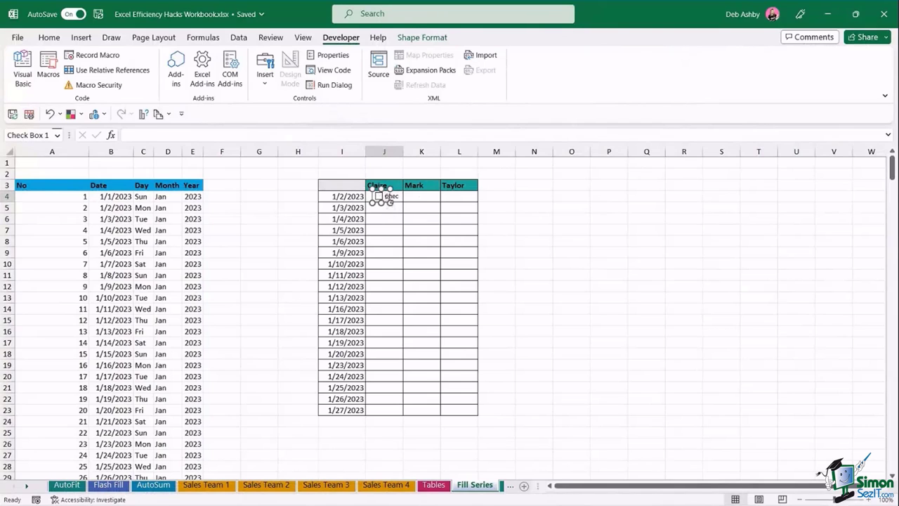
click(385, 196)
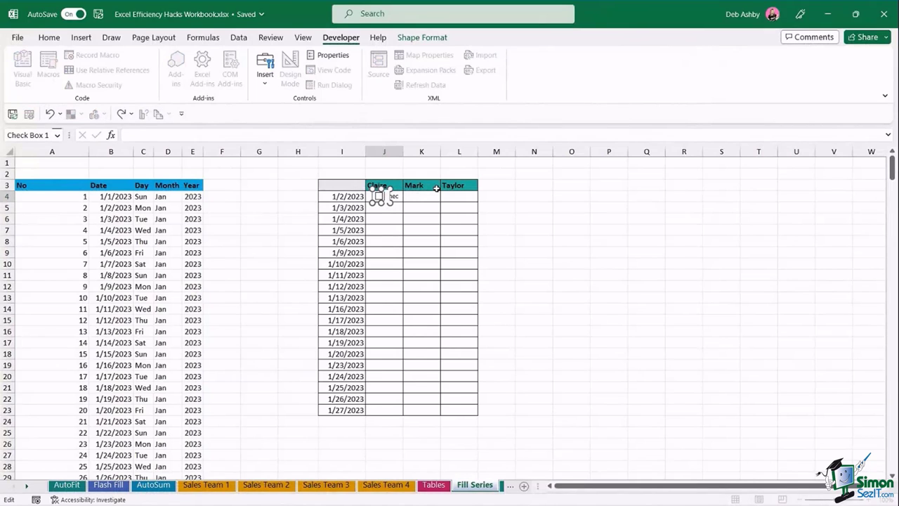
drag(499, 209, 503, 216)
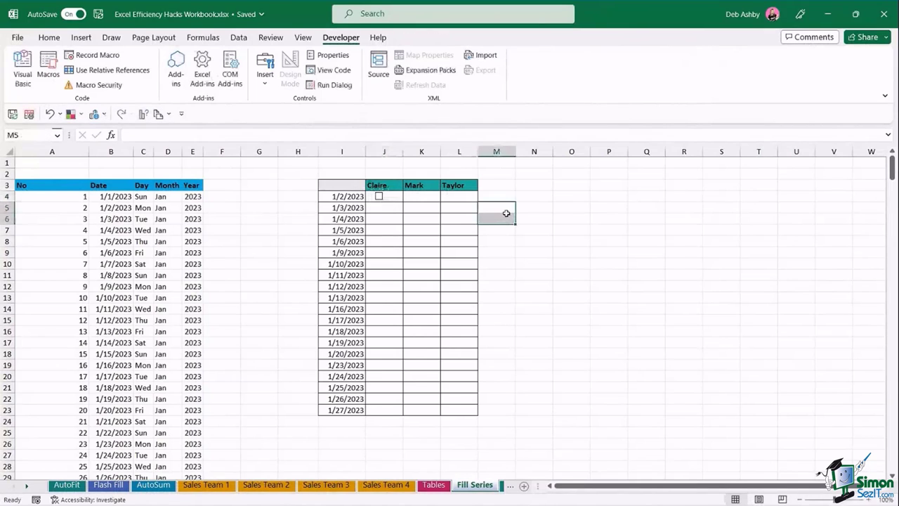
click(391, 197)
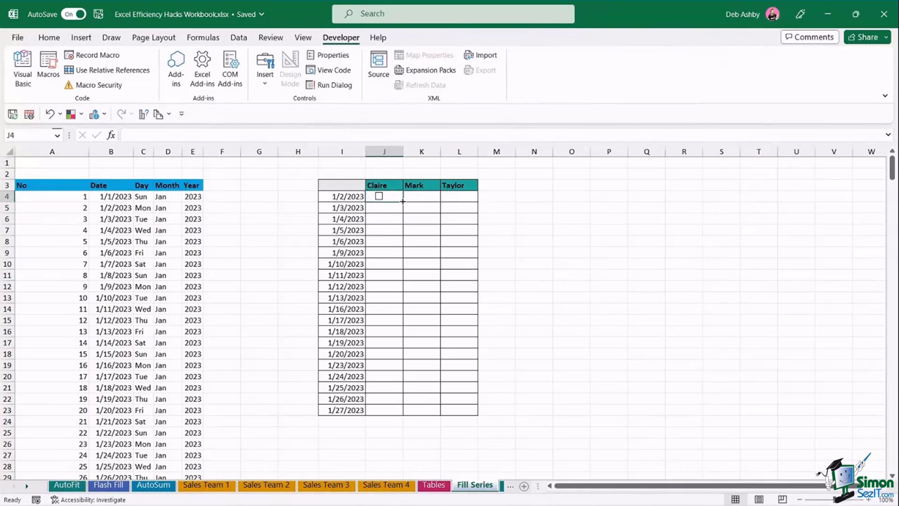
drag(403, 202, 473, 409)
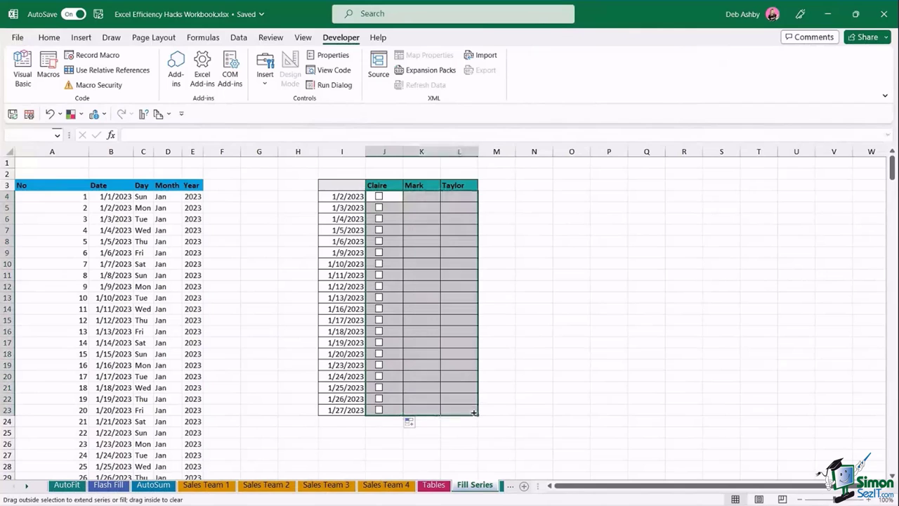
click(531, 253)
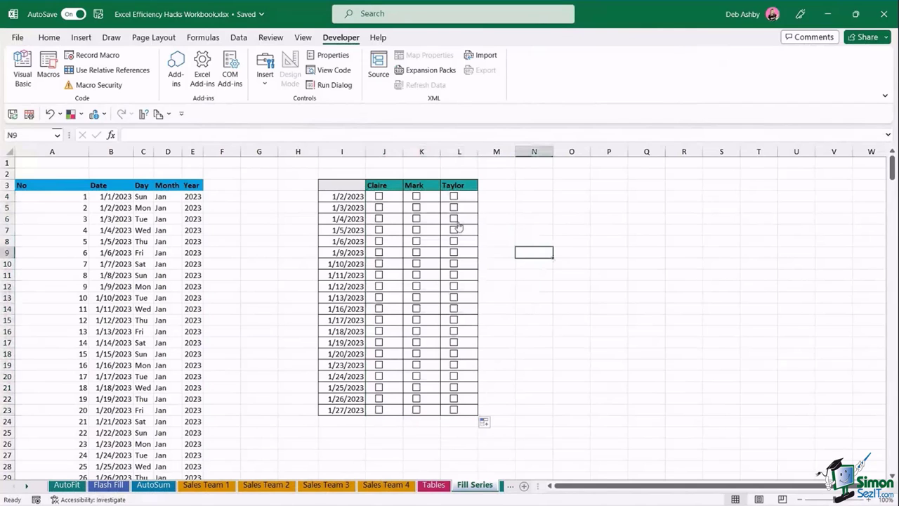
- Tick Claire's, Mark's and Taylor's boxes for several dates between 1/3 and 1/10/2023
click(416, 207)
click(378, 208)
click(416, 230)
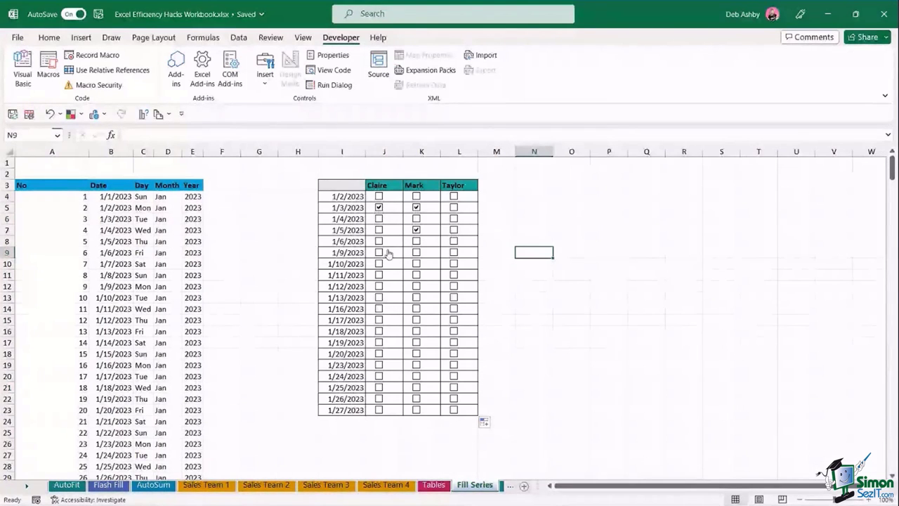
click(378, 241)
click(415, 253)
click(454, 264)
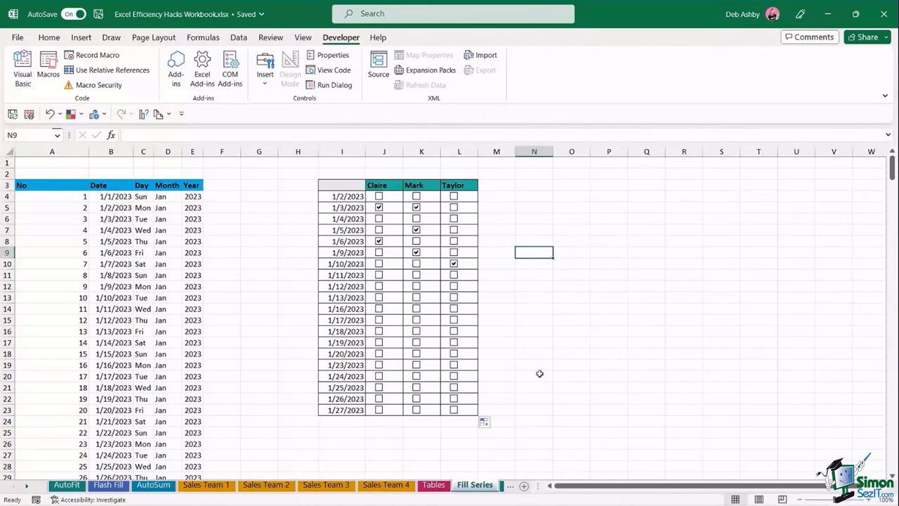
click(27, 486)
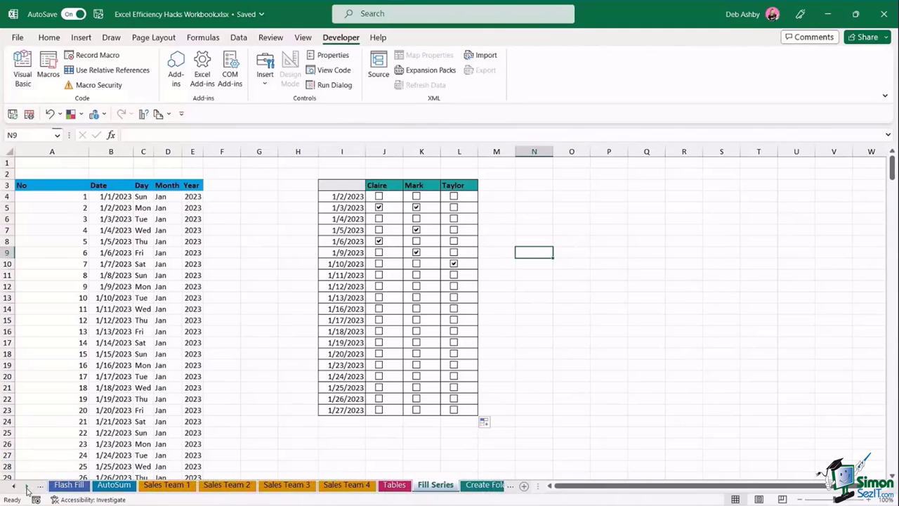
click(27, 487)
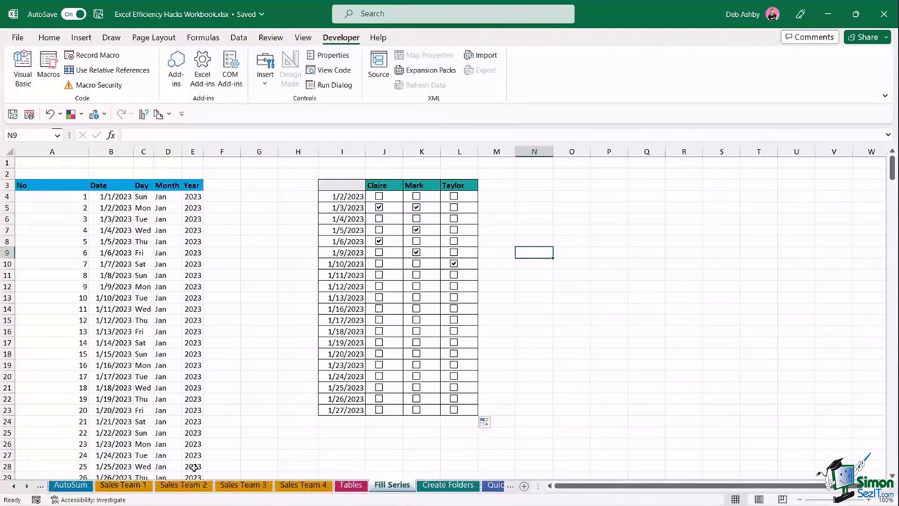
- Switch to the Create Folders sheet showing the Clients list
click(448, 484)
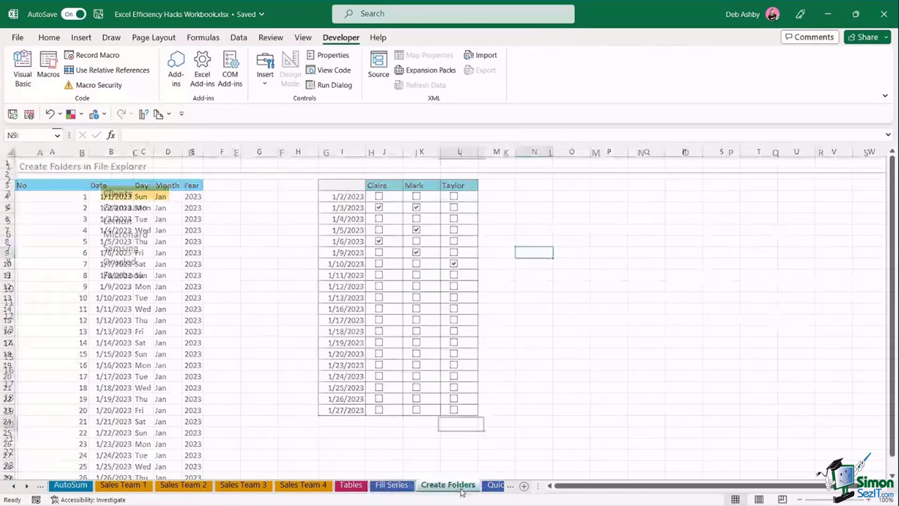
click(465, 259)
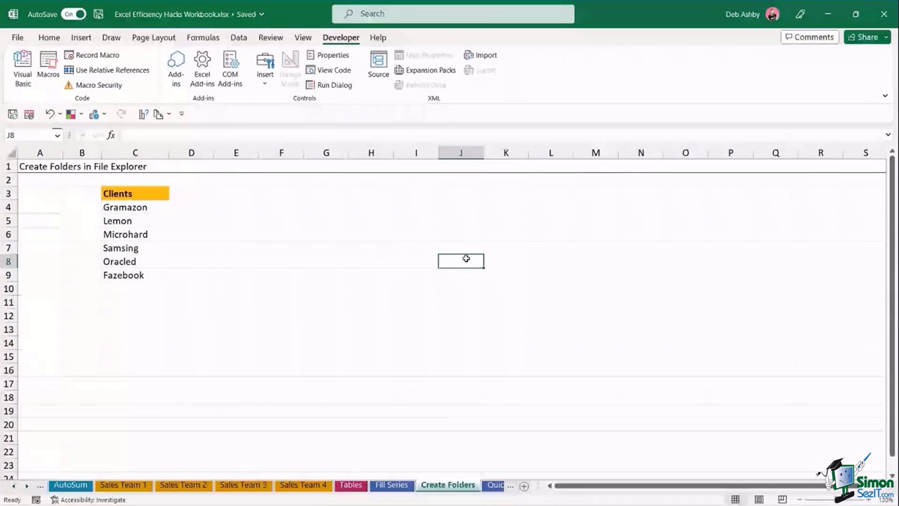
click(326, 266)
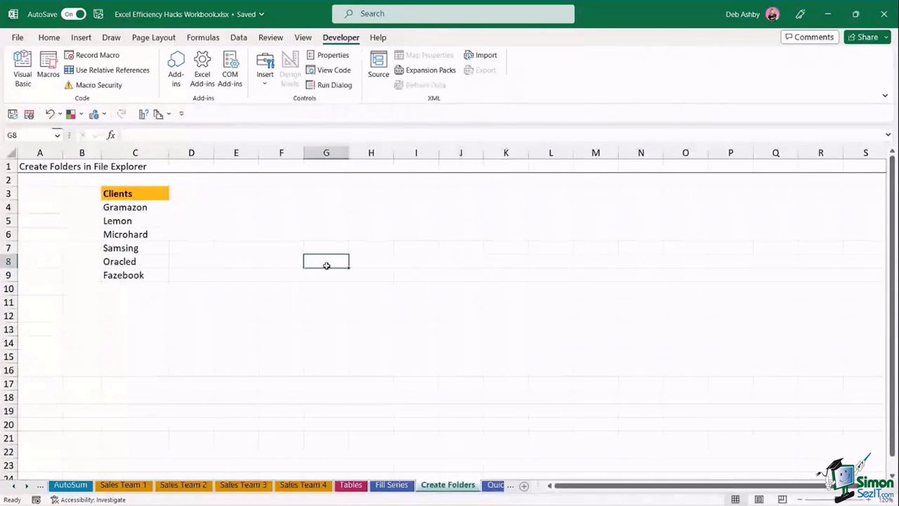
click(390, 245)
click(330, 203)
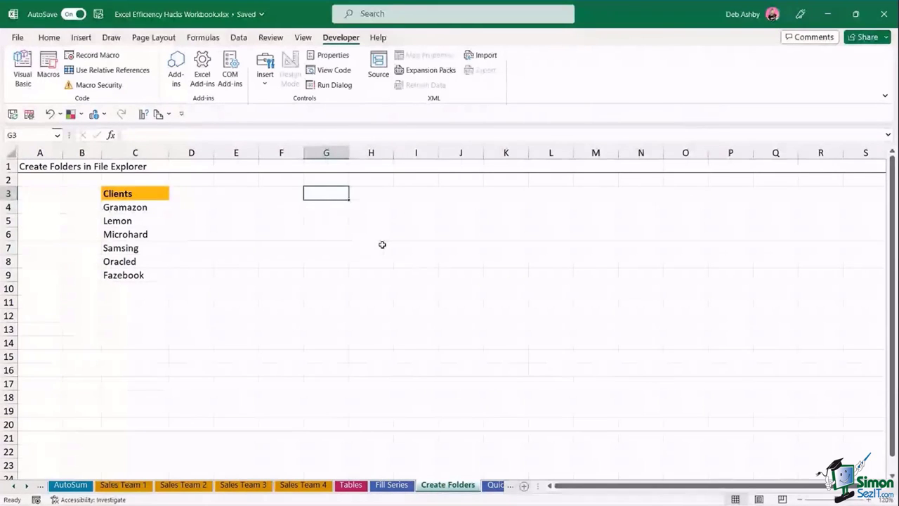
click(468, 234)
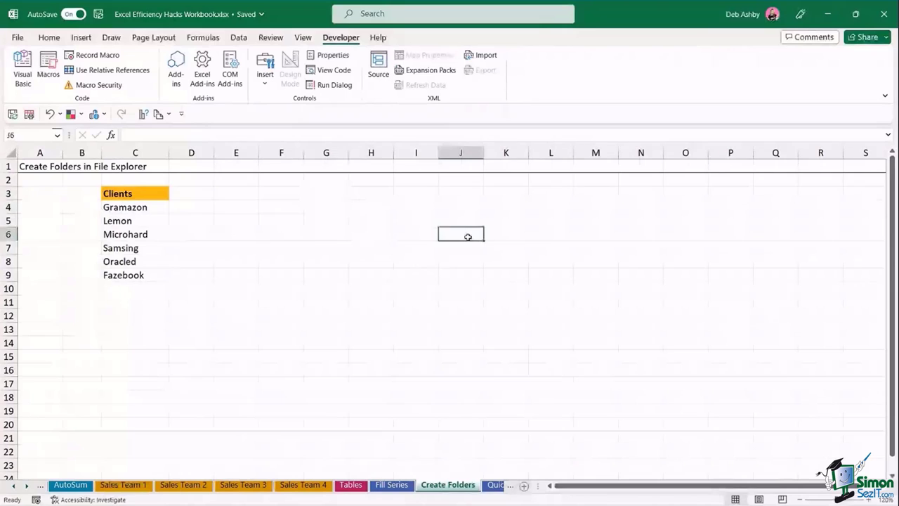
click(351, 237)
click(286, 216)
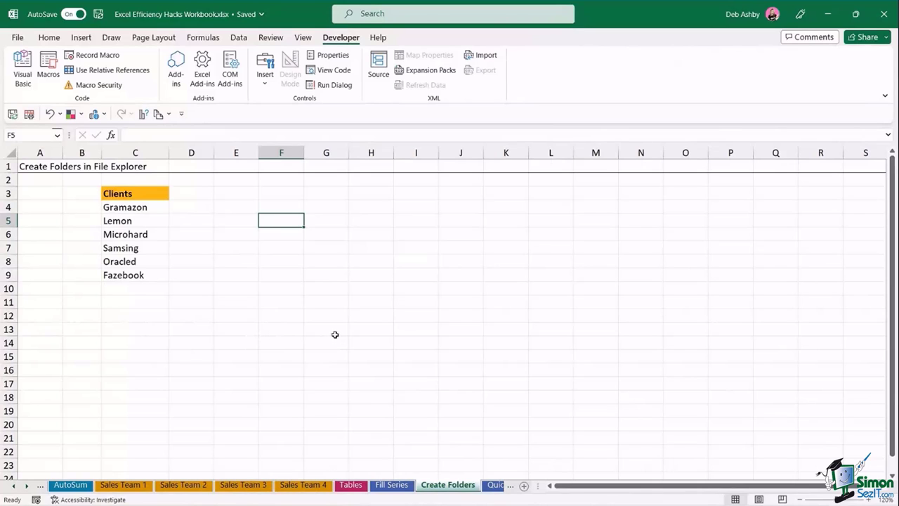
click(318, 302)
- Select the six client names Gramazon to Fazebook in column C, then deselect them
drag(144, 206, 141, 282)
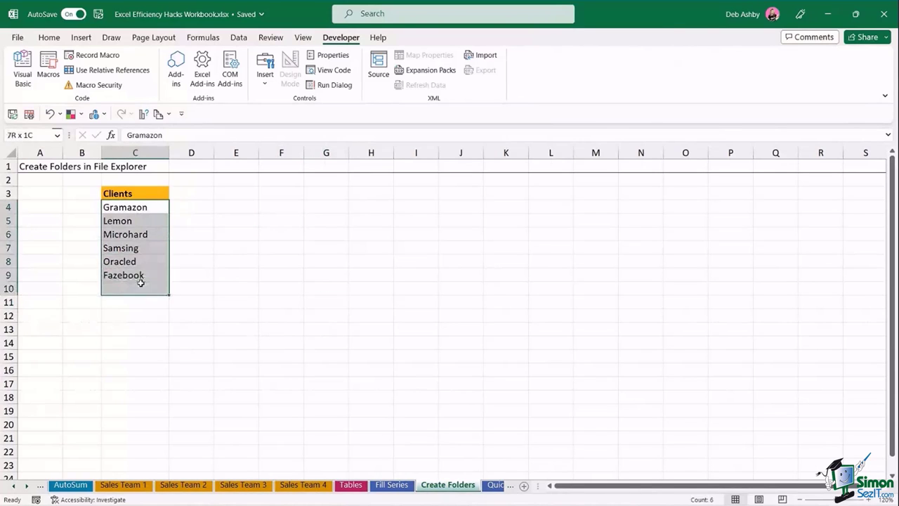
click(357, 277)
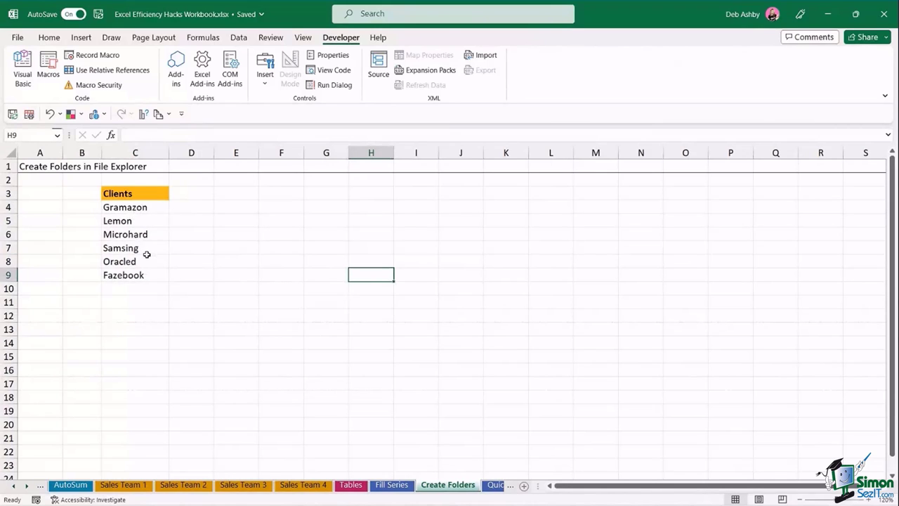
click(305, 250)
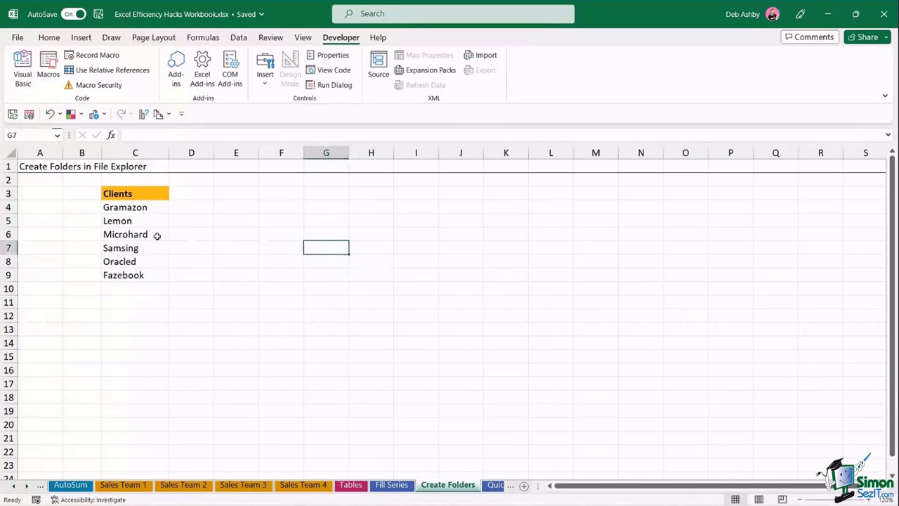
click(220, 233)
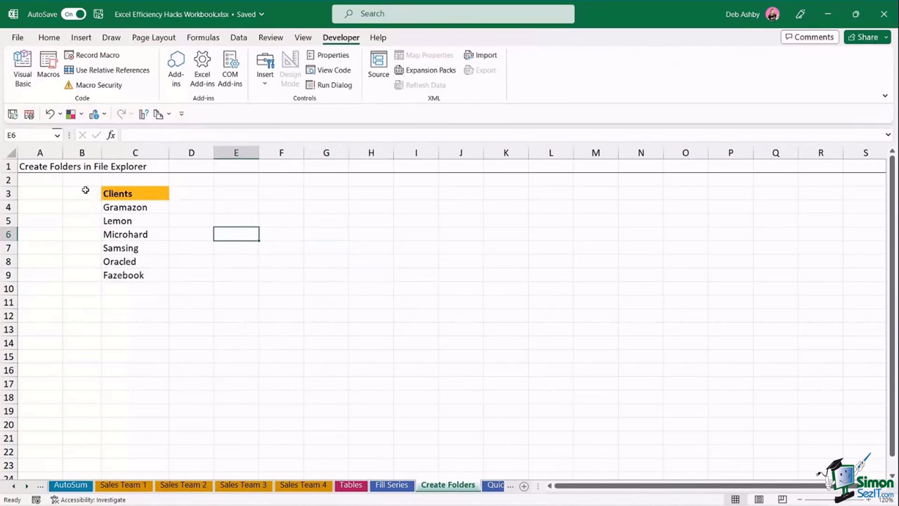
drag(125, 209, 124, 273)
click(287, 248)
click(135, 206)
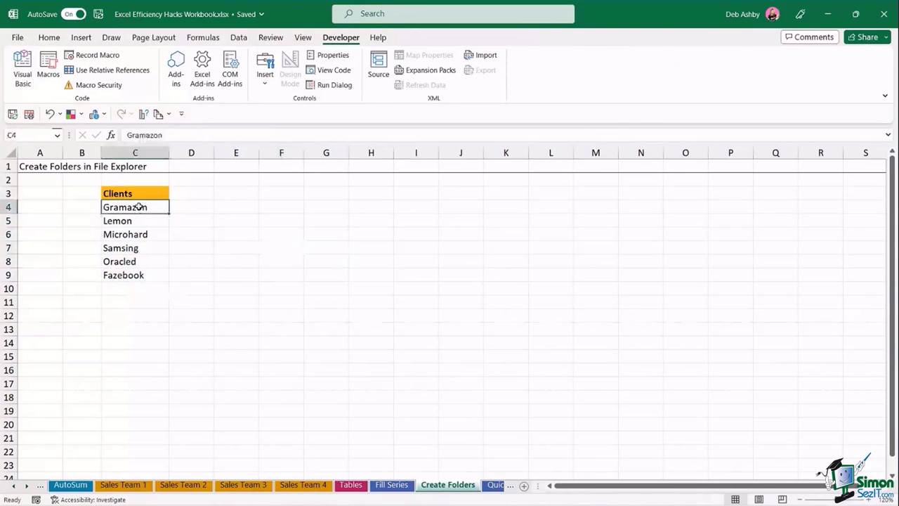
click(247, 243)
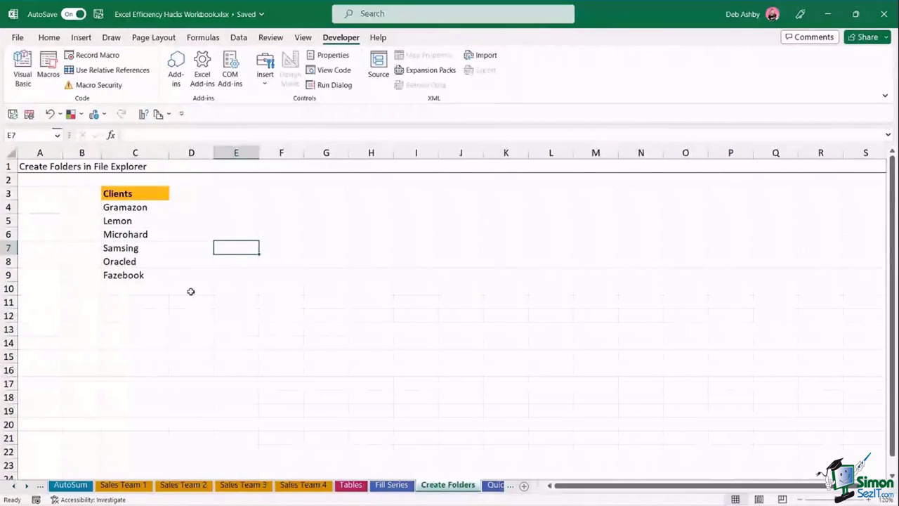
- Open the empty Clients folder in File Explorer, close the New menu unused, and minimize the window
click(414, 493)
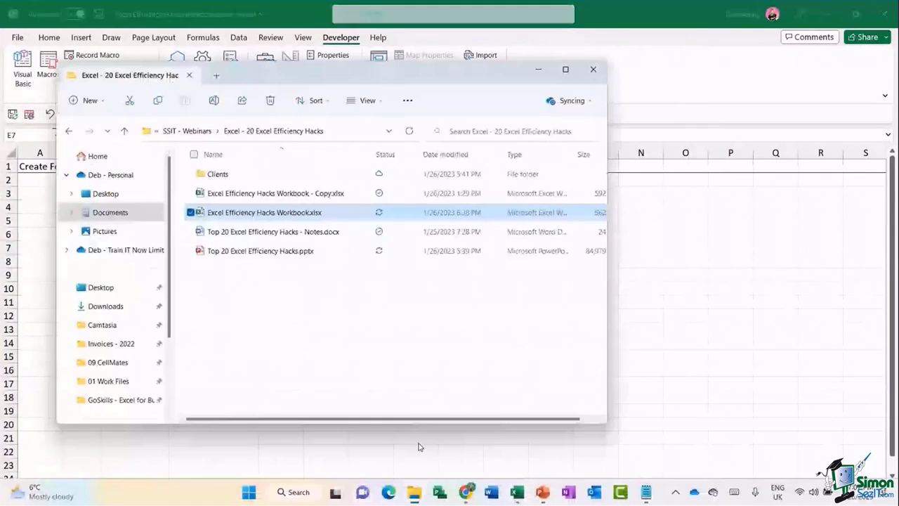
drag(335, 80, 477, 79)
double_click(345, 176)
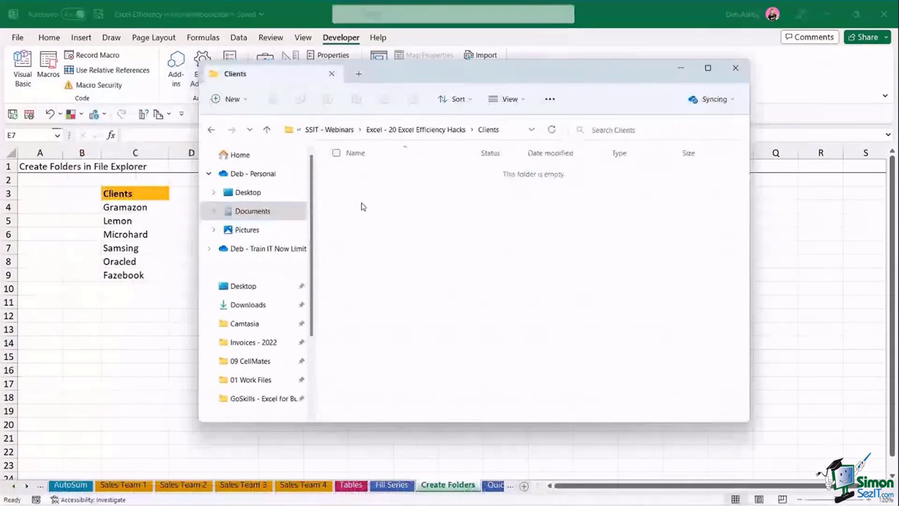
click(232, 99)
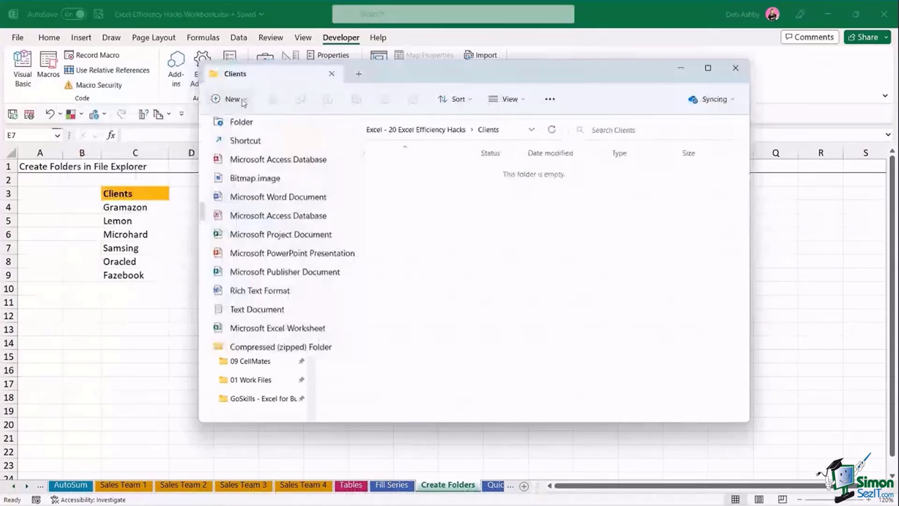
click(447, 257)
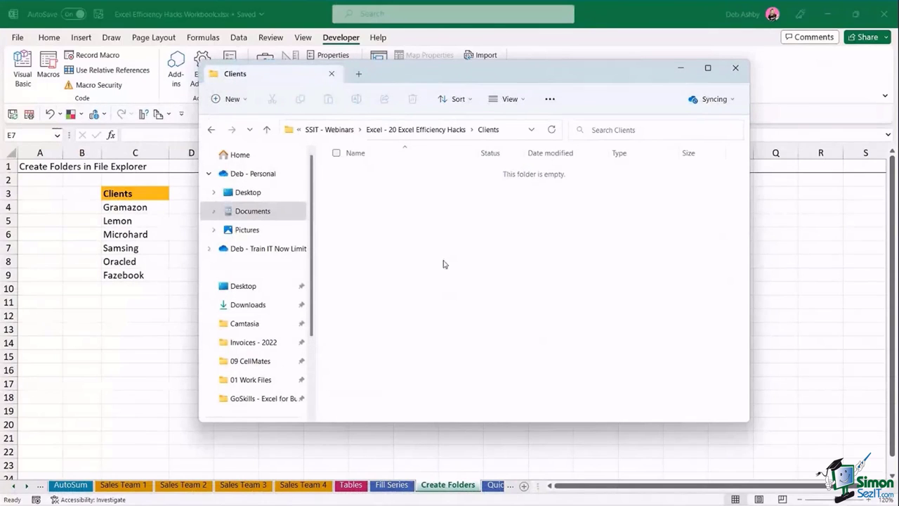
click(680, 69)
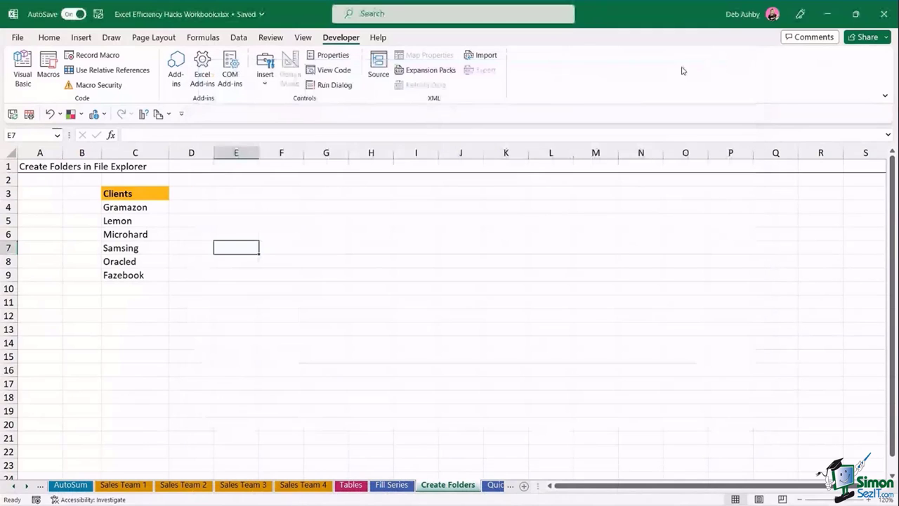
- Enter MD in B4 and fill it down to B9 beside each client name
click(143, 210)
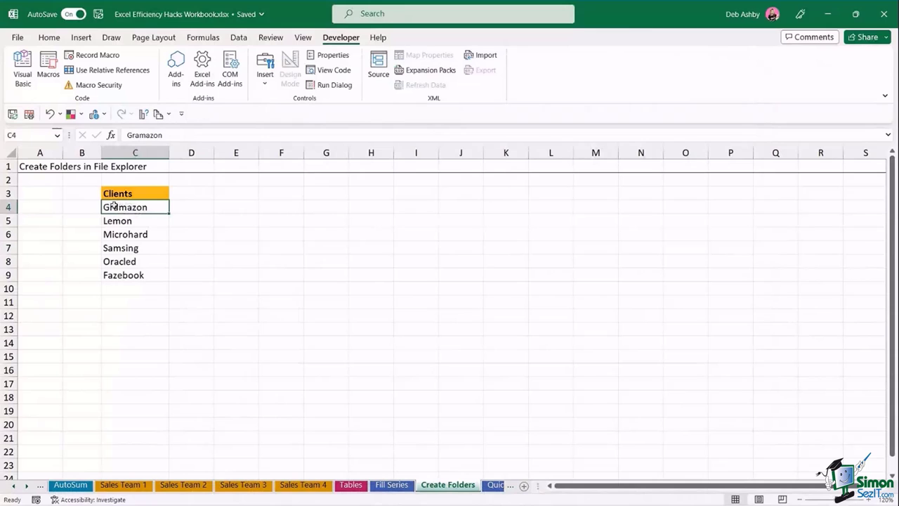
click(80, 205)
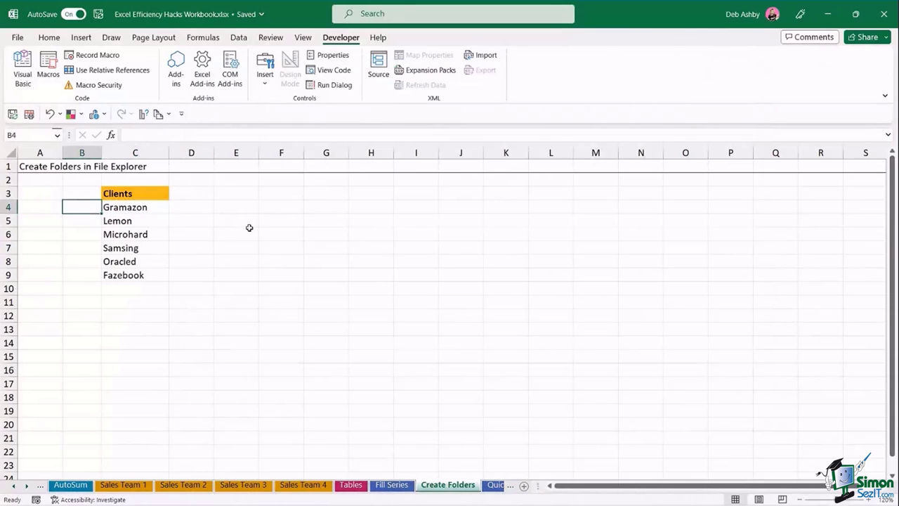
text(MD)
drag(101, 213, 102, 281)
click(226, 259)
- Copy the MD and client block B4:C9
click(77, 206)
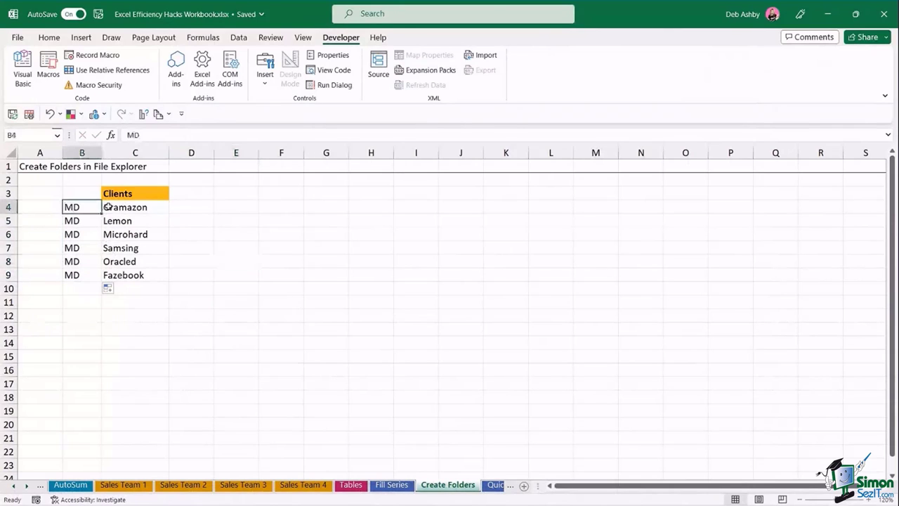
drag(107, 207, 145, 275)
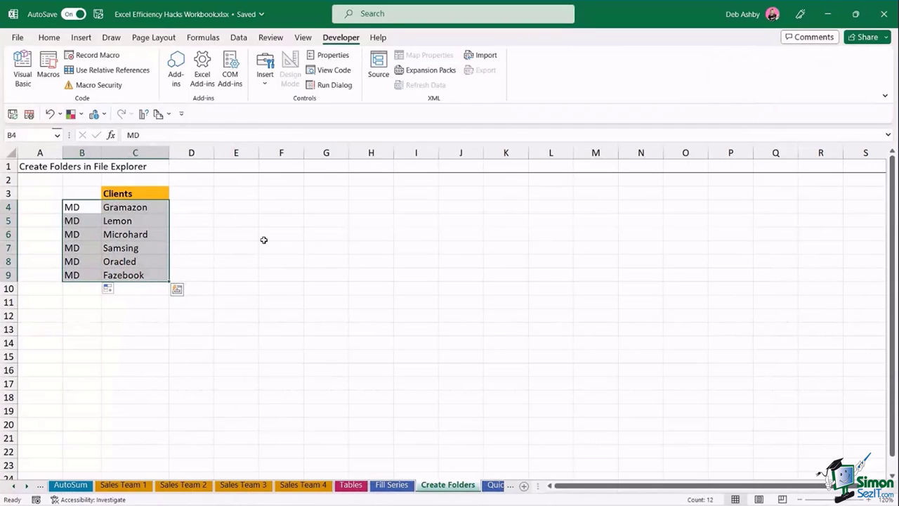
key(ctrl+c)
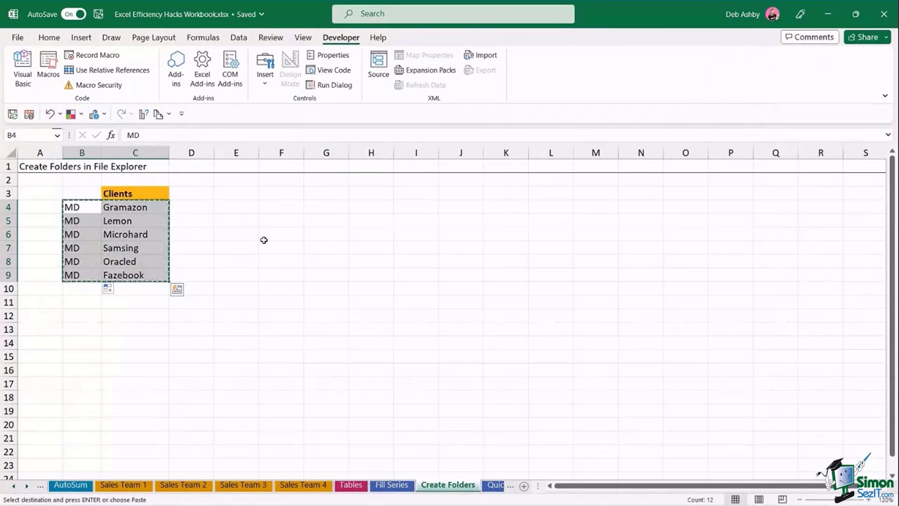
- Paste the copied MD client lines into a new Notepad document
mouse_move(337, 502)
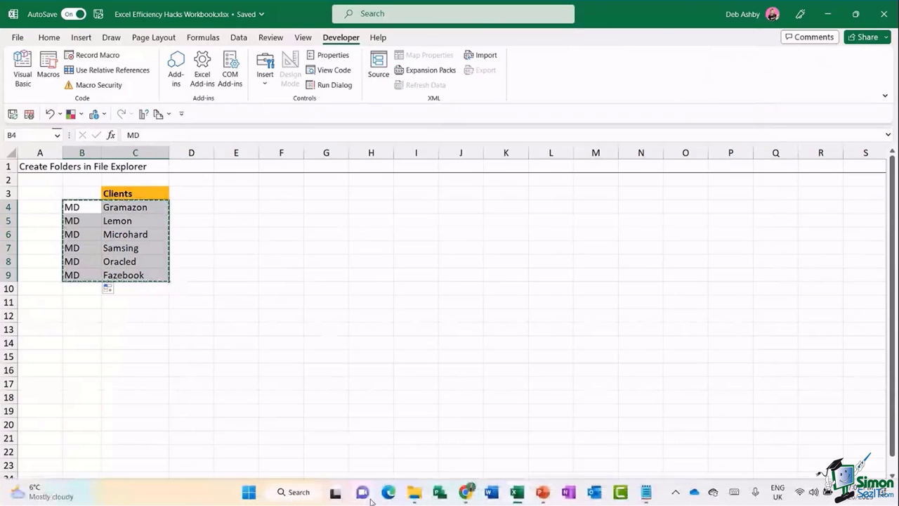
click(645, 492)
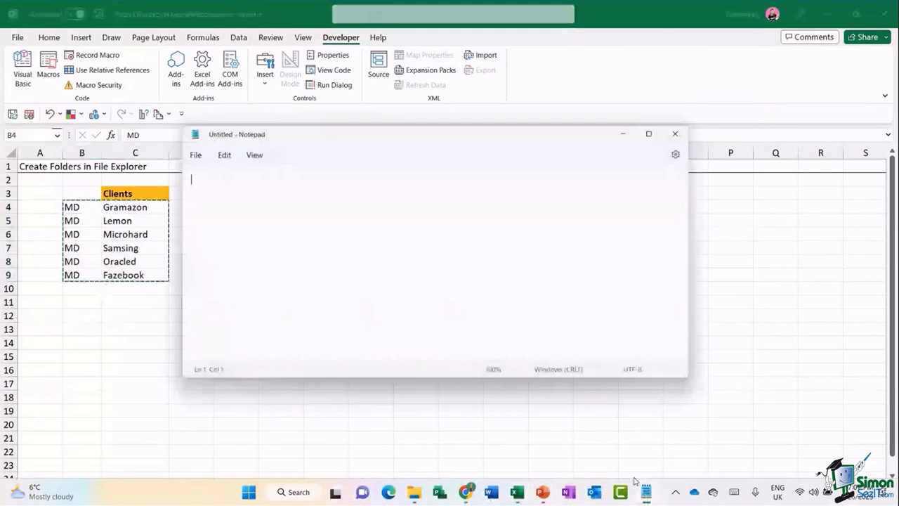
key(ctrl+v)
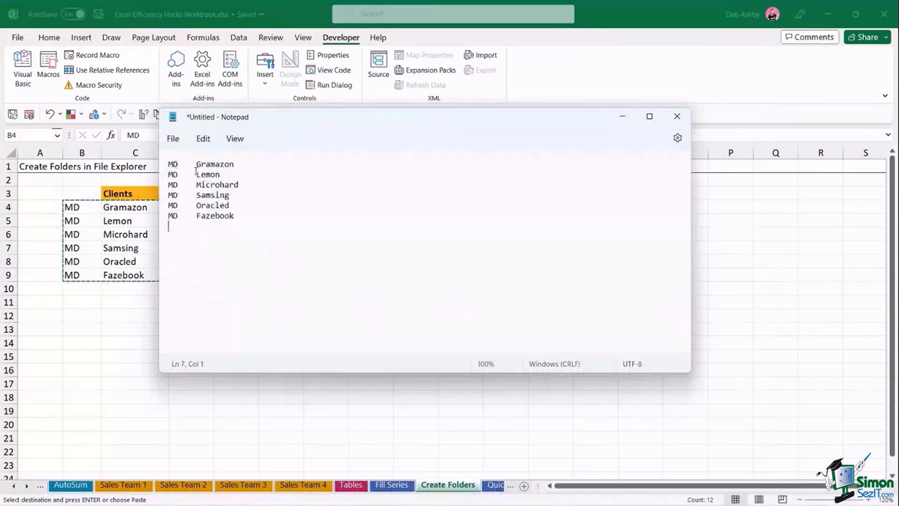
- In Save As, browse to the Clients folder of Excel - 20 Excel Efficiency Hacks
click(173, 139)
click(191, 234)
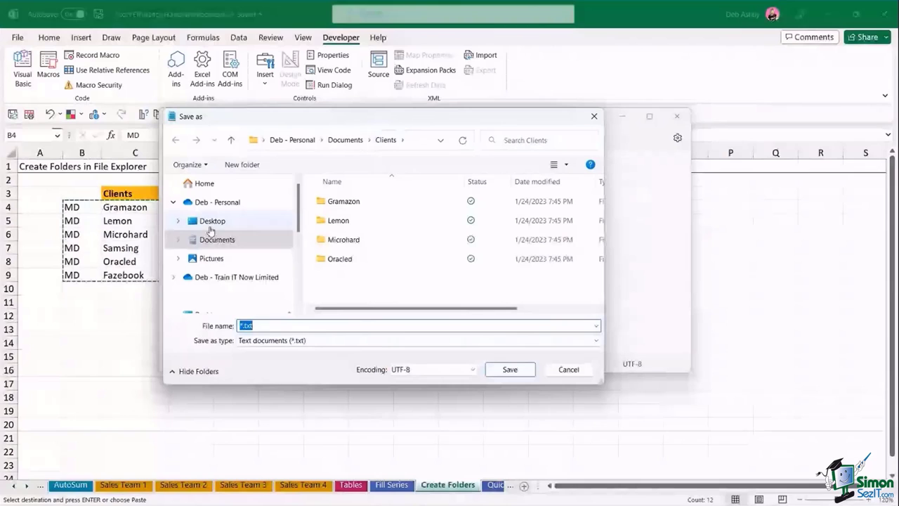
scroll(218, 235, down, 5)
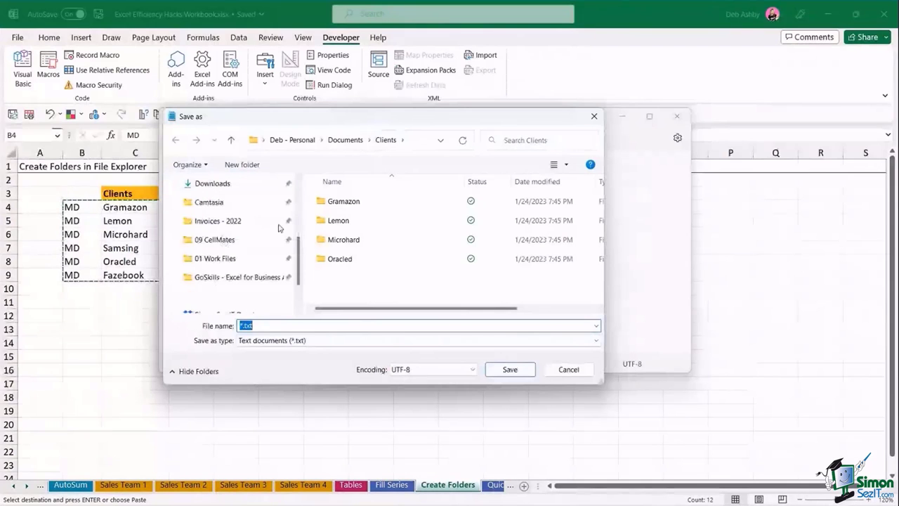
click(223, 258)
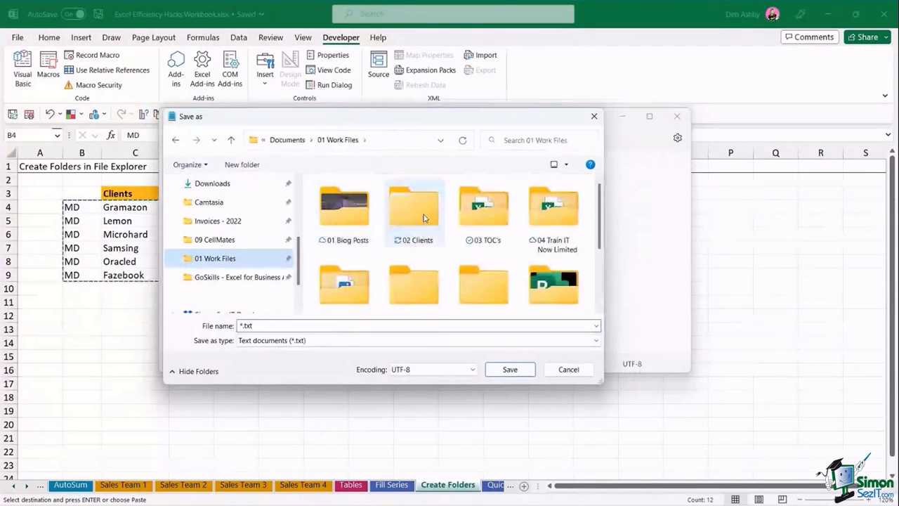
double_click(419, 210)
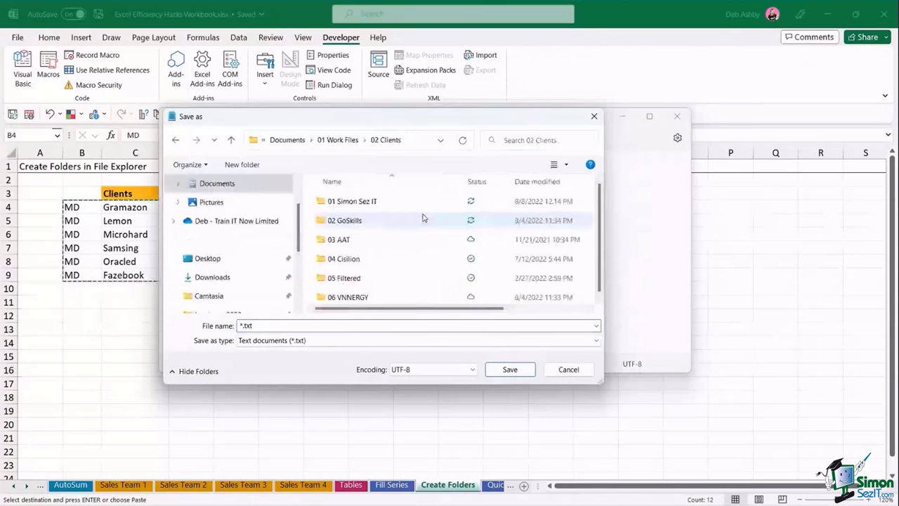
double_click(355, 202)
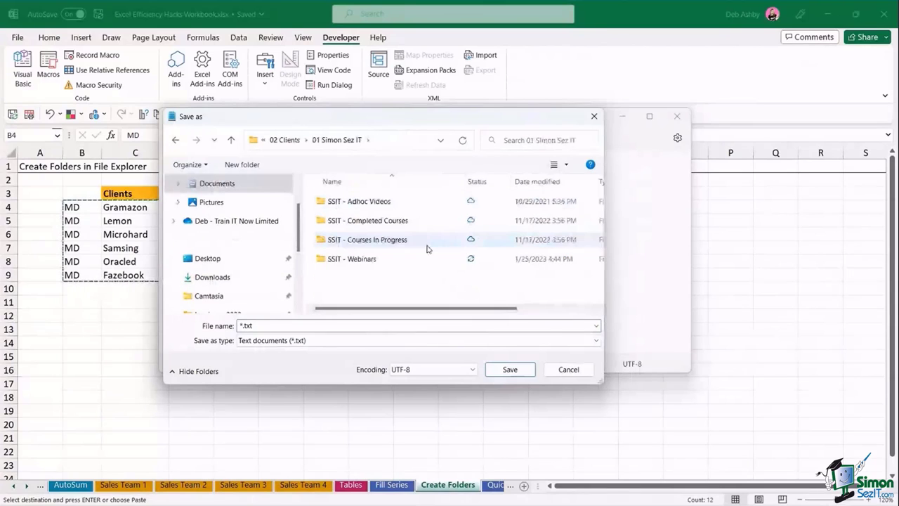
double_click(359, 259)
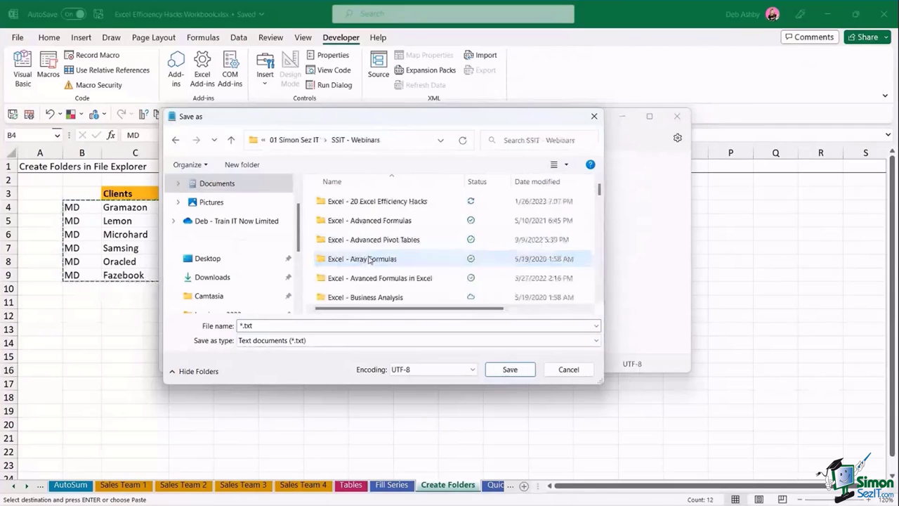
double_click(402, 203)
double_click(344, 204)
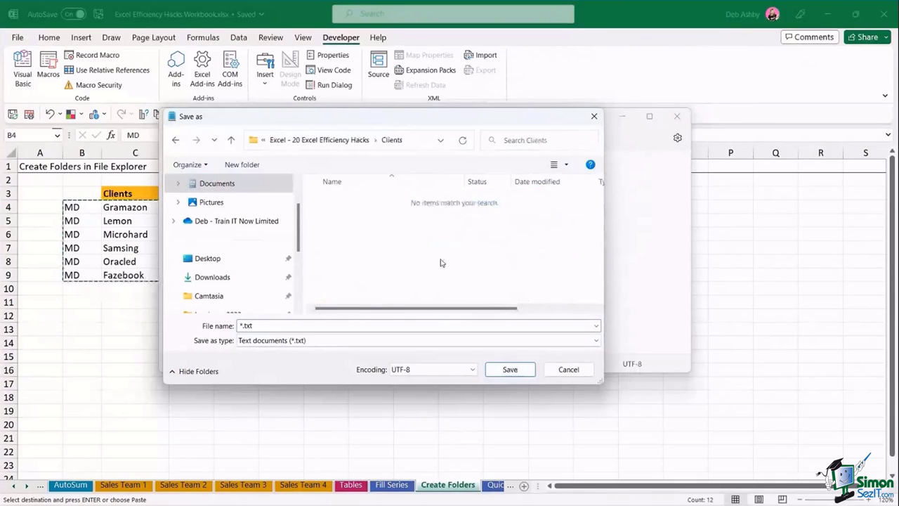
- Save the Notepad file there as Clients.bat
drag(367, 117, 468, 139)
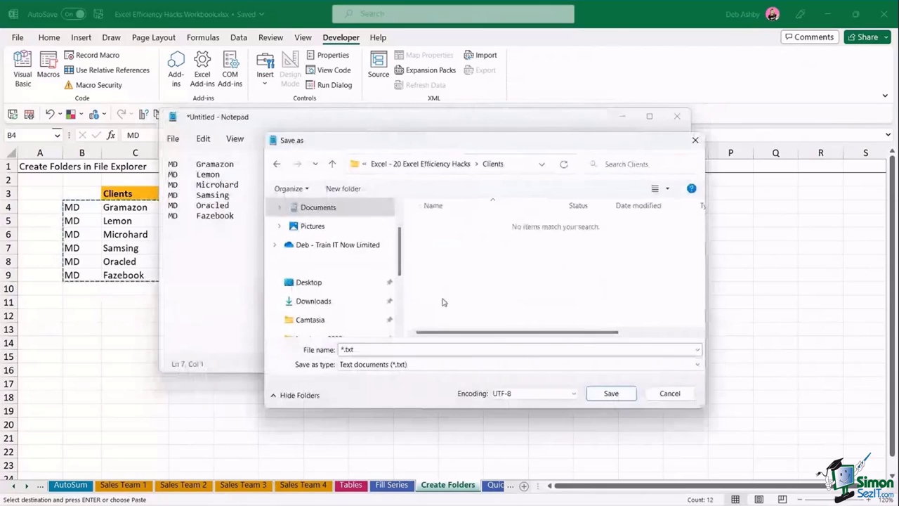
double_click(356, 349)
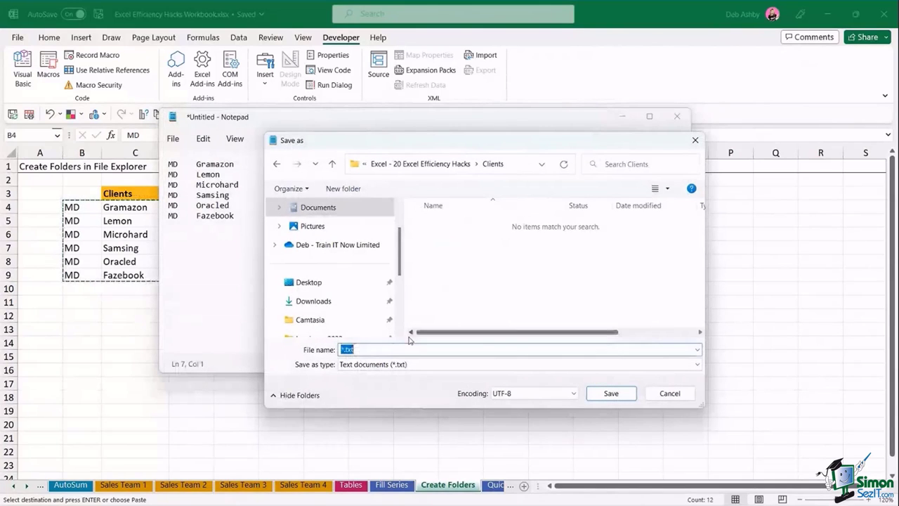
text(Client)
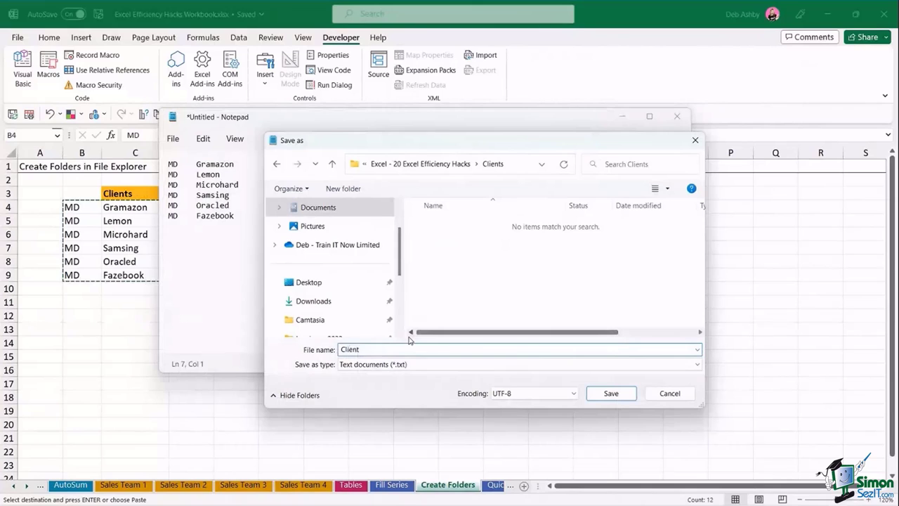
text(s.bat)
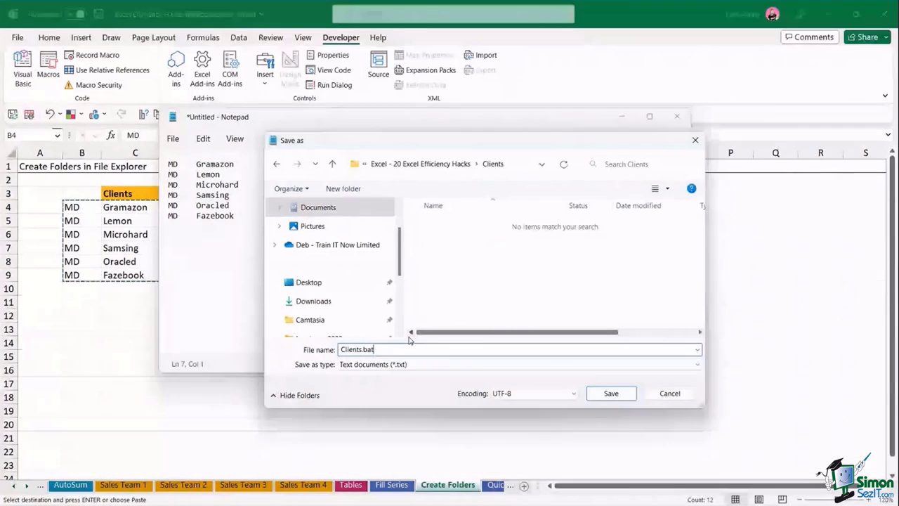
click(611, 394)
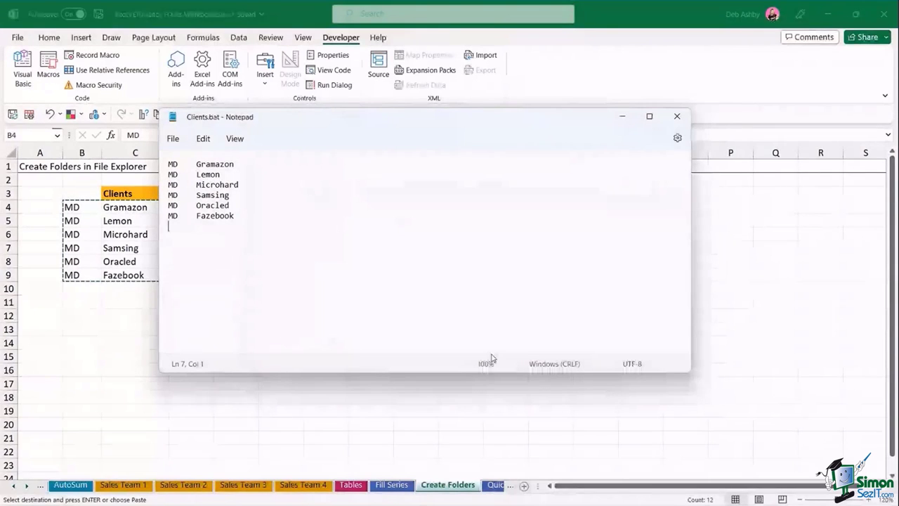
- Run Clients.bat from the Clients folder to create the six client folders
click(414, 493)
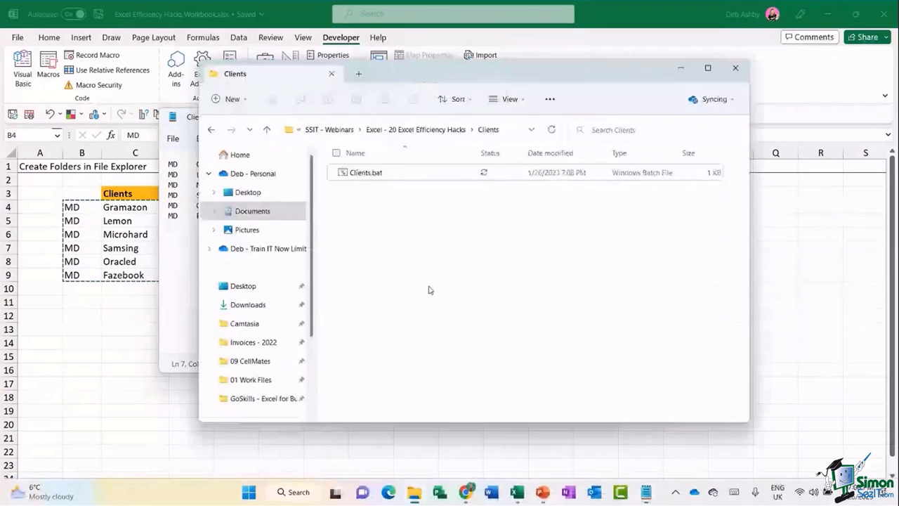
double_click(368, 174)
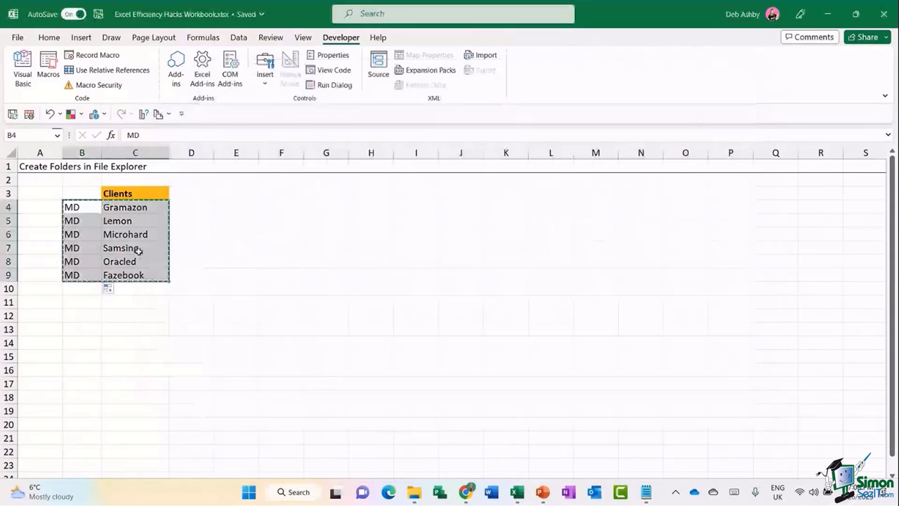
- Append \Documents to Gramazon and \Images\MyStuff to the Lemon client entry
key(Escape)
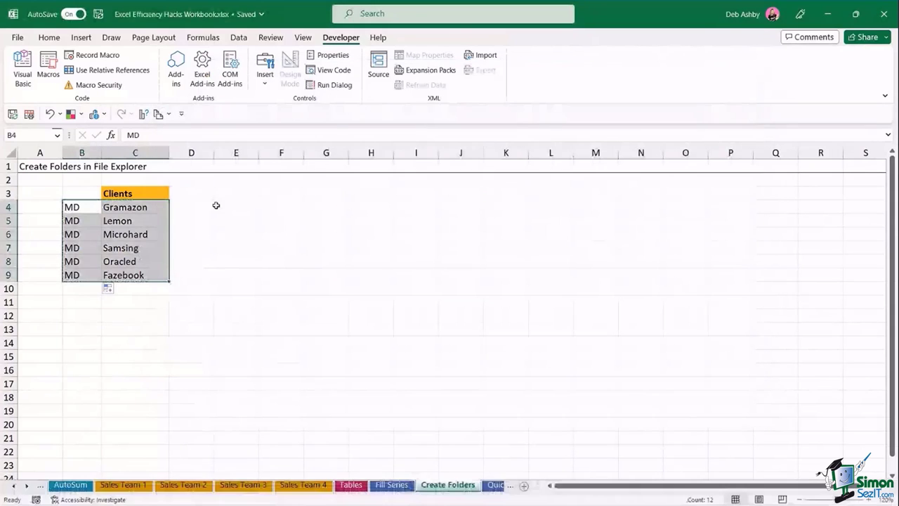
click(151, 207)
double_click(150, 208)
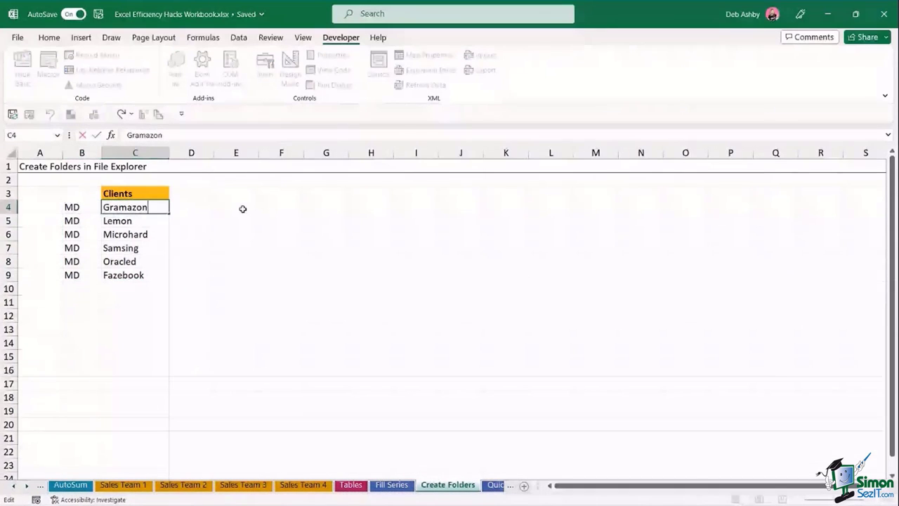
text(\Documents)
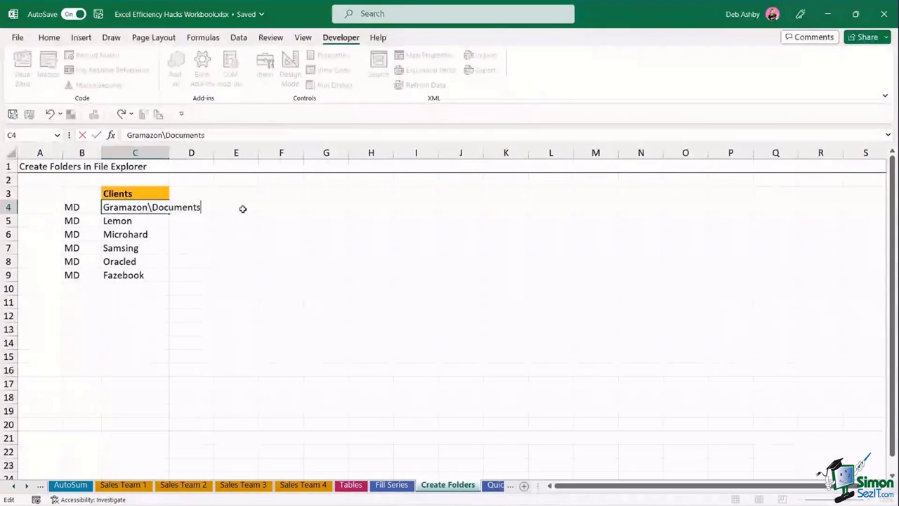
click(157, 221)
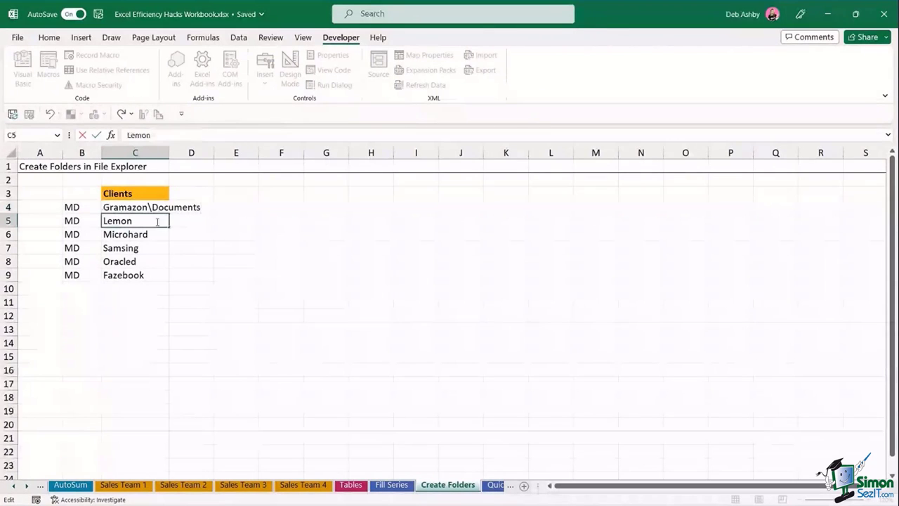
text(\Imag)
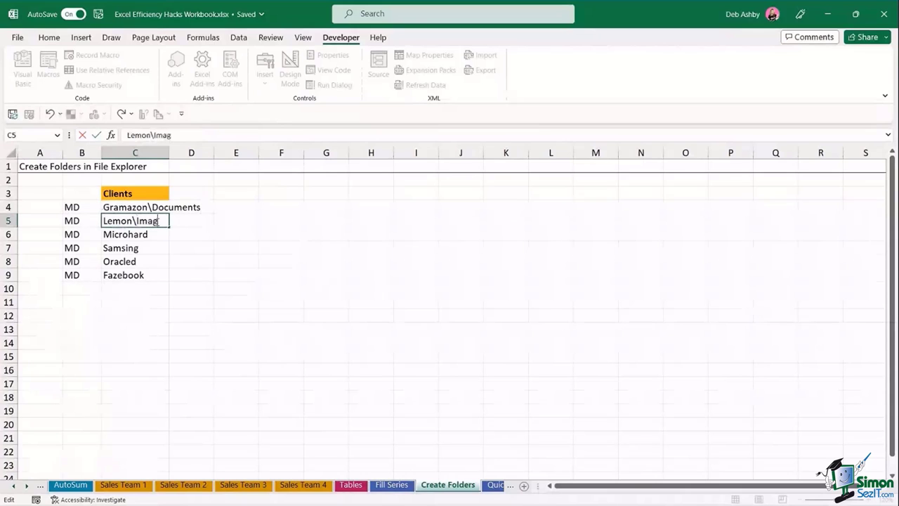
text(es)
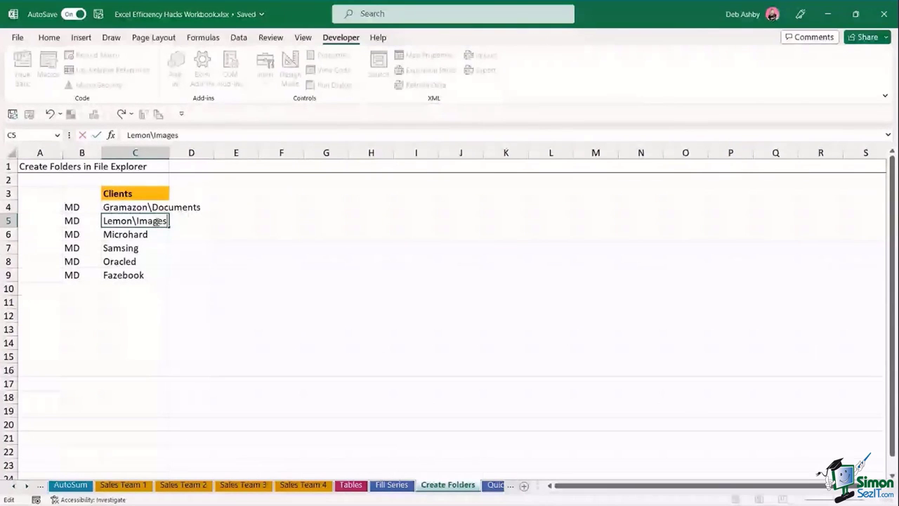
text(\MyStuf)
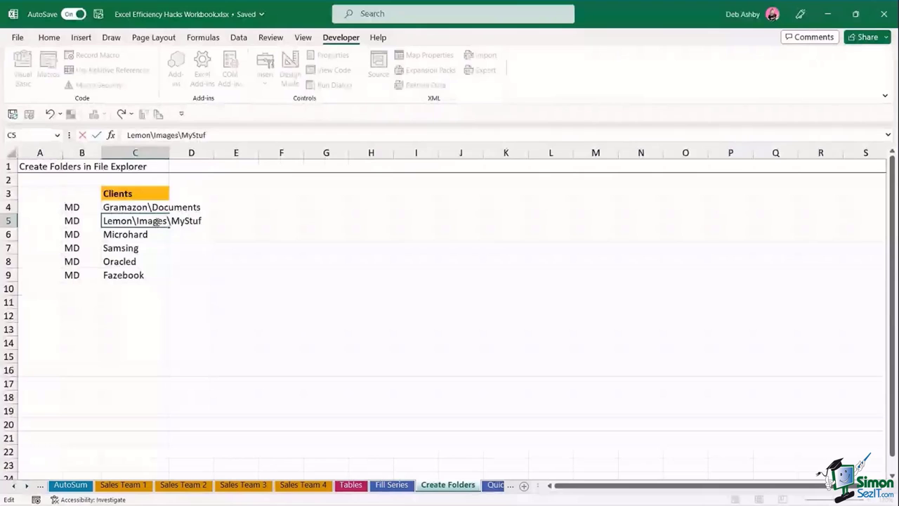
text(f)
key(Return)
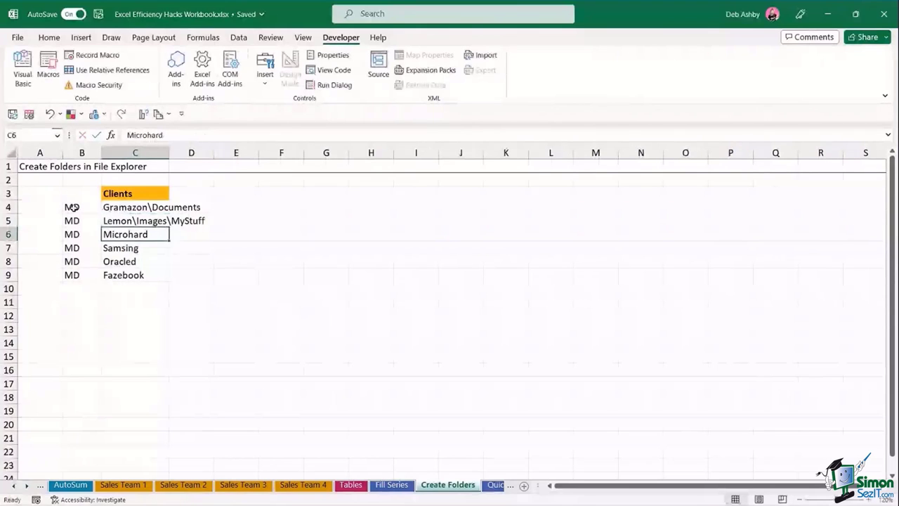
- Select the client folder data B4:D9, check the Clients folder in Explorer, then deselect
drag(73, 207, 197, 274)
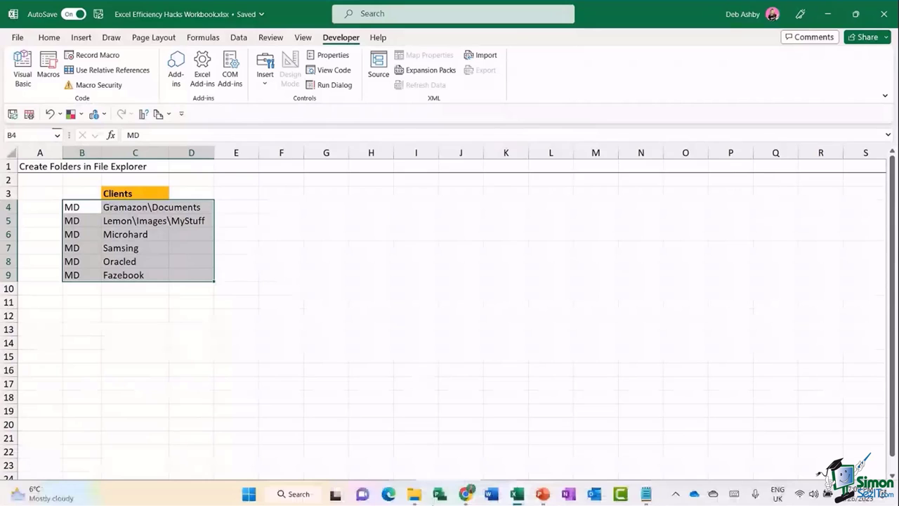
click(414, 493)
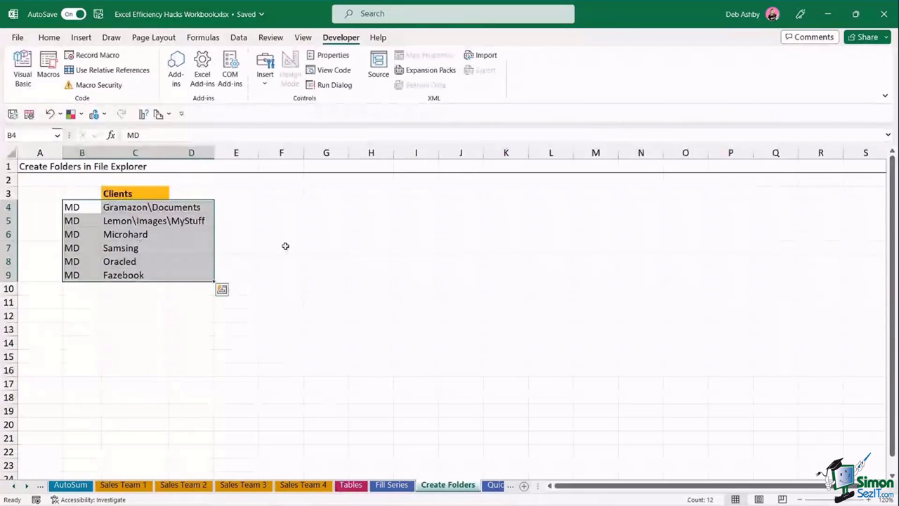
click(285, 245)
click(236, 248)
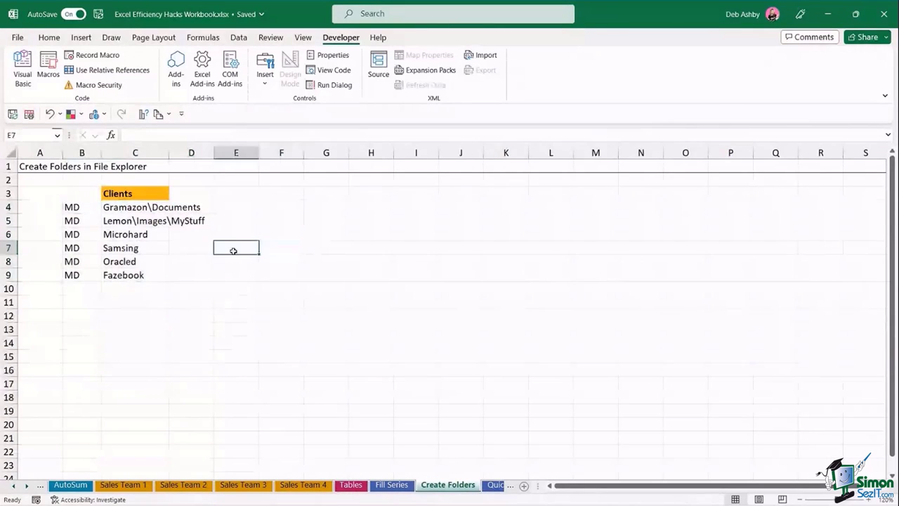
- Scroll the sheet tabs to reveal the AutoFit tab and open the sales orders sheet
click(27, 486)
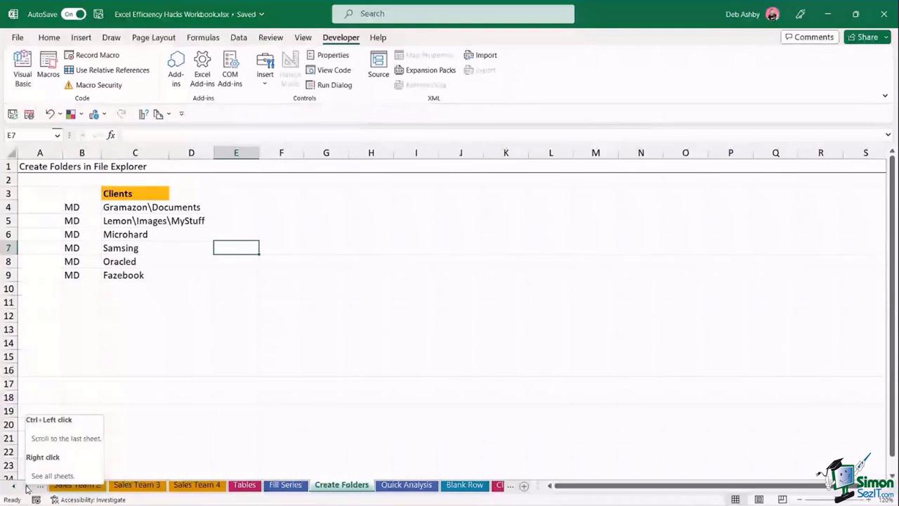
click(240, 398)
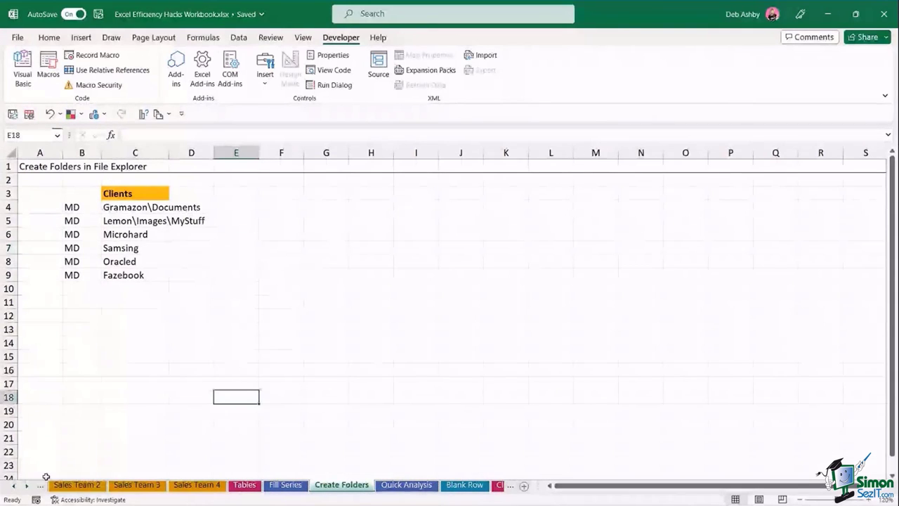
click(13, 487)
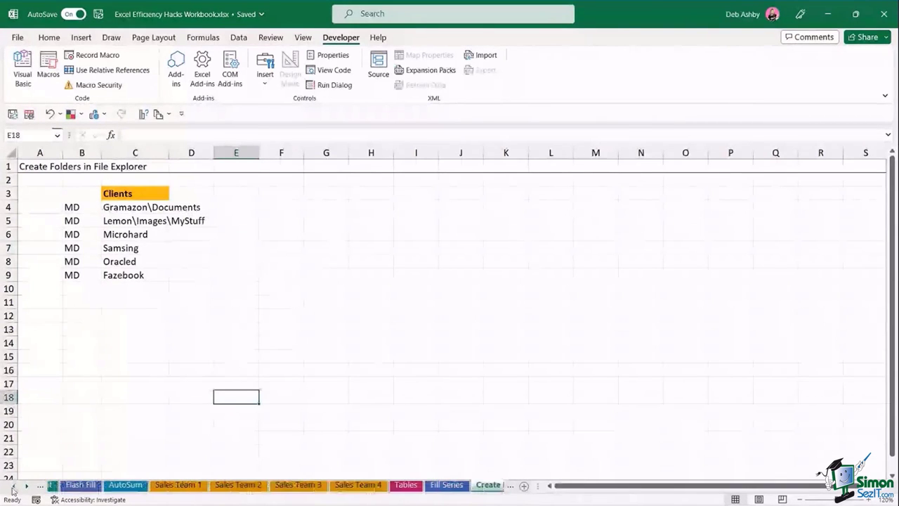
click(12, 487)
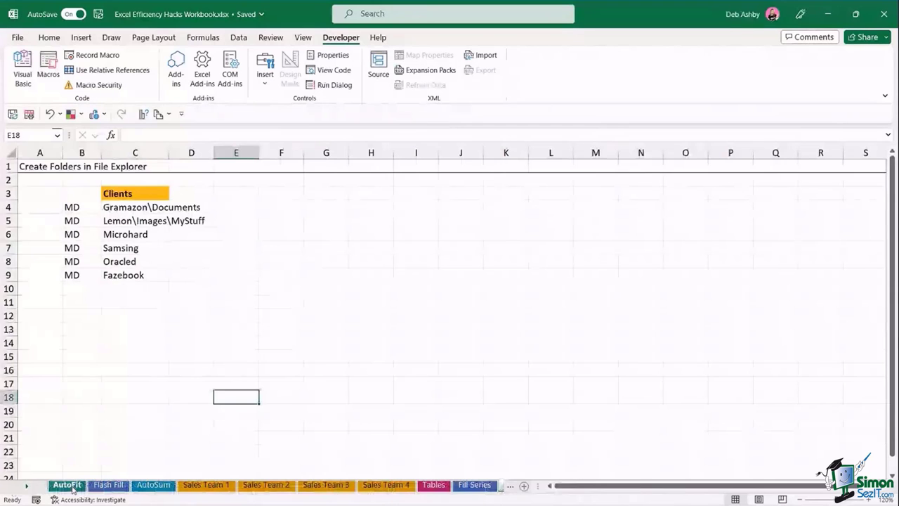
click(68, 484)
click(456, 286)
click(386, 219)
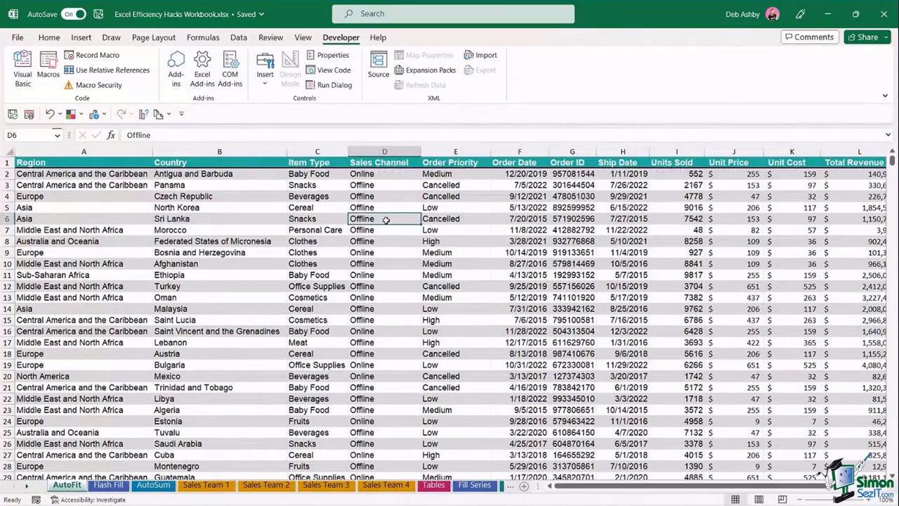
- Insert four blank columns B through E before Country, then select them
click(228, 152)
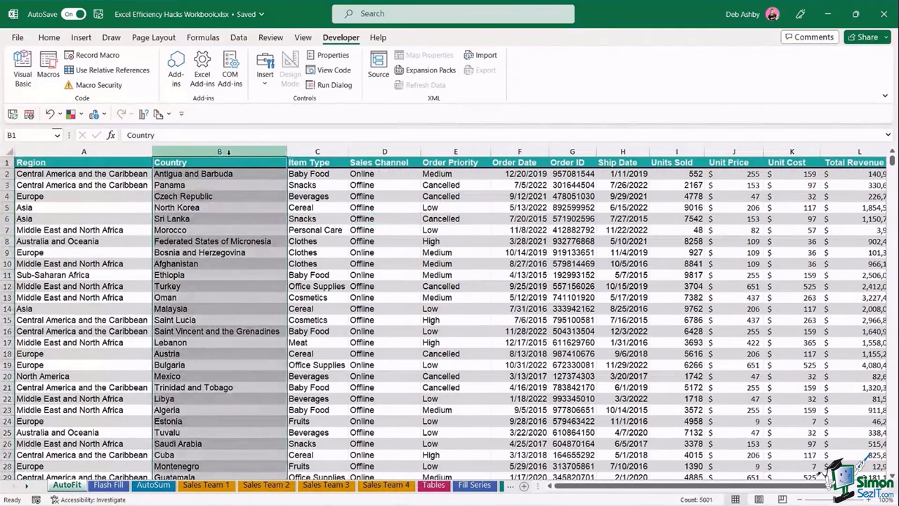
right_click(228, 154)
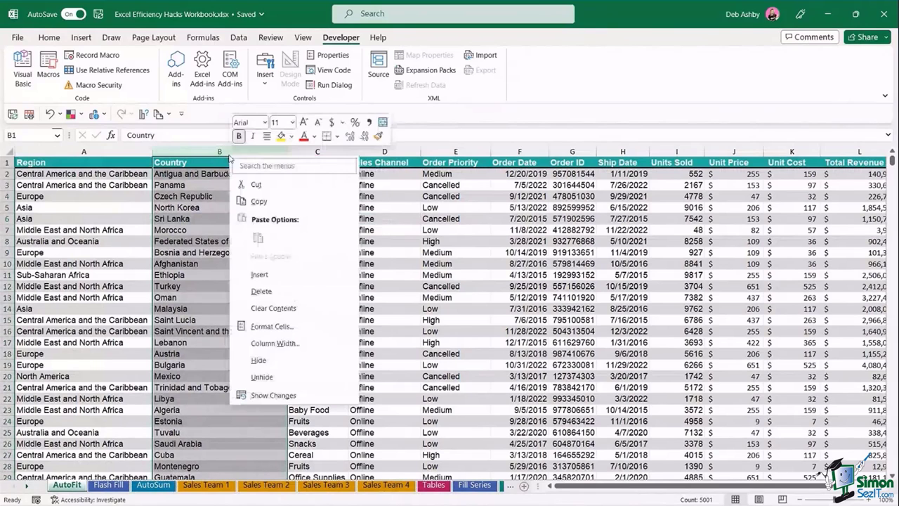
key(Escape)
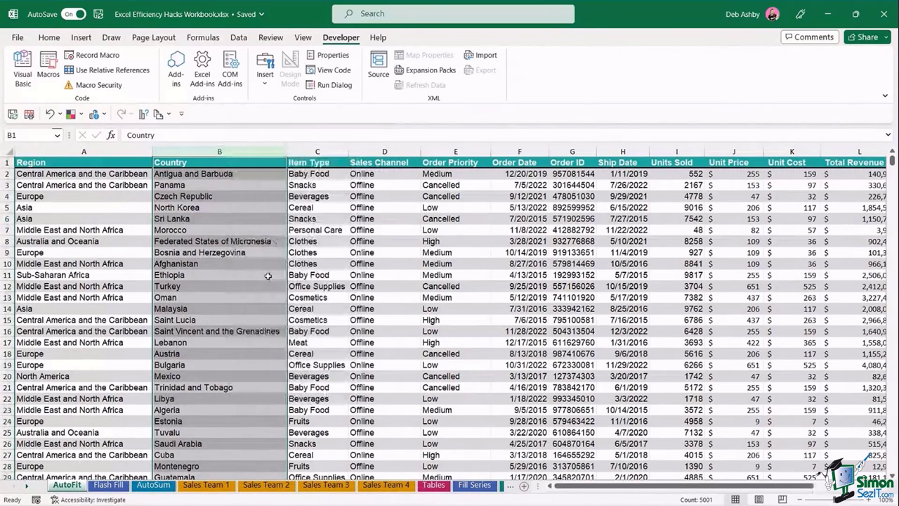
key(ctrl+shift+plus)
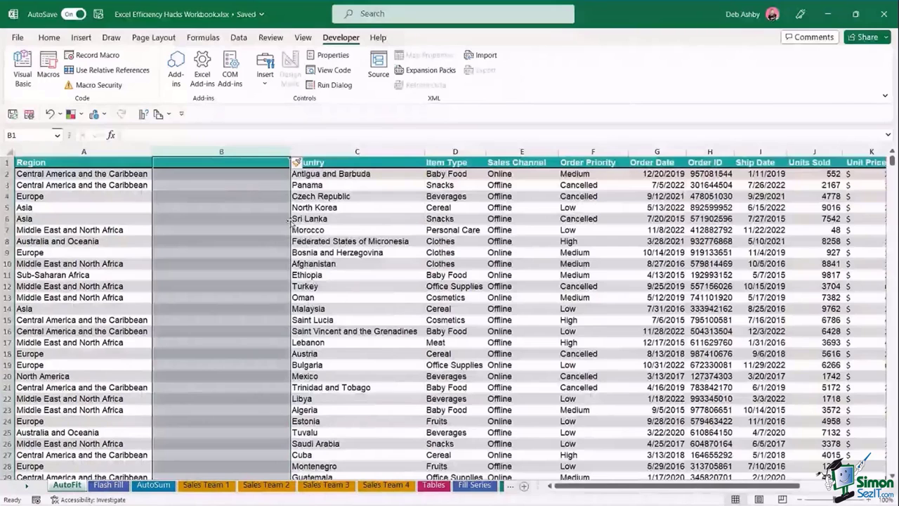
right_click(274, 158)
click(360, 273)
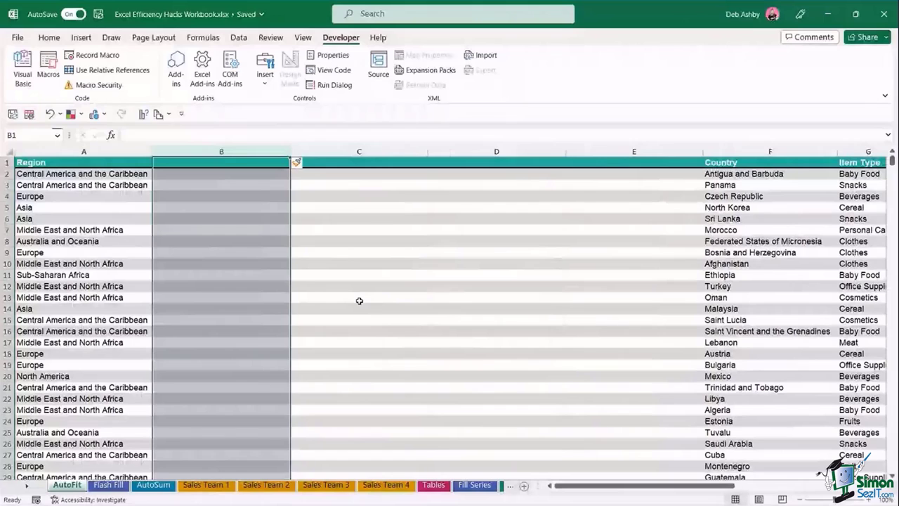
drag(200, 152, 610, 149)
- Delete the empty columns B to E so Country sits beside Region
right_click(610, 149)
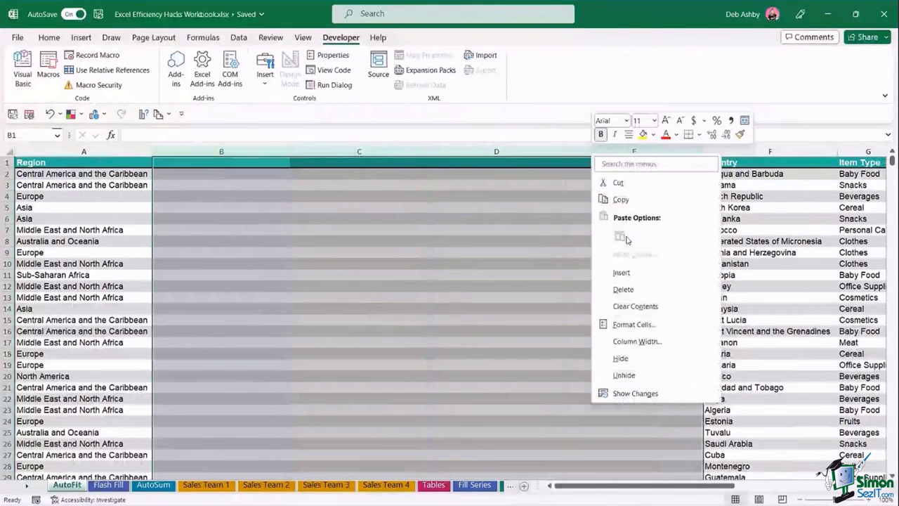
click(623, 289)
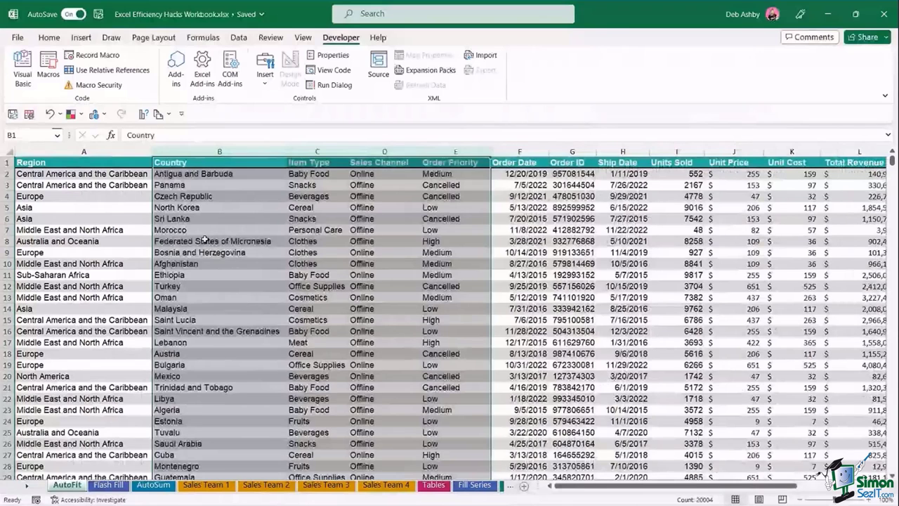
click(205, 231)
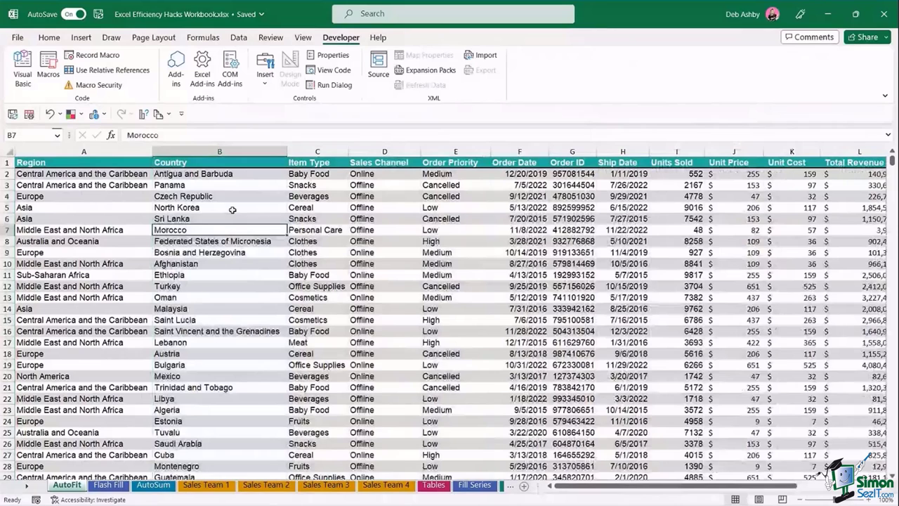
- Demo inserting three blank columns B:D and fifteen rows above row 4, then undo both
drag(196, 160, 383, 152)
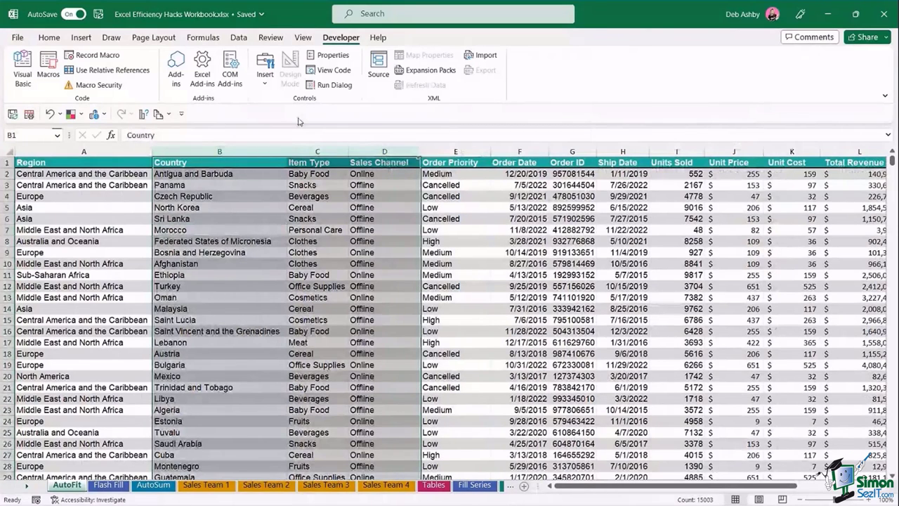
key(ctrl+plus)
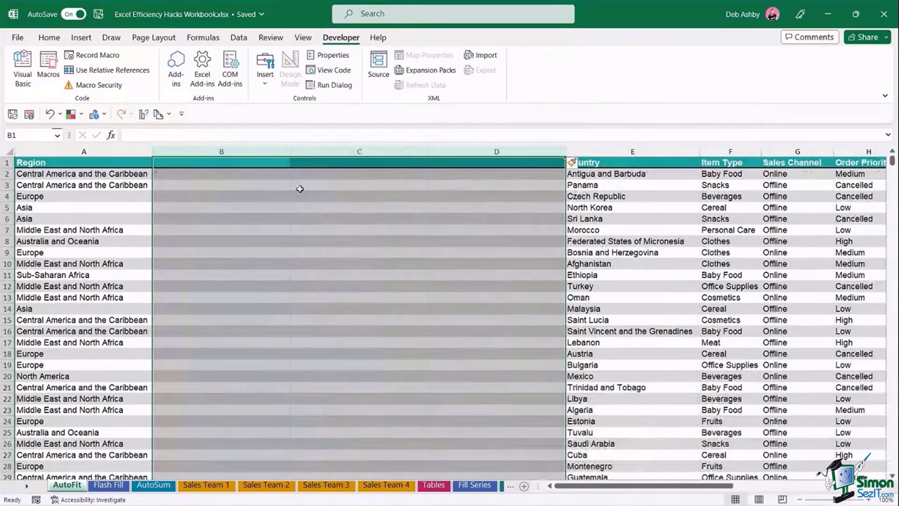
click(371, 267)
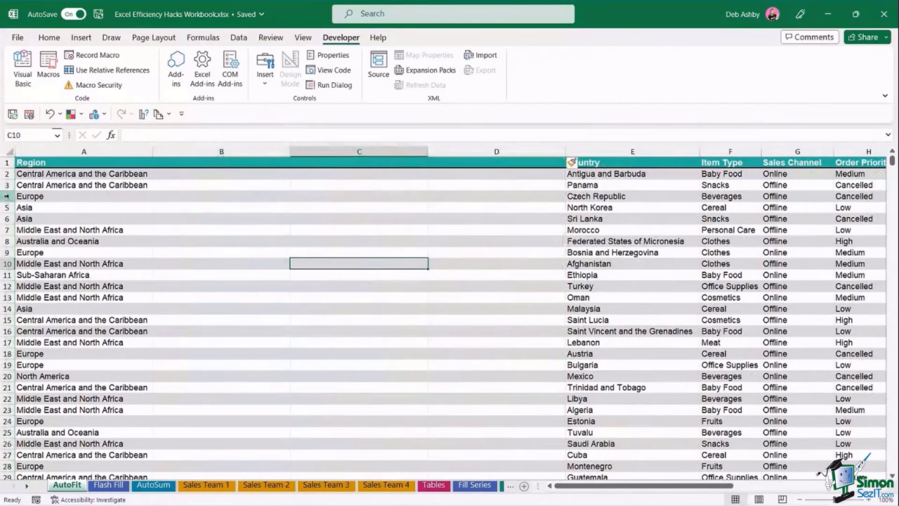
drag(4, 196, 3, 353)
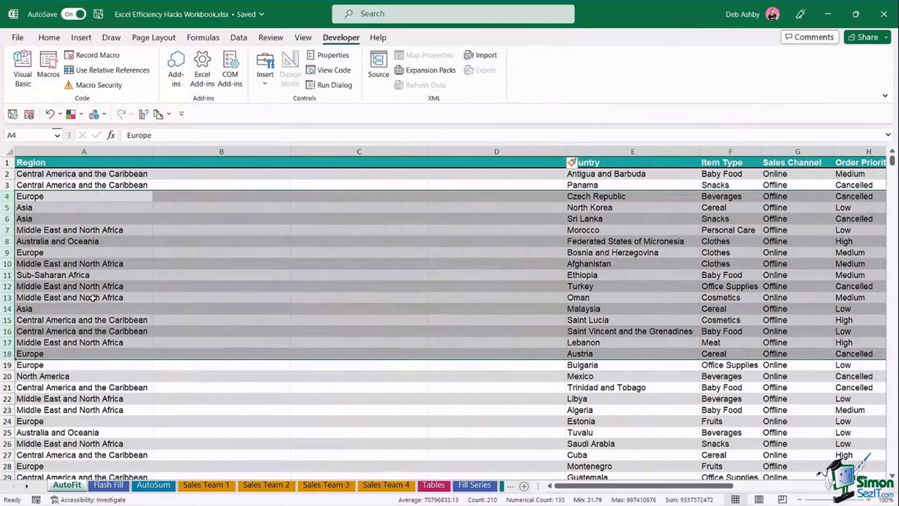
key(ctrl+shift+plus)
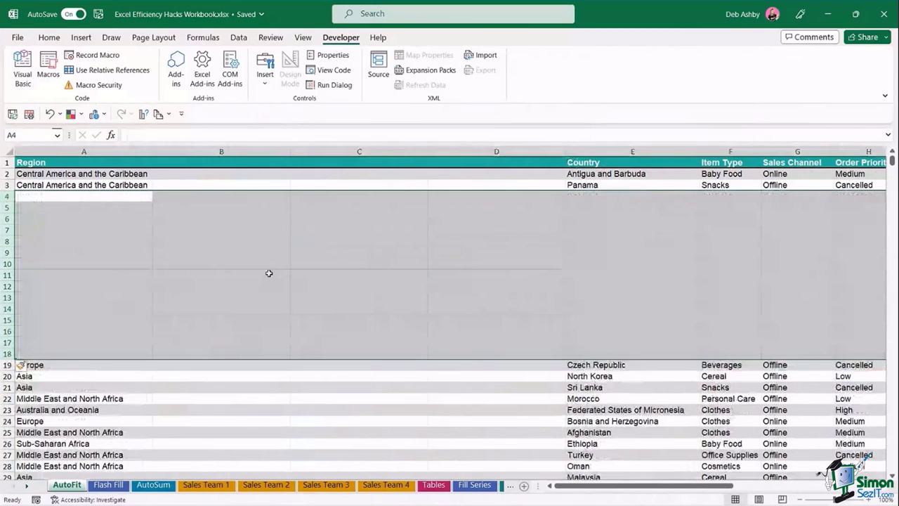
click(269, 273)
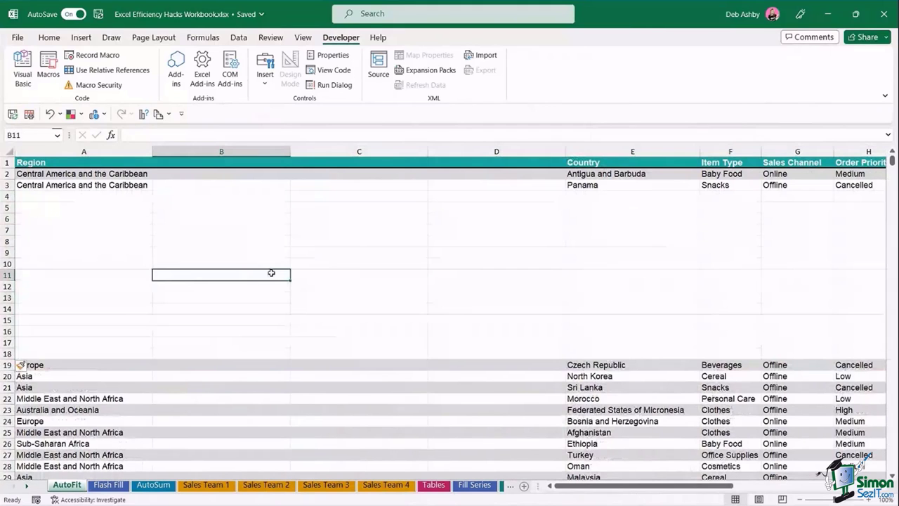
key(ctrl+z)
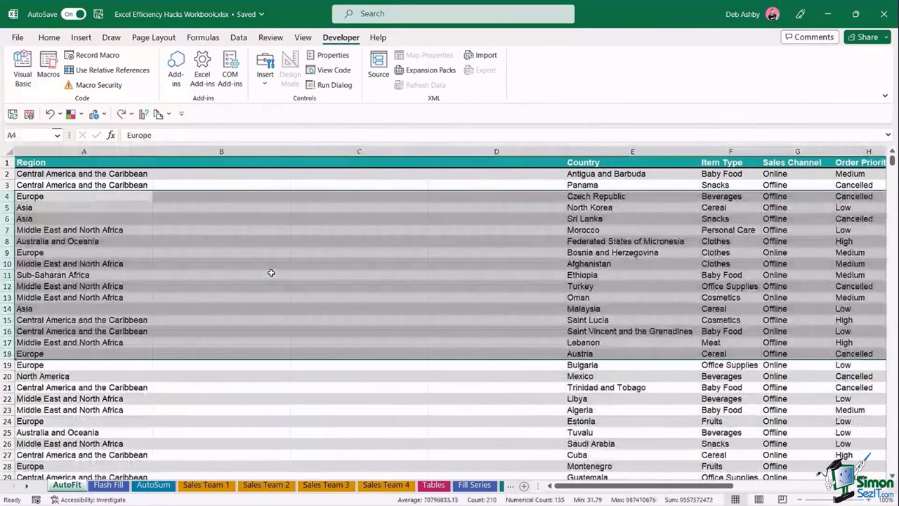
key(ctrl+z)
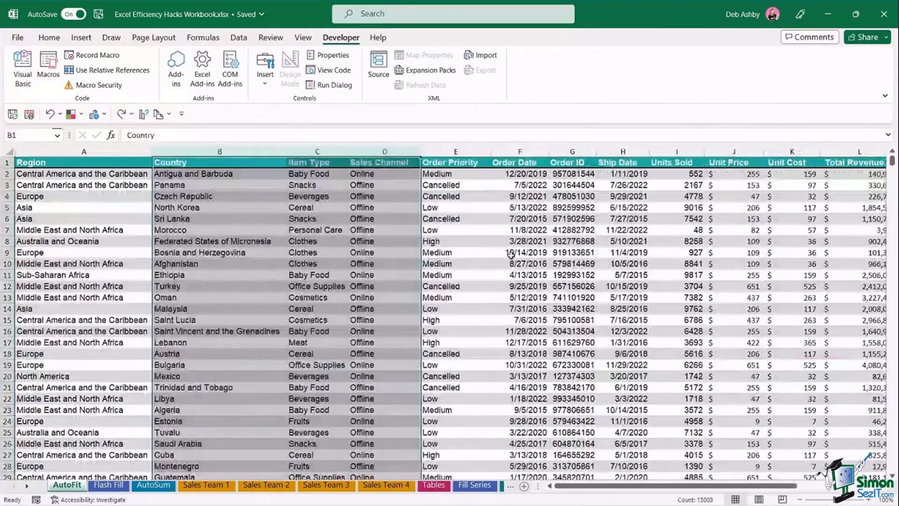
click(510, 254)
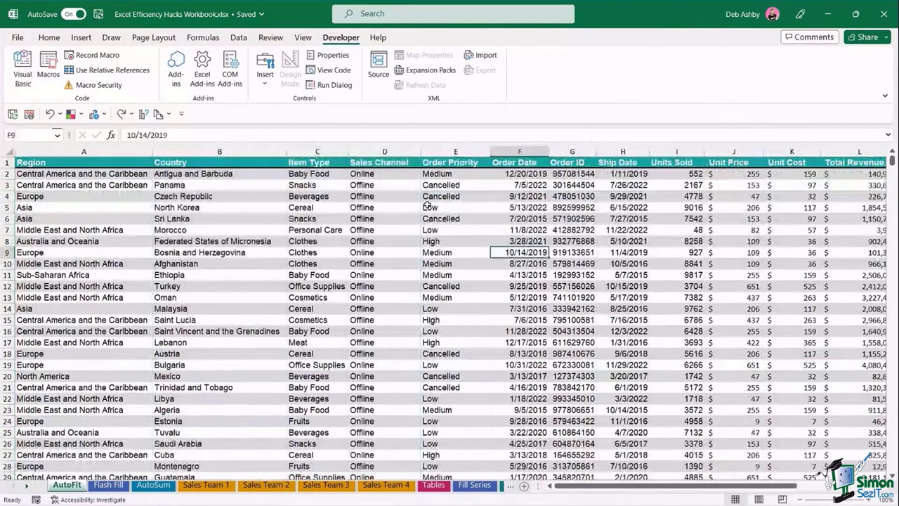
click(26, 486)
click(27, 486)
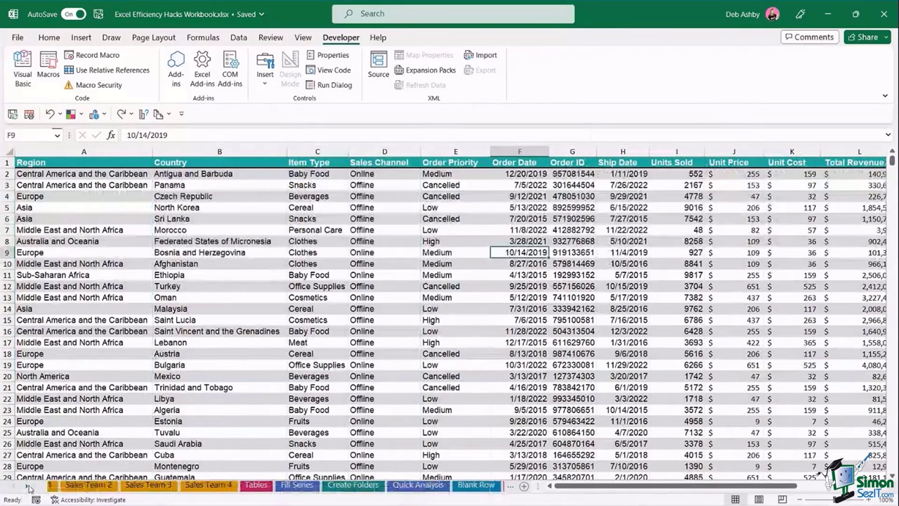
click(27, 486)
click(347, 485)
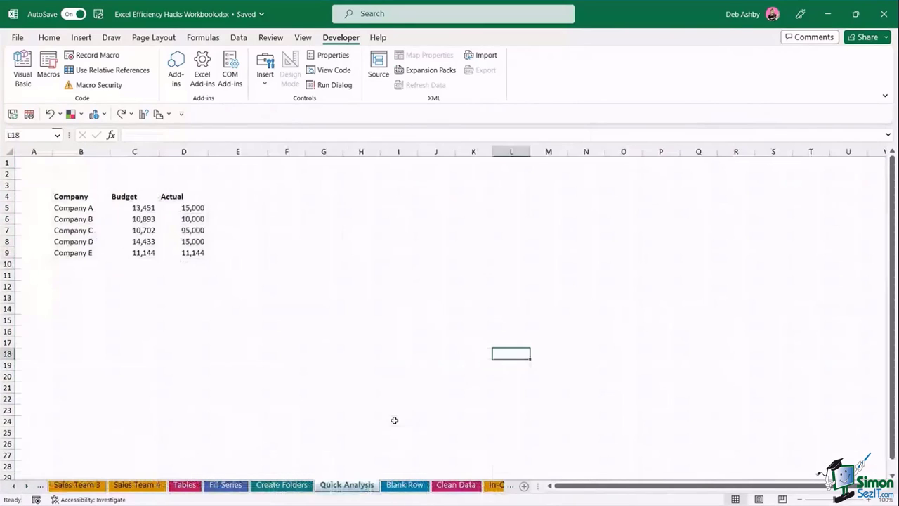
click(300, 246)
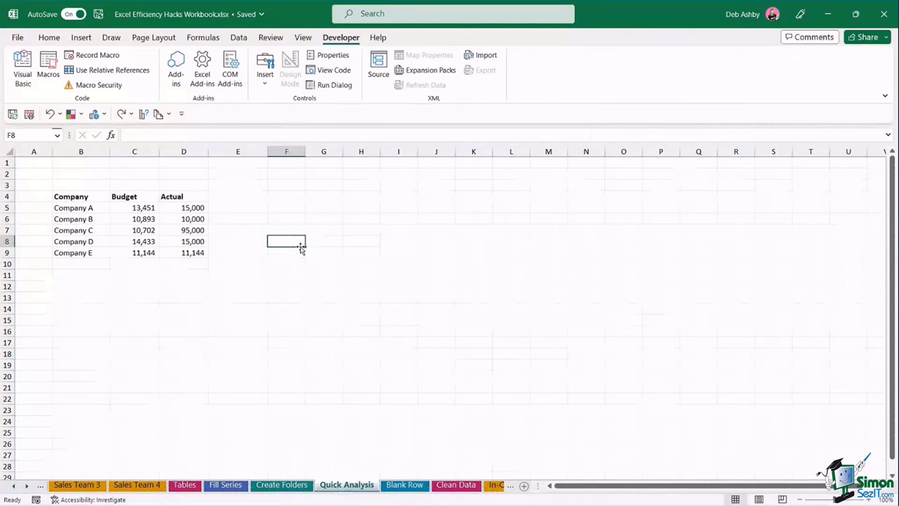
click(126, 207)
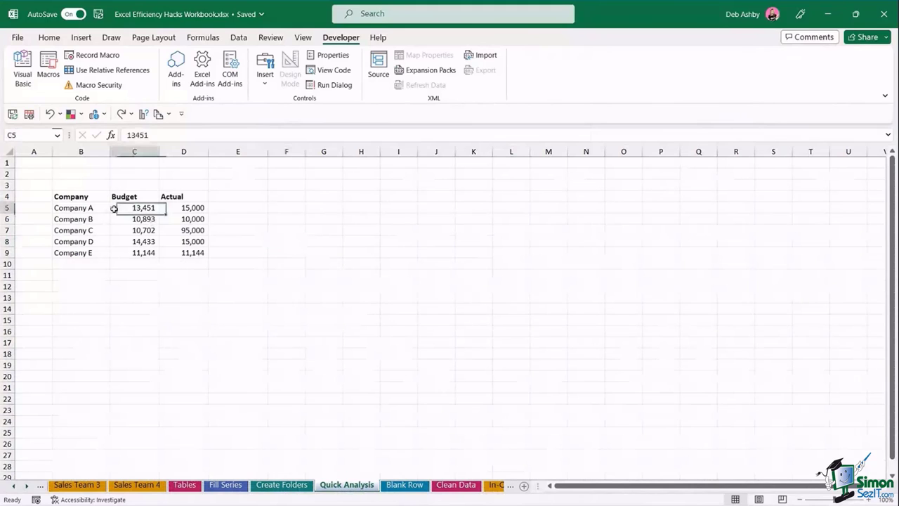
click(143, 231)
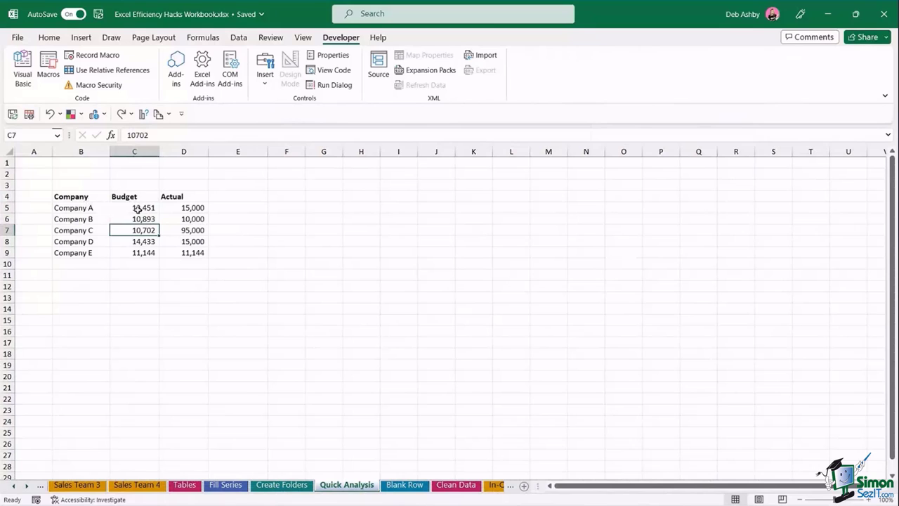
drag(86, 206, 84, 254)
drag(137, 208, 135, 243)
drag(198, 208, 196, 253)
click(241, 220)
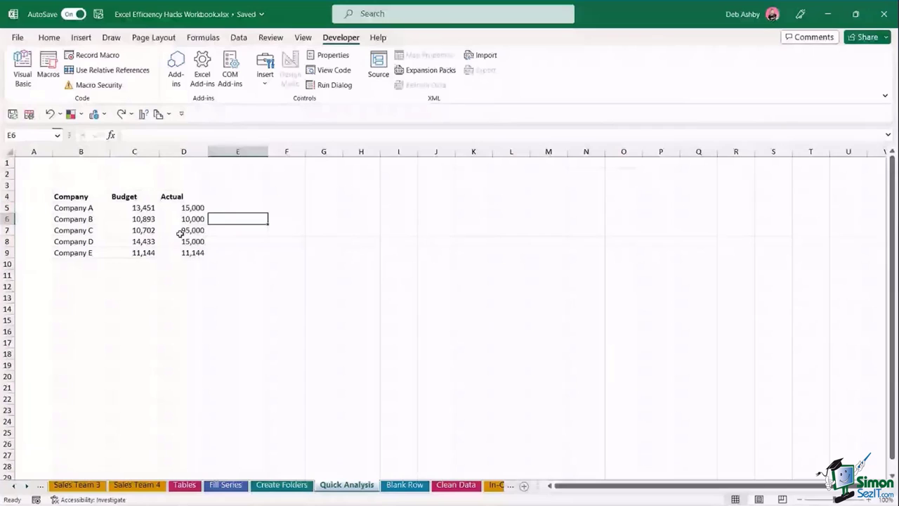
click(180, 233)
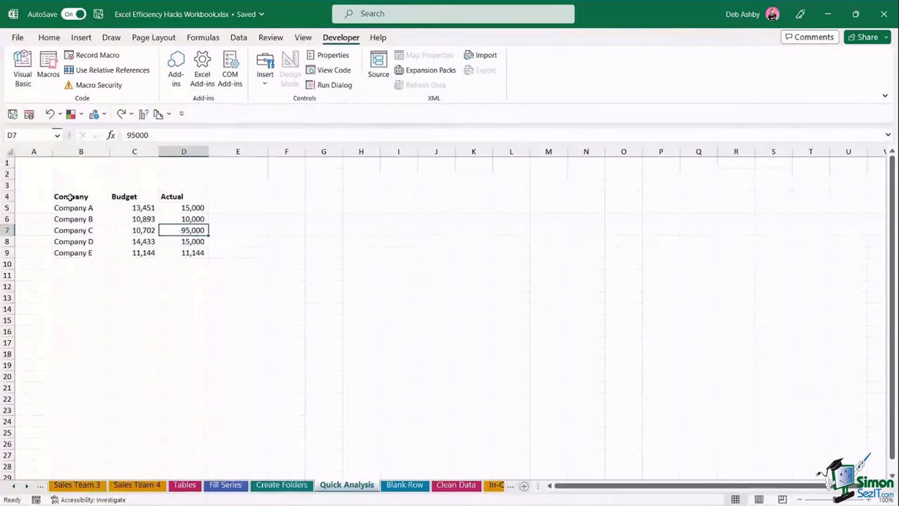
drag(68, 196, 179, 251)
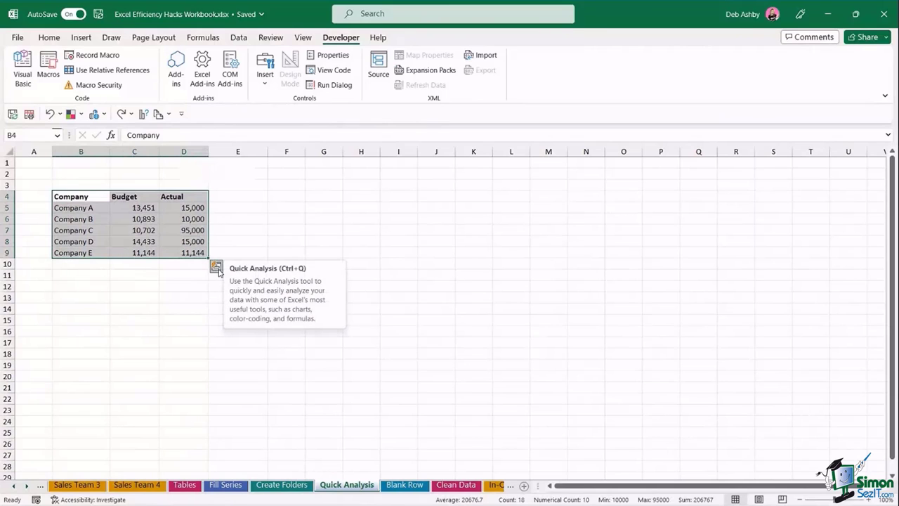
click(216, 267)
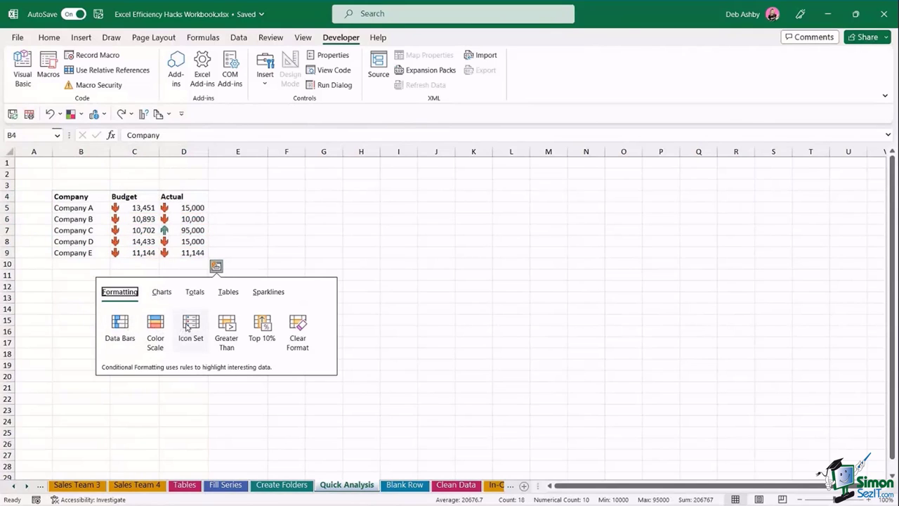
click(159, 293)
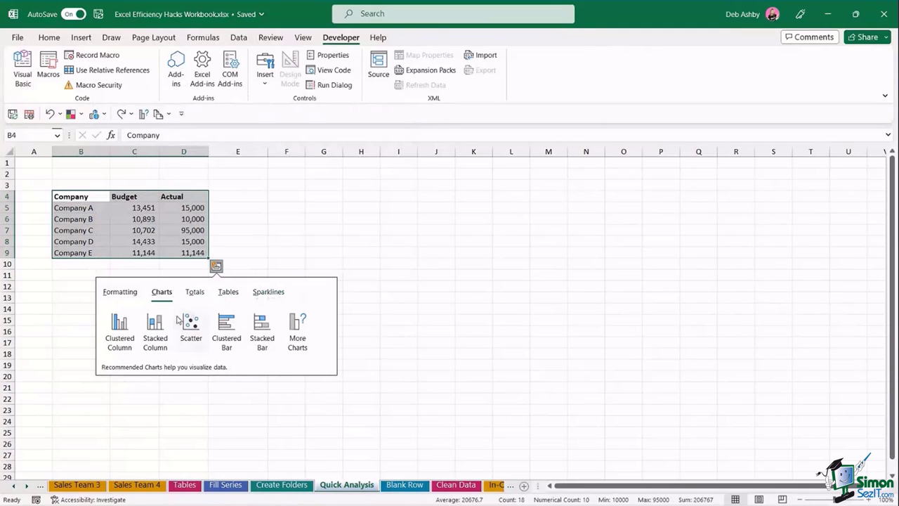
click(121, 324)
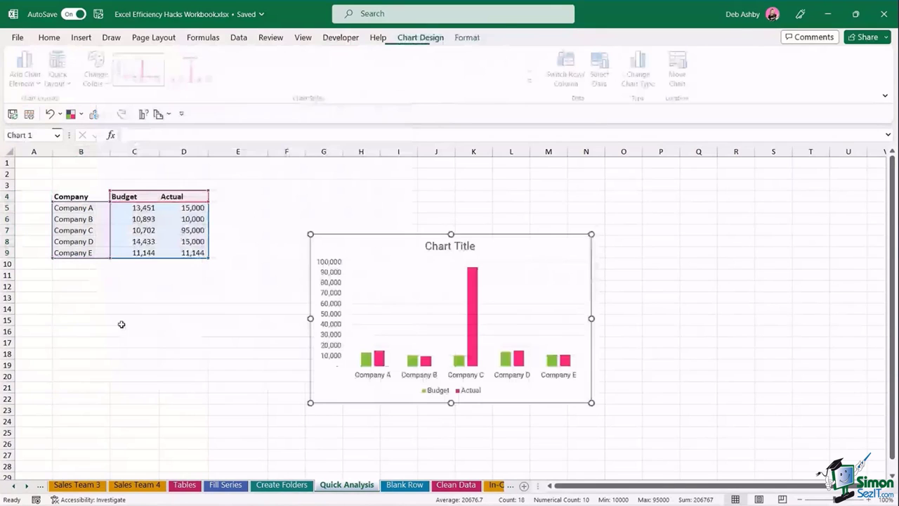
drag(400, 248, 355, 204)
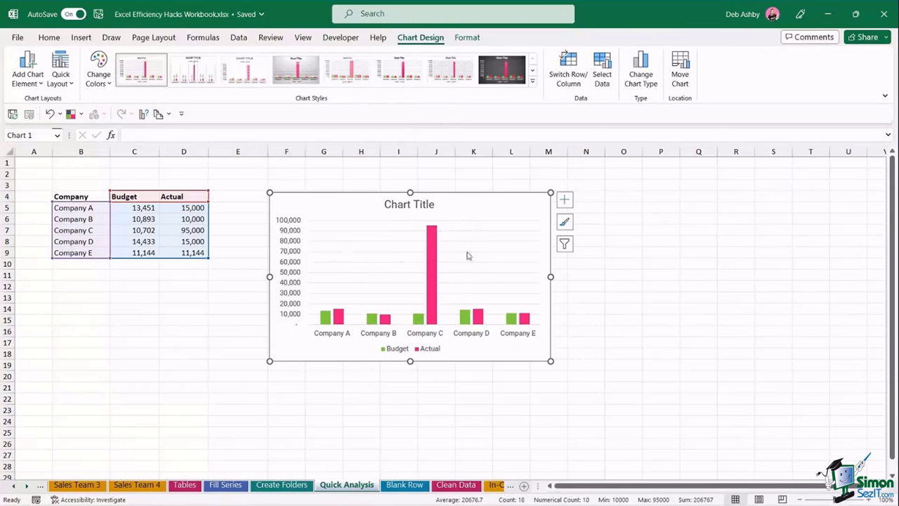
key(Delete)
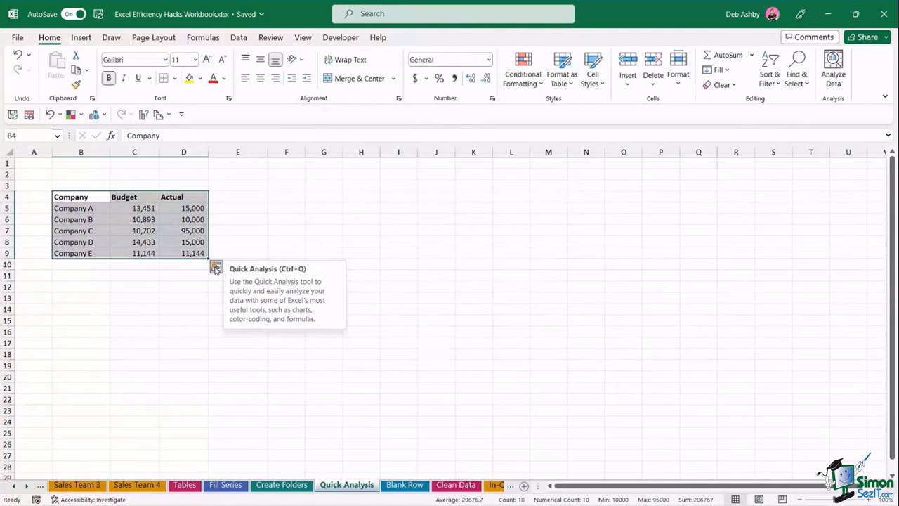
- Delete the Budget column from the table
click(263, 232)
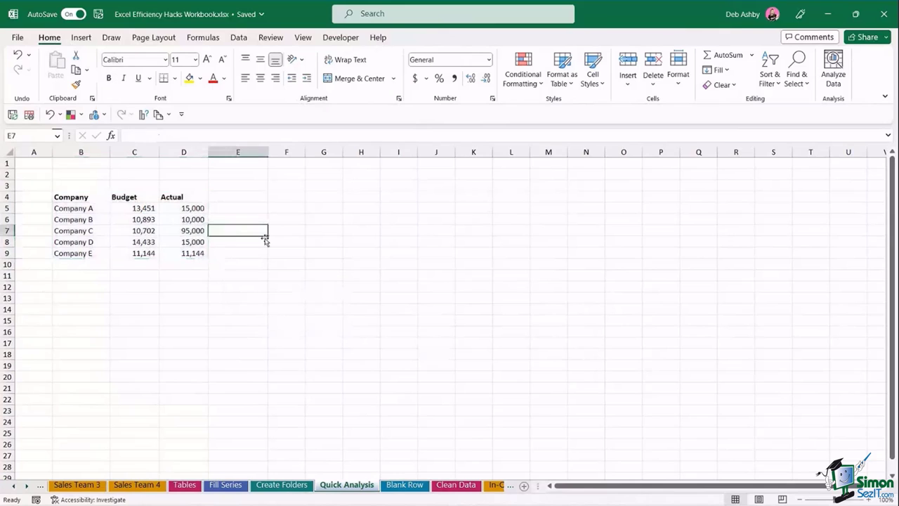
click(321, 257)
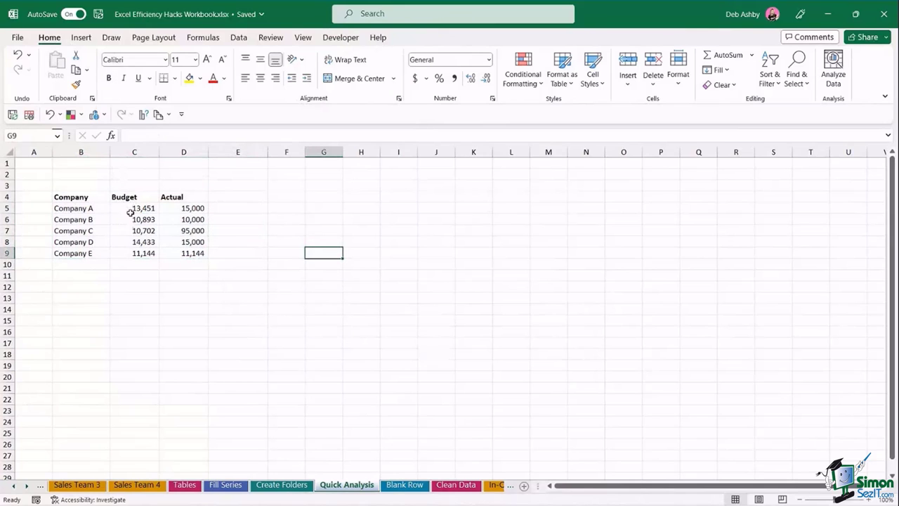
click(134, 152)
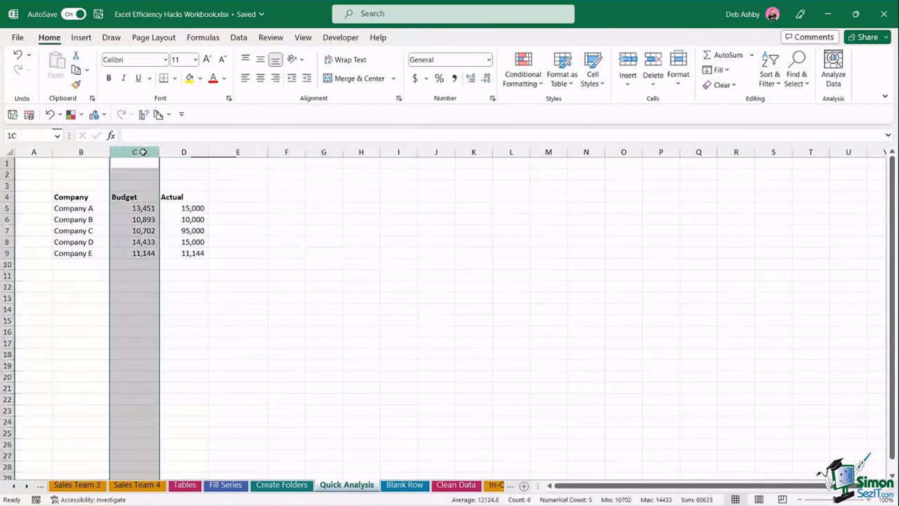
right_click(145, 153)
click(177, 288)
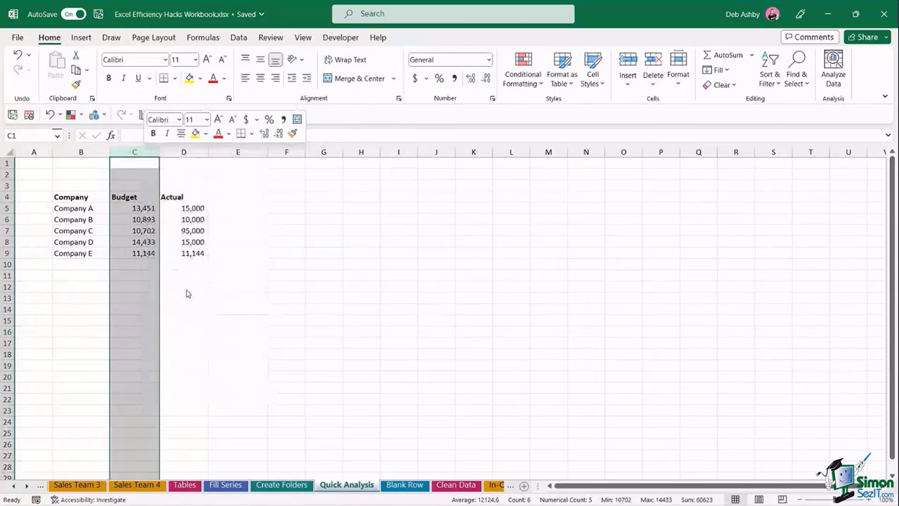
click(351, 287)
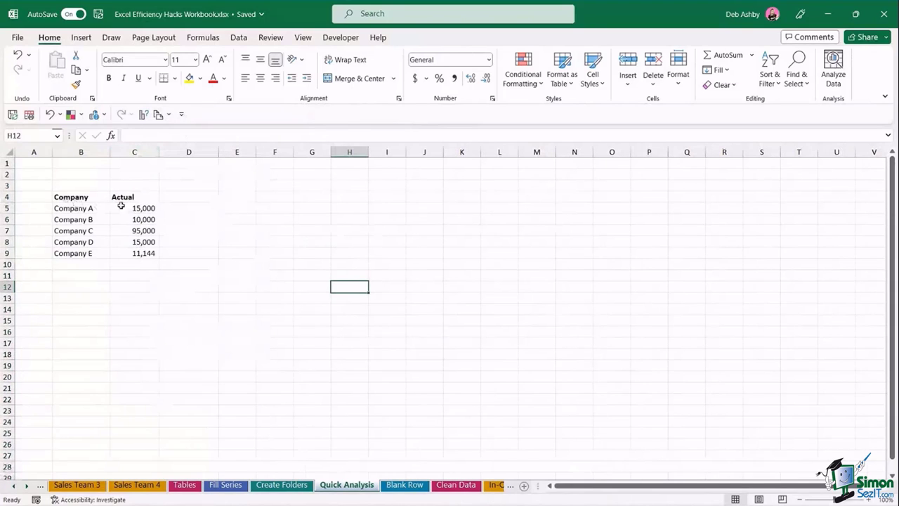
- Add a Running Total of Actual via Quick Analysis Totals, checking the =SUM($C$5:C5) formulas
drag(71, 197, 140, 254)
click(167, 267)
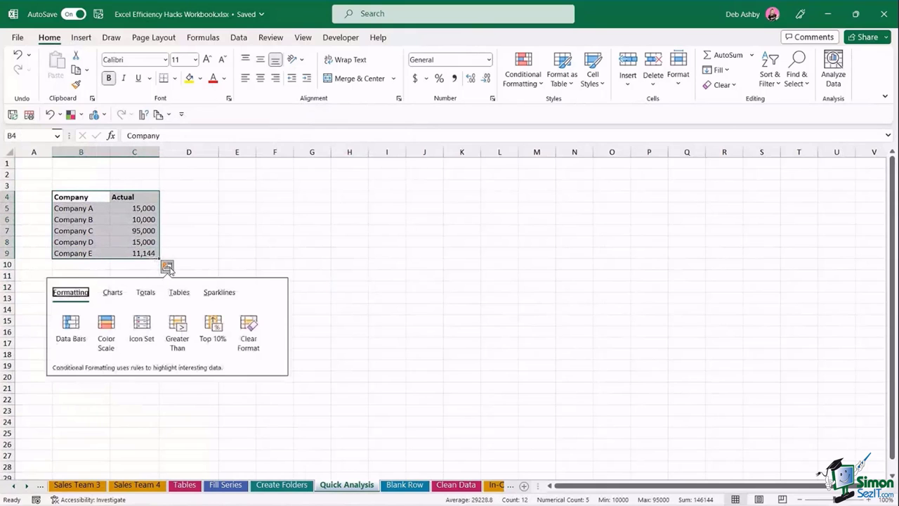
click(147, 294)
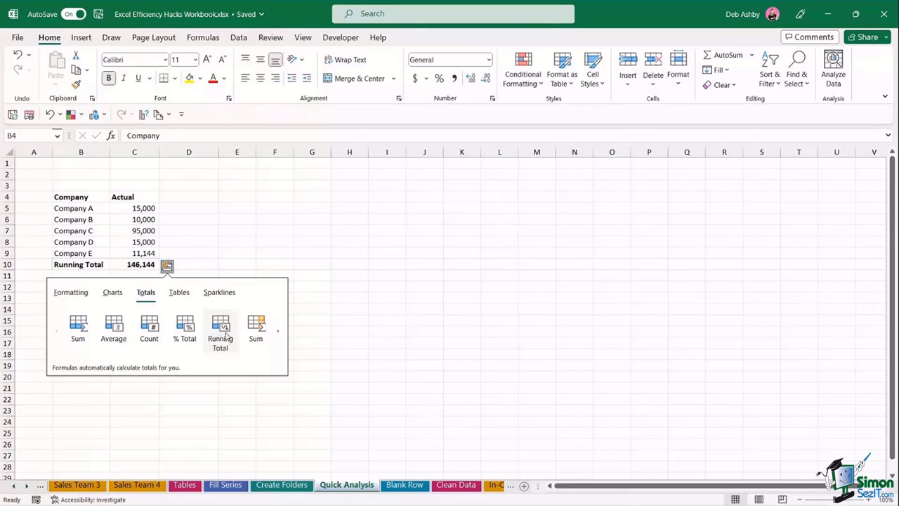
click(279, 334)
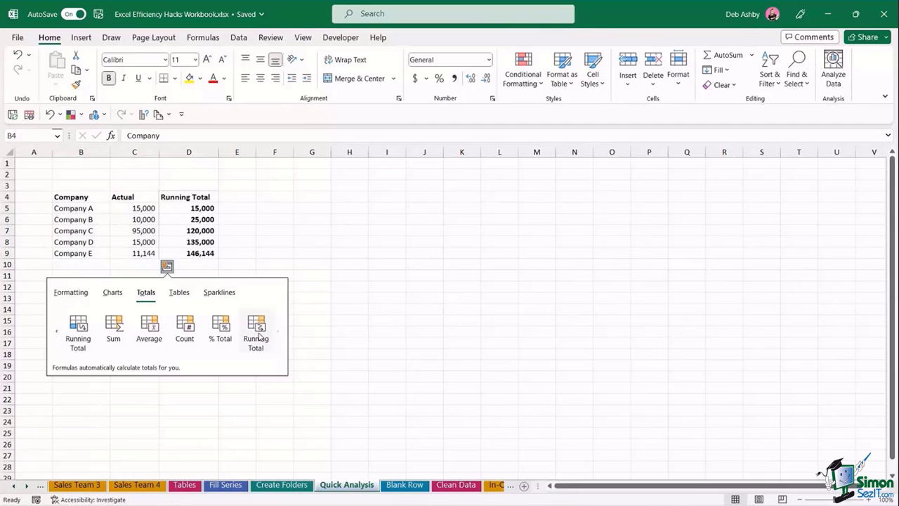
click(257, 336)
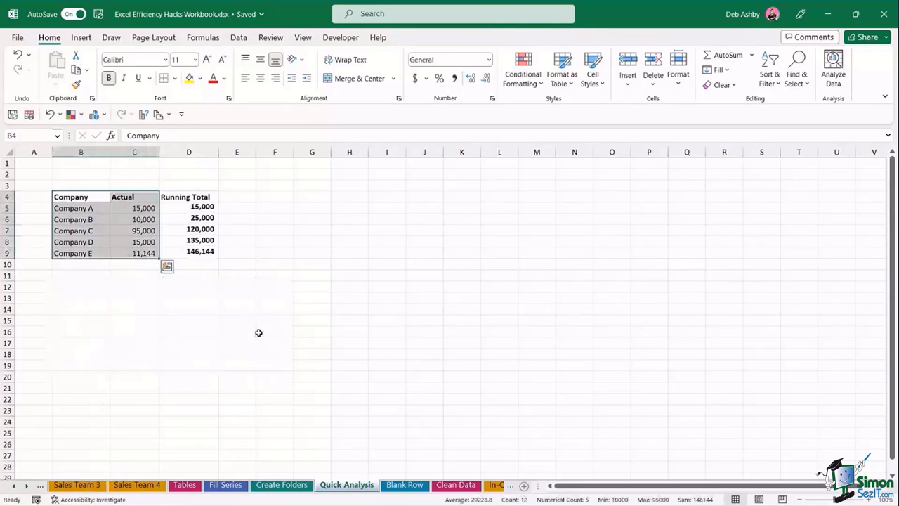
click(277, 279)
click(187, 208)
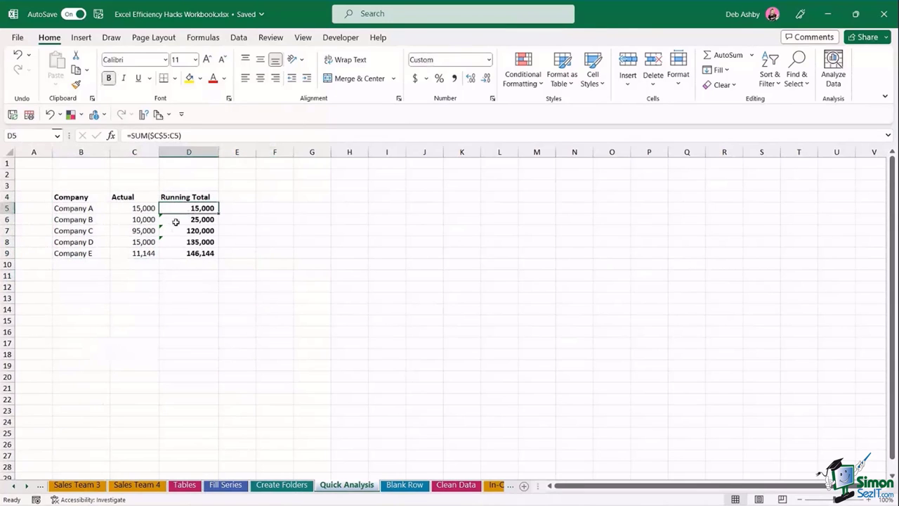
click(161, 219)
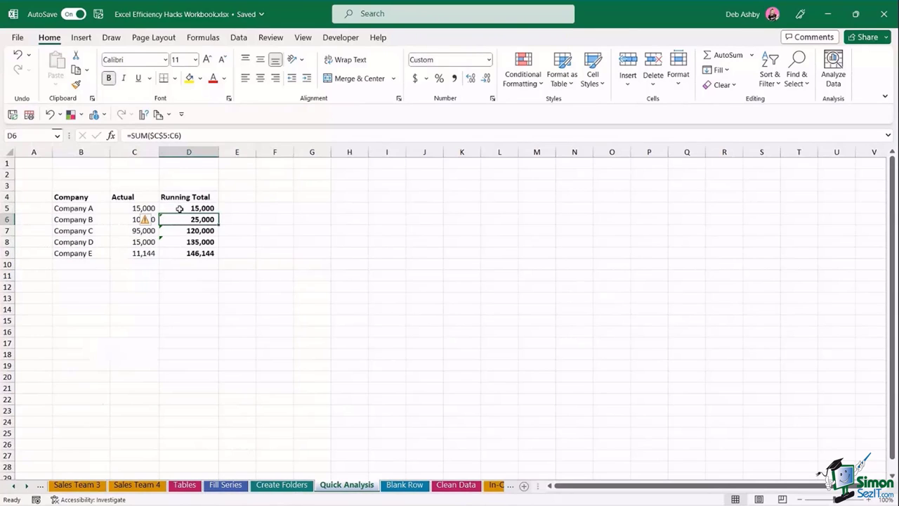
- Clear the Running Total values from column D
click(191, 152)
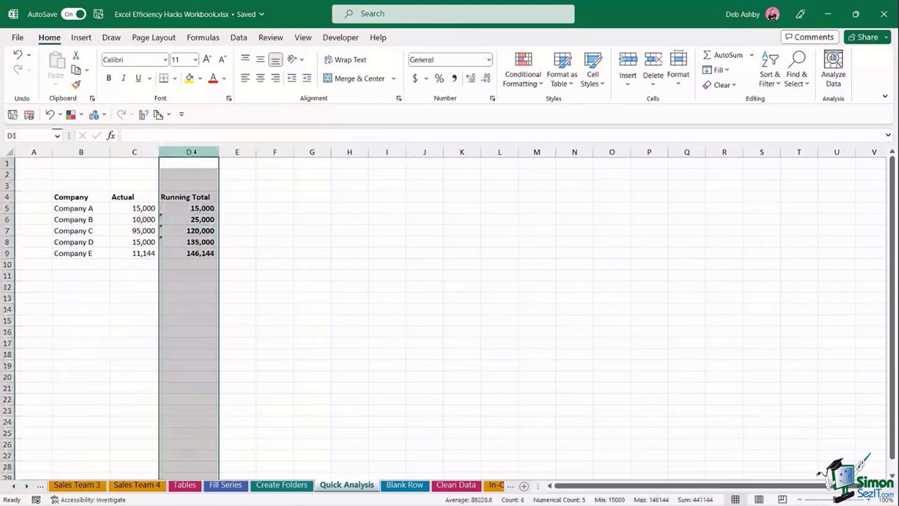
key(Delete)
click(271, 313)
- Add a % Total column of each company's Actual share via Quick Analysis, then open Blank Row
drag(95, 197, 145, 257)
click(166, 266)
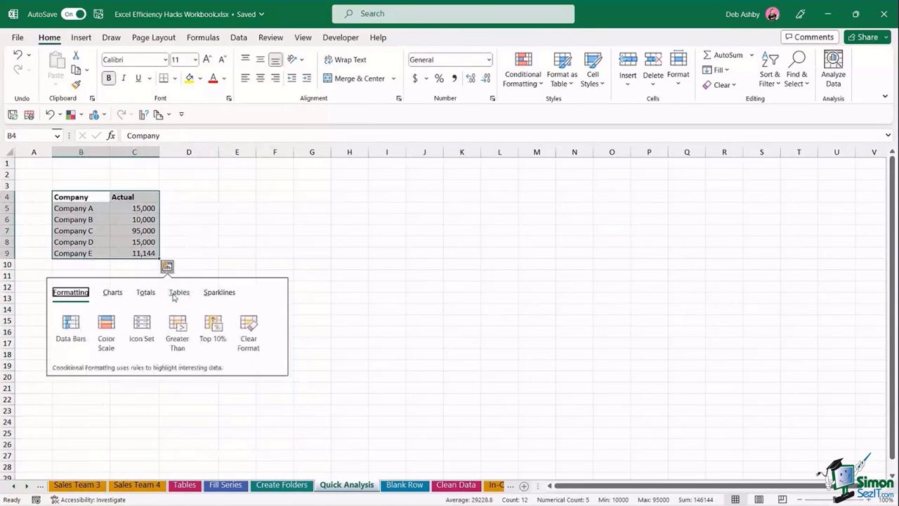
click(146, 293)
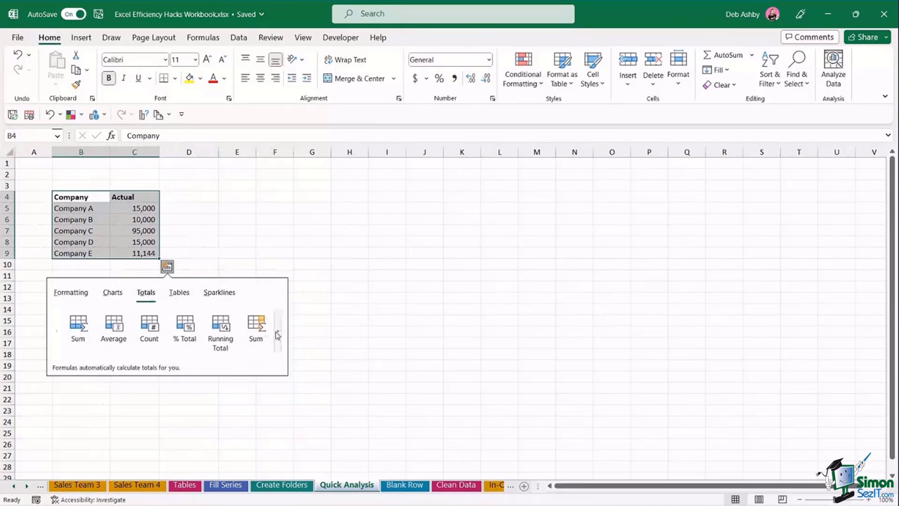
click(278, 331)
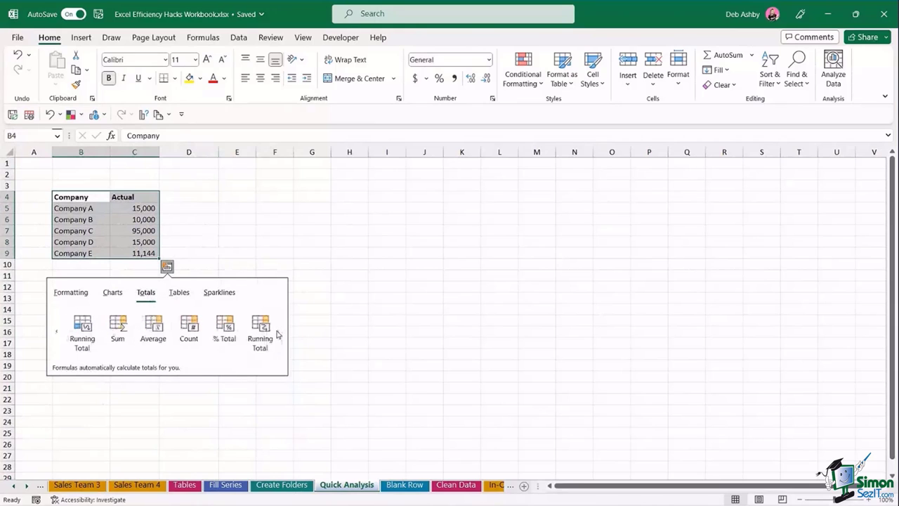
click(220, 331)
click(289, 309)
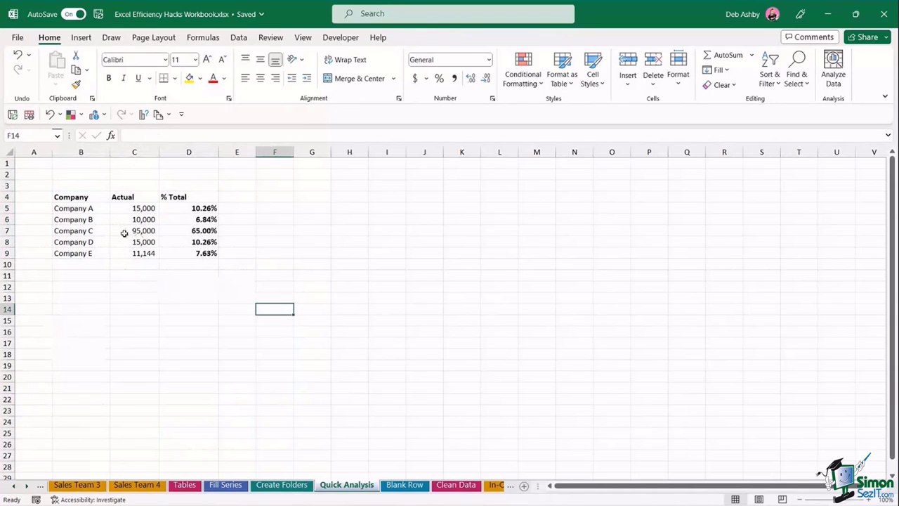
click(181, 233)
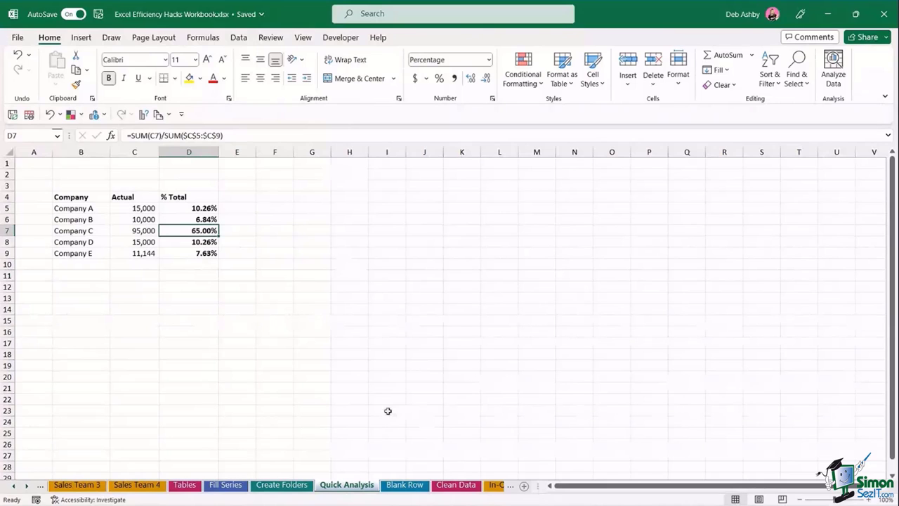
click(414, 489)
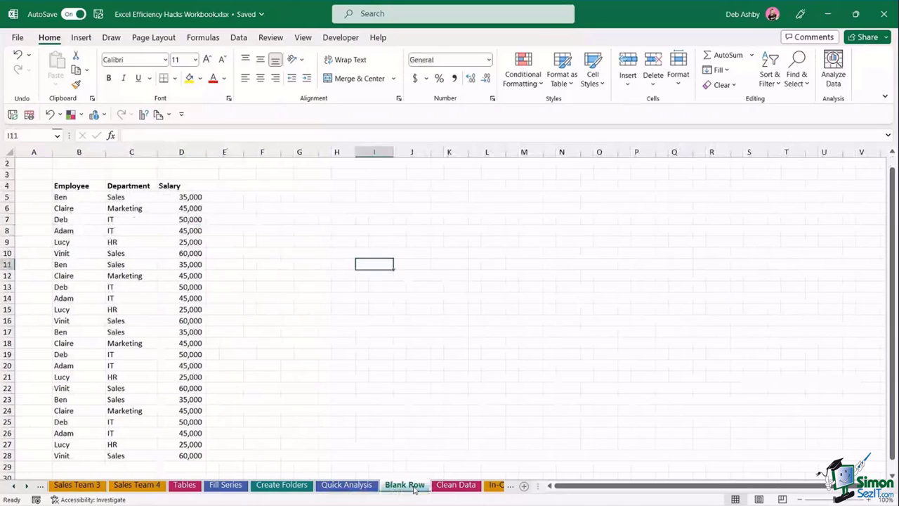
- Look over the Blank Row sheet's Employee, Department and Salary list from Ben to Vinit
click(373, 231)
click(341, 220)
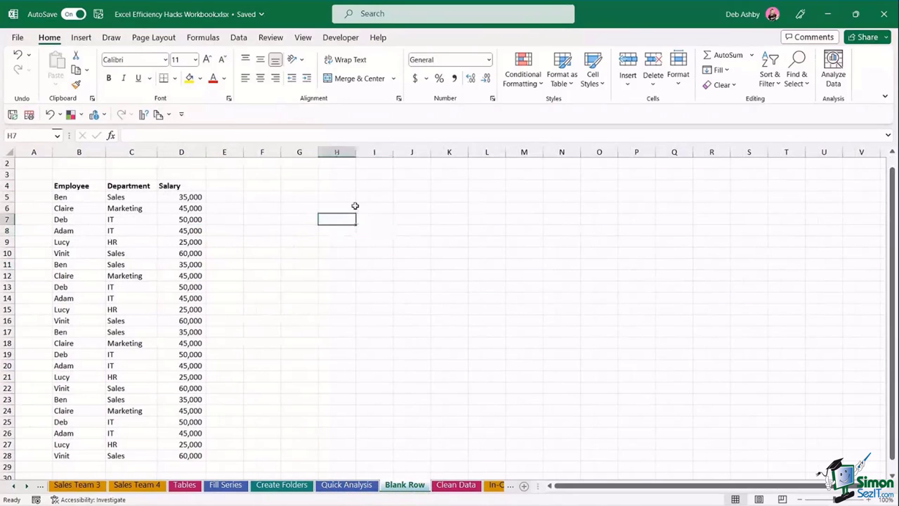
click(417, 254)
click(343, 219)
click(386, 196)
click(408, 184)
click(449, 179)
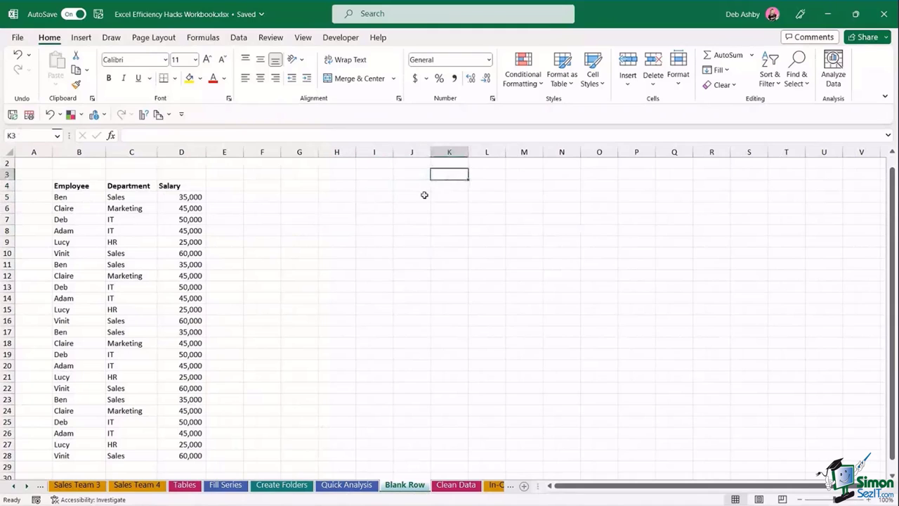
click(374, 231)
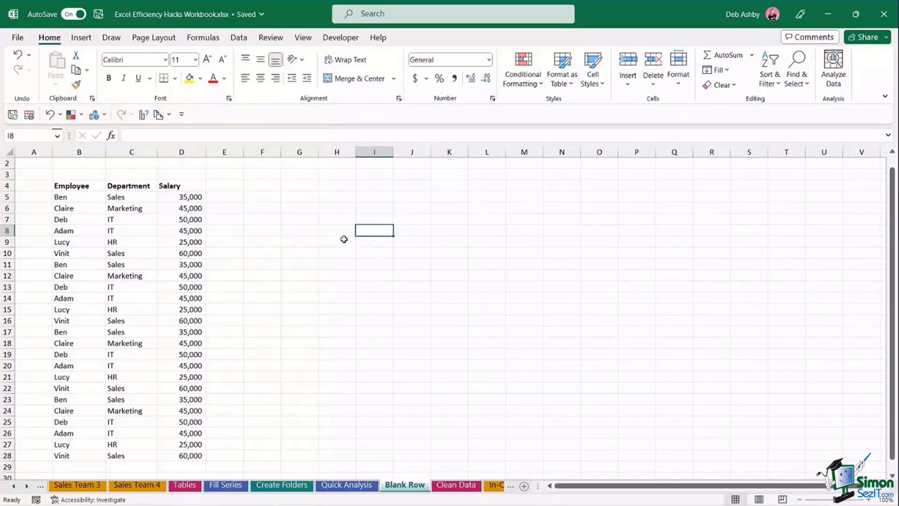
click(313, 233)
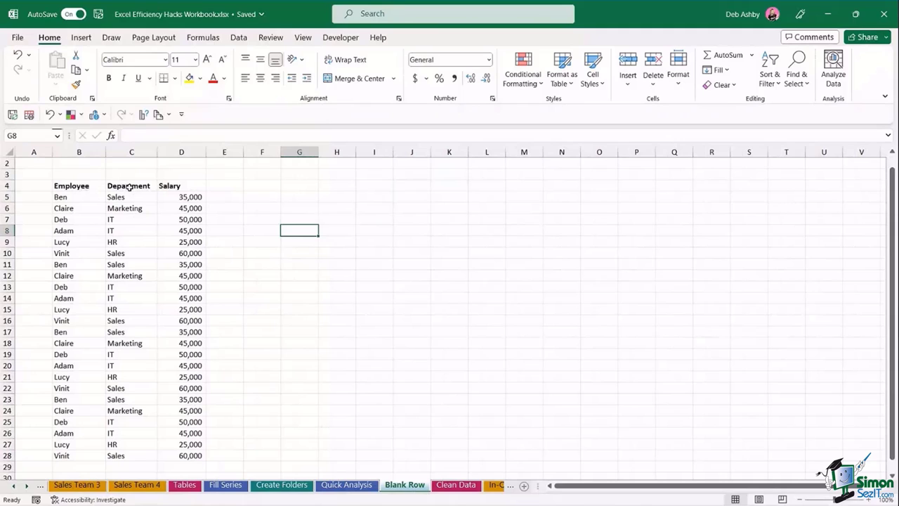
click(190, 190)
click(312, 228)
click(6, 208)
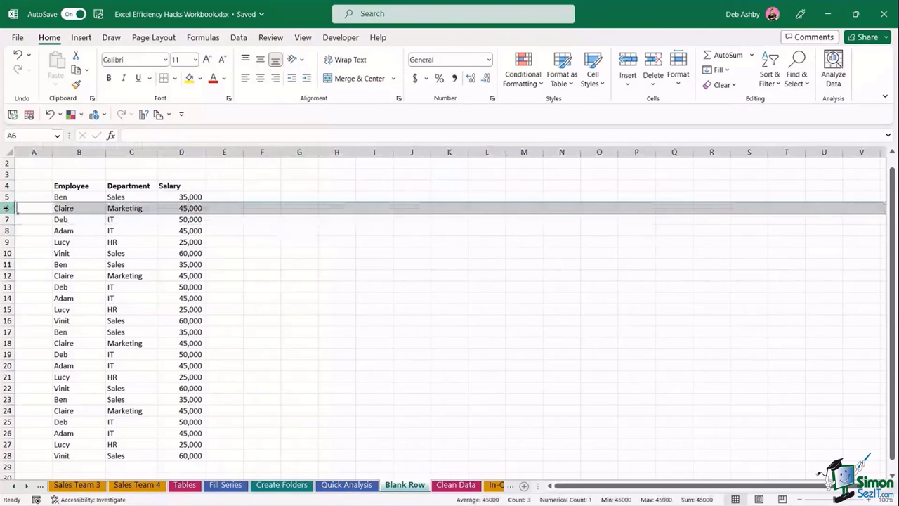
right_click(7, 210)
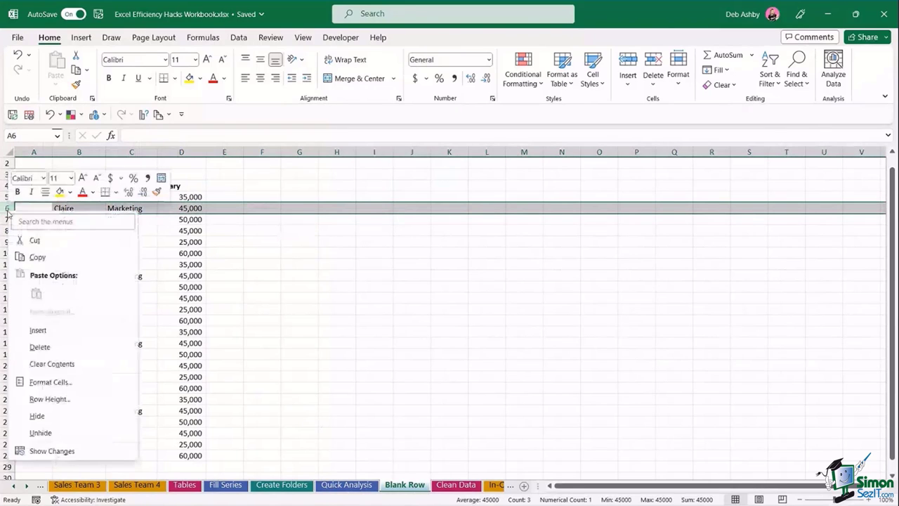
click(42, 328)
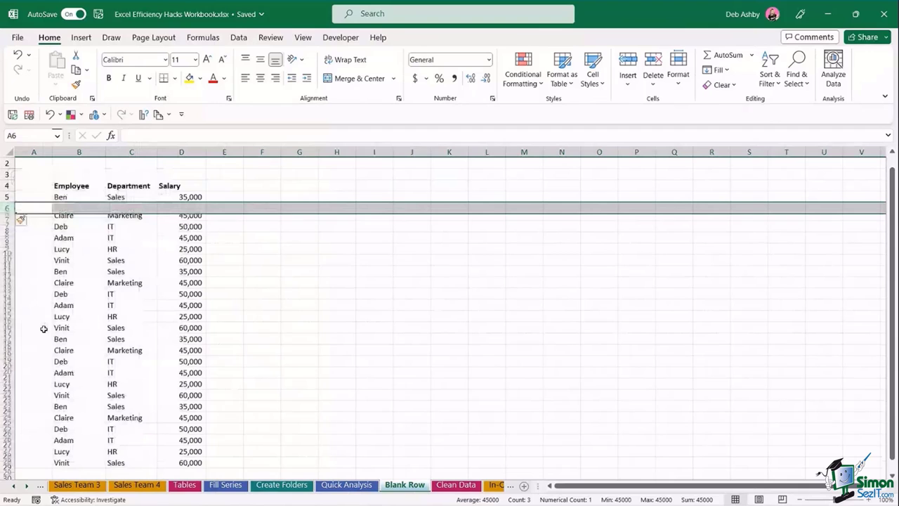
click(7, 230)
right_click(7, 231)
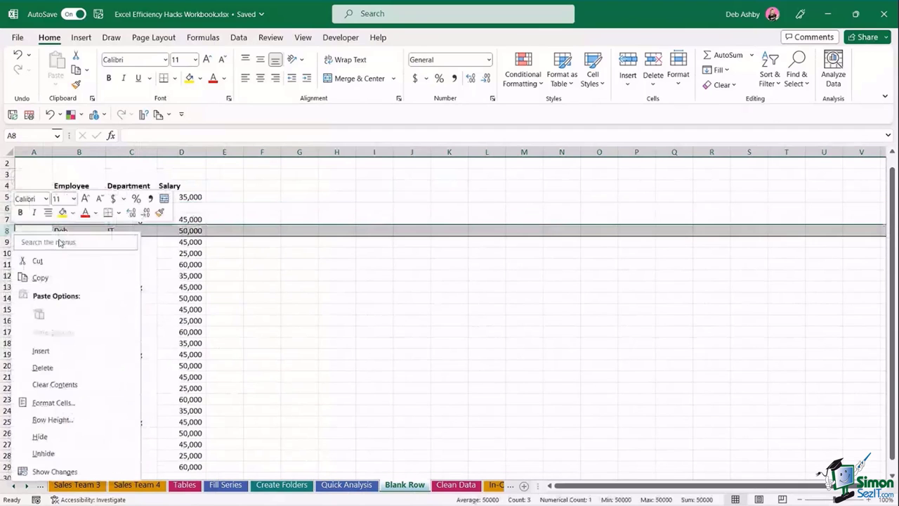
click(55, 353)
click(110, 288)
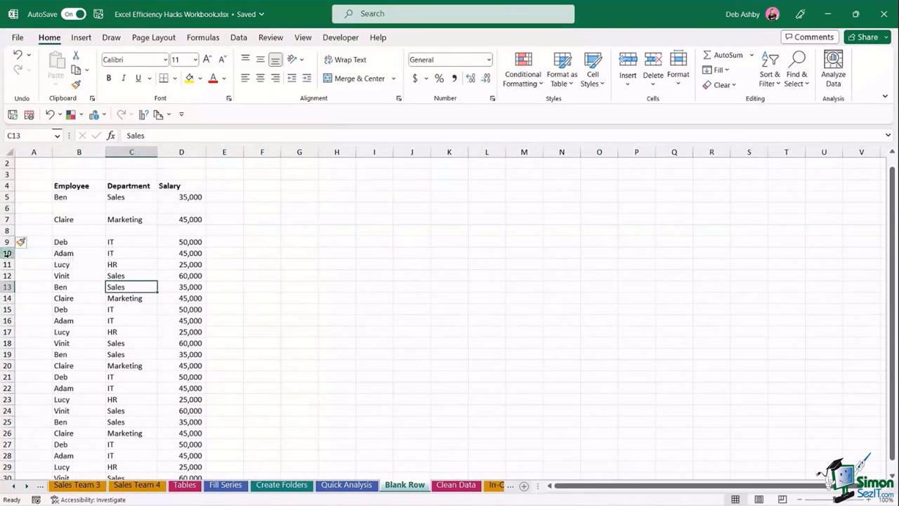
click(7, 253)
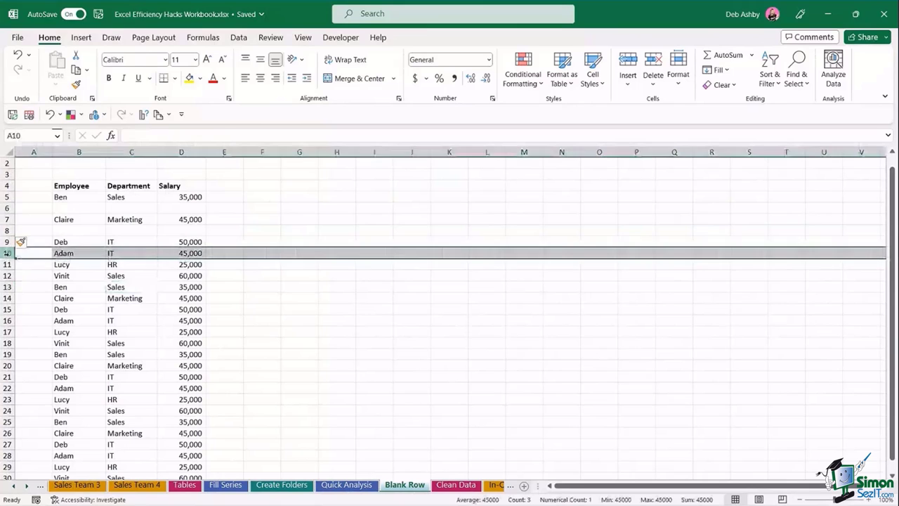
right_click(7, 253)
click(39, 124)
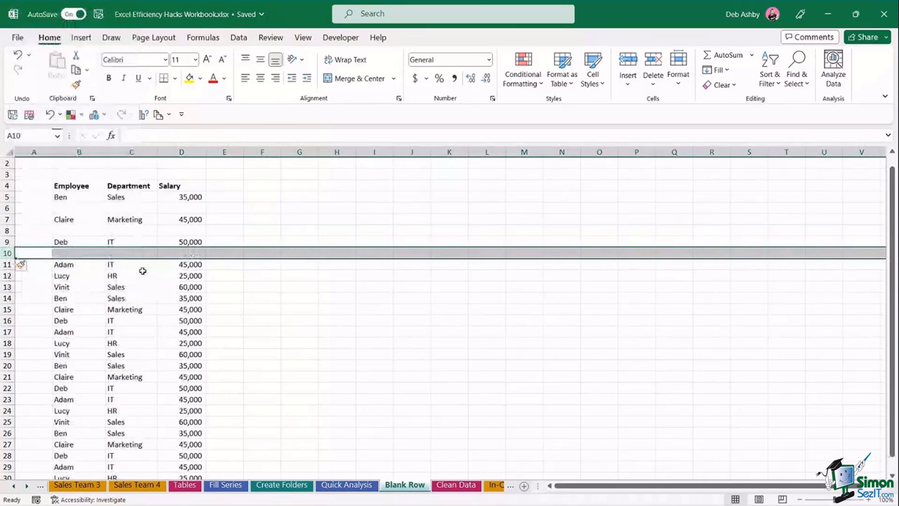
click(248, 332)
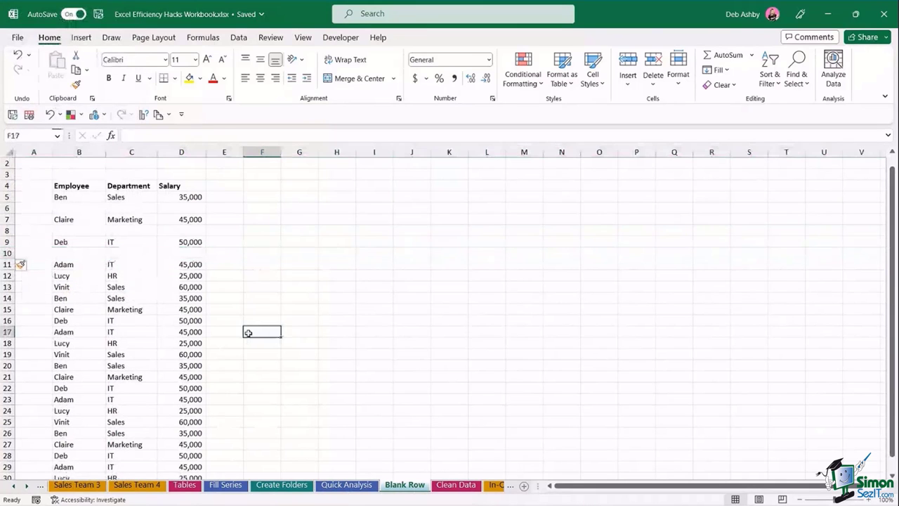
key(ctrl+z)
key(ctrl+z)
key(ctrl+z)
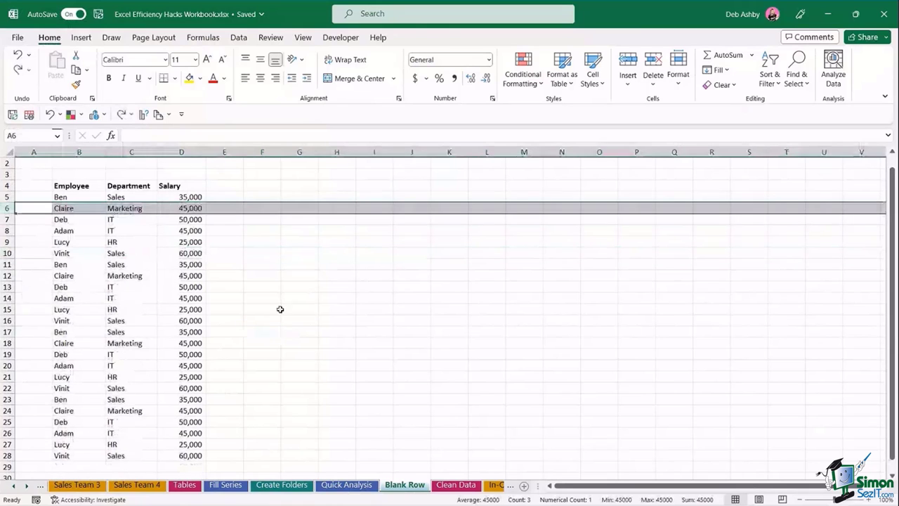
click(275, 308)
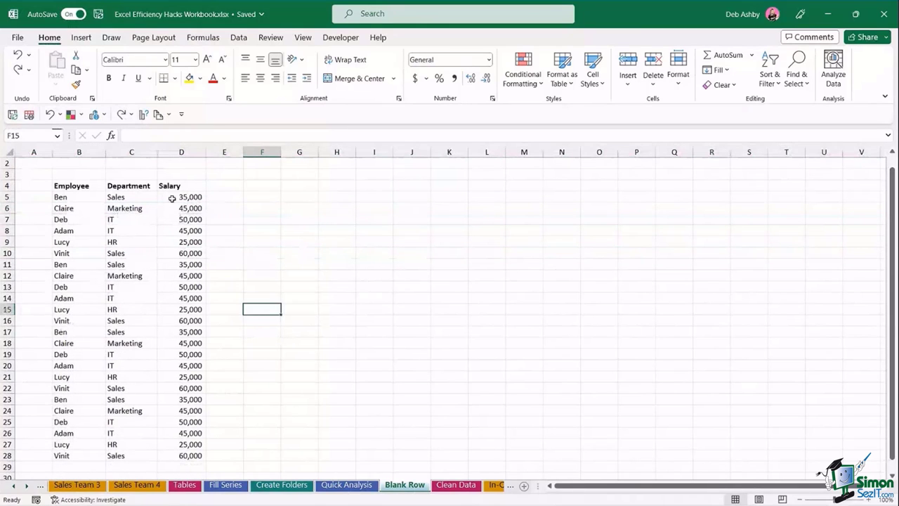
- Number the employee records 1 to 24 in column E, starting from 1 and 2 in E5:E6
click(221, 197)
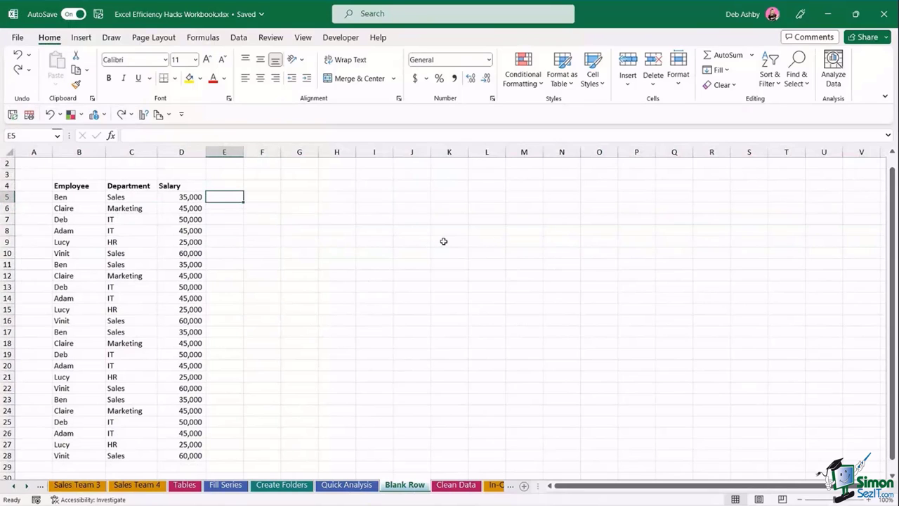
text(1)
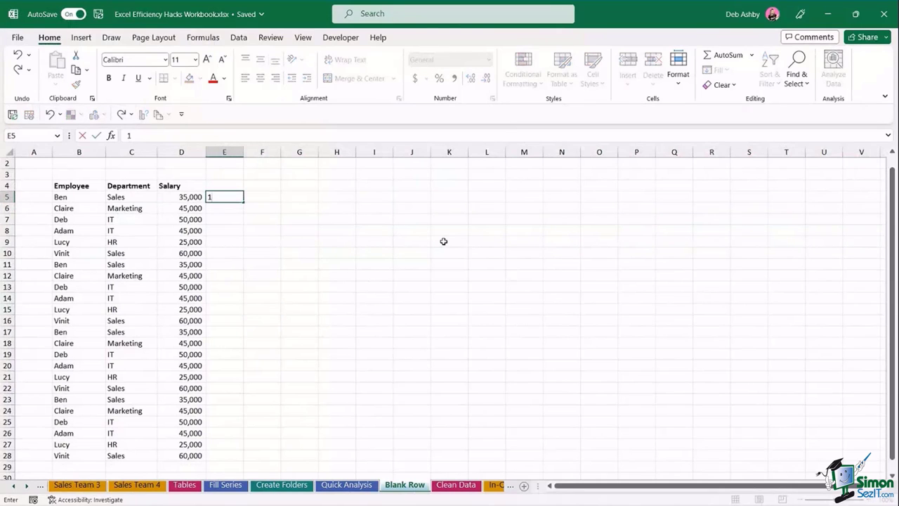
key(Return)
text(2)
key(Return)
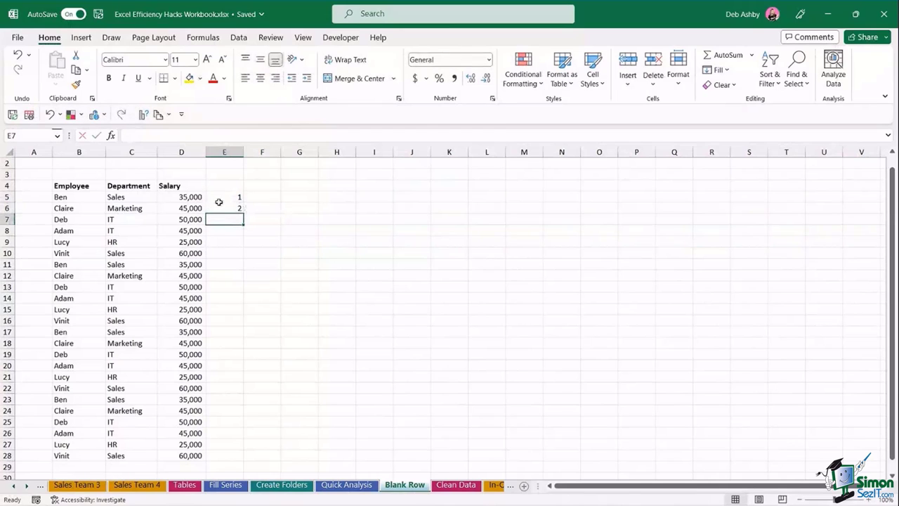
drag(224, 197, 246, 455)
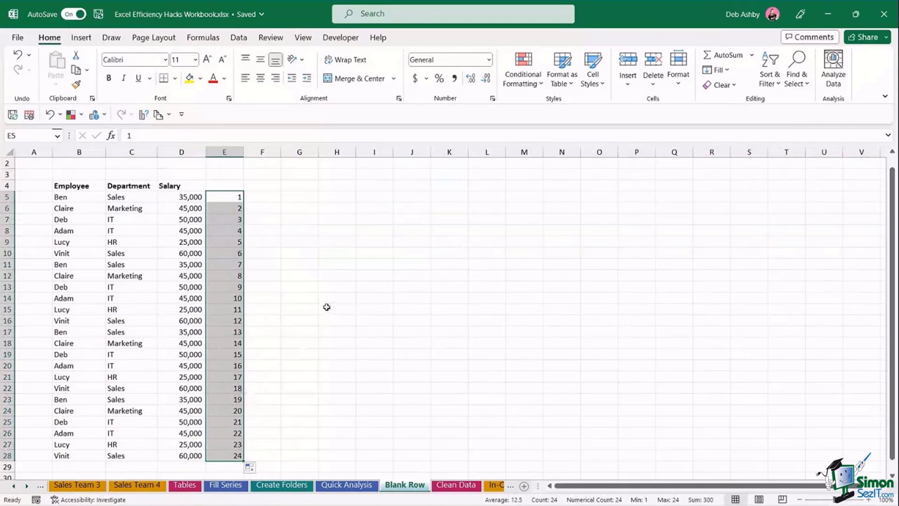
- Copy the 1–24 sequence and paste it again starting at E29 below the records
key(ctrl+c)
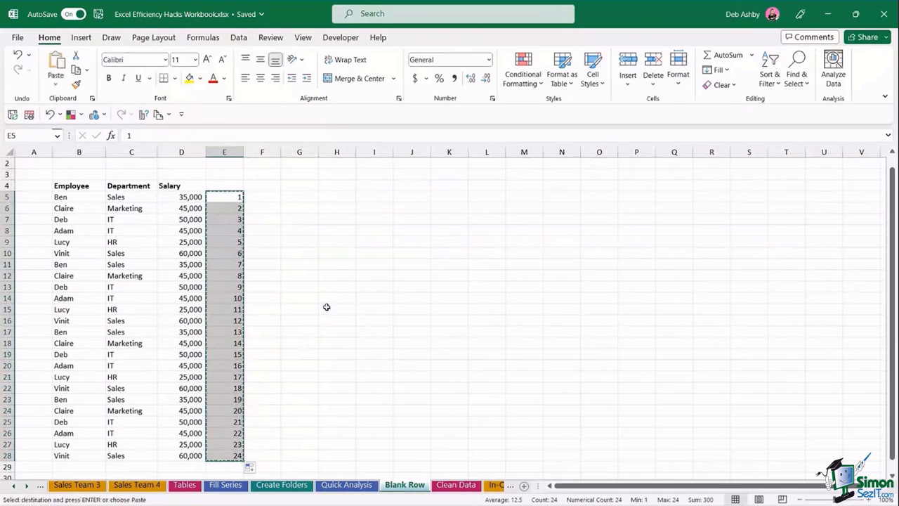
scroll(316, 314, down, 3)
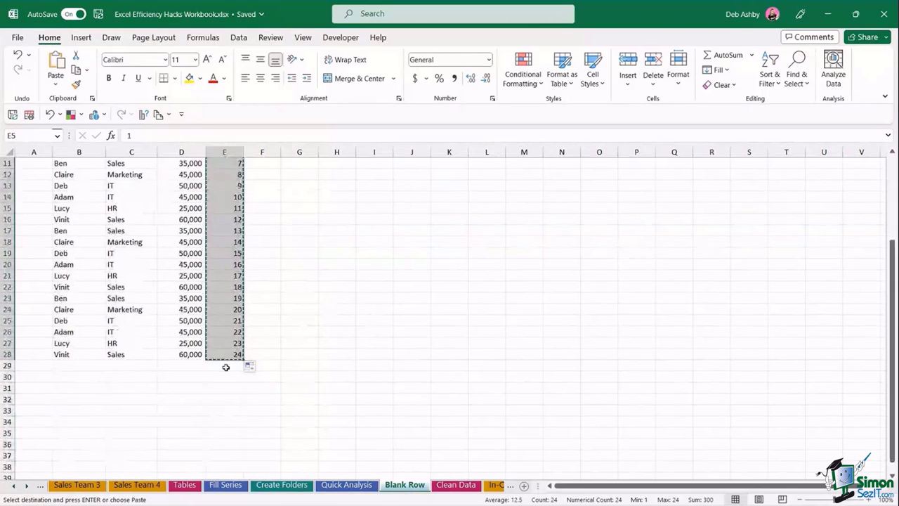
click(224, 366)
key(ctrl+v)
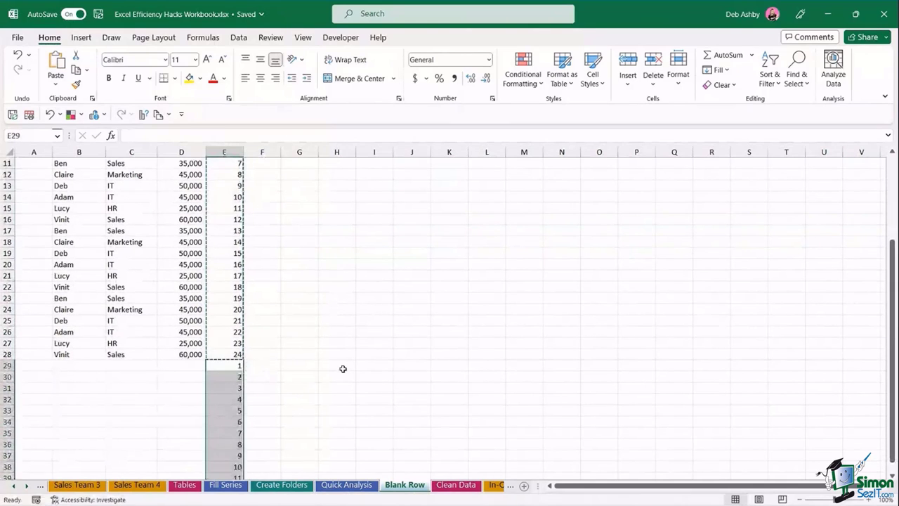
key(Escape)
scroll(343, 369, up, 2)
scroll(285, 304, up, 2)
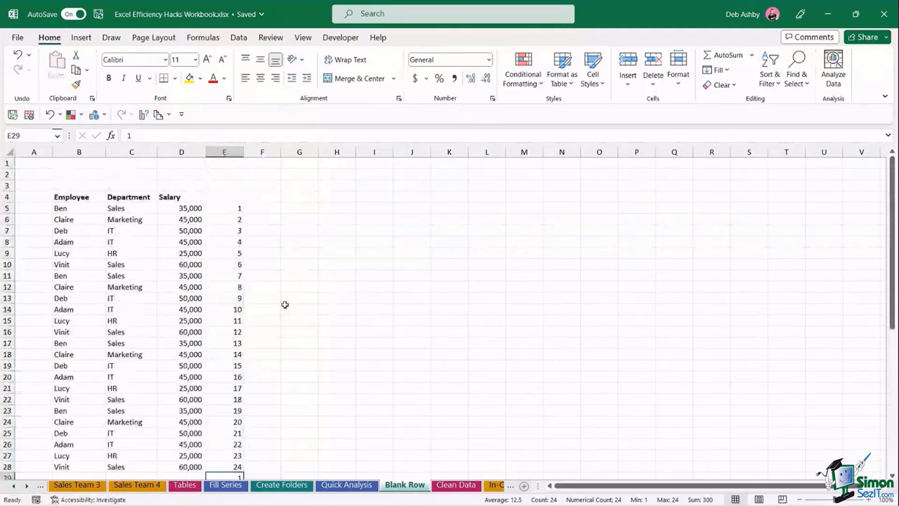
click(227, 243)
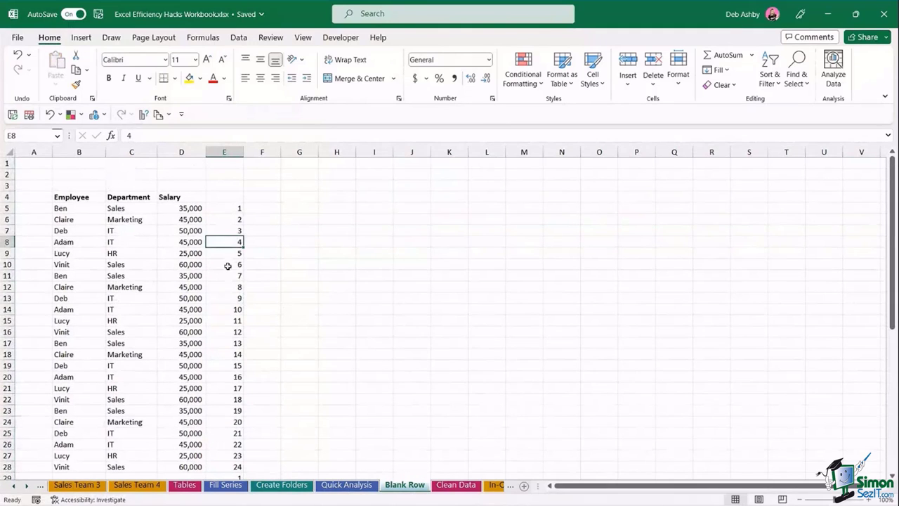
click(238, 38)
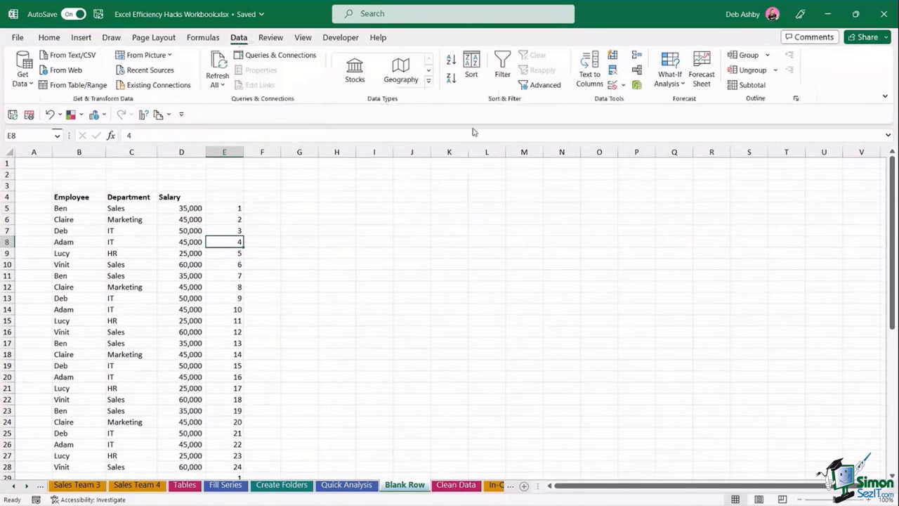
- Sort the data by column E, smallest to largest, then delete the helper numbers in column E
click(470, 70)
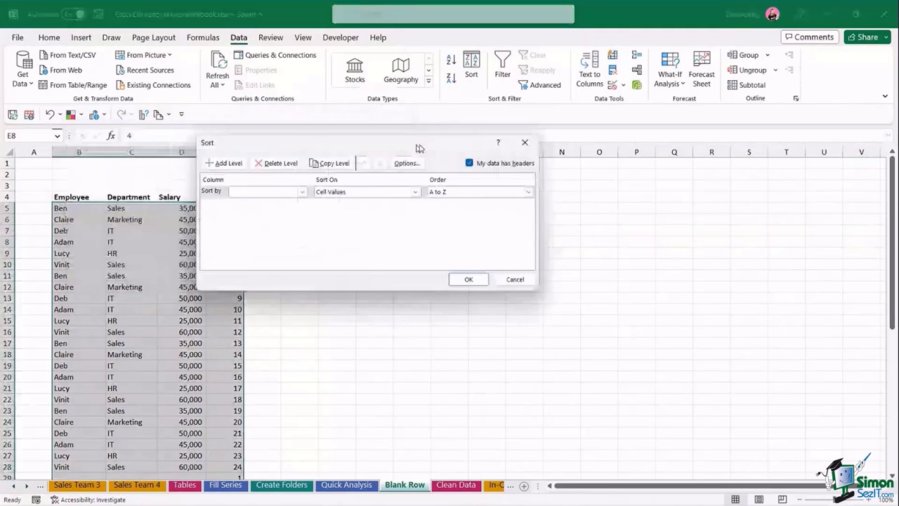
drag(419, 148, 523, 136)
click(406, 180)
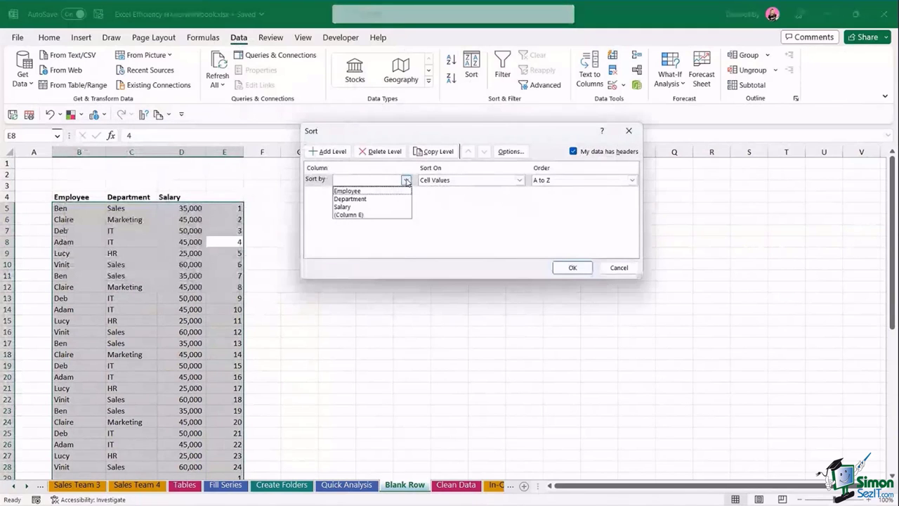
click(358, 215)
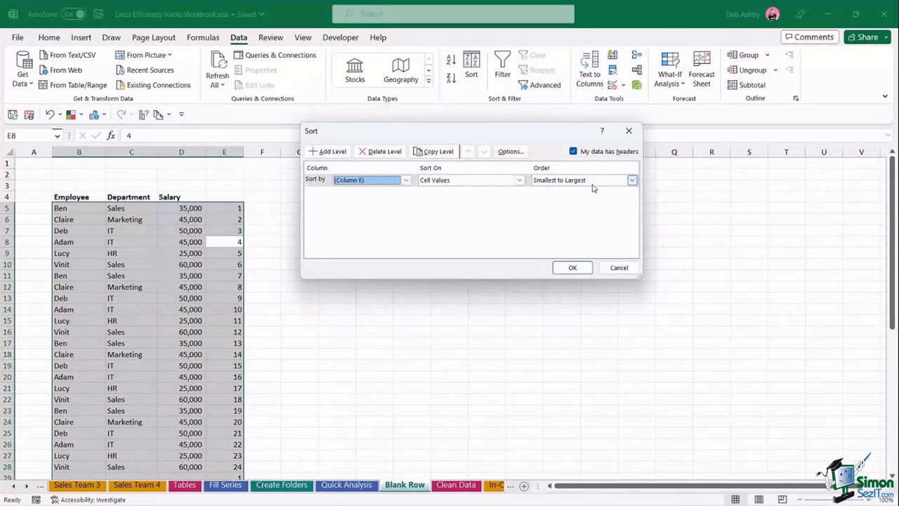
click(573, 268)
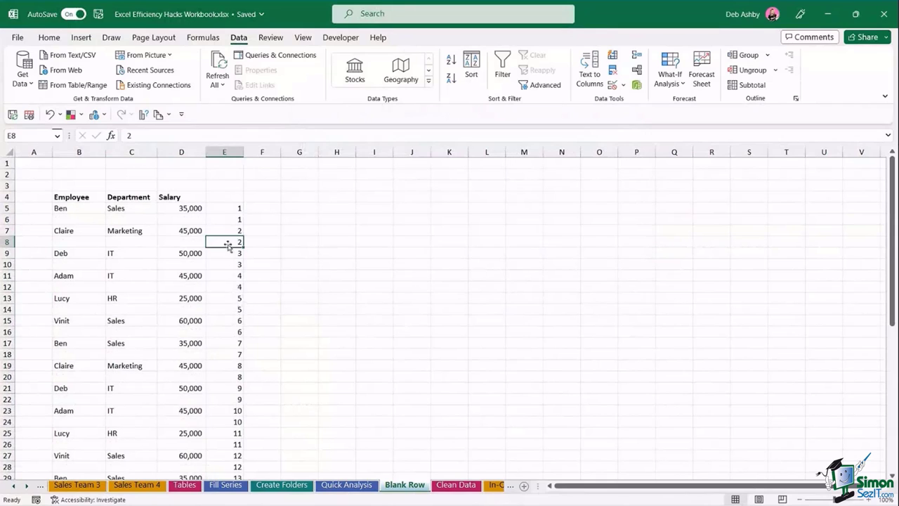
click(227, 148)
key(Delete)
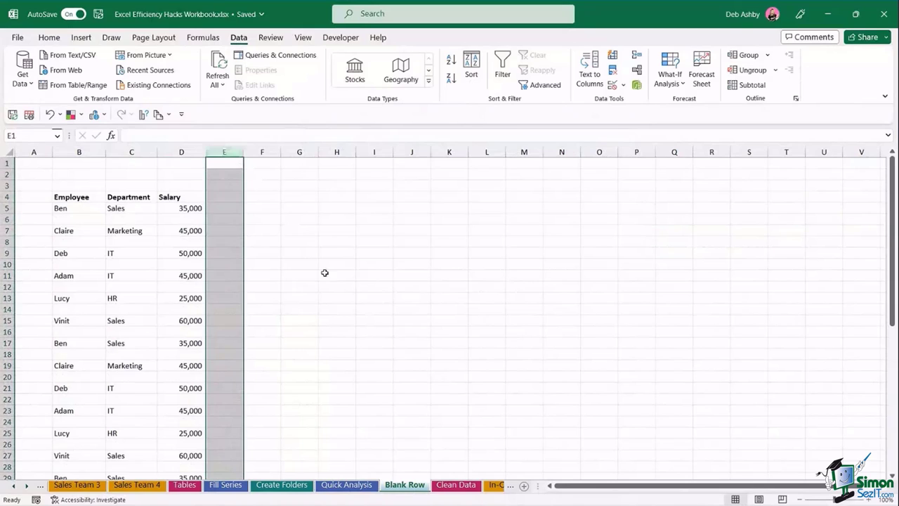
- Switch to the Clean Data sheet and scroll back up to row 1
click(325, 274)
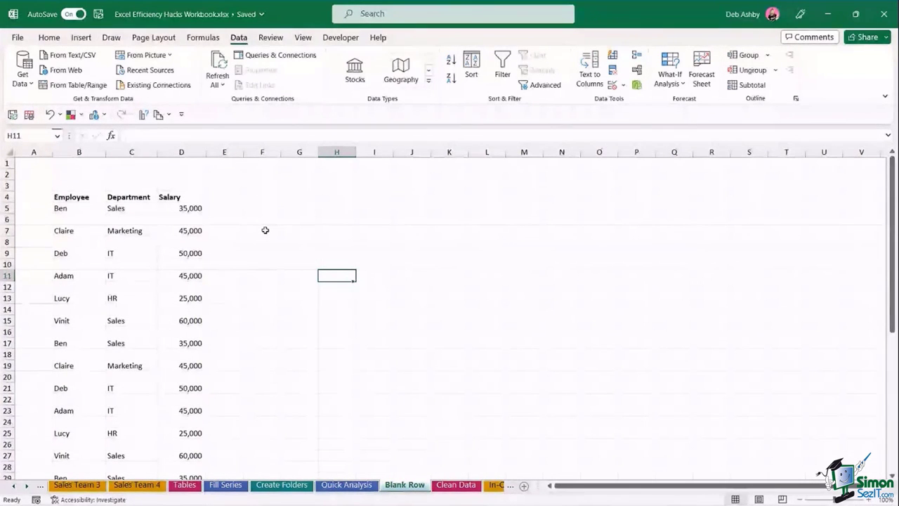
click(302, 244)
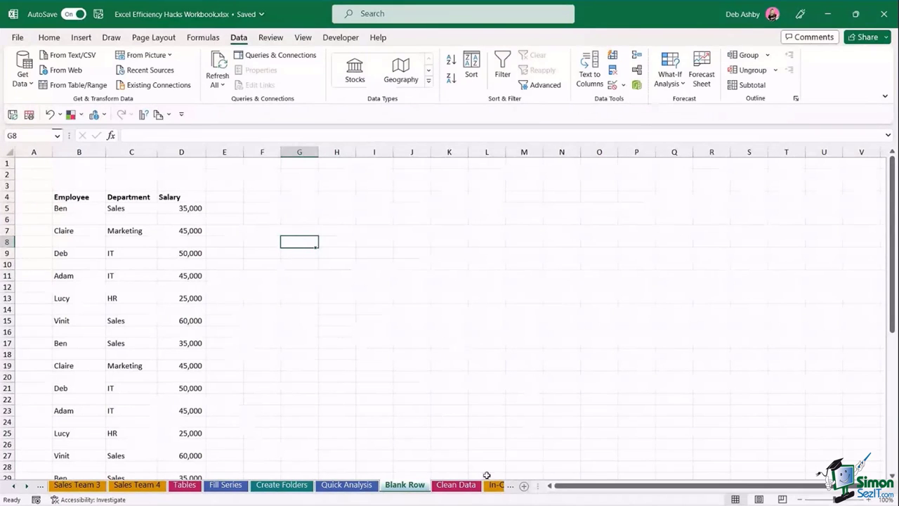
click(457, 486)
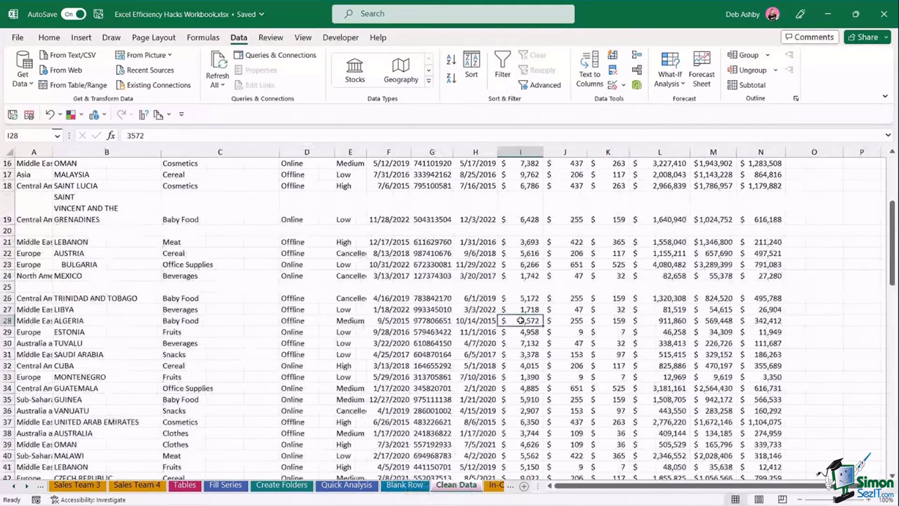
scroll(519, 320, up, 5)
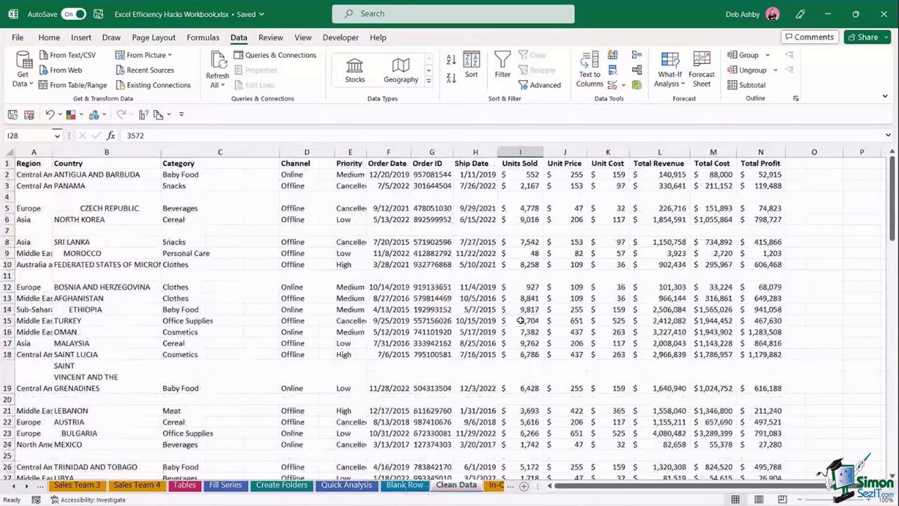
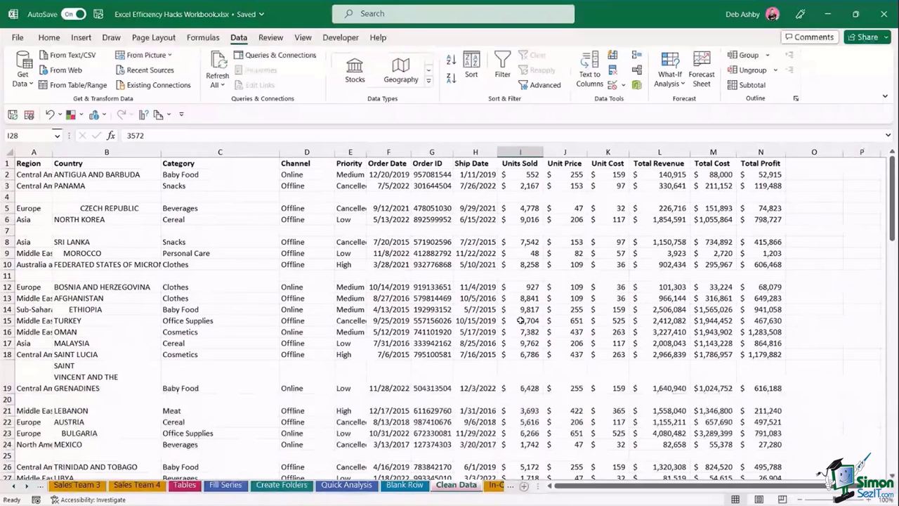
- AutoFit columns A through G so region and country names are fully readable
click(370, 309)
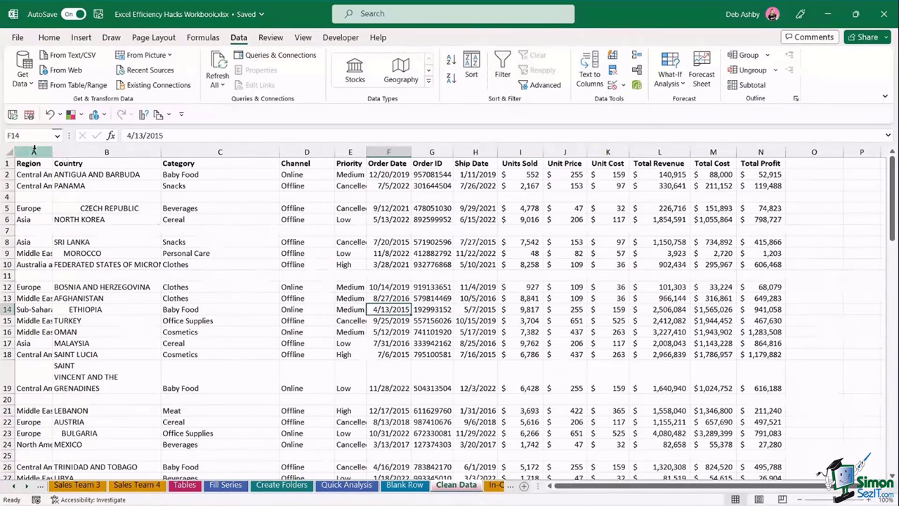
drag(33, 150, 772, 149)
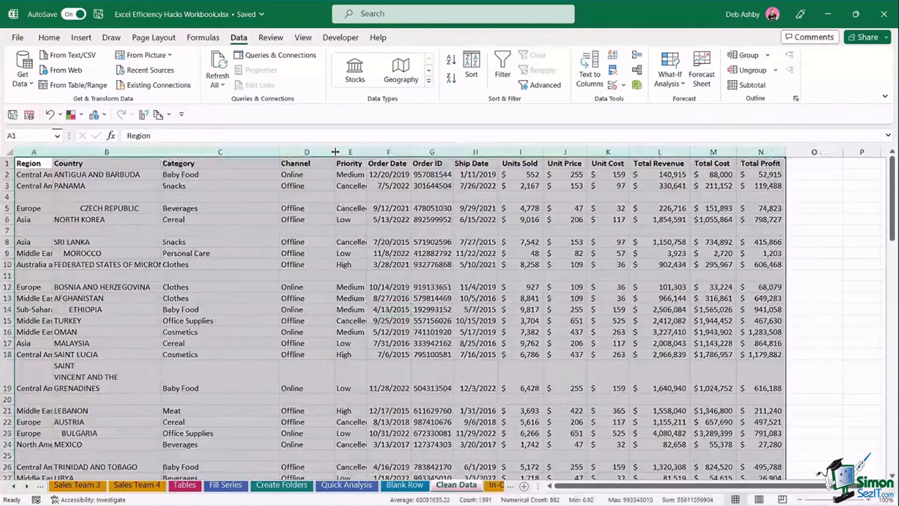
double_click(333, 152)
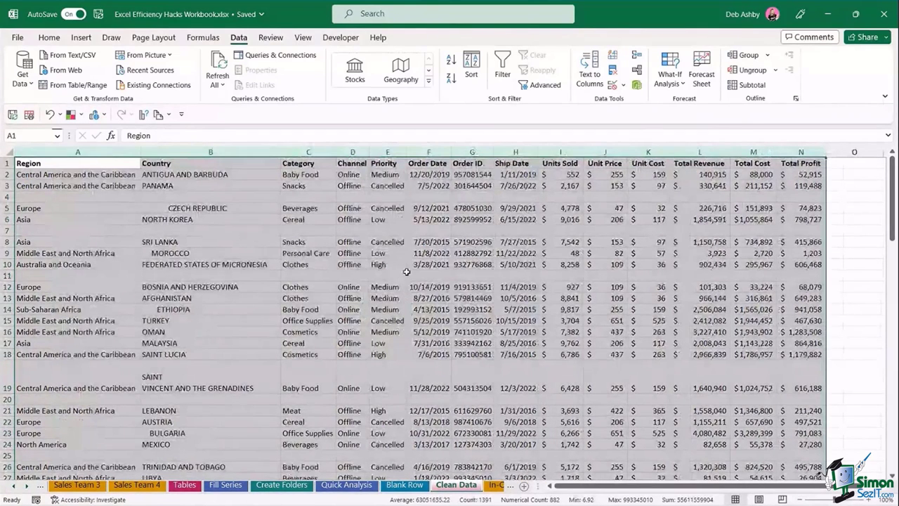
click(343, 233)
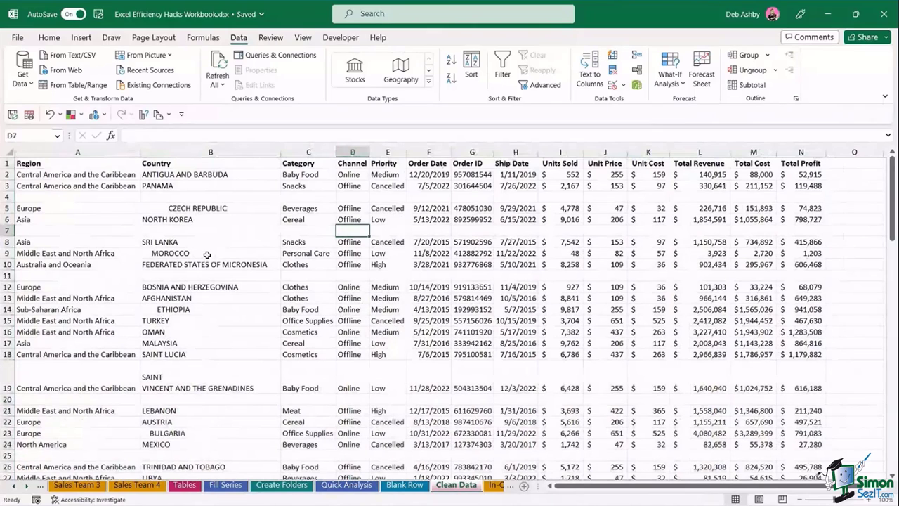
- Check the empty rows 4 and 7, then select the data columns to search for blanks
click(7, 196)
click(7, 230)
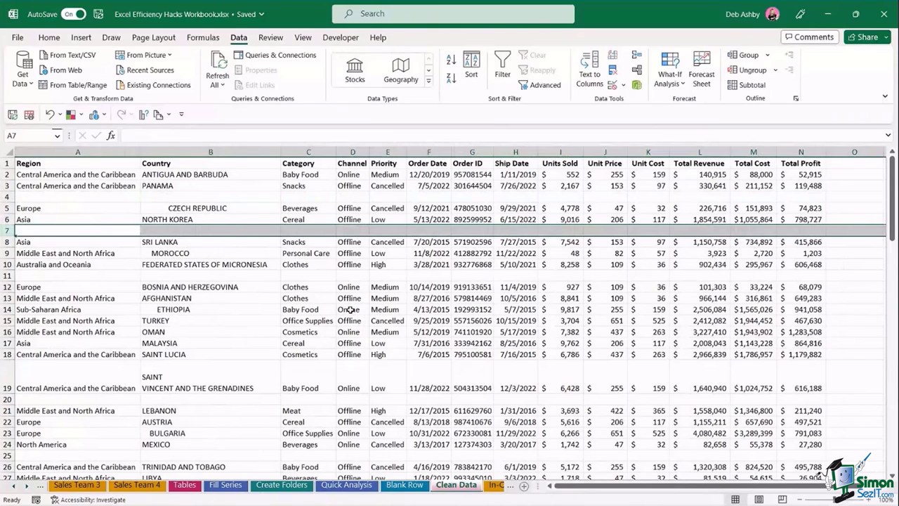
click(344, 309)
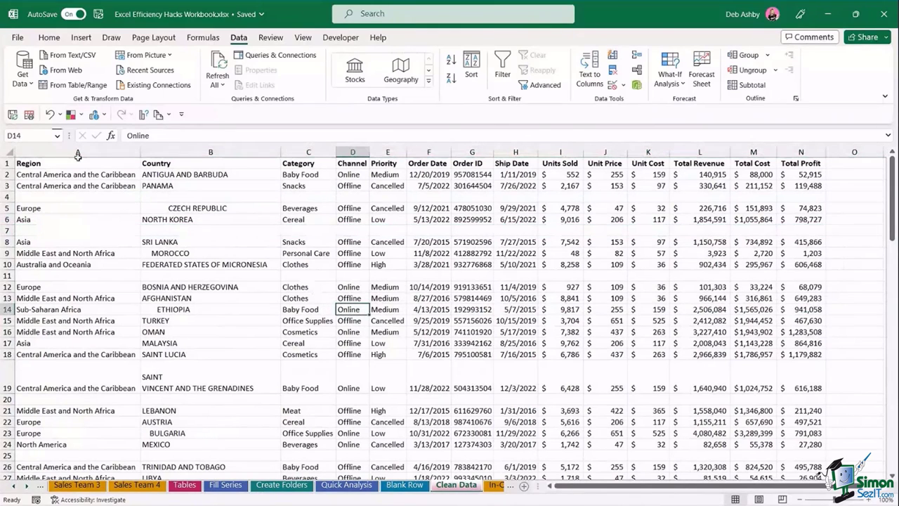
drag(59, 152, 798, 152)
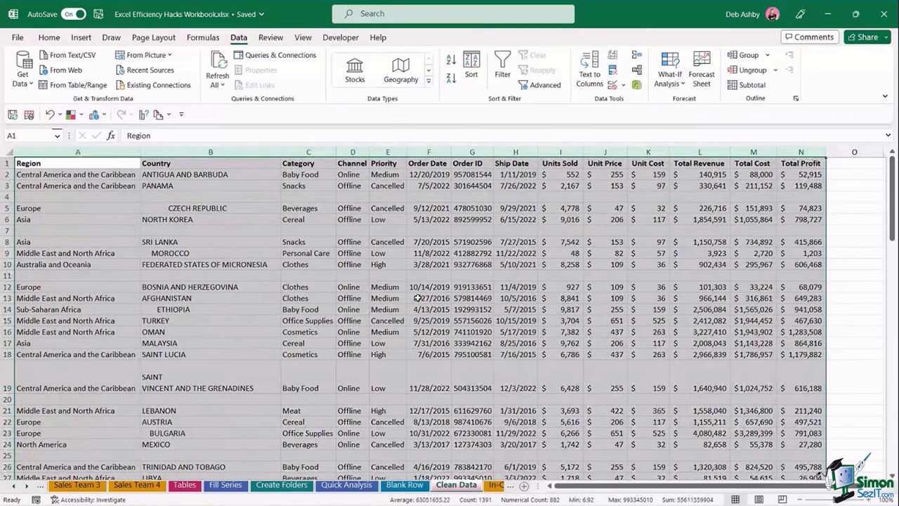
- Select every blank cell in the data using Go To Special > Blanks
key(ctrl+g)
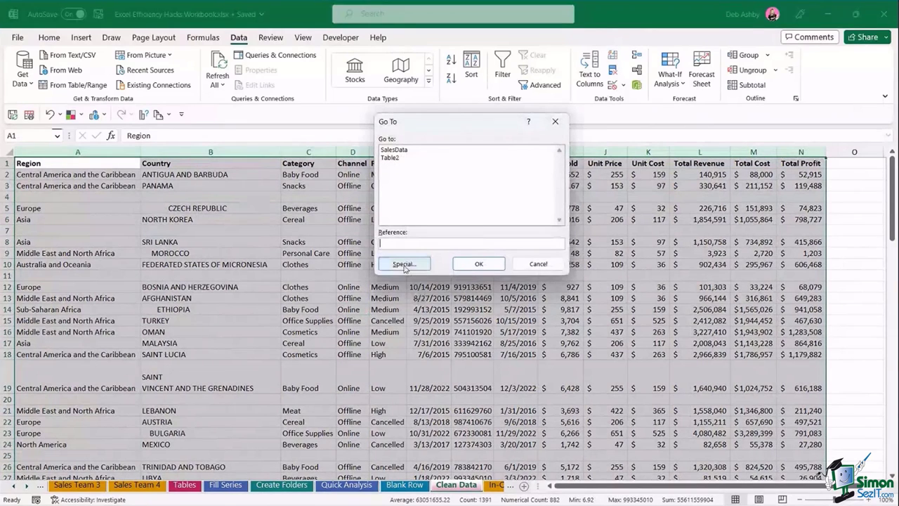
click(404, 267)
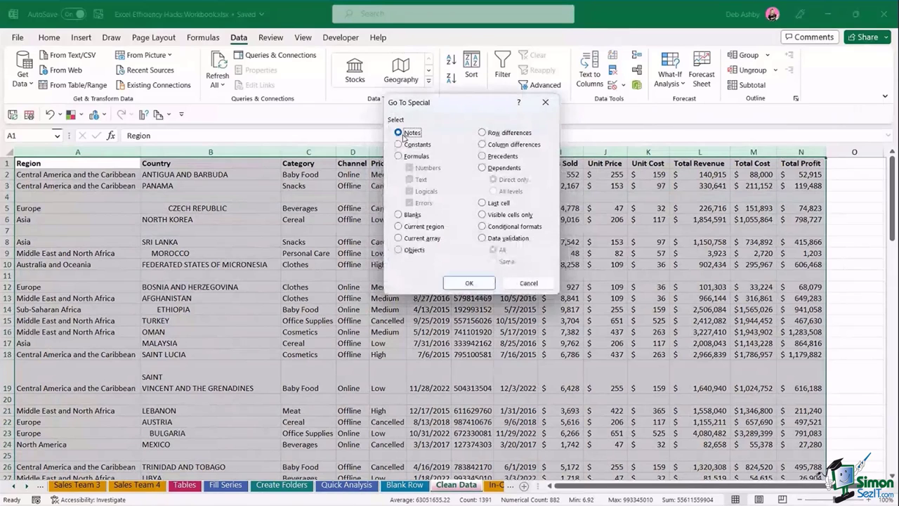
click(399, 215)
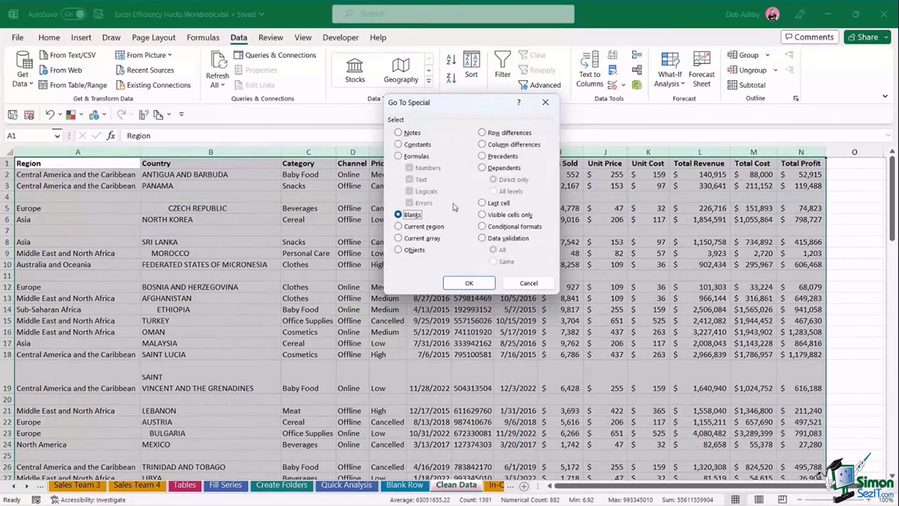
click(469, 283)
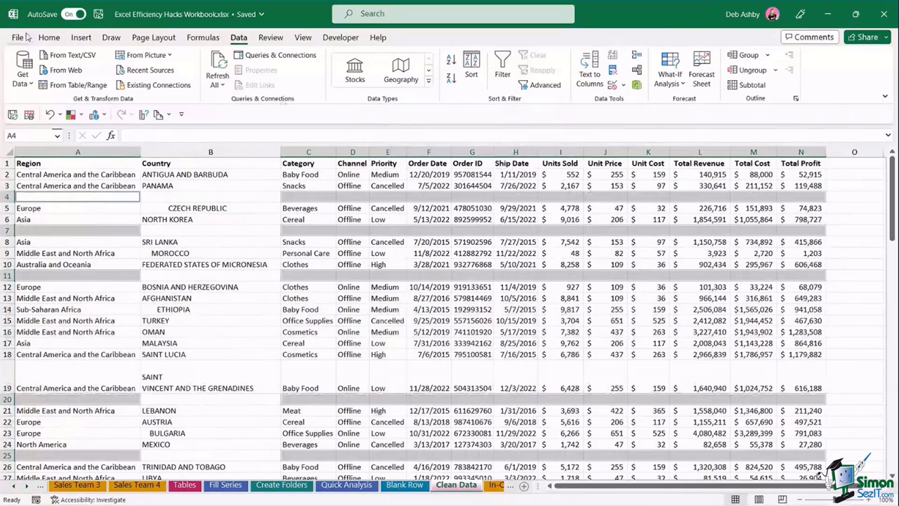
- Delete the entire sheet rows containing the selected blank cells
click(49, 38)
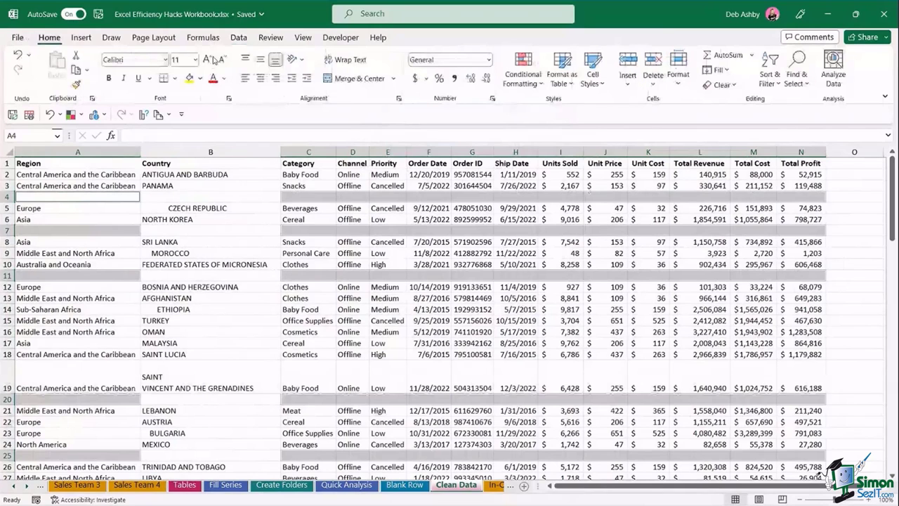
click(653, 83)
click(657, 121)
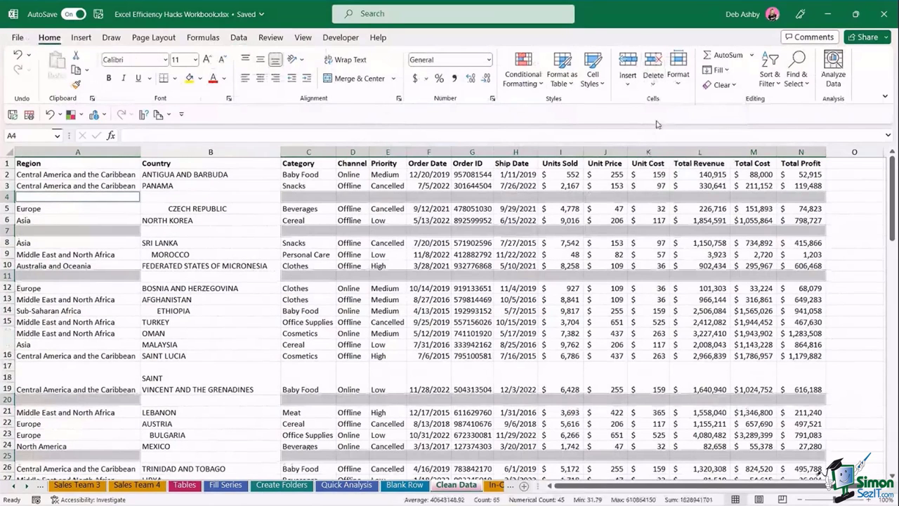
click(428, 231)
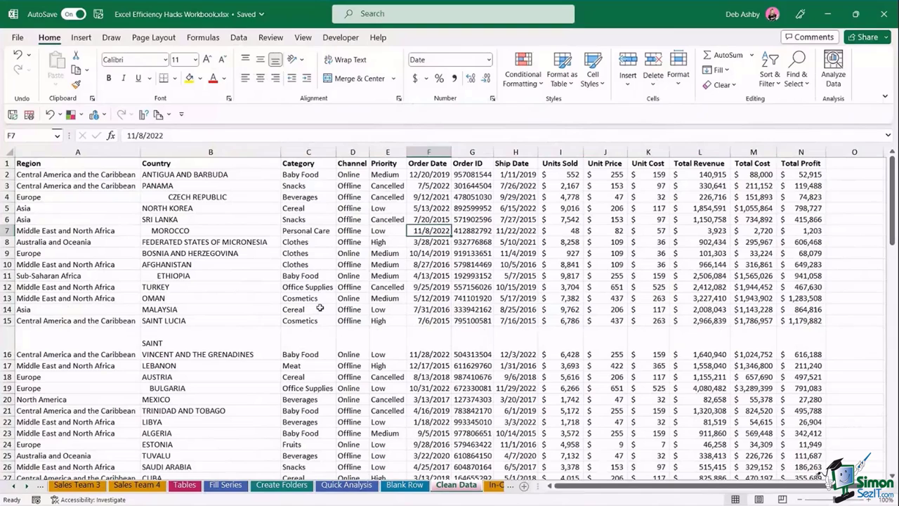
- Copy TURKEY row 12 and insert the copied row directly beneath it as row 13
click(330, 242)
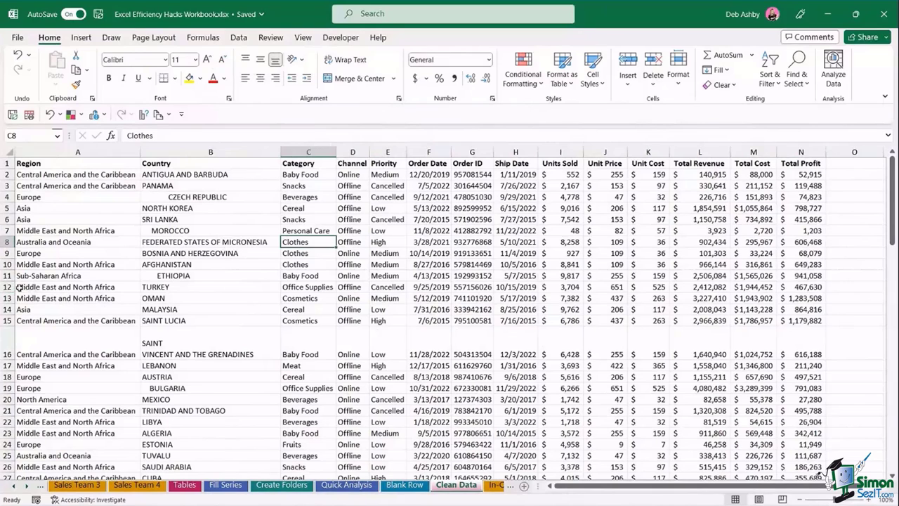
click(7, 286)
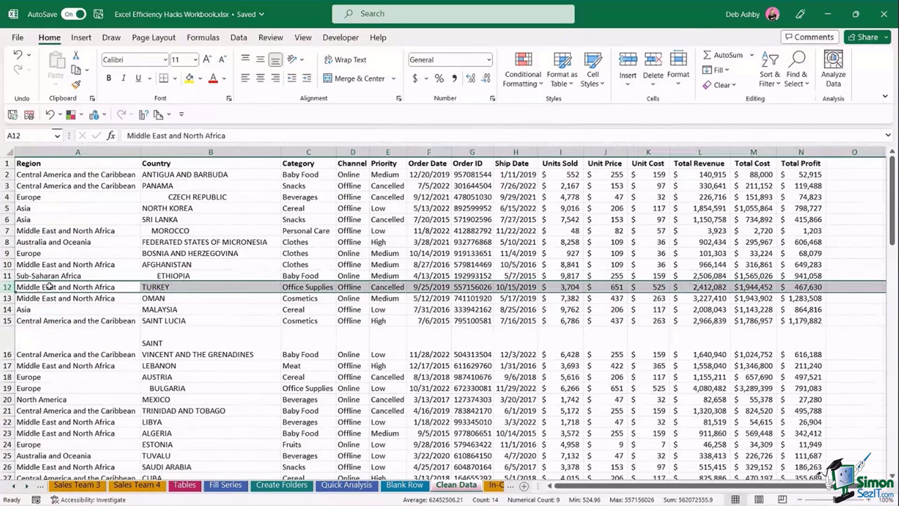
key(ctrl+c)
right_click(11, 289)
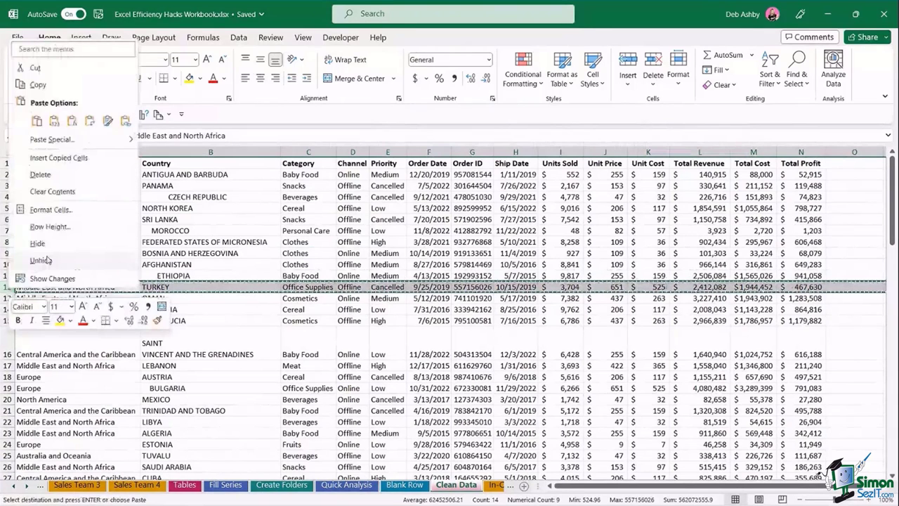
key(e)
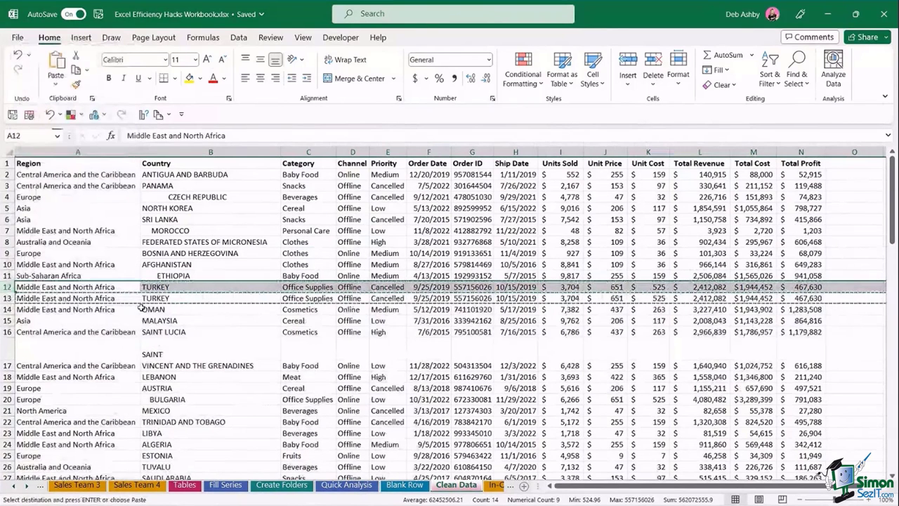
key(Escape)
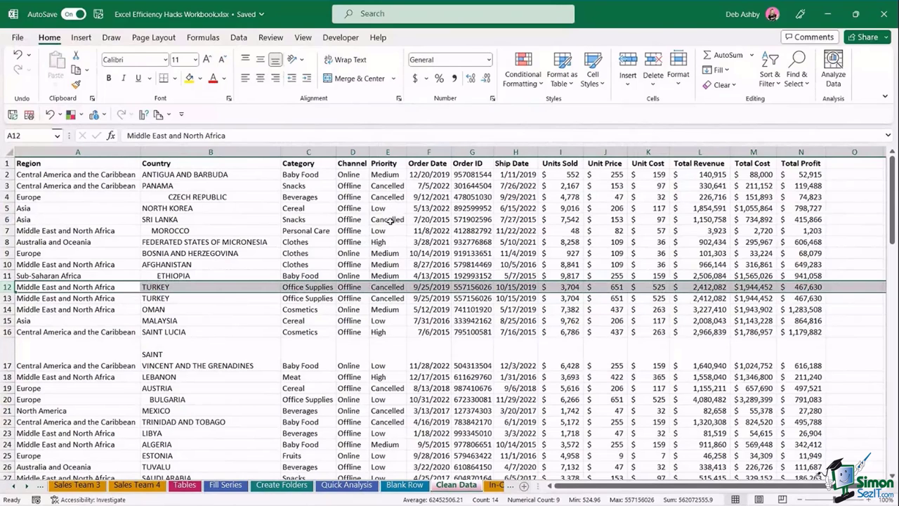
click(390, 220)
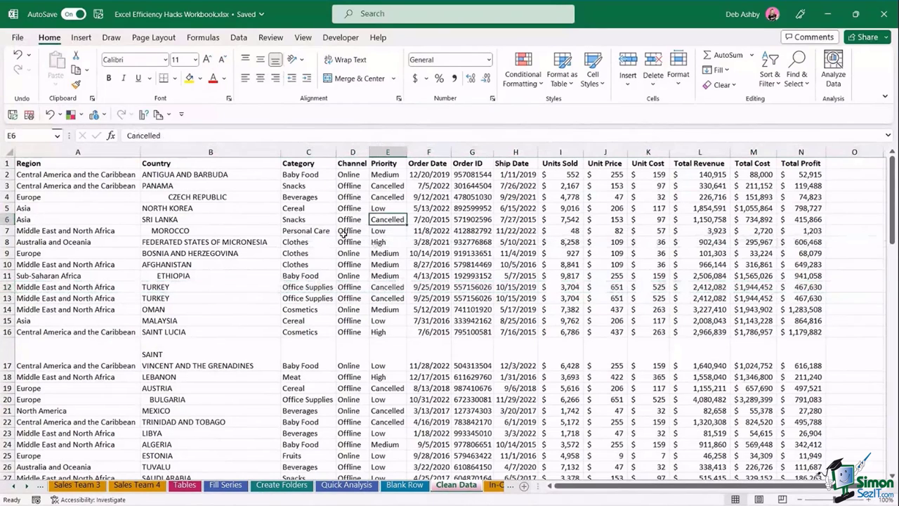
click(240, 39)
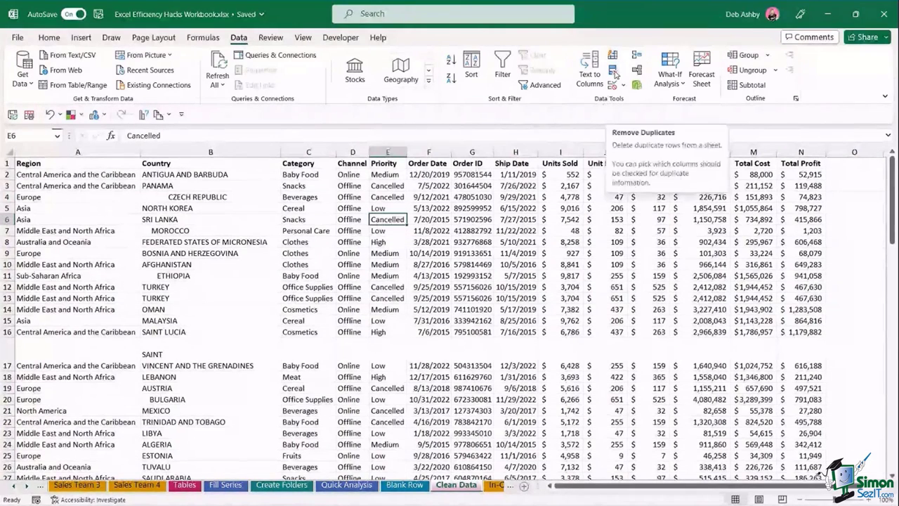
- Run Remove Duplicates on all columns, deleting the 1 repeated TURKEY row
click(614, 73)
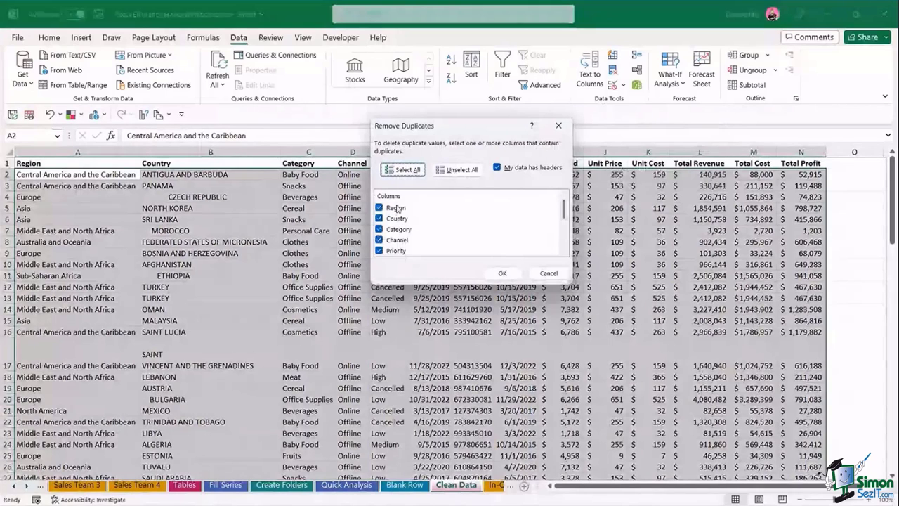
drag(563, 209, 564, 253)
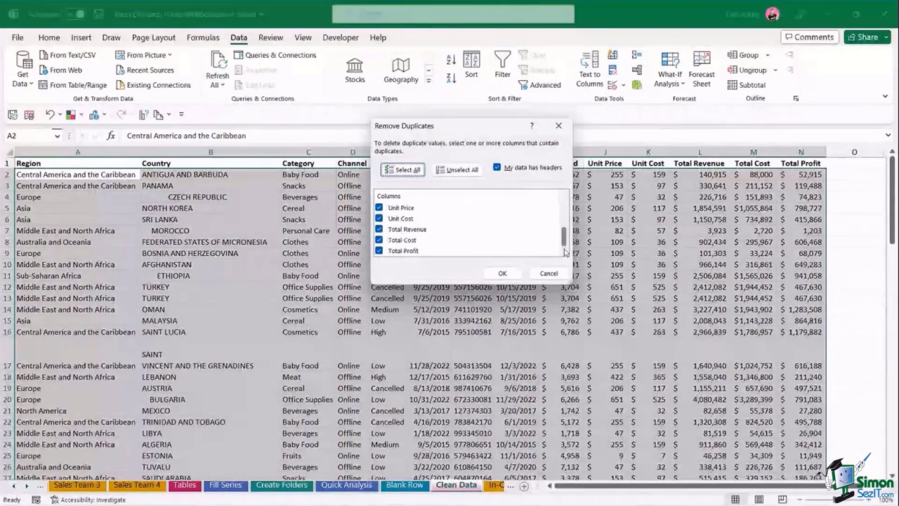
scroll(515, 252, up, 3)
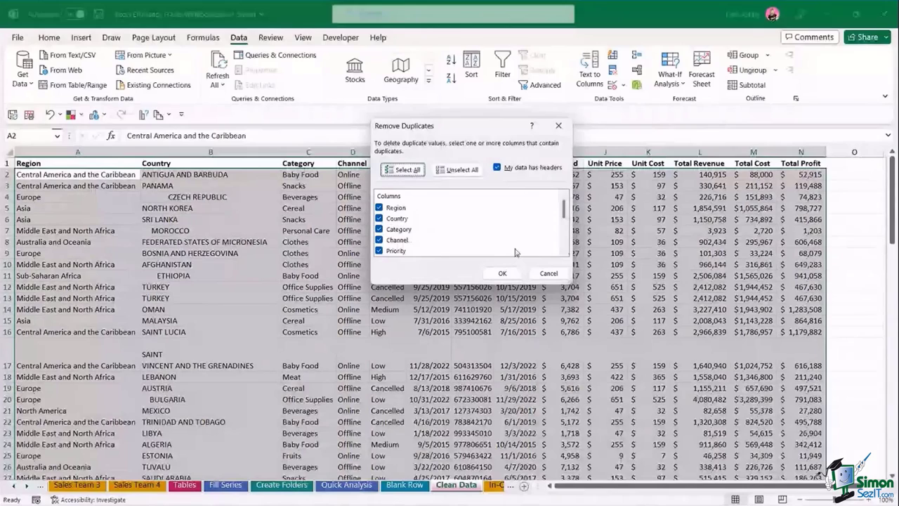
click(503, 273)
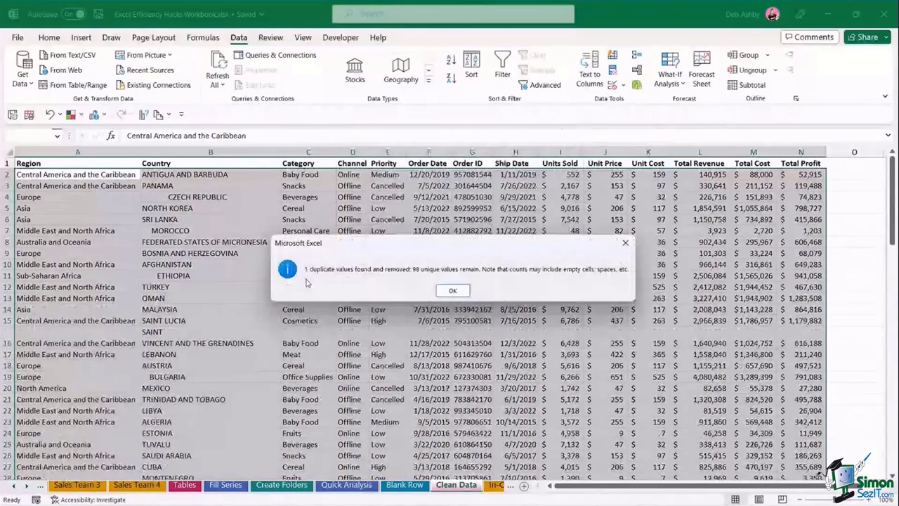
key(Return)
click(387, 220)
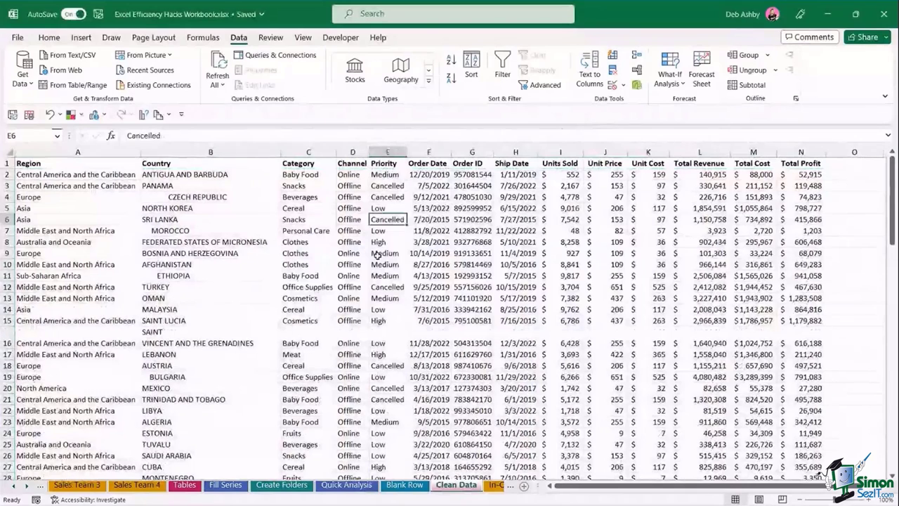
click(377, 256)
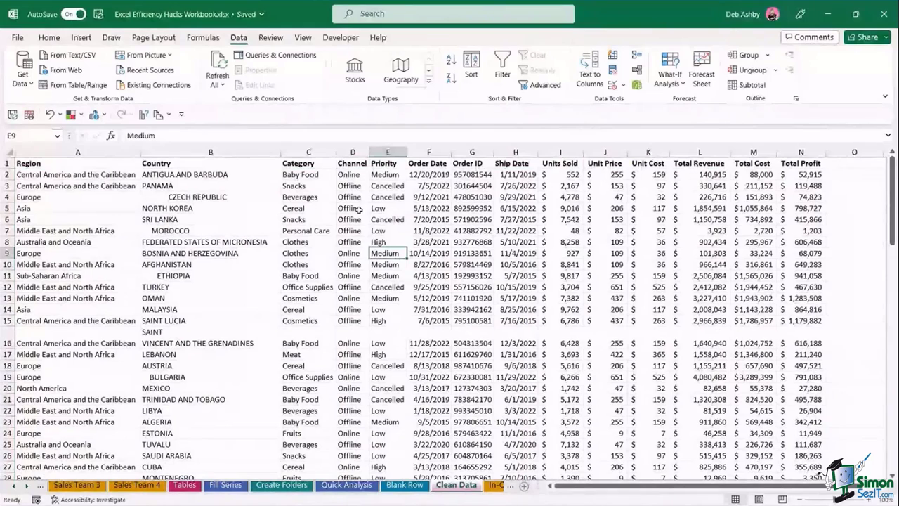
click(334, 199)
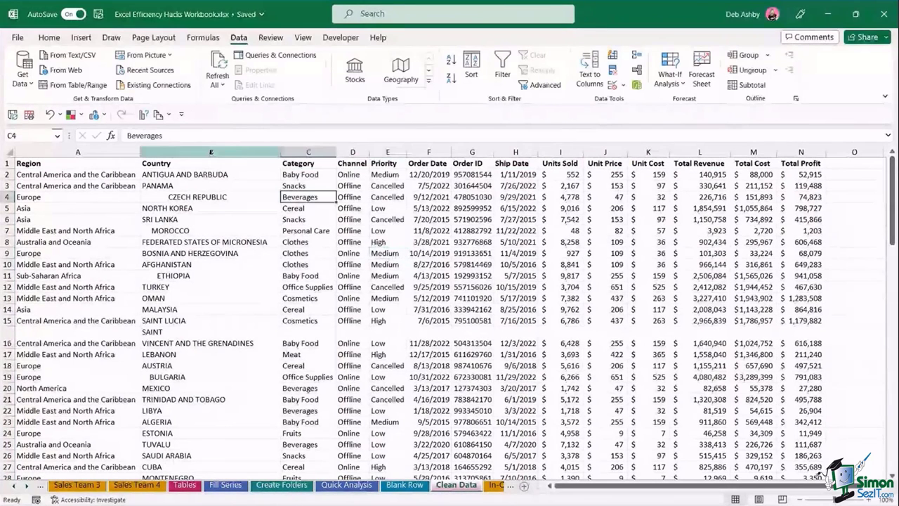
click(211, 152)
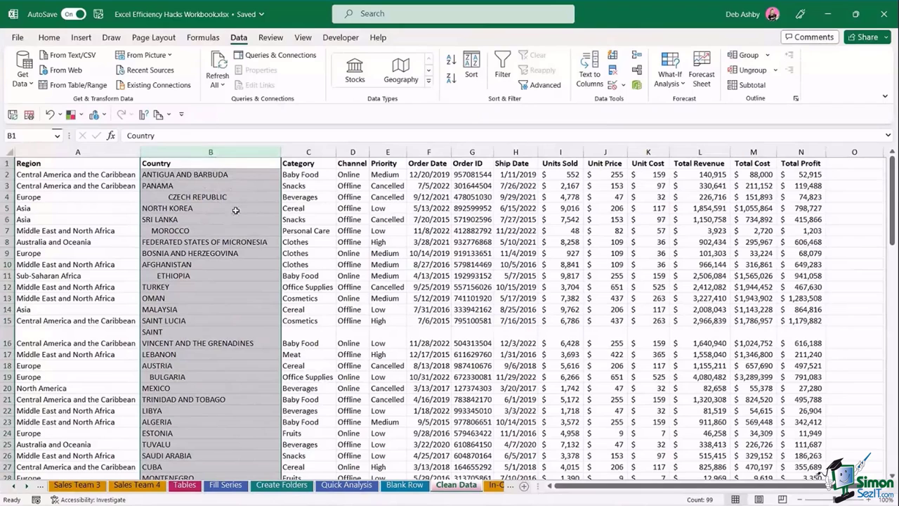
scroll(235, 210, down, 2)
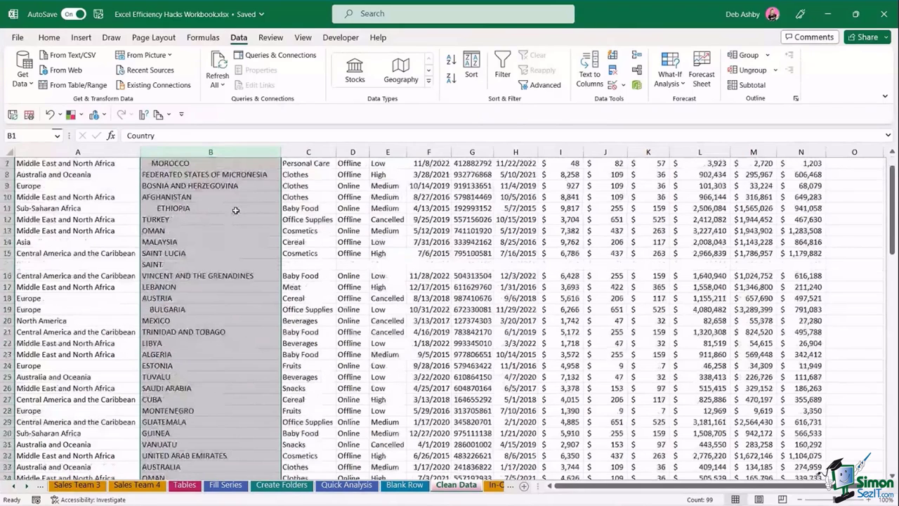
scroll(235, 210, up, 2)
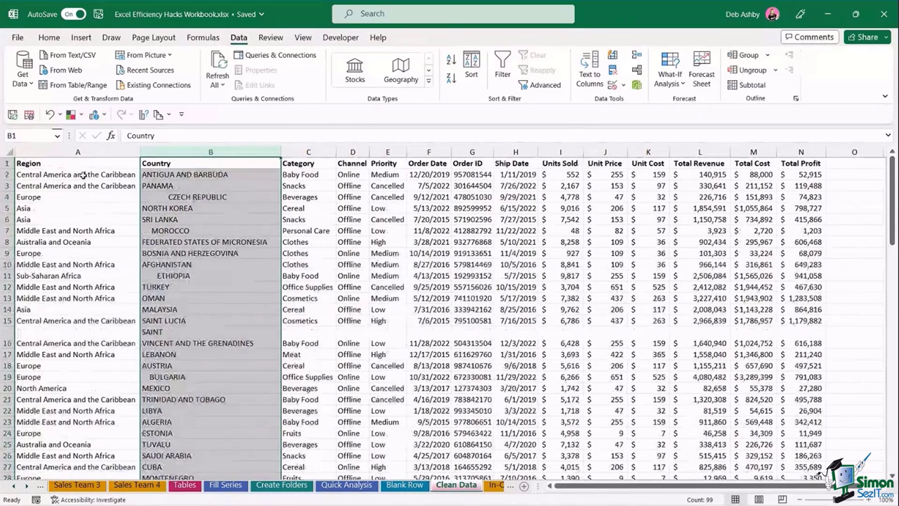
click(167, 198)
click(168, 231)
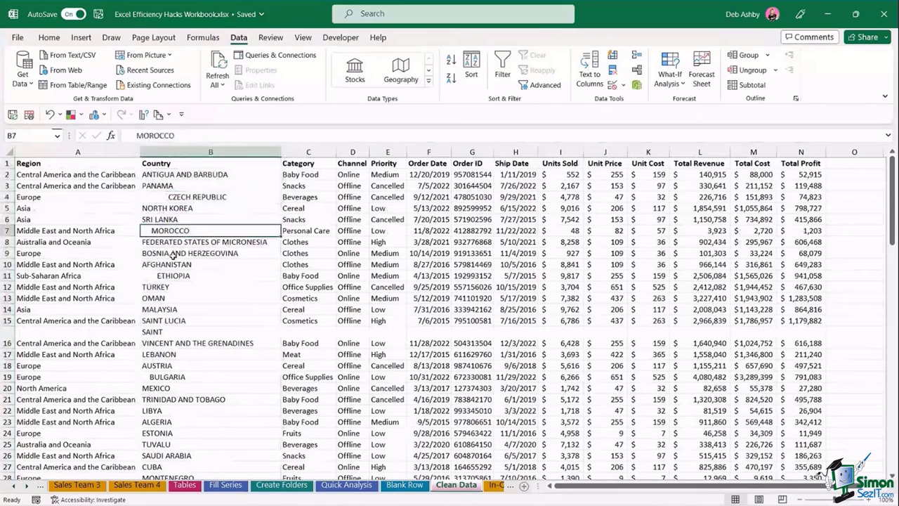
click(183, 338)
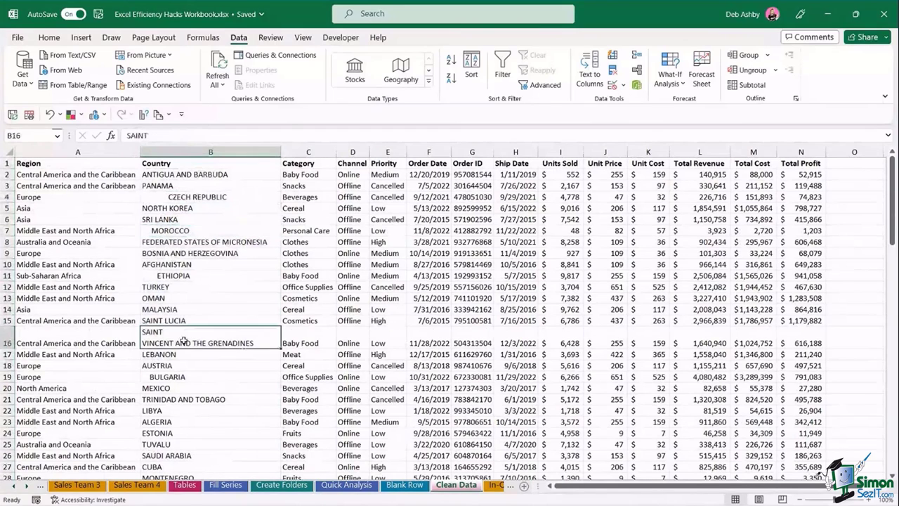
click(5, 340)
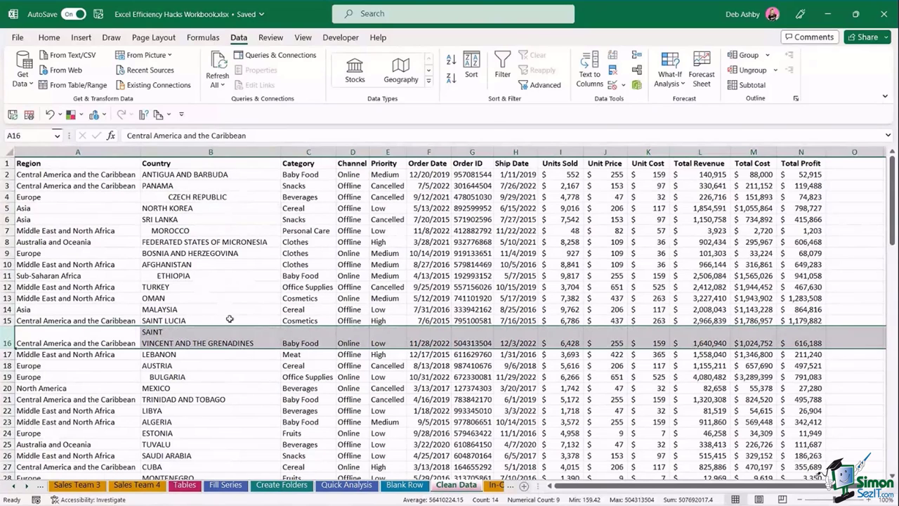
click(303, 151)
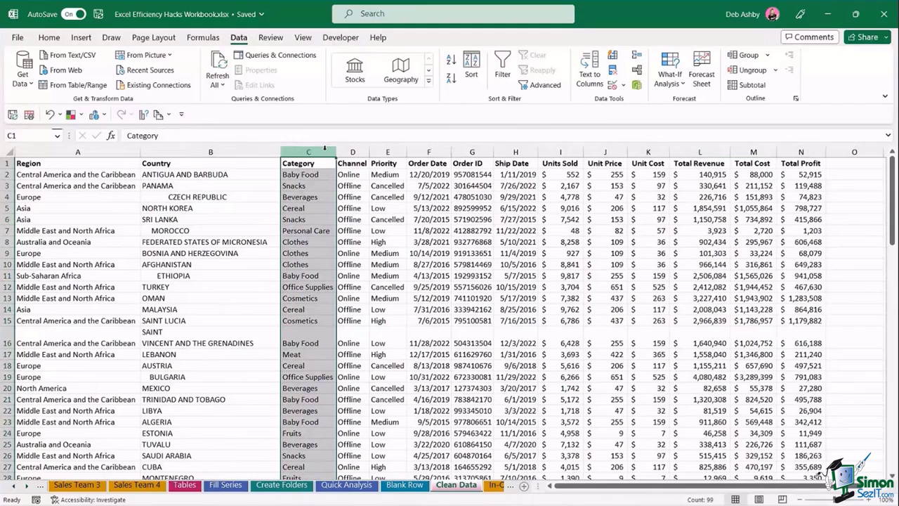
- Insert a blank column C and enter =PROPER(B2) in C2, undoing a trial fill-down
key(ctrl+shift+equal)
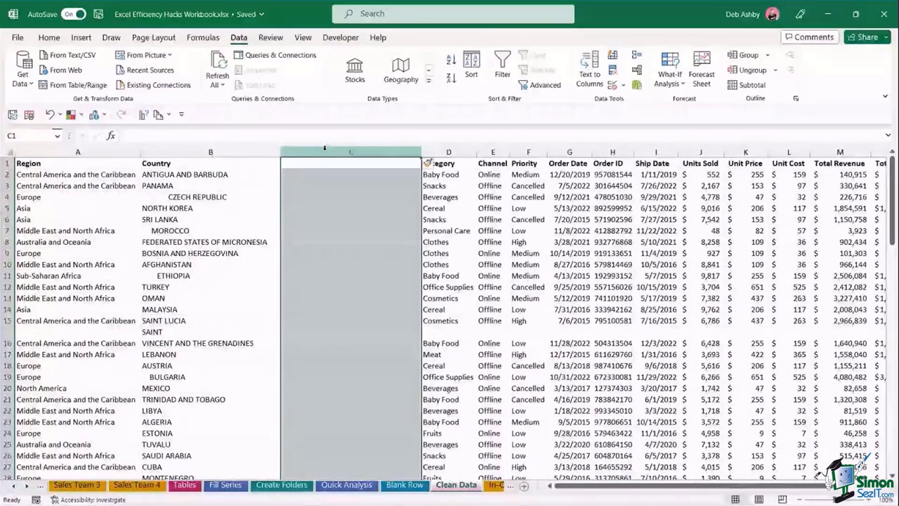
key(Down)
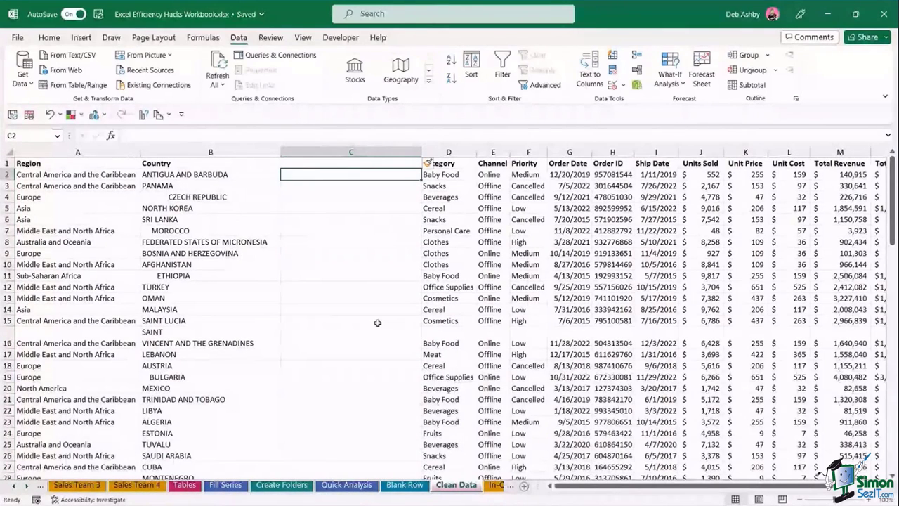
key(F2)
text(=)
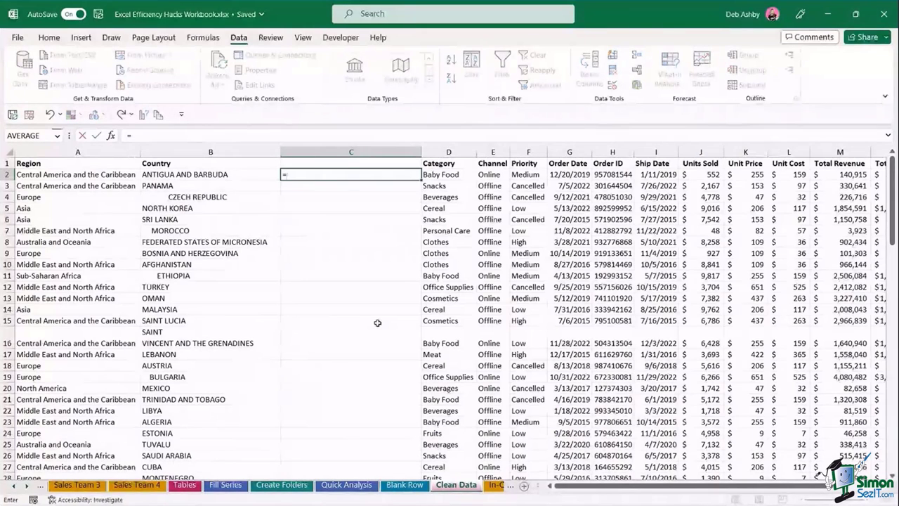
text(P)
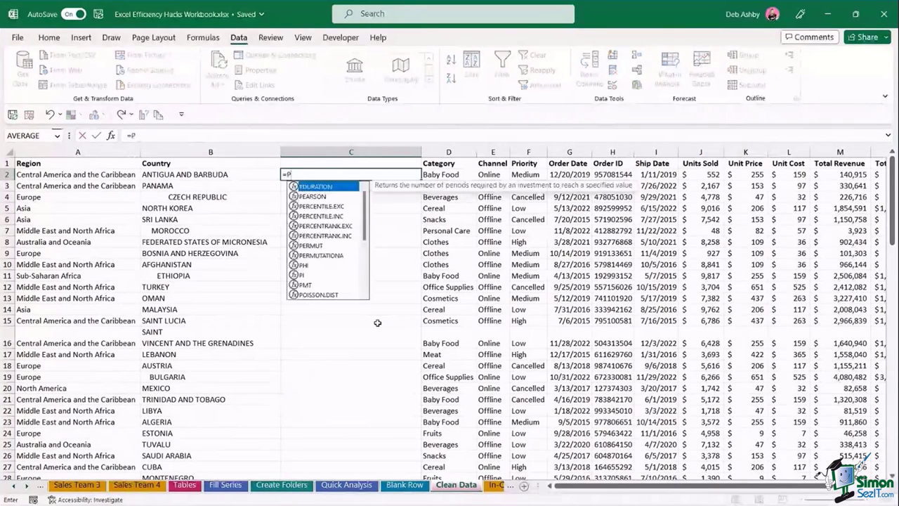
text(ROPER()
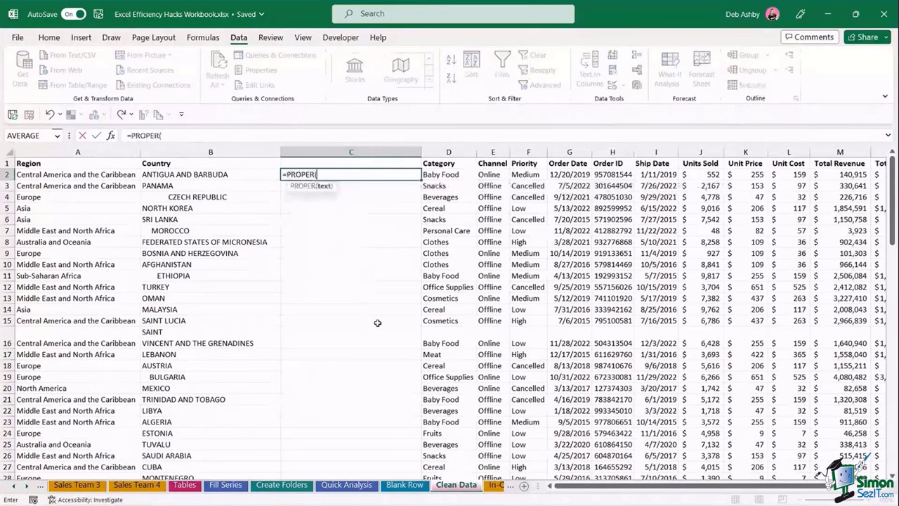
click(225, 176)
text())
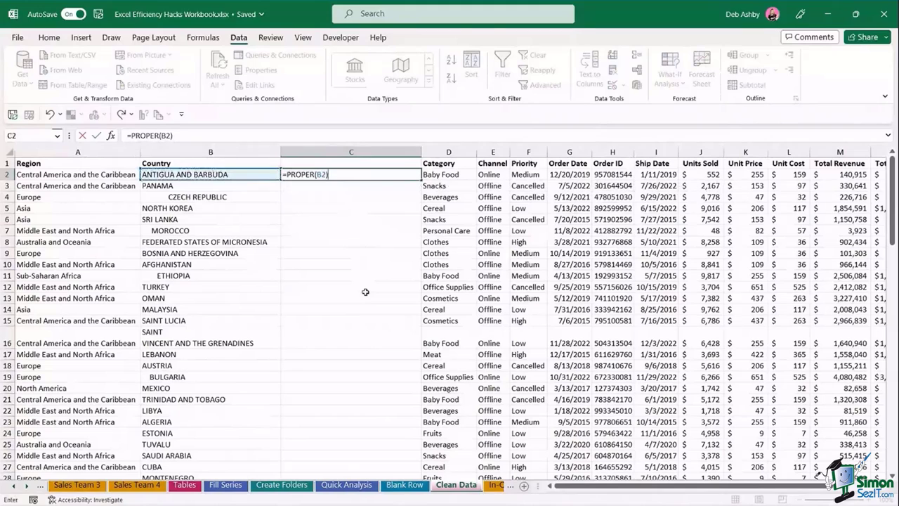
key(Return)
click(317, 175)
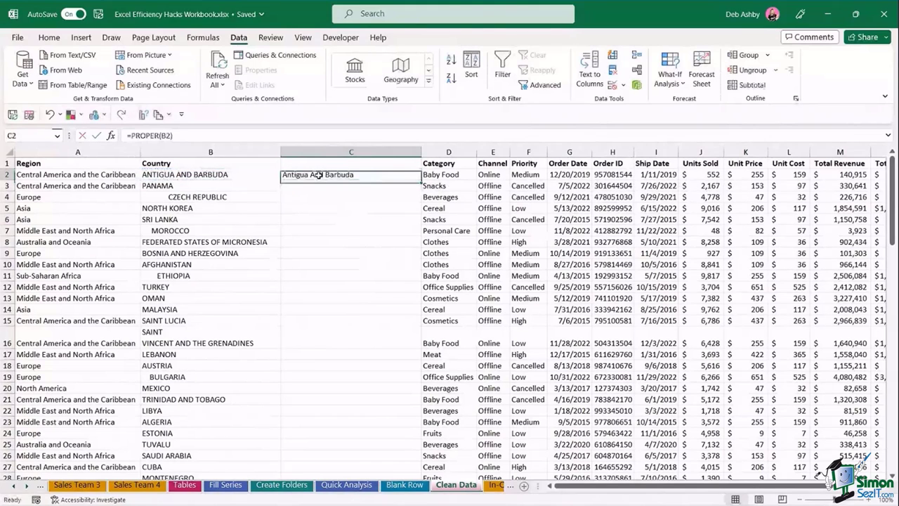
drag(419, 181, 417, 379)
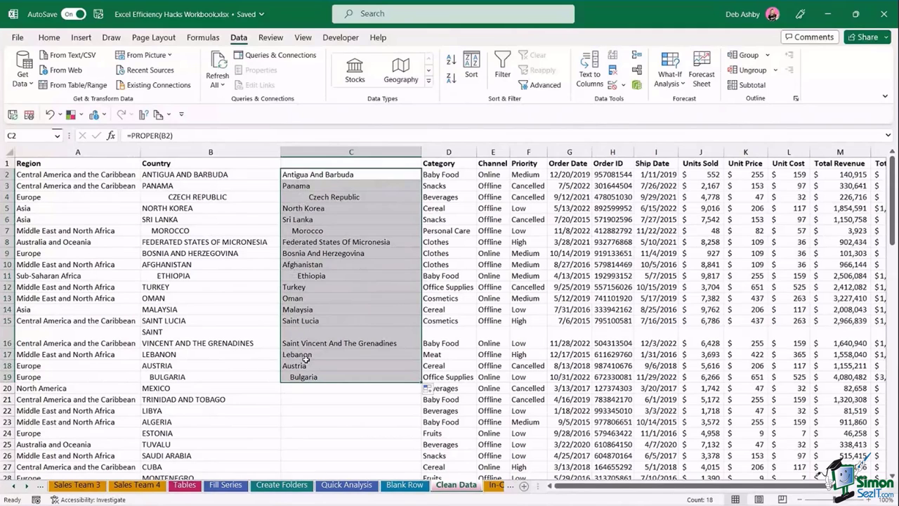
key(ctrl+z)
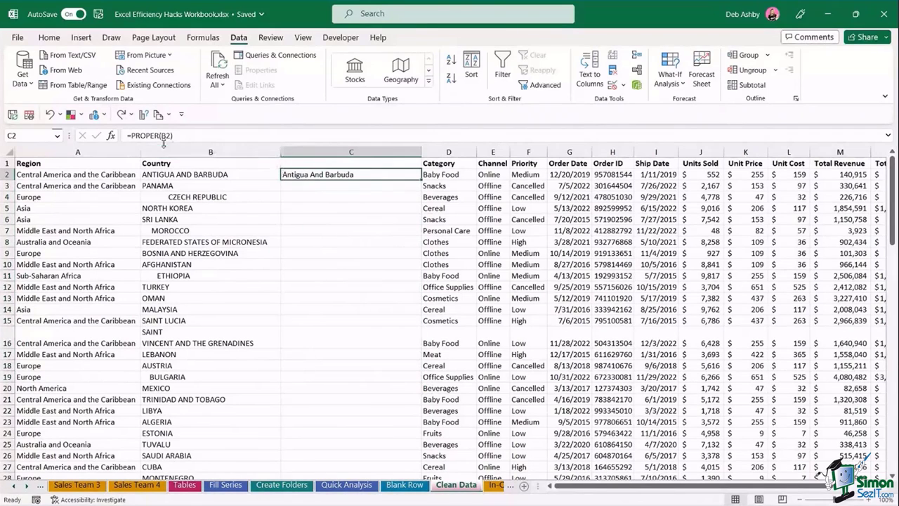
- Change C2 to =TRIM(PROPER(B2)), again undoing the trial fill-down
click(131, 135)
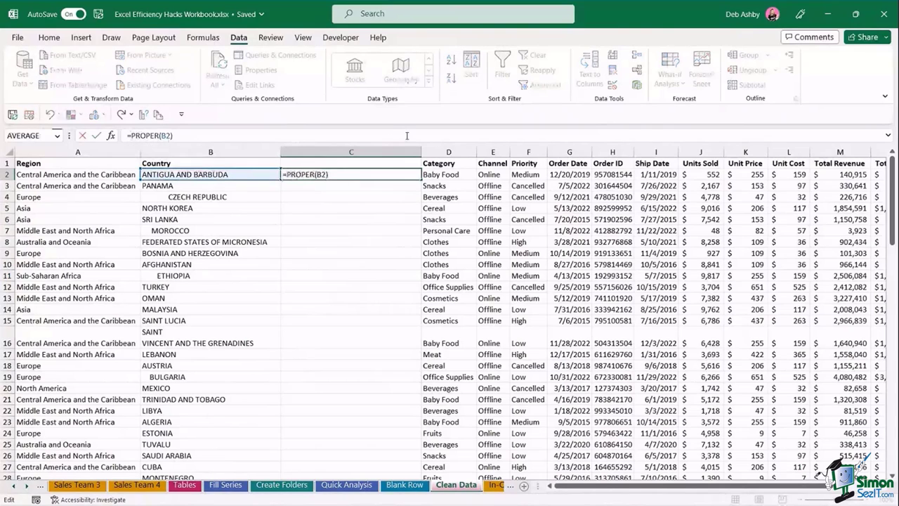
text(TRIM()
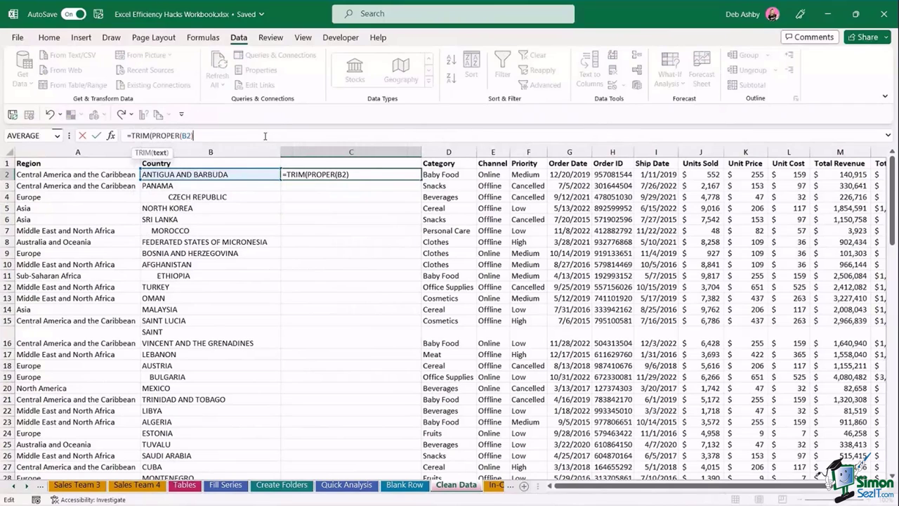
text())
key(Return)
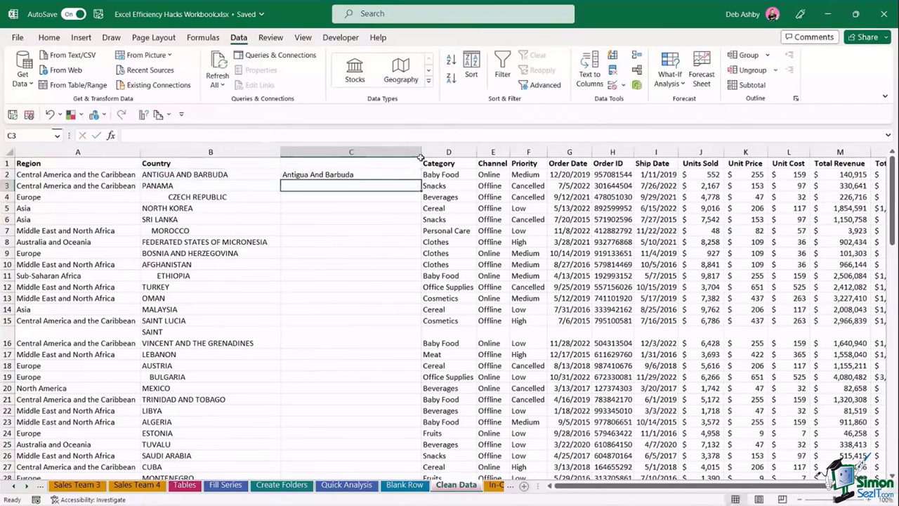
click(407, 174)
drag(420, 180, 413, 343)
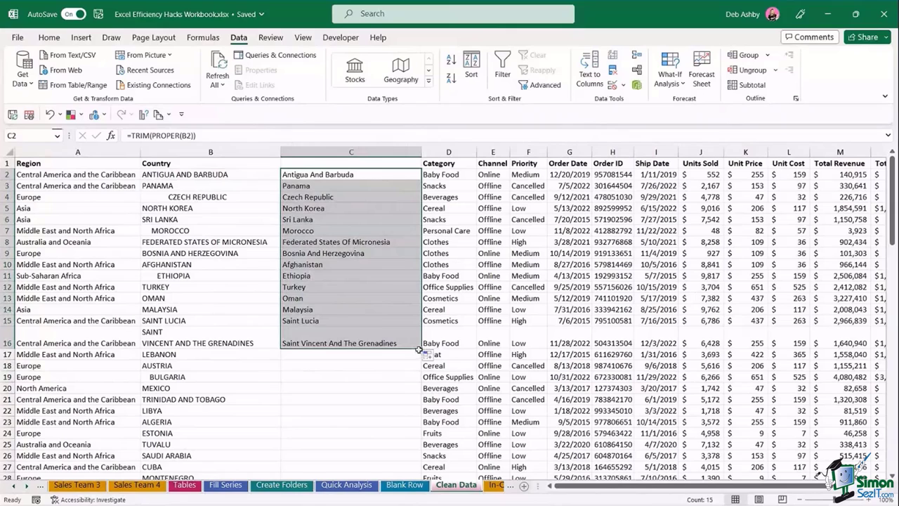
key(ctrl+z)
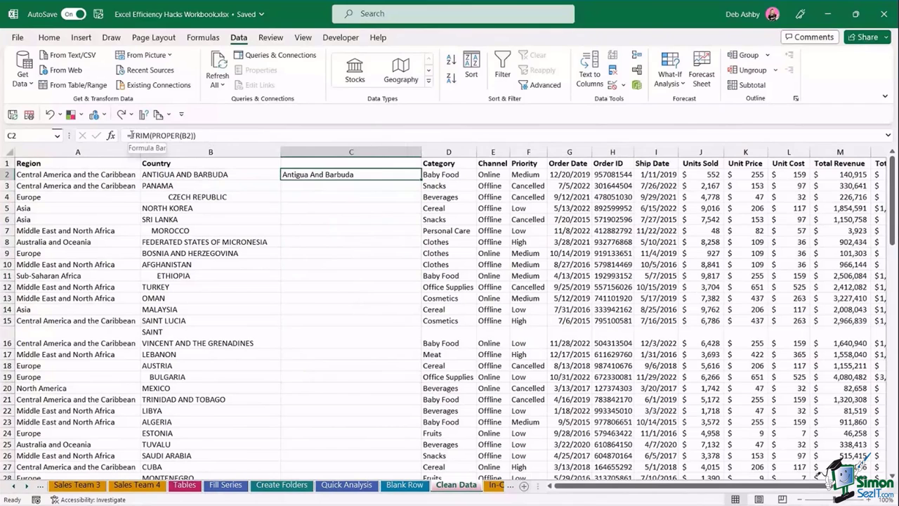
- Change C2 to =CLEAN(TRIM(PROPER(B2))) and fill it down to row 98
click(130, 135)
text(CLEAN)
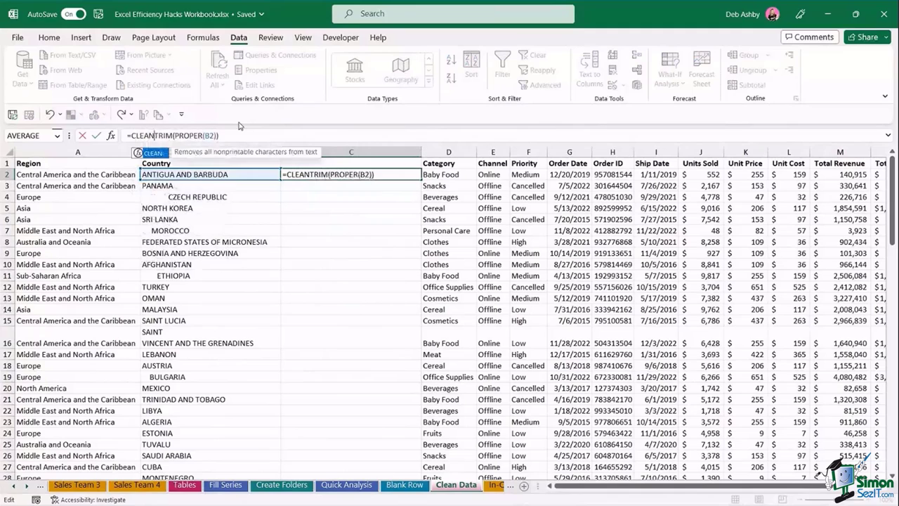
text(()
click(244, 139)
text()))
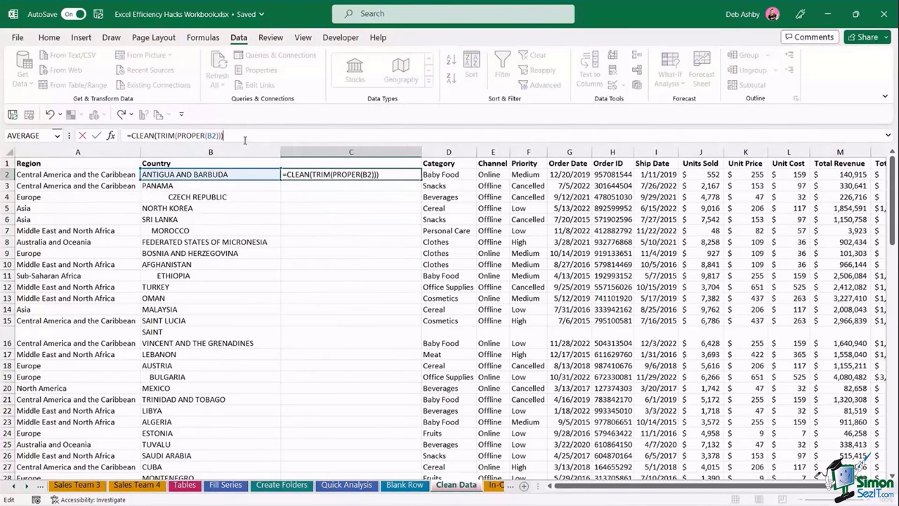
key(Return)
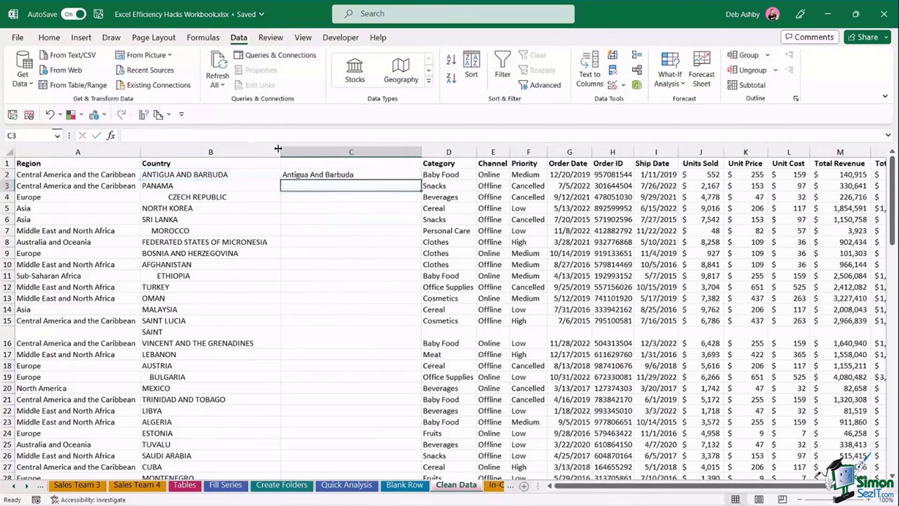
click(413, 173)
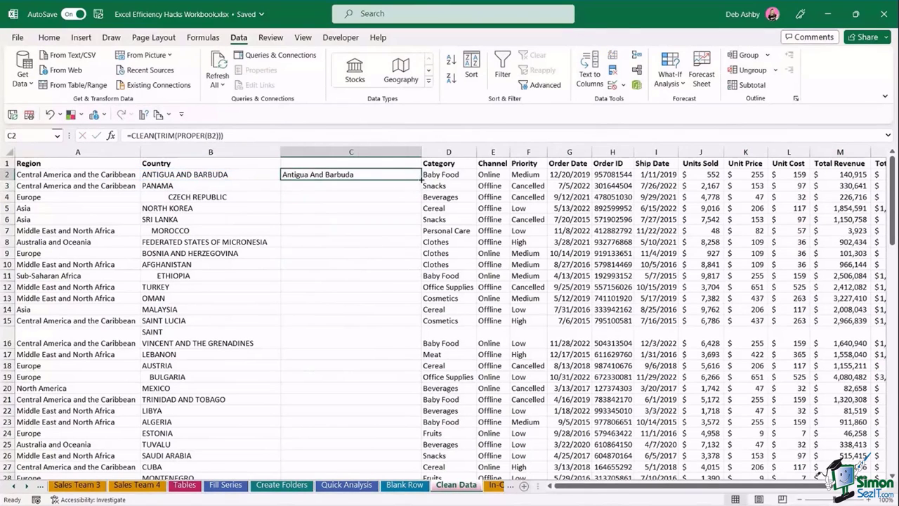
double_click(422, 181)
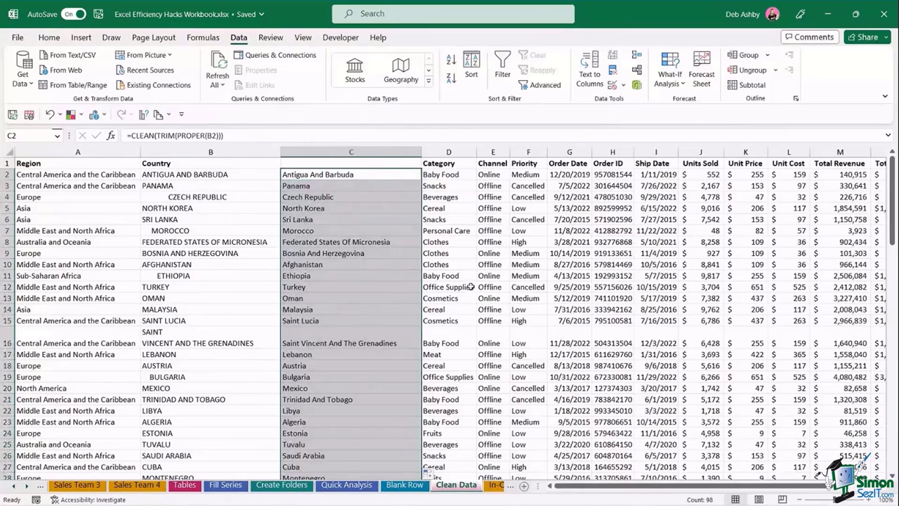
click(491, 276)
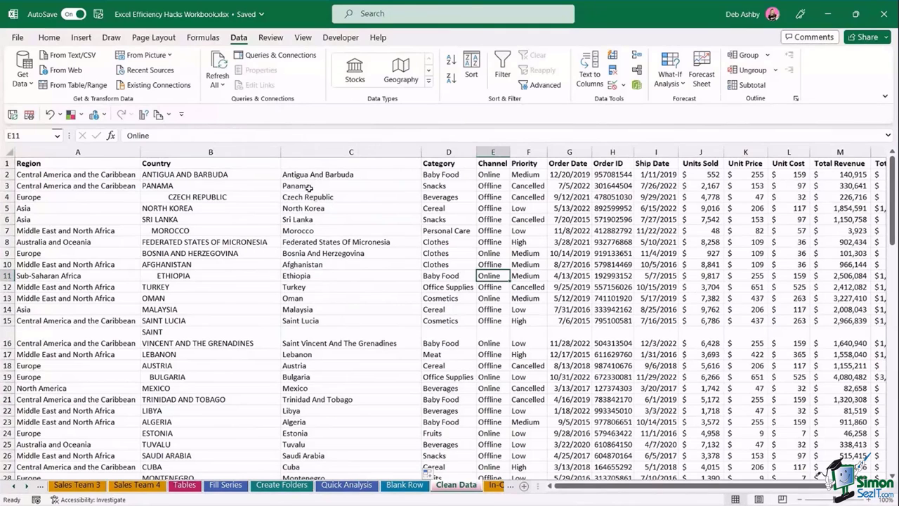
- Try deleting the original Country column B, then undo the deletion
click(206, 151)
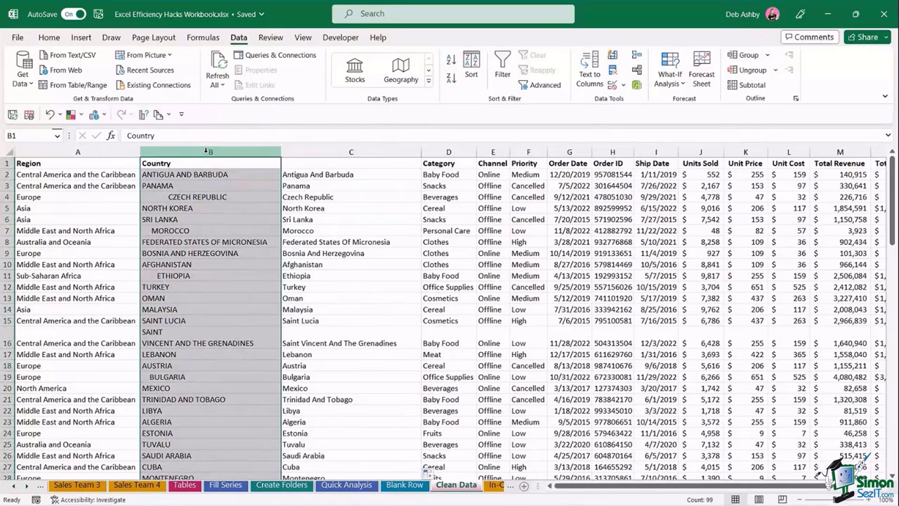
right_click(207, 152)
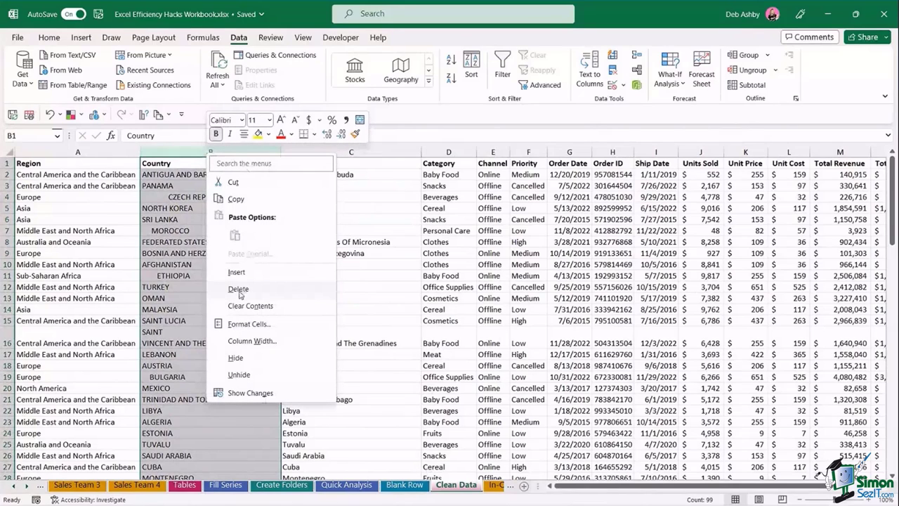
click(238, 290)
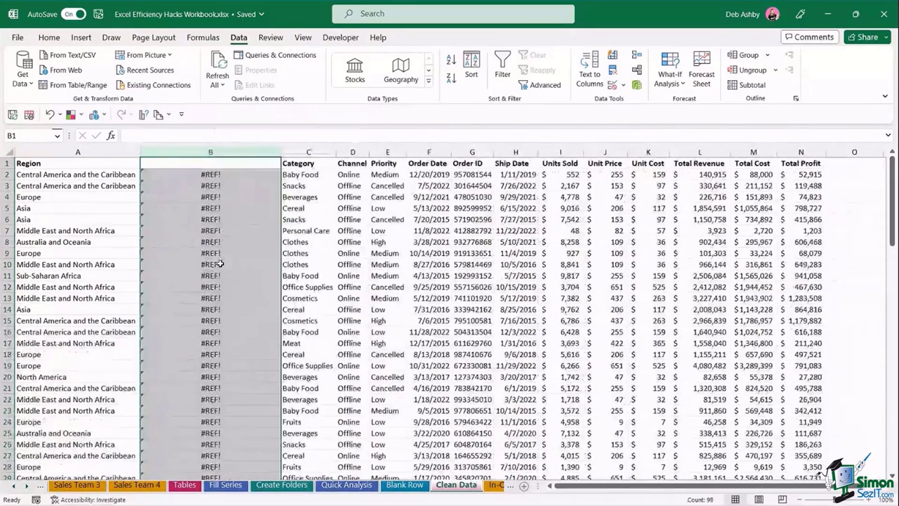
key(ctrl+z)
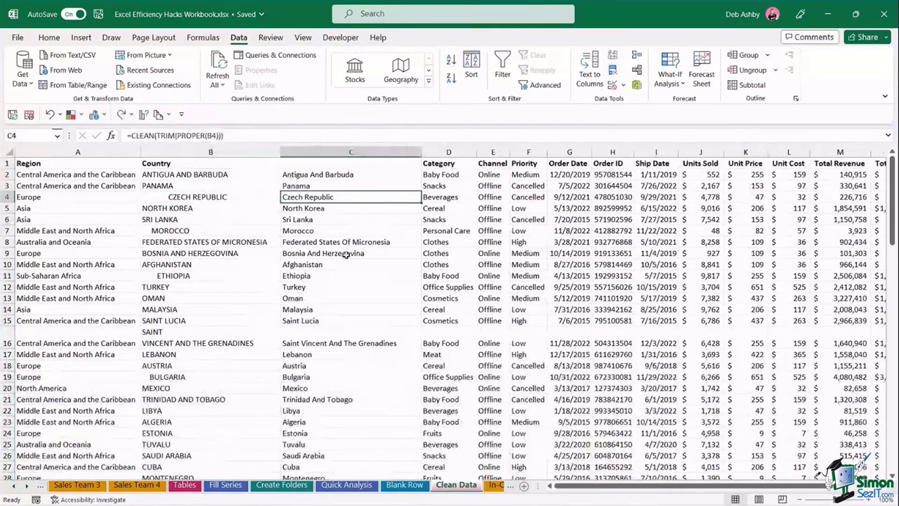
- Replace column C's formulas with pasted values of the cleaned country names
click(351, 152)
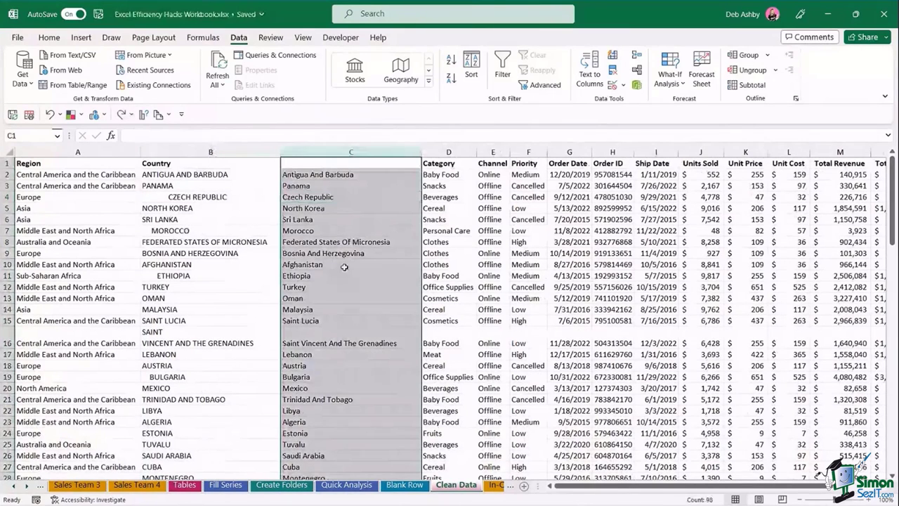
key(ctrl+c)
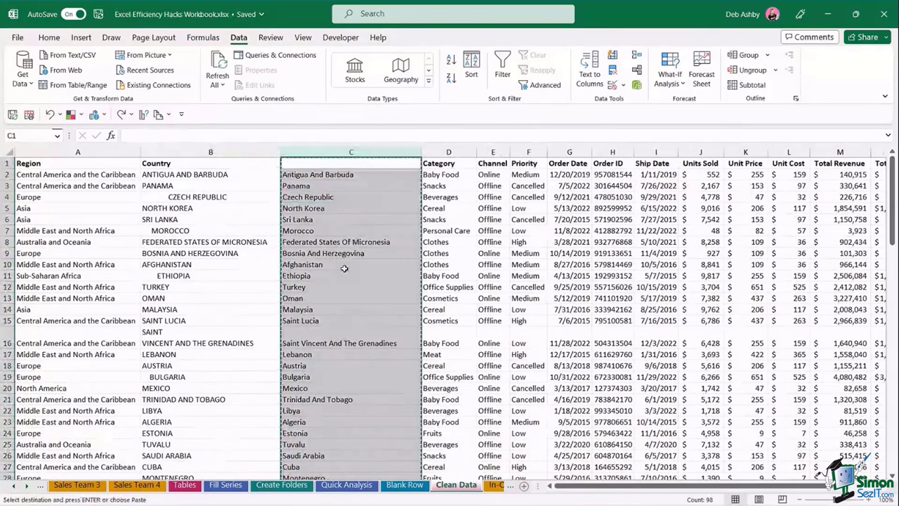
click(49, 37)
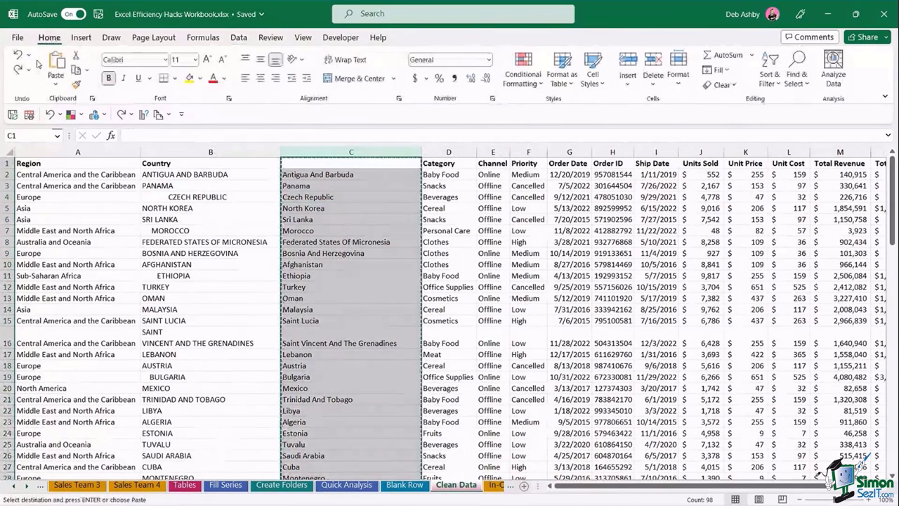
click(55, 82)
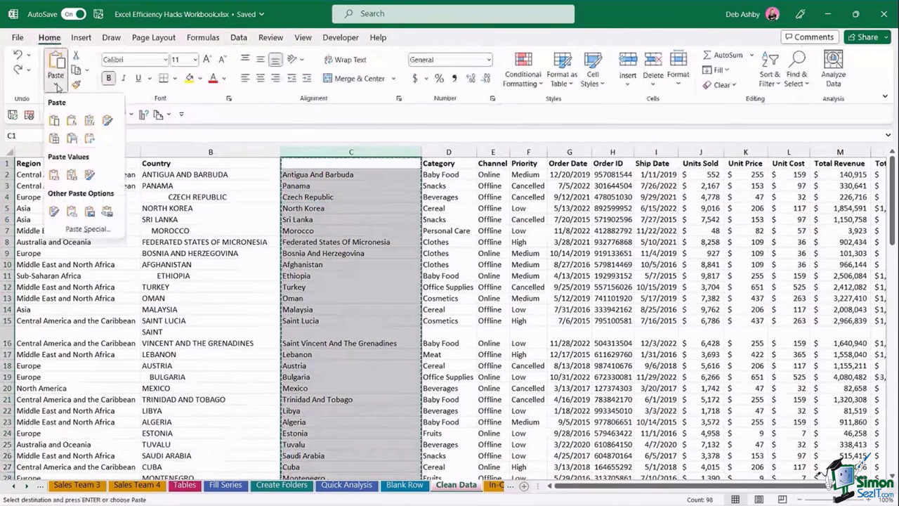
click(53, 175)
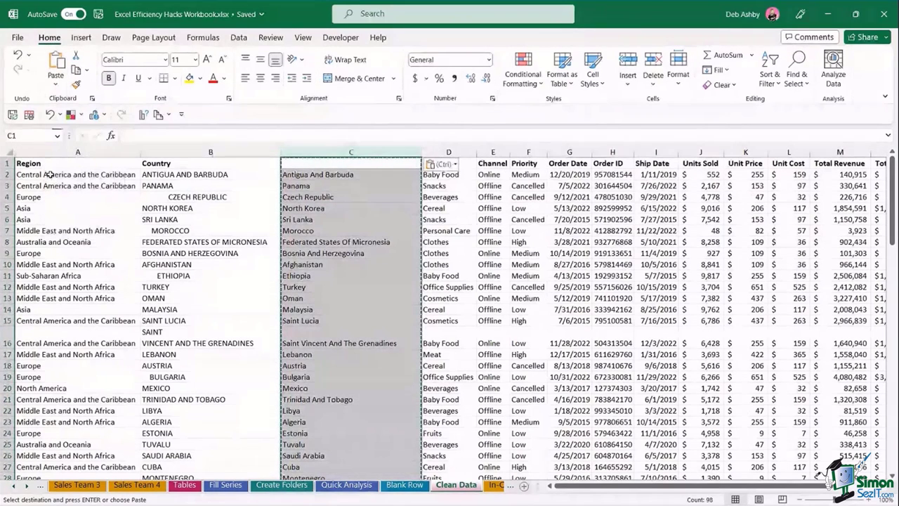
key(Escape)
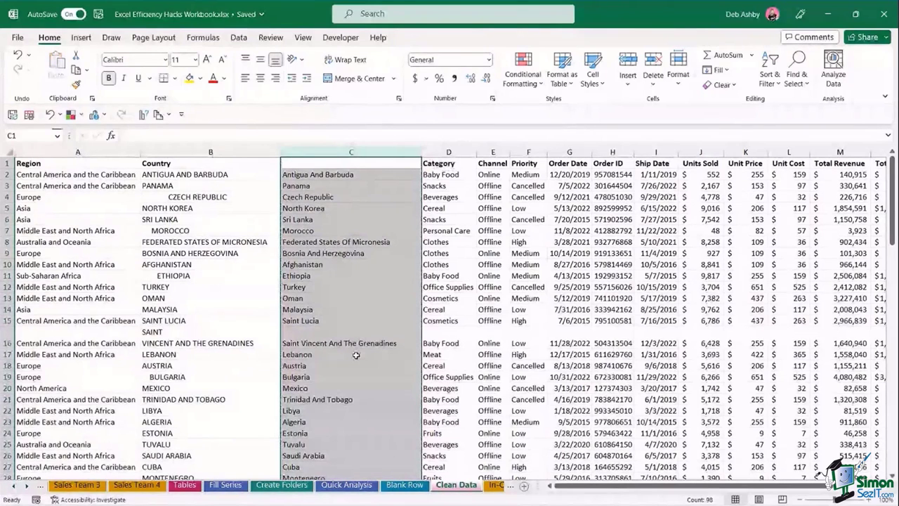
click(210, 150)
- Delete the uppercase column B and head the cleaned names column 'Country'
right_click(211, 150)
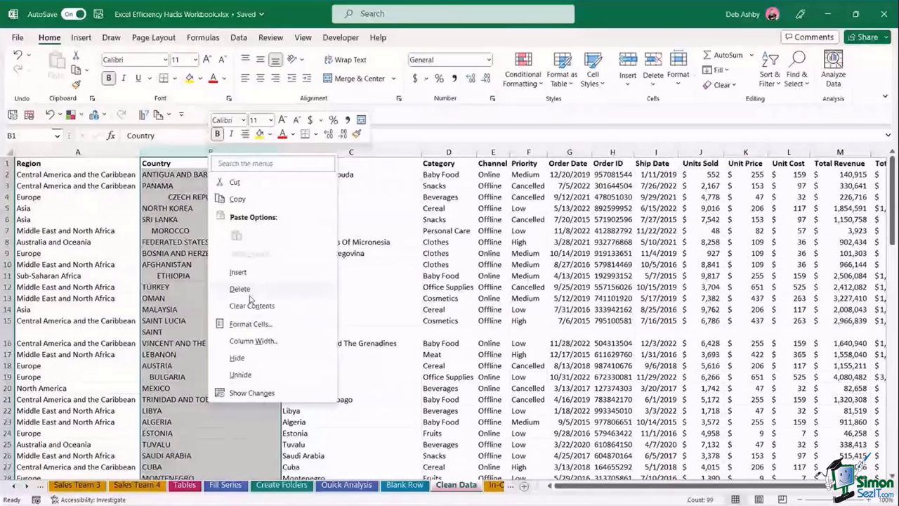
click(242, 288)
text(Coun)
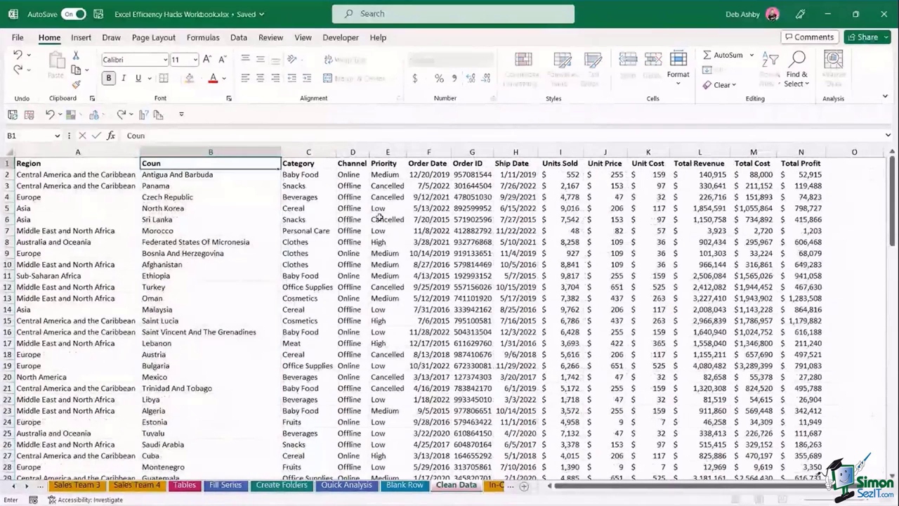
text(try)
key(Return)
- Convert the A1:N99 data into a table with headers
click(363, 317)
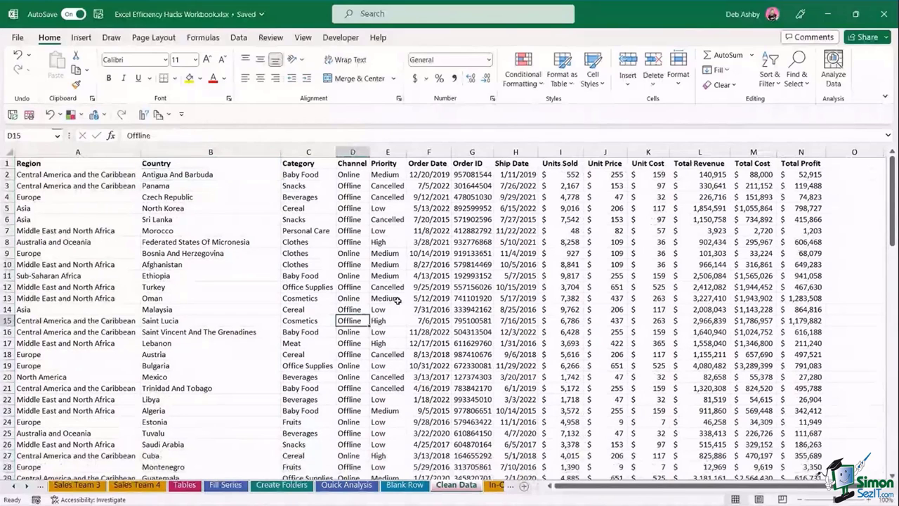
click(397, 243)
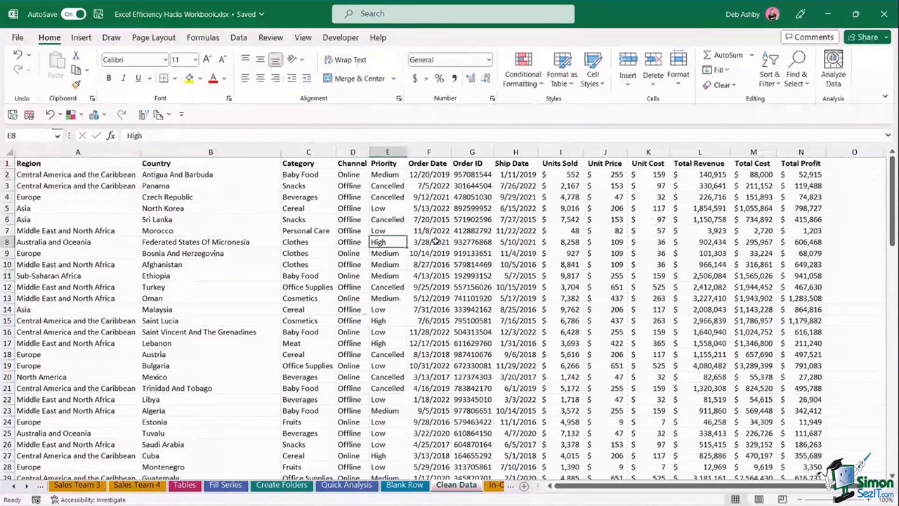
click(428, 278)
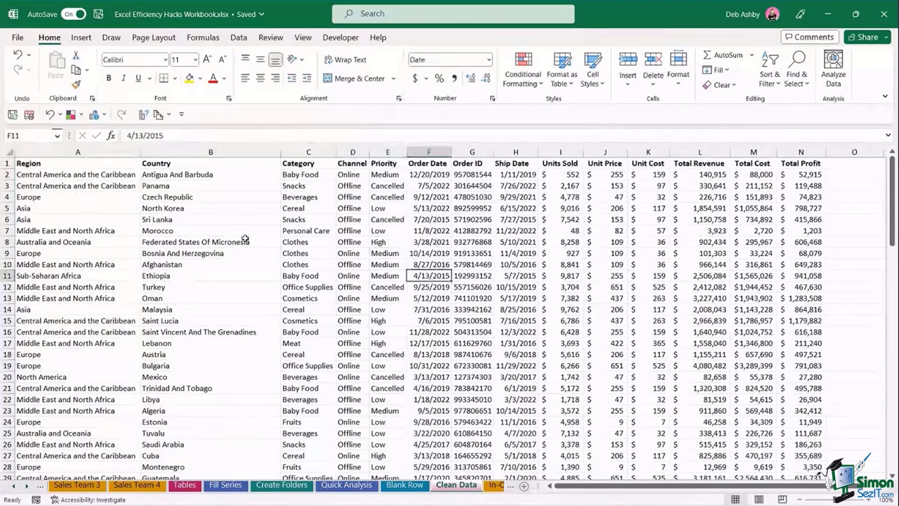
click(330, 251)
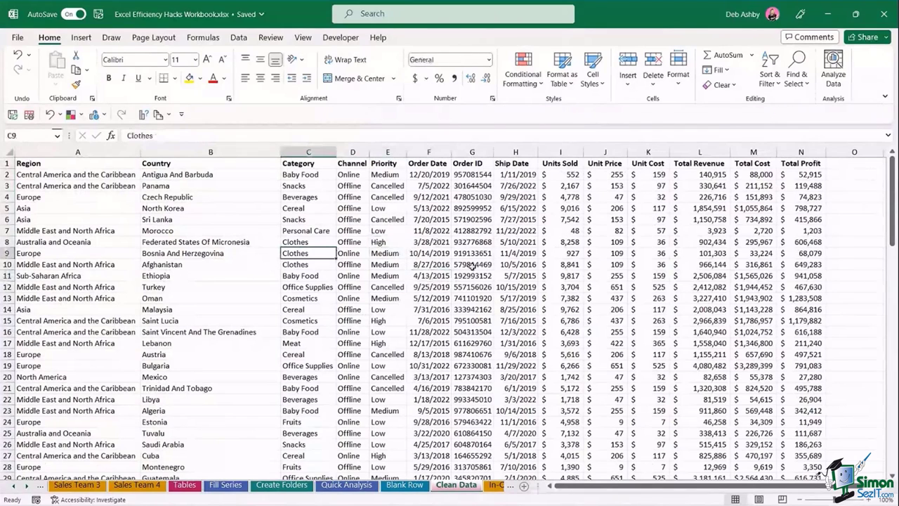
key(ctrl+t)
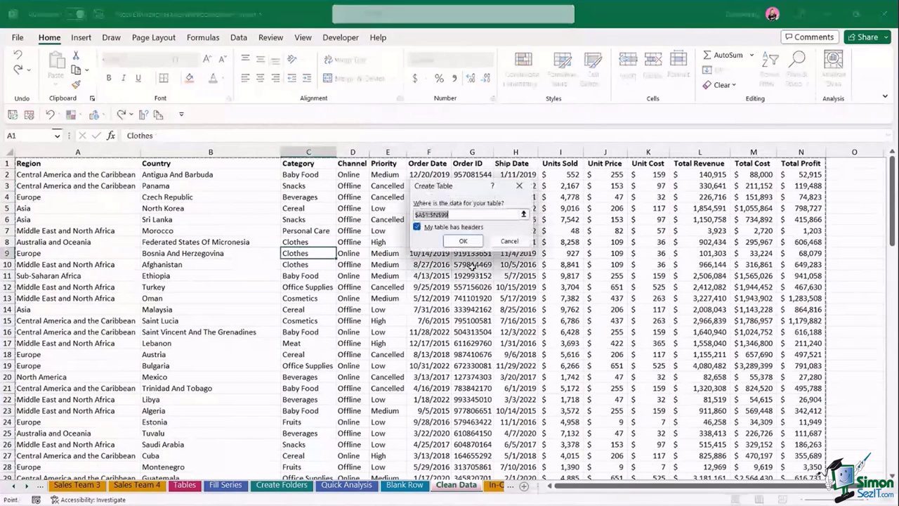
click(463, 241)
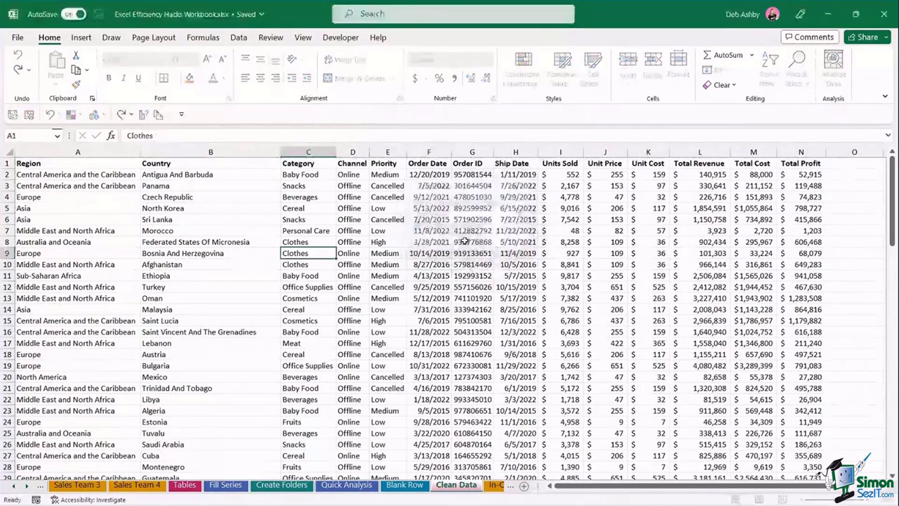
click(457, 308)
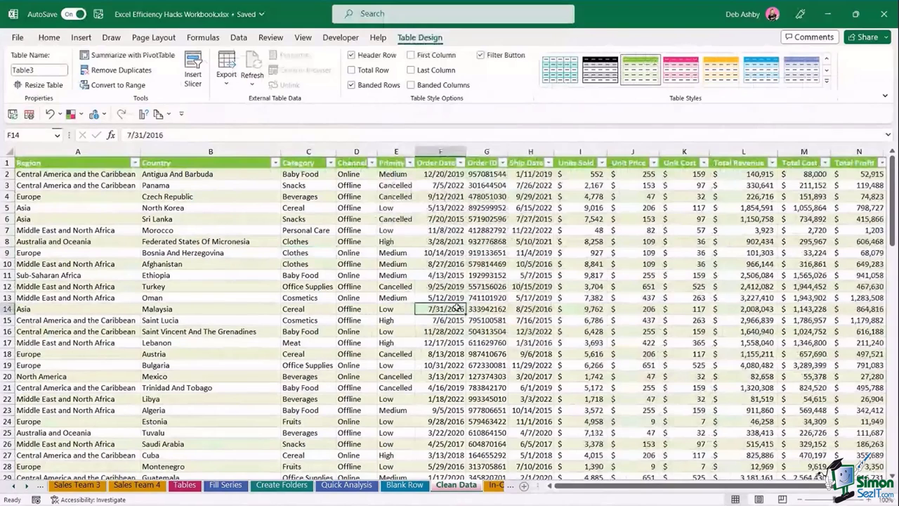
click(29, 486)
- Go to the In-Cell Charts sheet and select the pass marks C4:C14
click(27, 487)
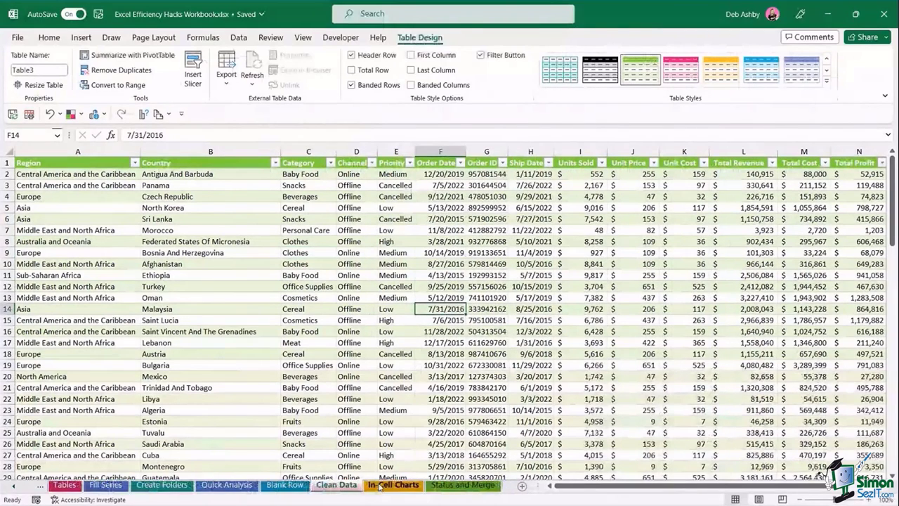
click(390, 485)
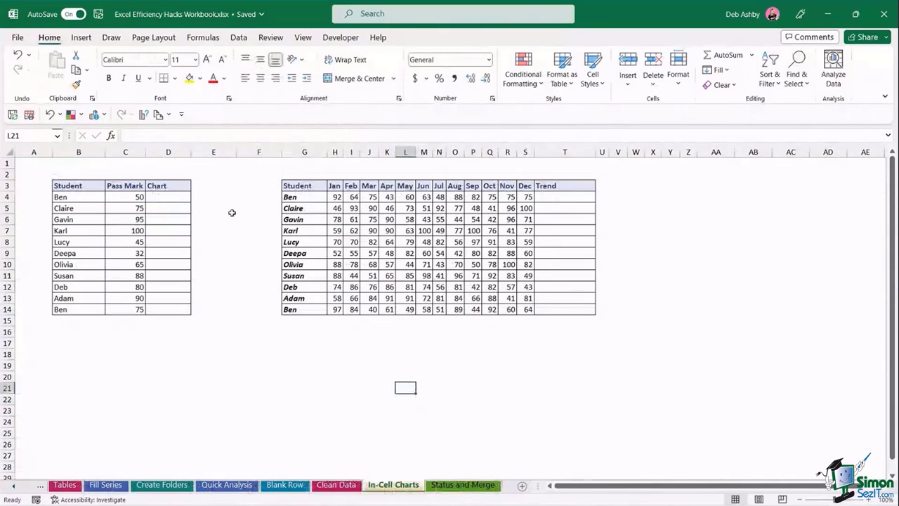
click(76, 197)
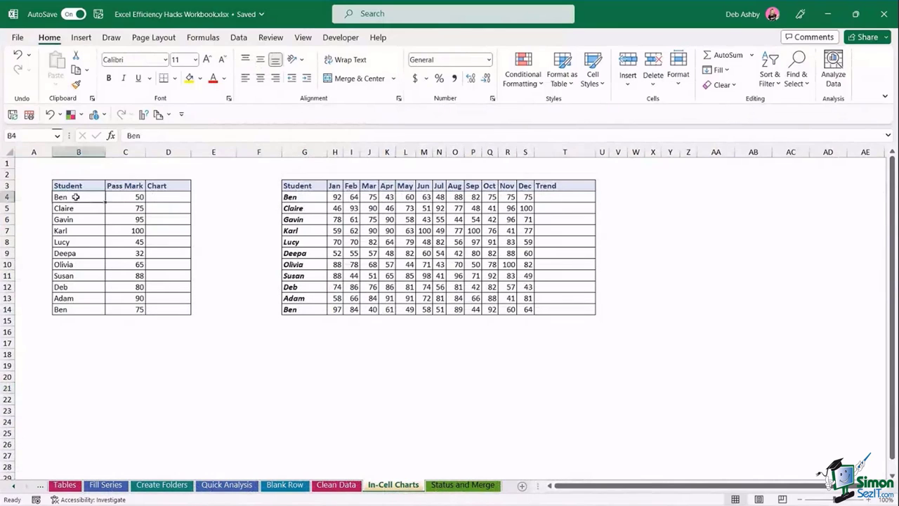
drag(85, 197, 79, 309)
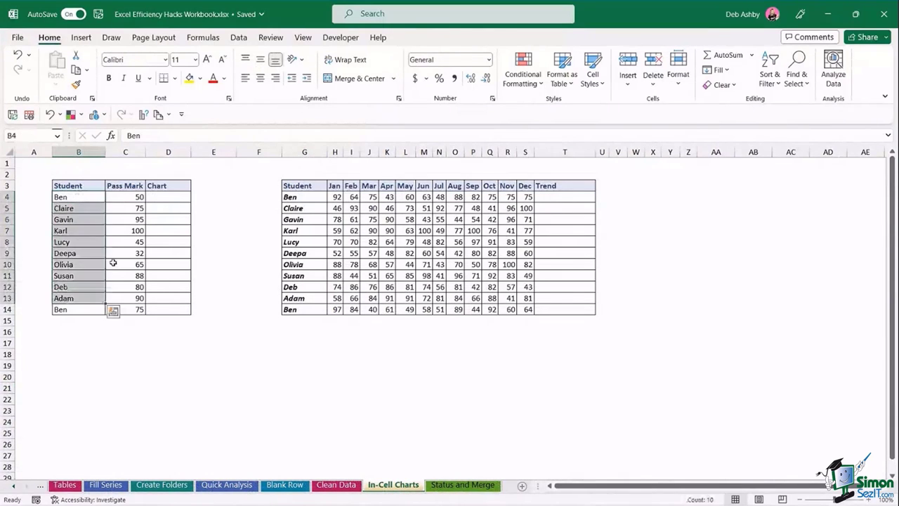
drag(134, 198, 129, 309)
click(221, 275)
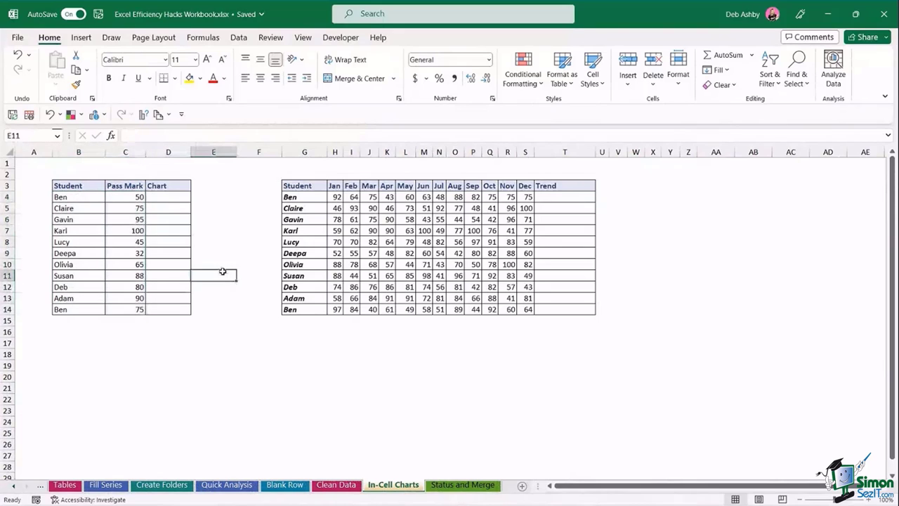
drag(132, 197, 129, 307)
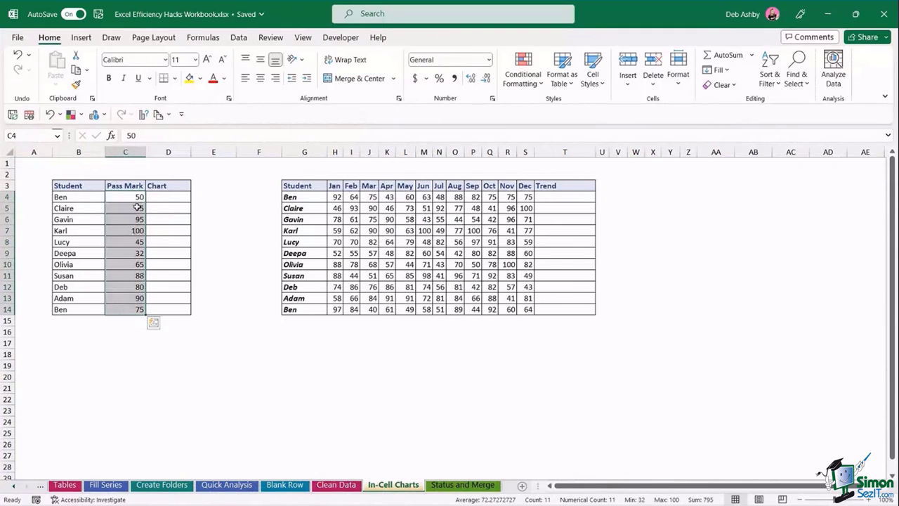
- Add Quick Analysis data bars to the pass marks, then undo them
click(154, 323)
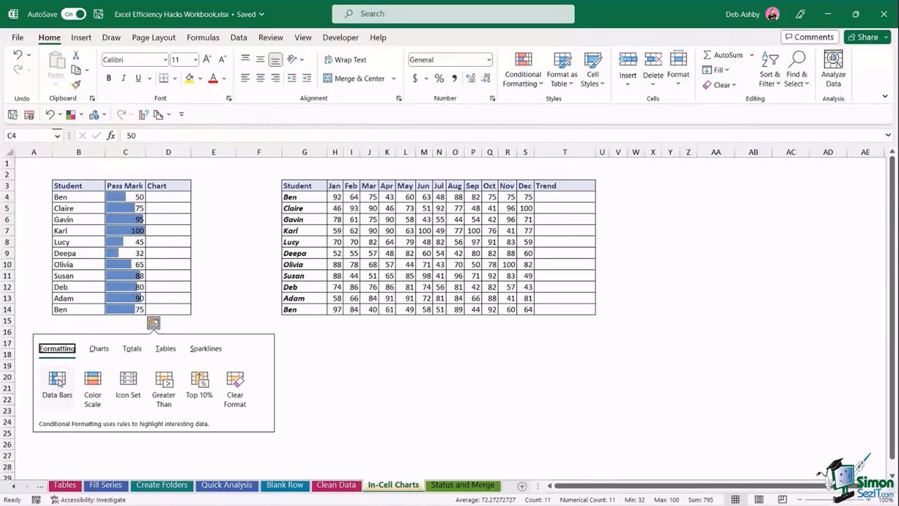
click(58, 382)
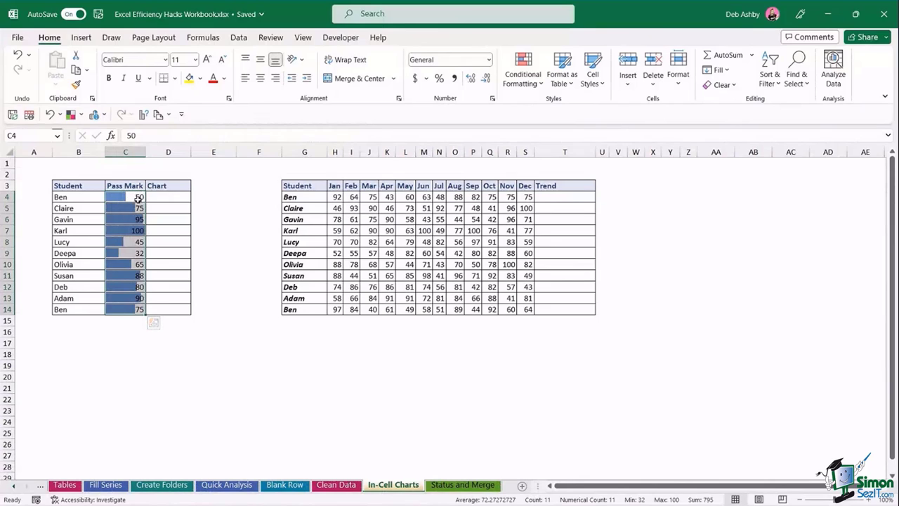
click(178, 195)
drag(179, 196, 170, 309)
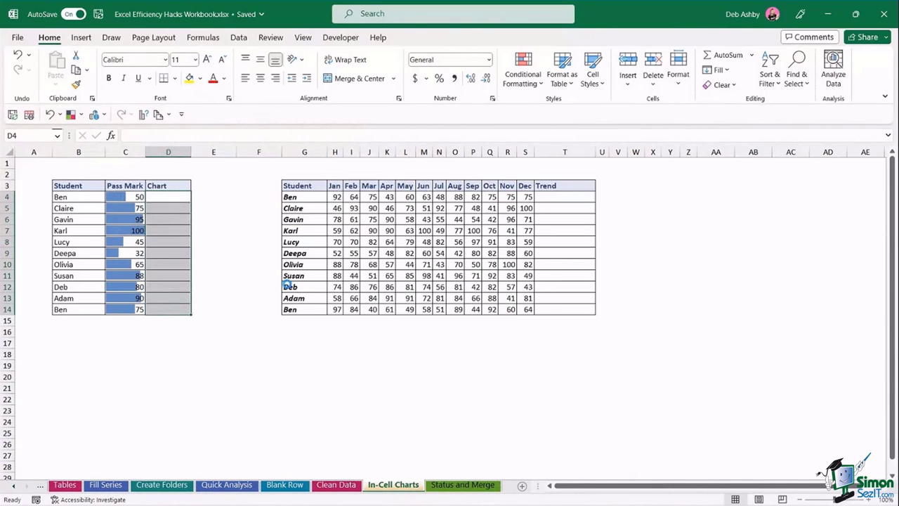
key(ctrl+z)
click(244, 220)
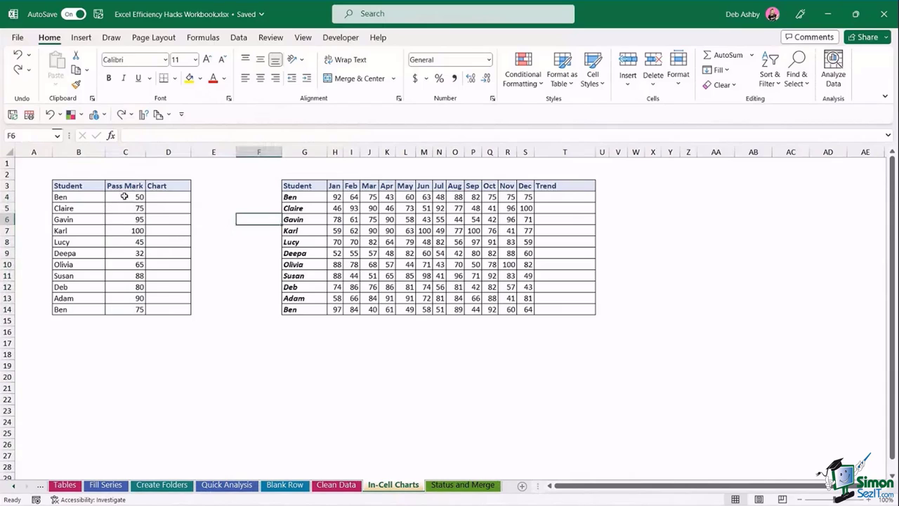
drag(124, 196, 126, 309)
drag(175, 197, 175, 306)
- Enter =REPT("|",C4) in D4 so Ben's pass mark of 50 shows as a bar
click(181, 199)
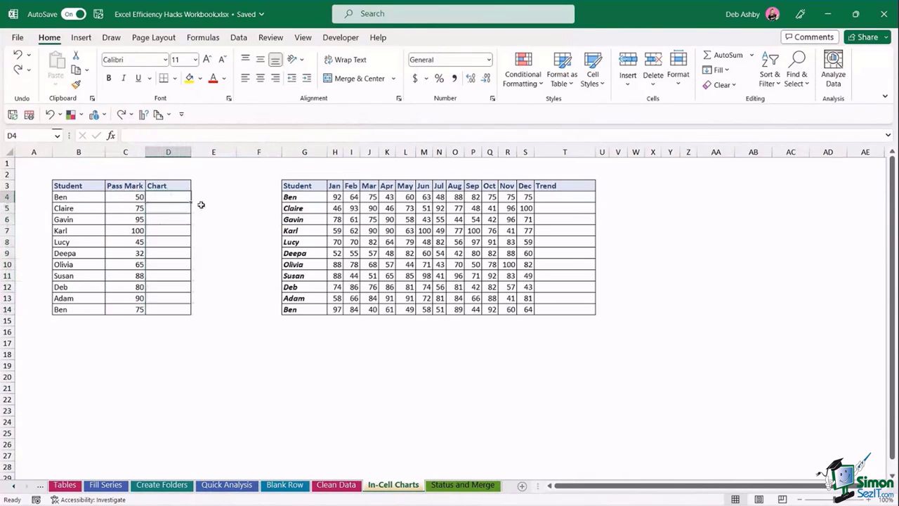
text(=)
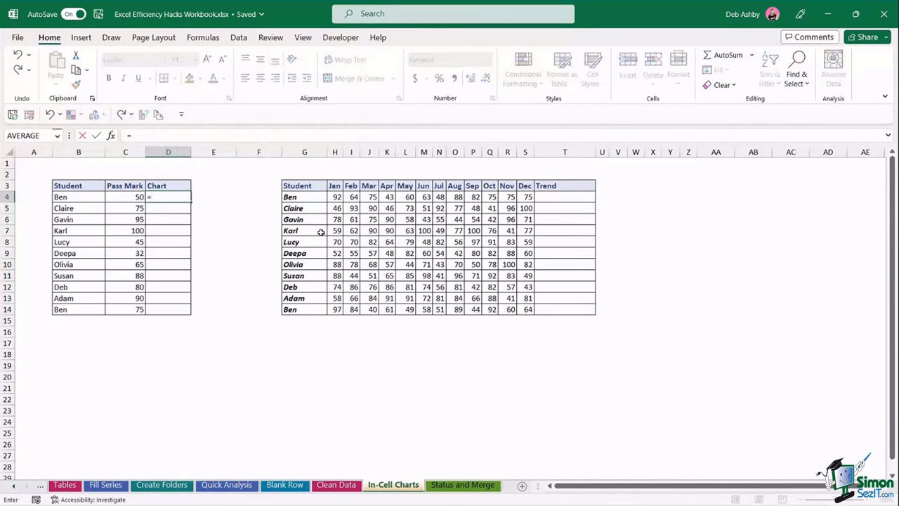
text(rept)
key(Tab)
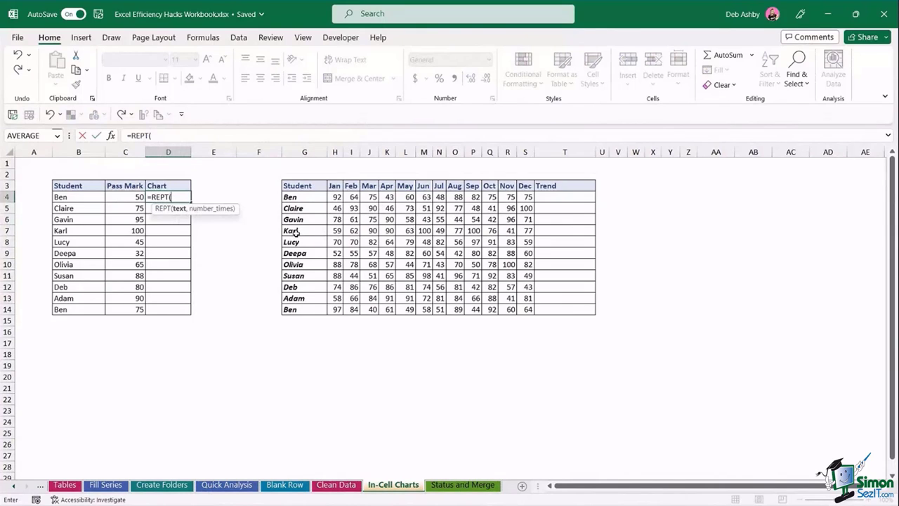
click(119, 197)
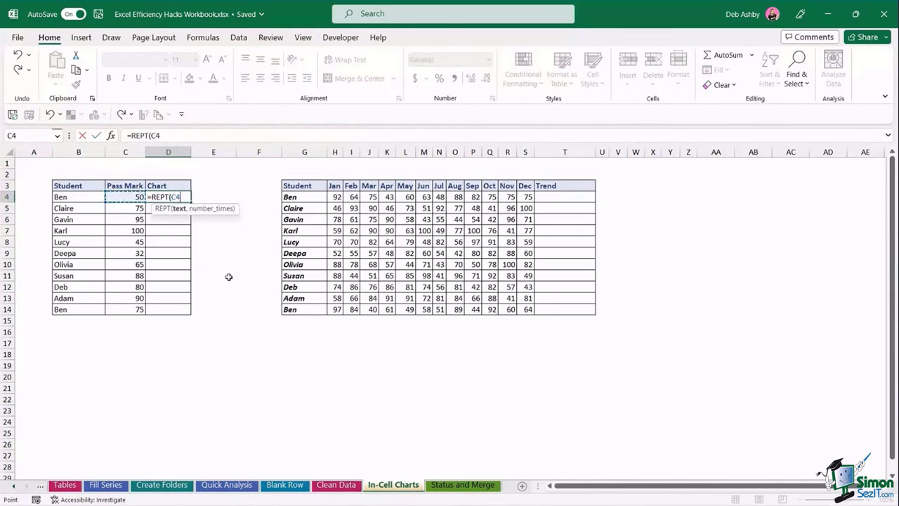
key(BackSpace)
key(BackSpace)
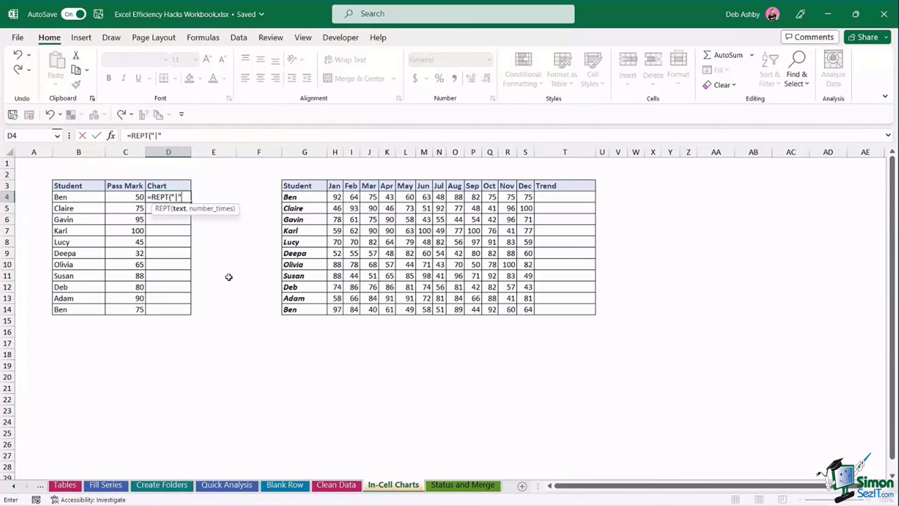
text(,)
click(128, 198)
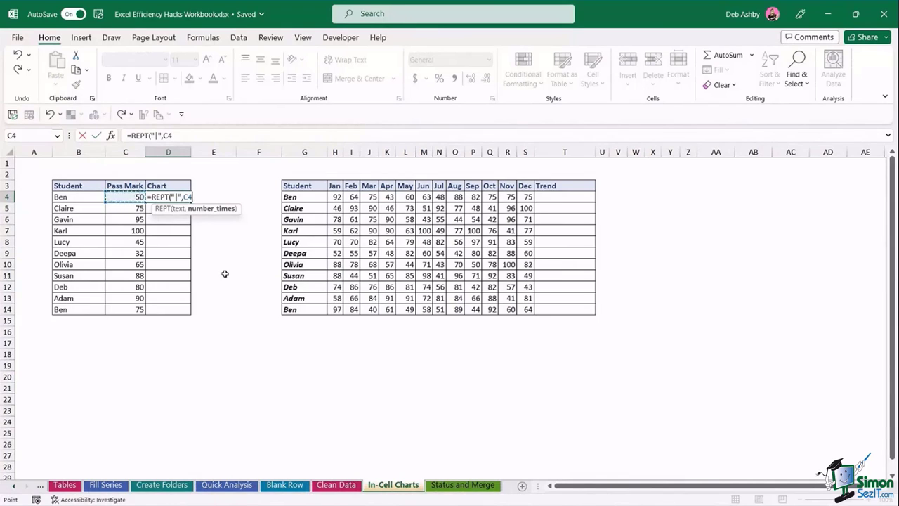
text())
key(Return)
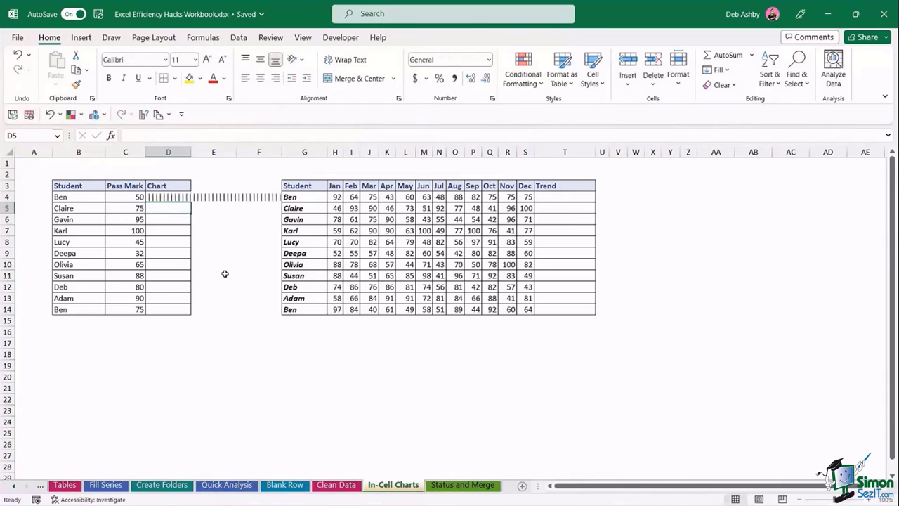
click(169, 196)
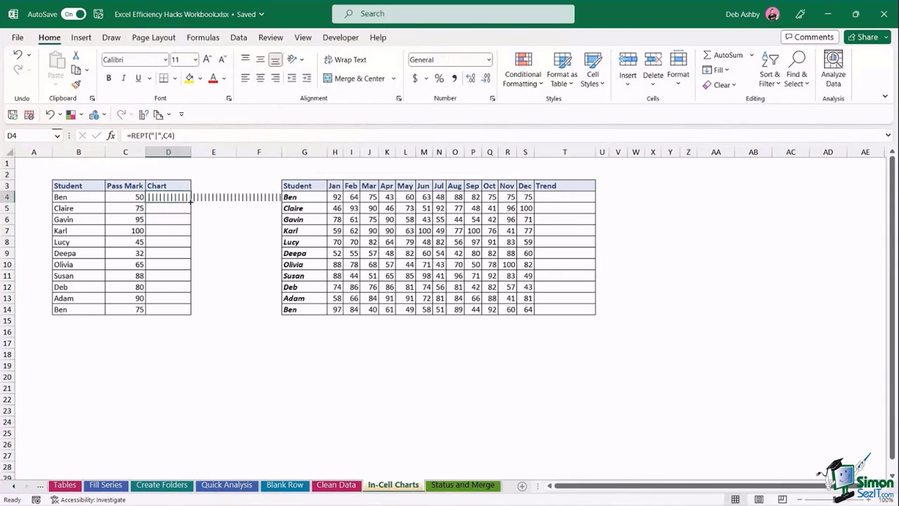
- Fill the REPT bar formula down to D14 and set the bars' font to Playbill
drag(190, 201, 191, 314)
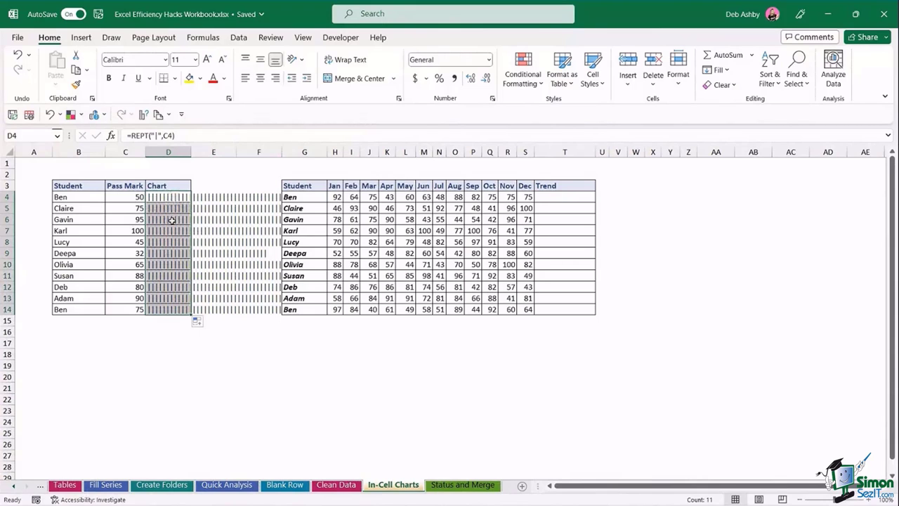
click(133, 59)
text(Playbill)
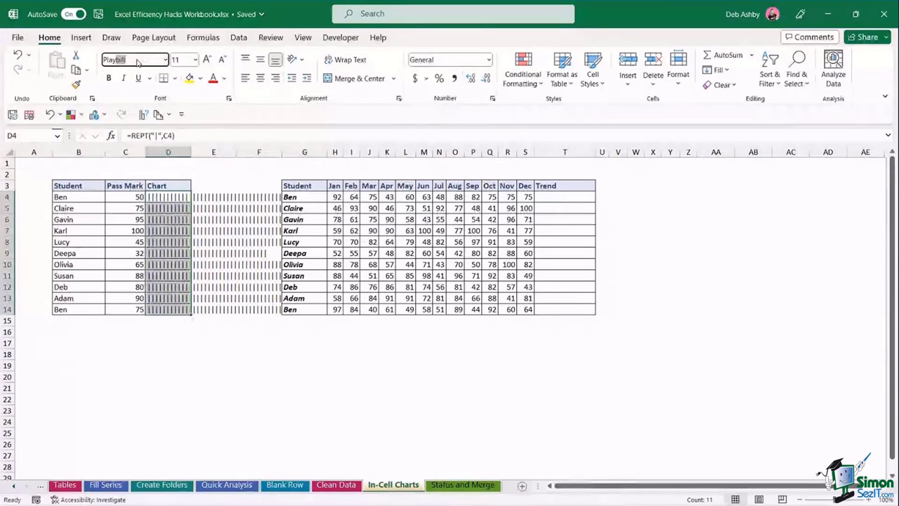
key(Return)
- Autofit column D to the bars and reselect D4:D14
click(209, 204)
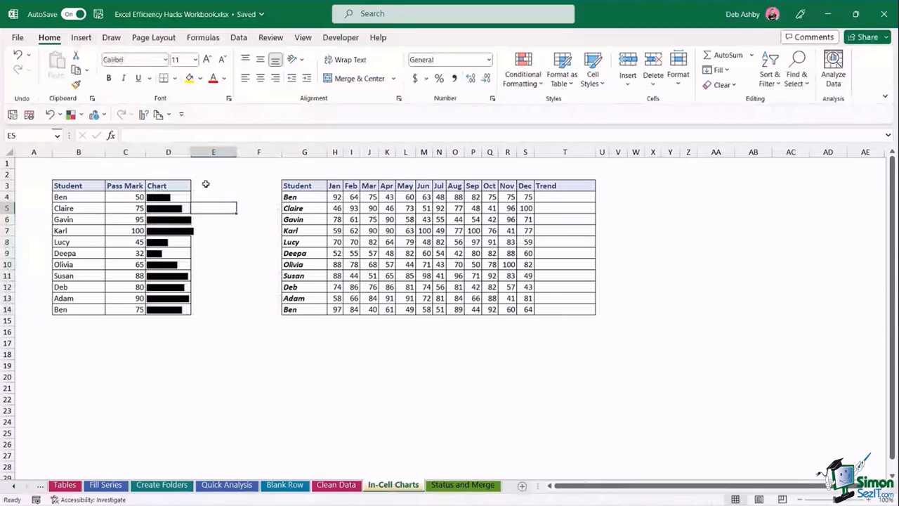
double_click(190, 153)
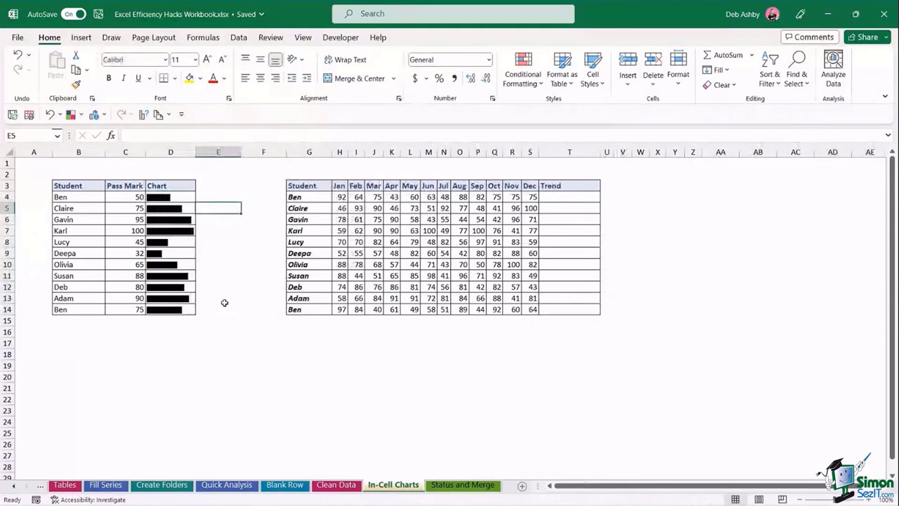
drag(179, 197, 179, 309)
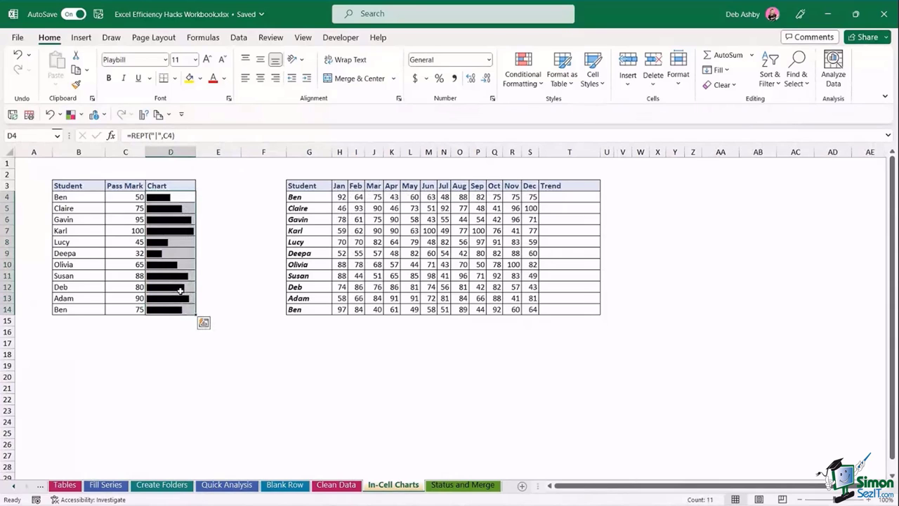
- Colour the bars in D4:D14 pink using the font colour palette
click(200, 78)
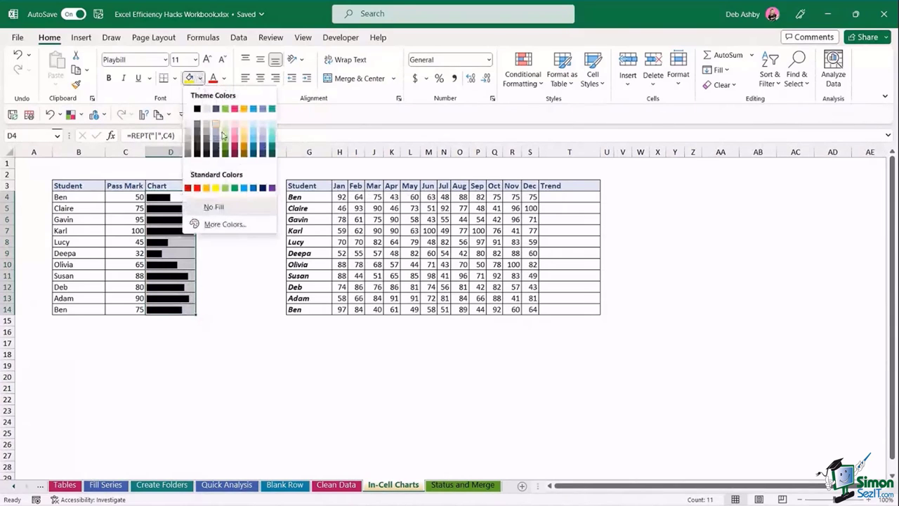
click(224, 78)
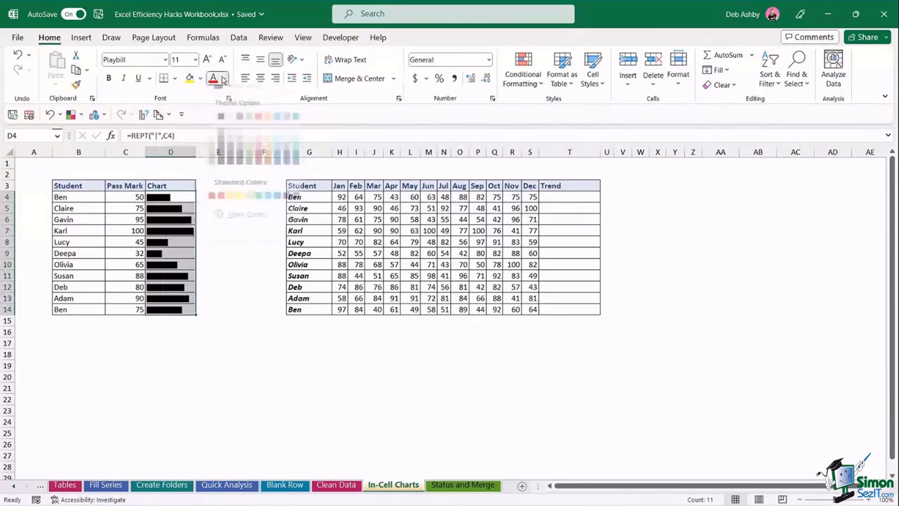
click(258, 166)
click(233, 275)
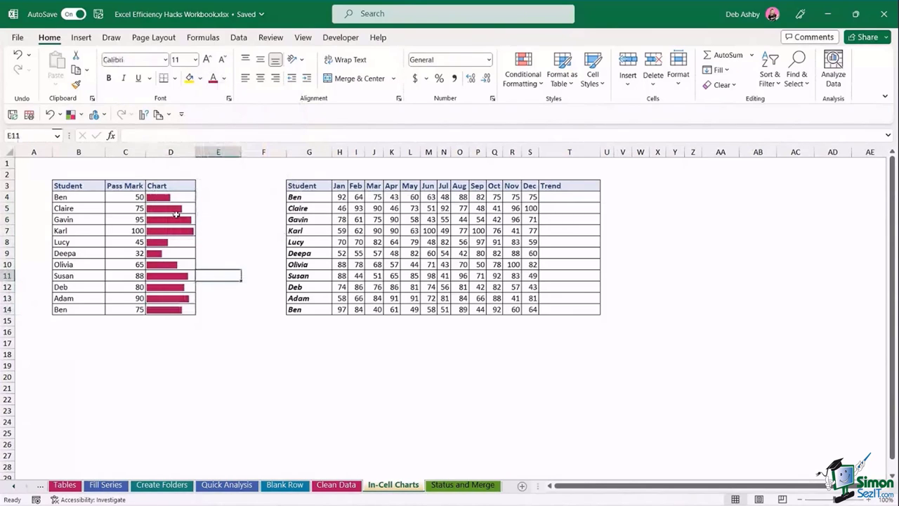
- Change the pass mark in C5 to 30 and check the bar formula updates
click(120, 208)
text(30)
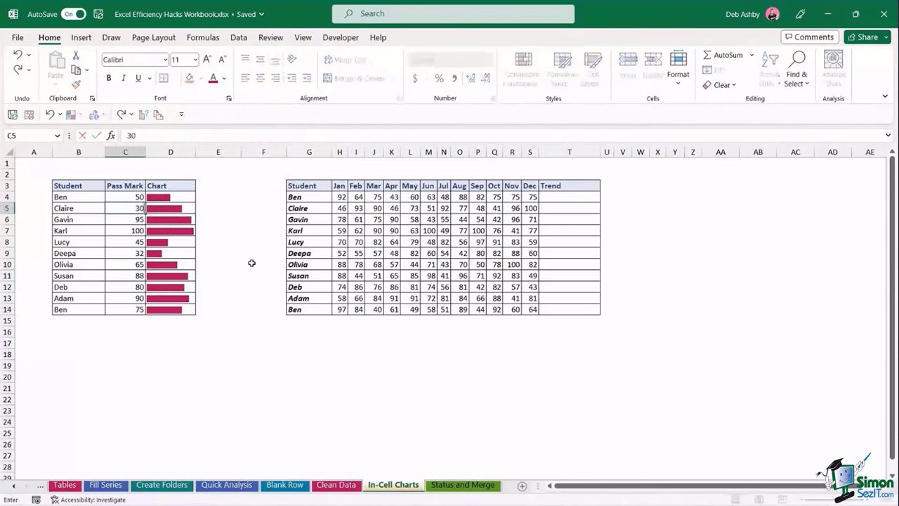
key(Return)
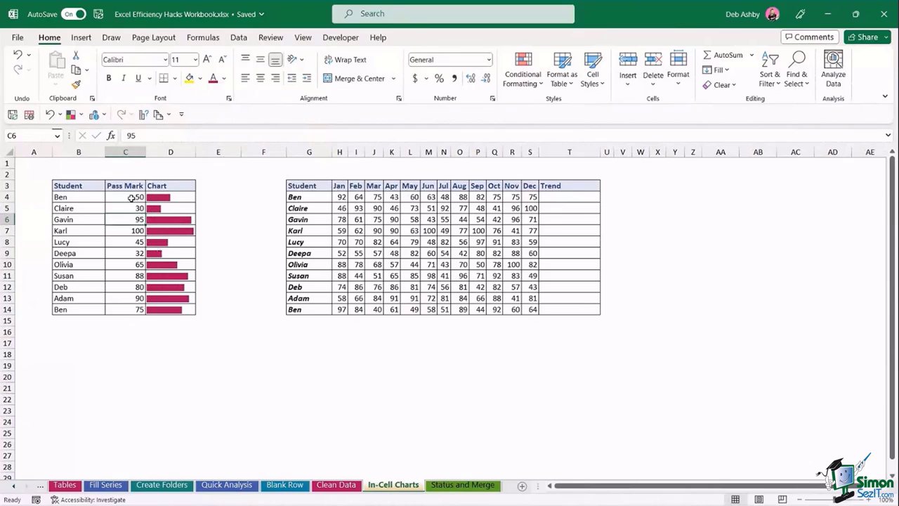
drag(129, 197, 142, 309)
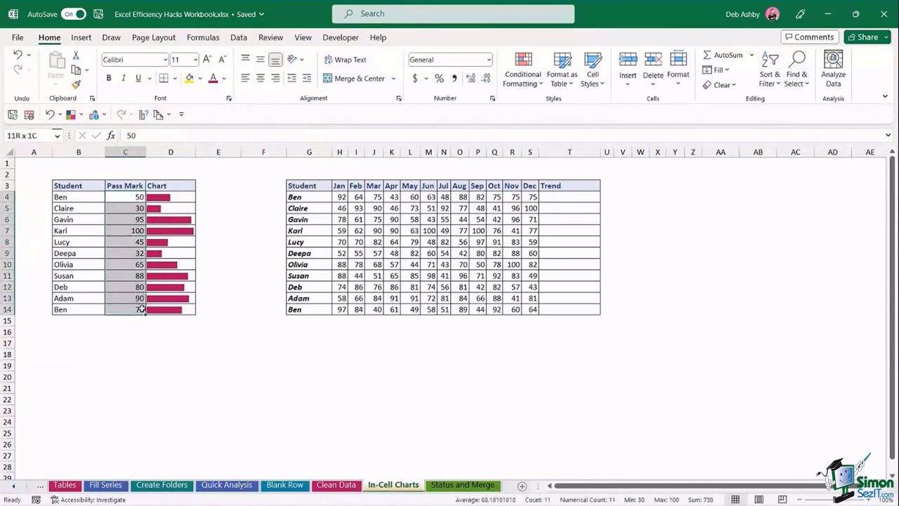
click(191, 196)
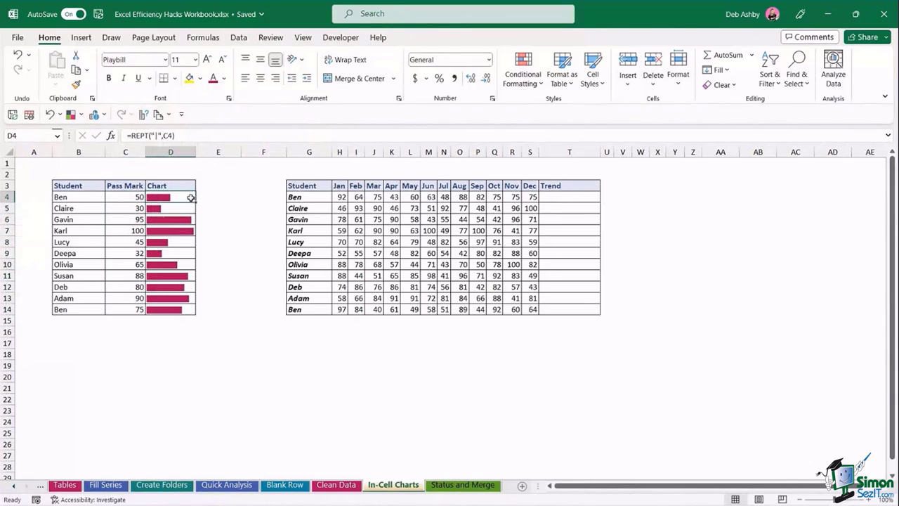
click(224, 241)
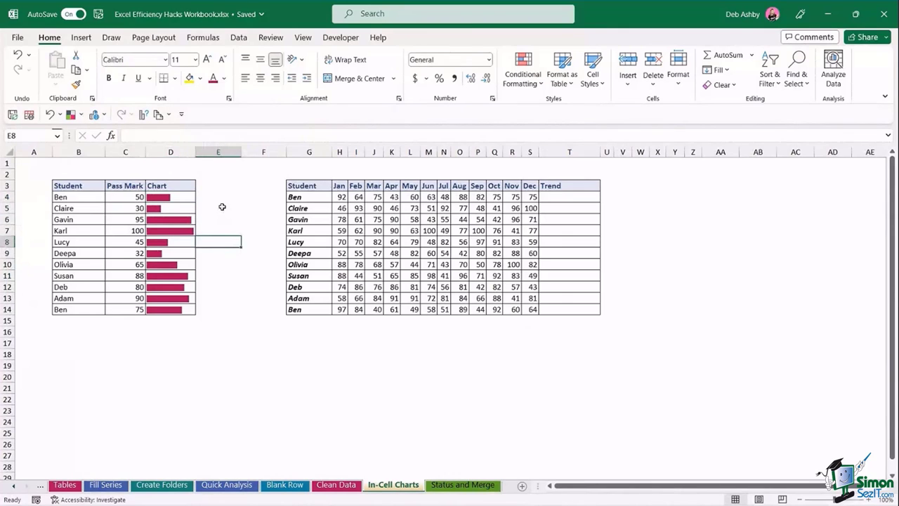
click(221, 209)
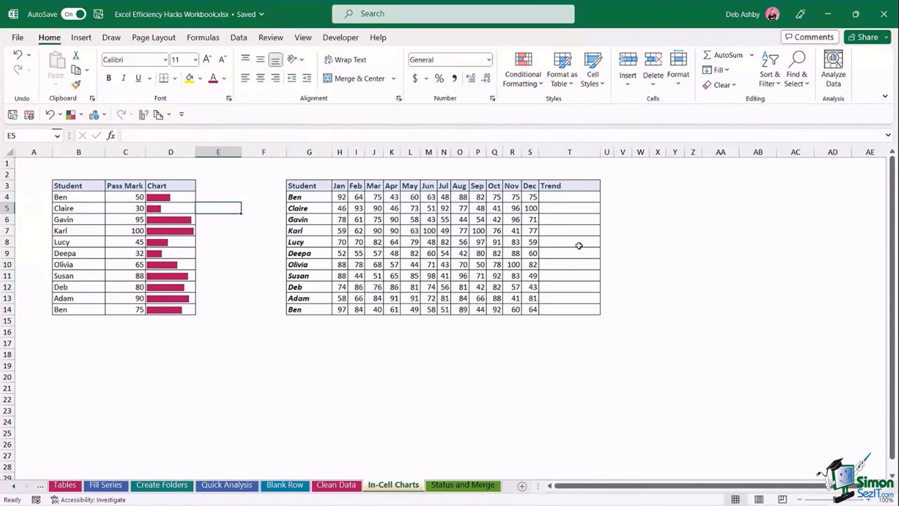
- Look over the student names and the first row's monthly scores
click(576, 198)
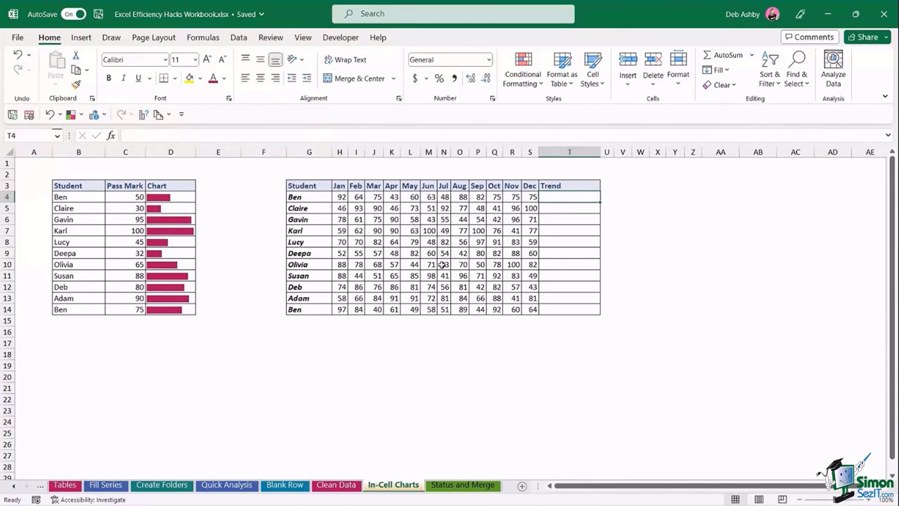
drag(307, 198, 313, 311)
click(341, 196)
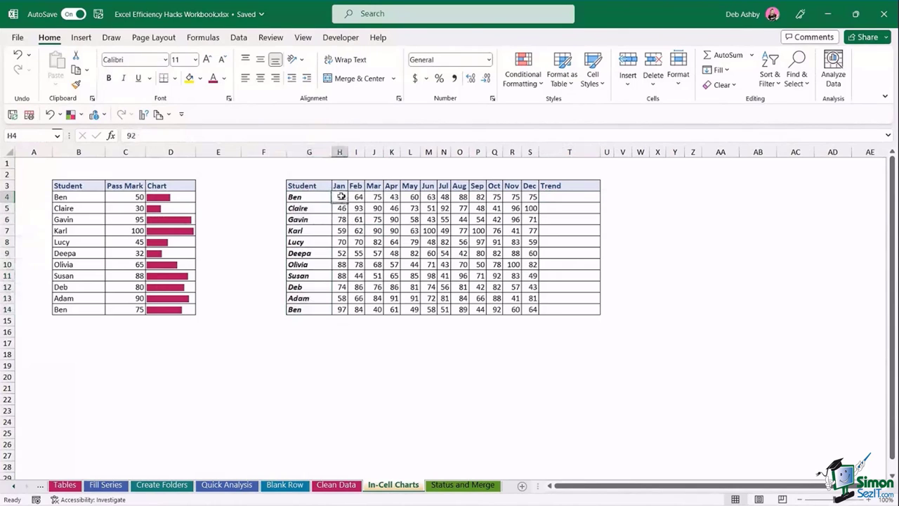
click(359, 199)
click(372, 198)
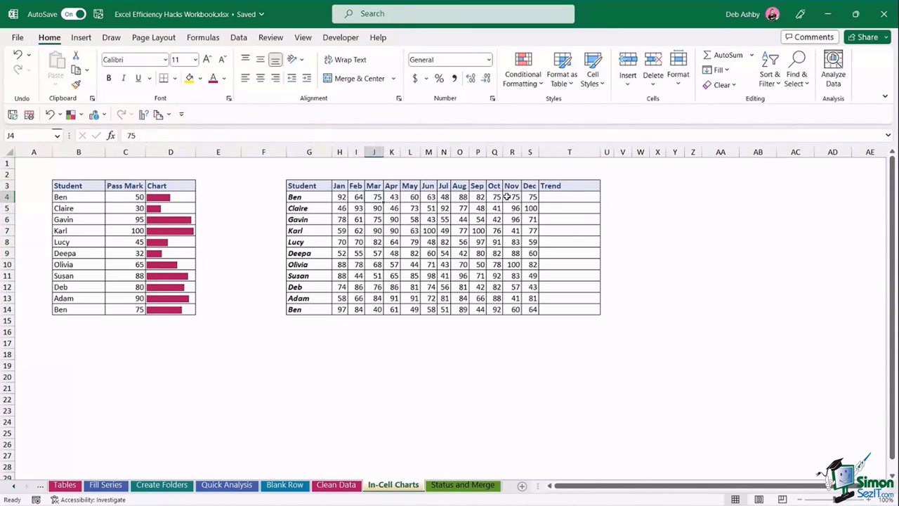
click(342, 196)
click(357, 197)
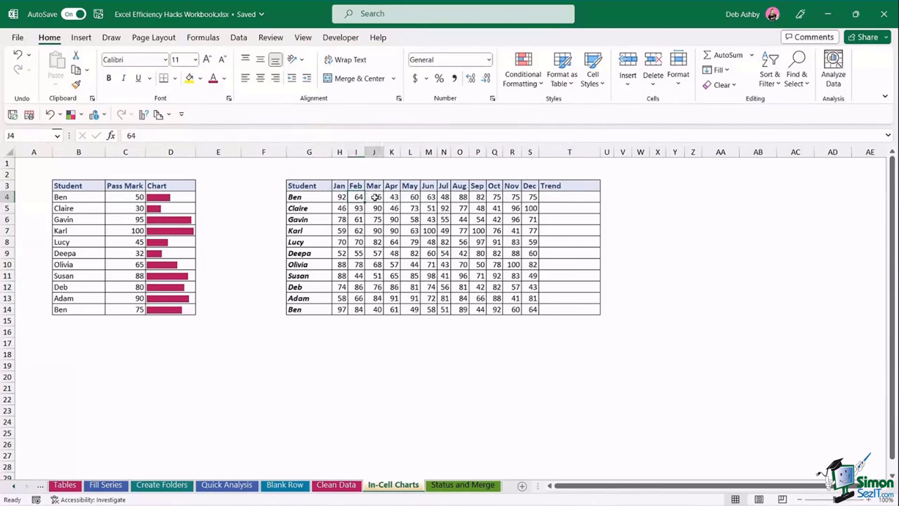
click(391, 197)
click(410, 196)
click(427, 197)
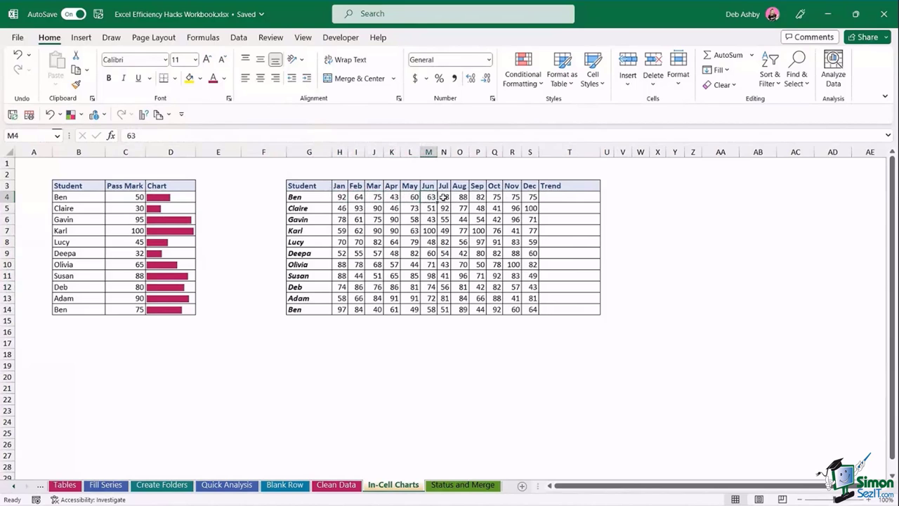
click(444, 197)
click(460, 196)
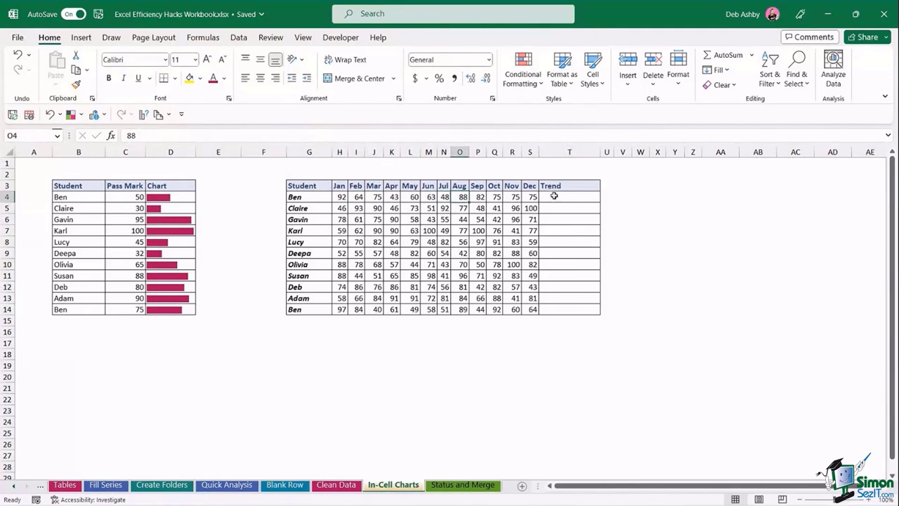
- Select all students' Jan–Dec scores in H4:S14
click(554, 197)
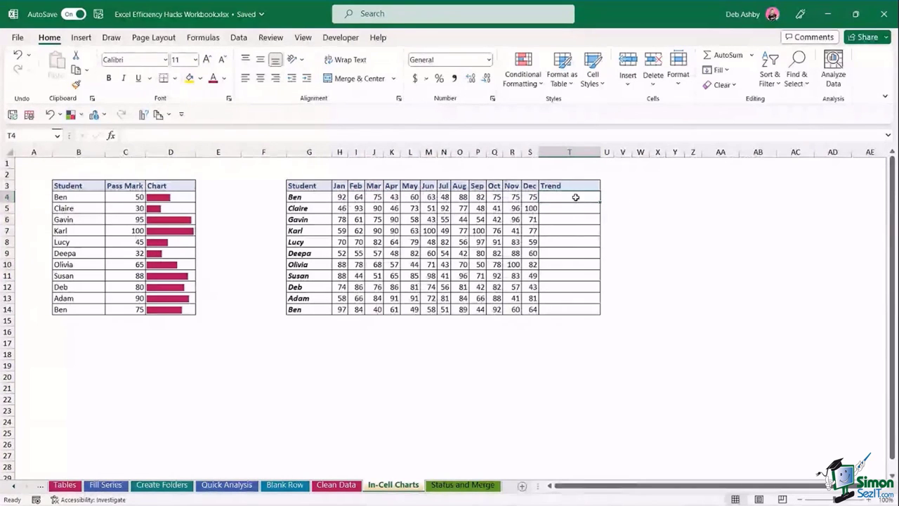
click(459, 252)
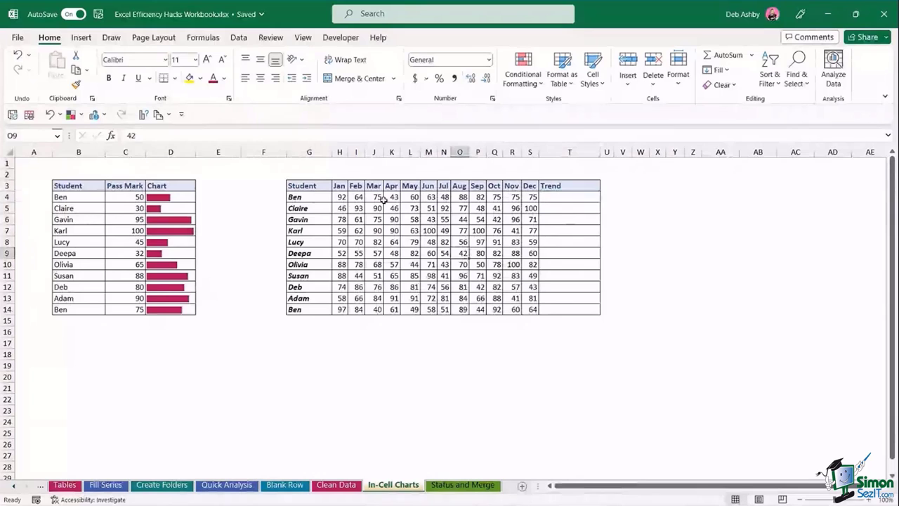
drag(341, 196, 533, 310)
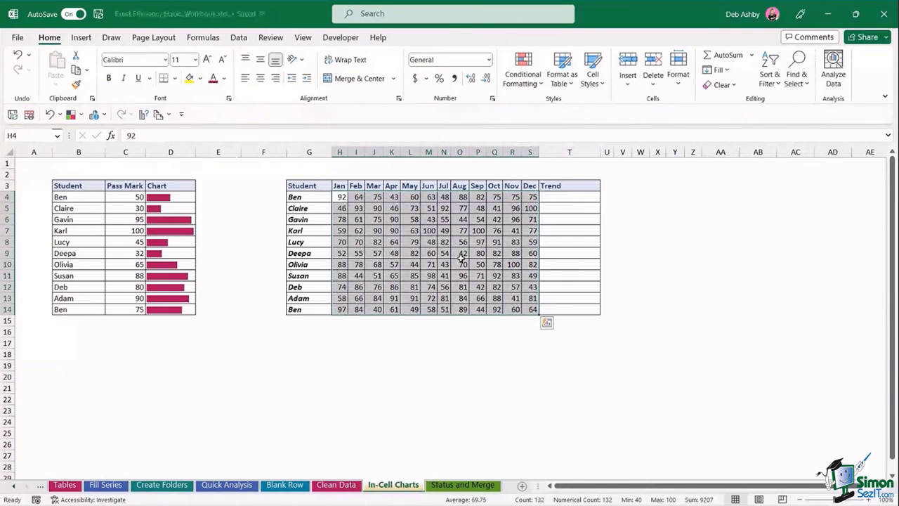
- Insert line sparklines into T4:T14 from the H4:S14 monthly scores
key(alt)
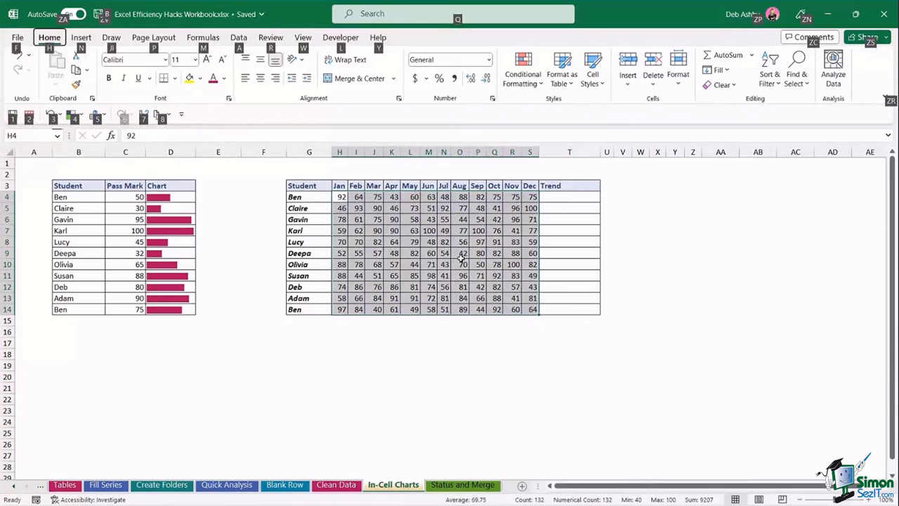
key(n)
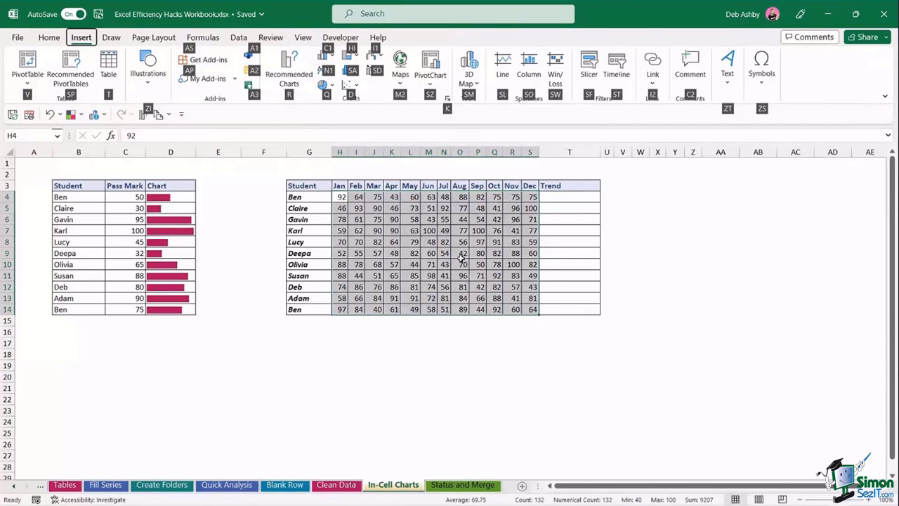
key(s)
key(l)
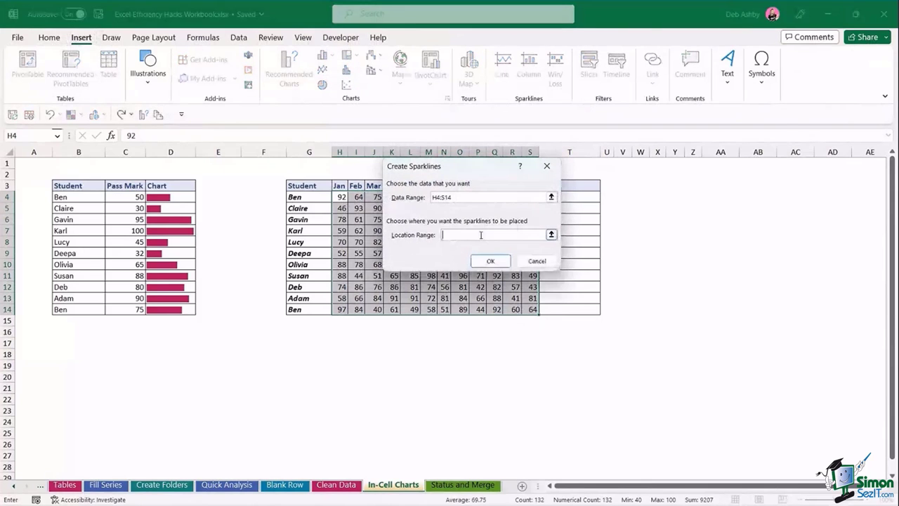
drag(471, 168, 381, 175)
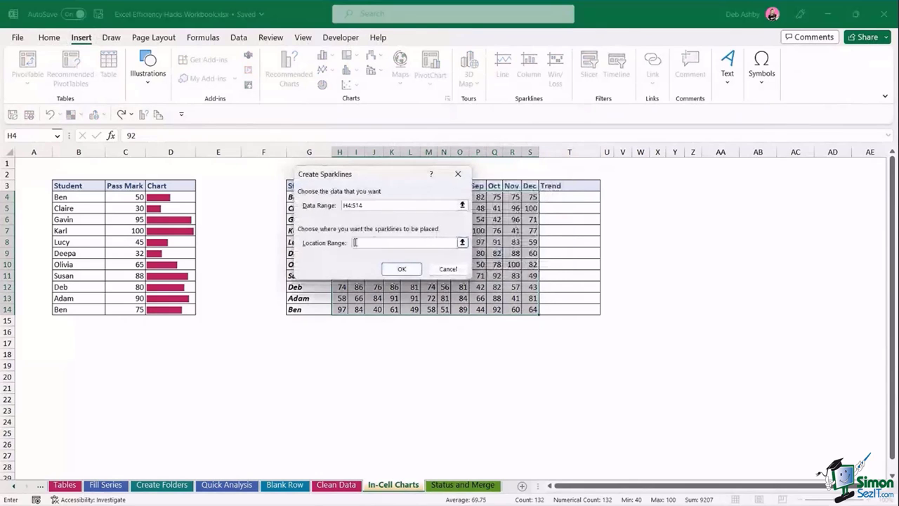
drag(569, 196, 569, 306)
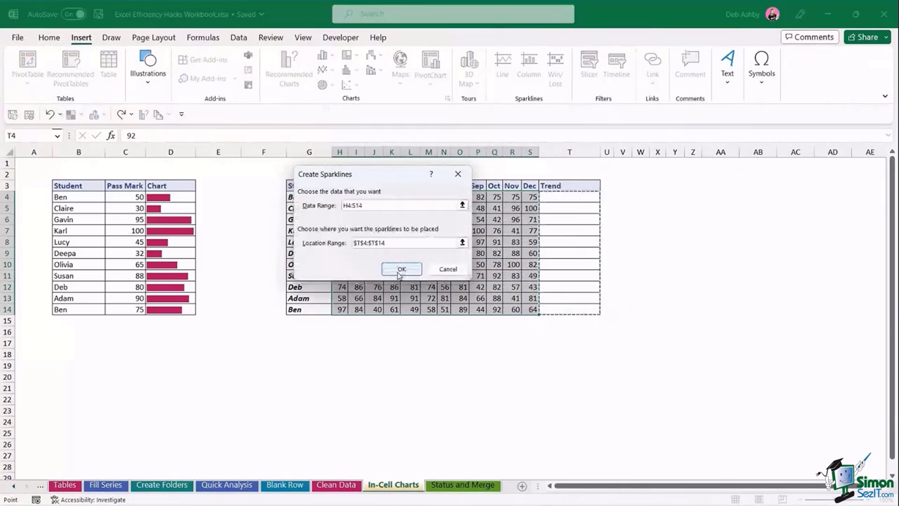
click(398, 268)
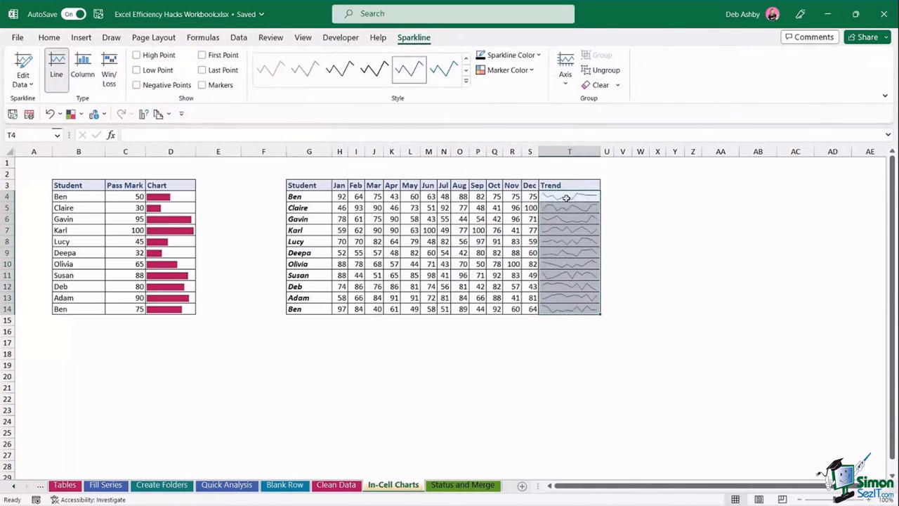
- Turn on Markers for the trend sparklines, then go to the Status and Merge sheet
click(203, 84)
click(692, 241)
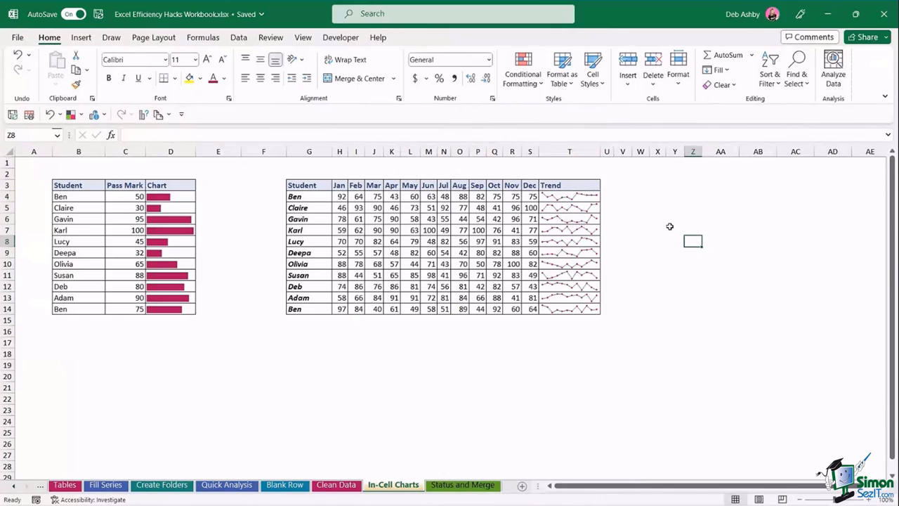
click(664, 219)
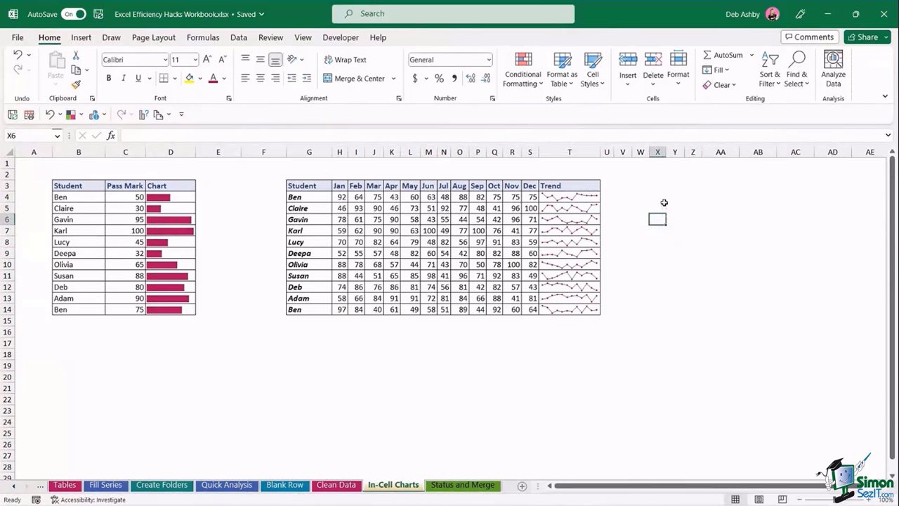
click(664, 207)
click(658, 196)
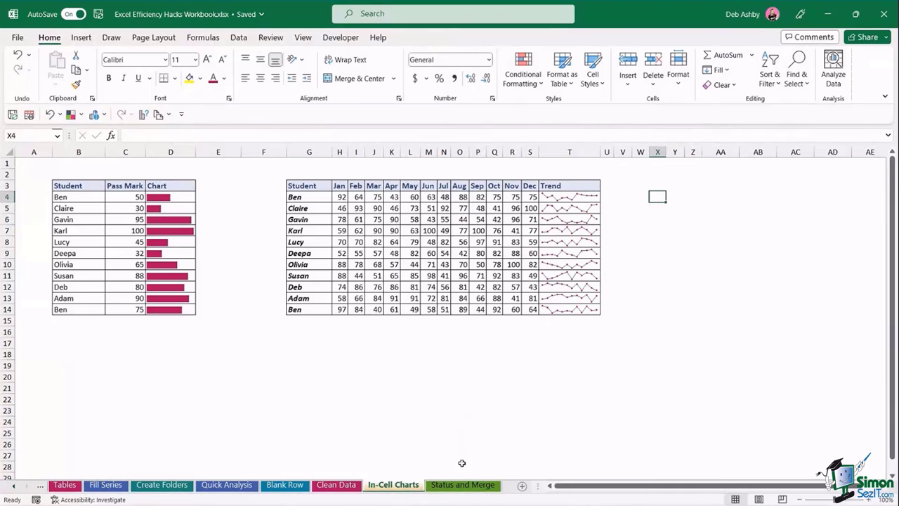
click(463, 485)
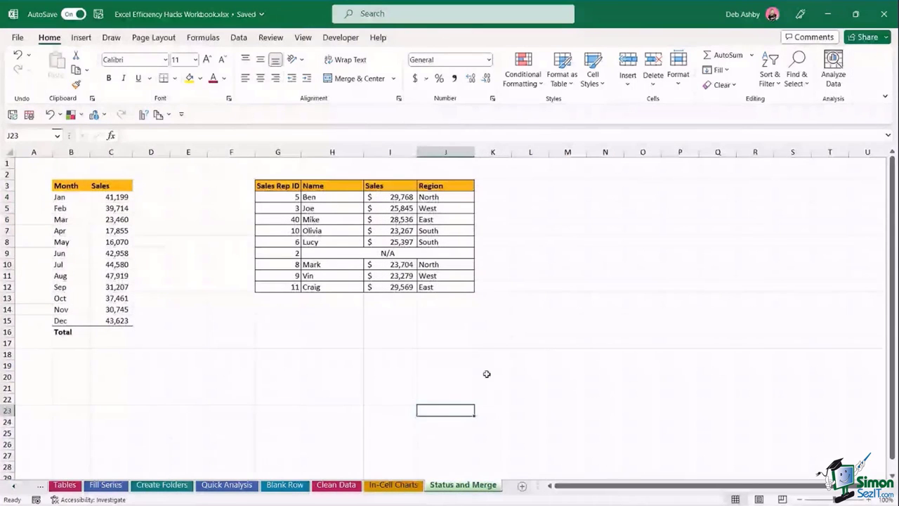
click(538, 253)
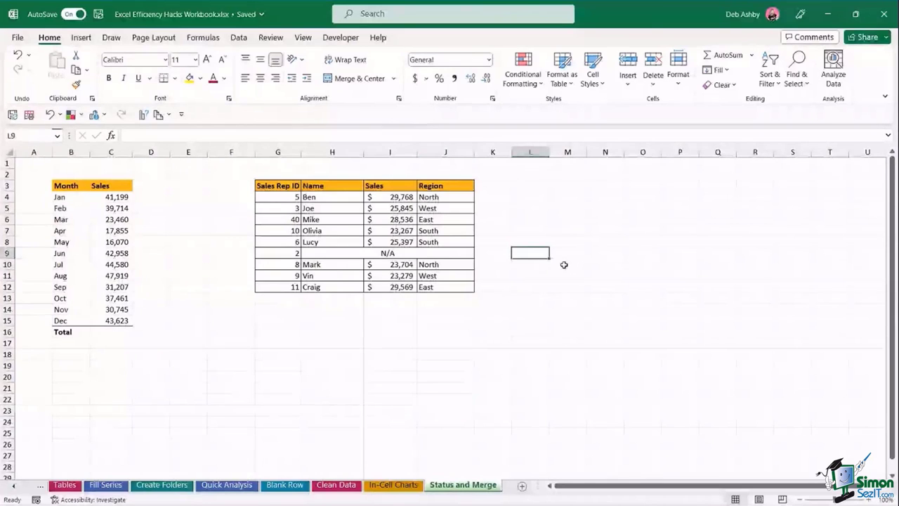
click(567, 217)
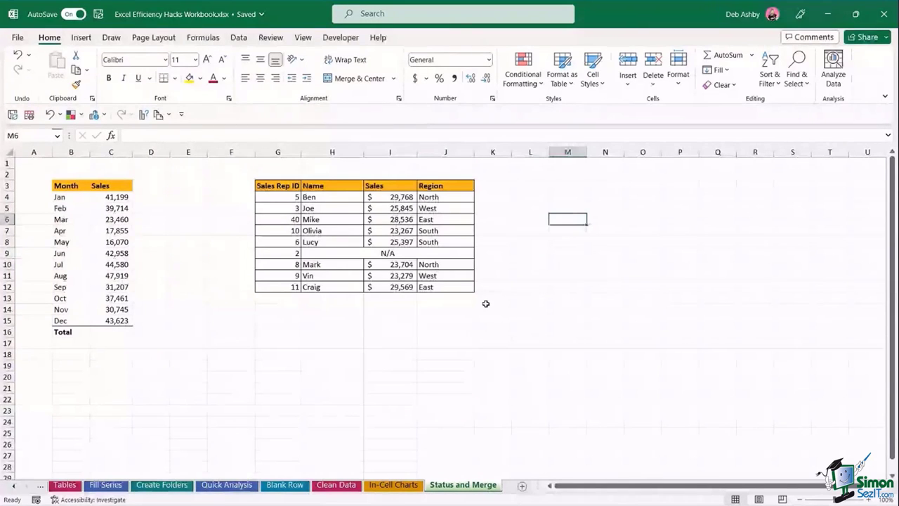
click(330, 342)
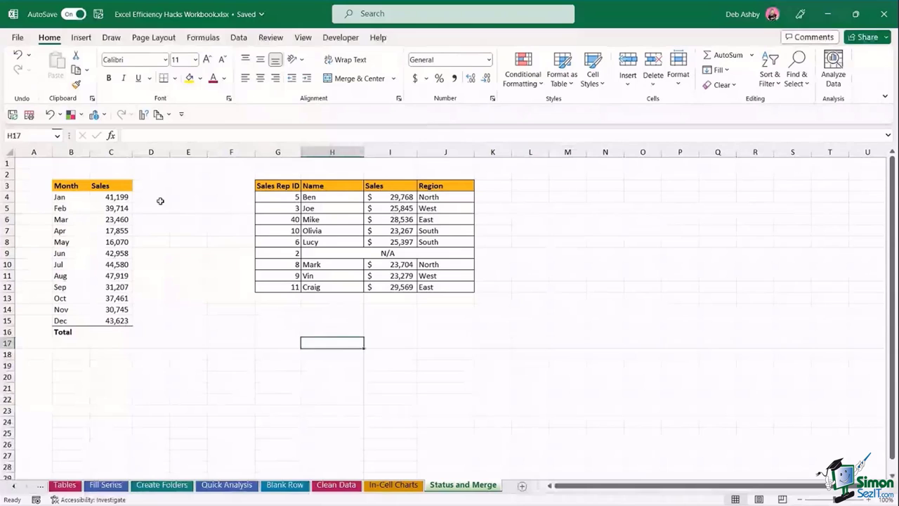
click(161, 201)
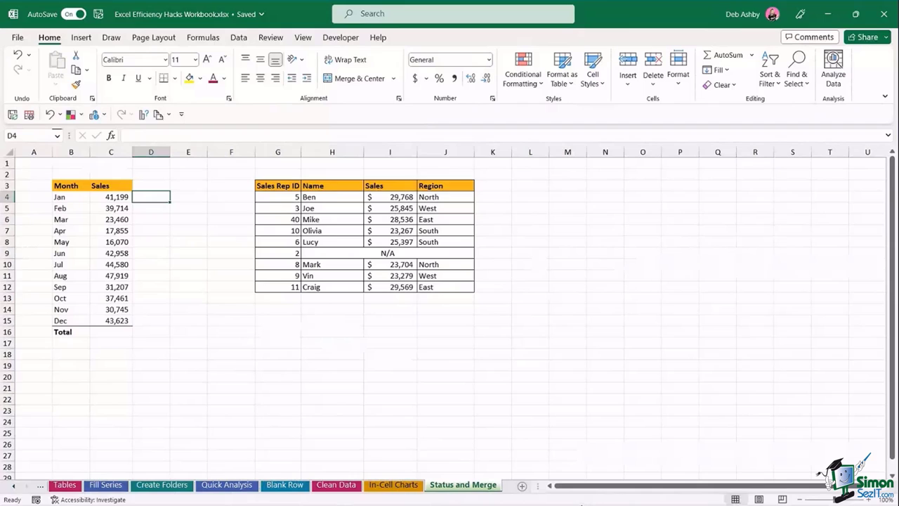
mouse_move(581, 505)
right_click(507, 501)
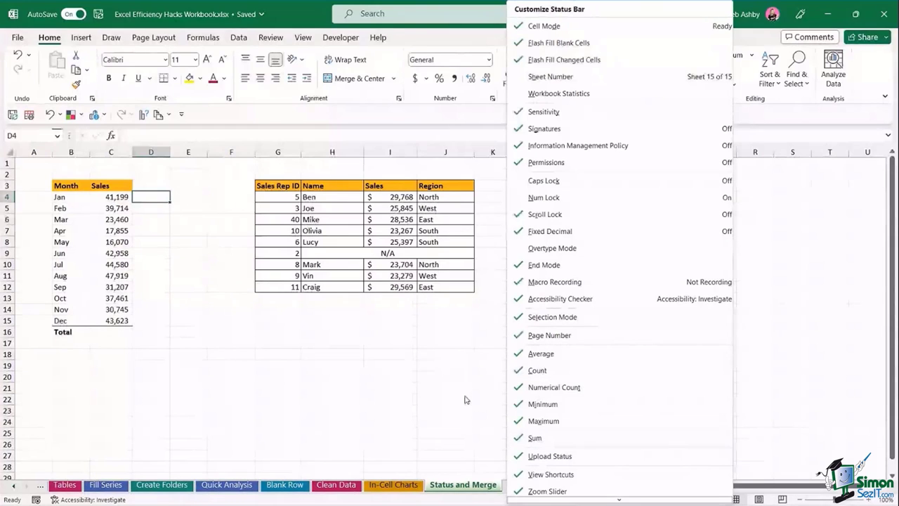
click(393, 359)
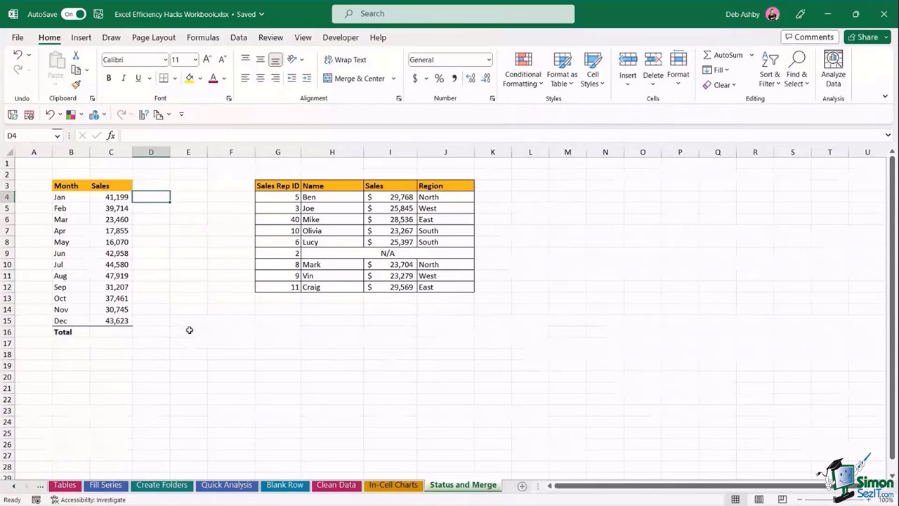
click(199, 363)
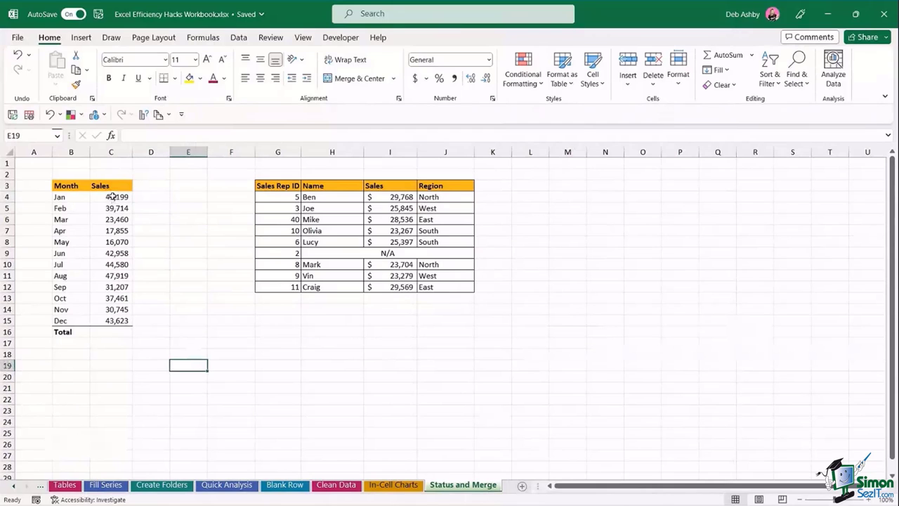
drag(111, 199, 112, 320)
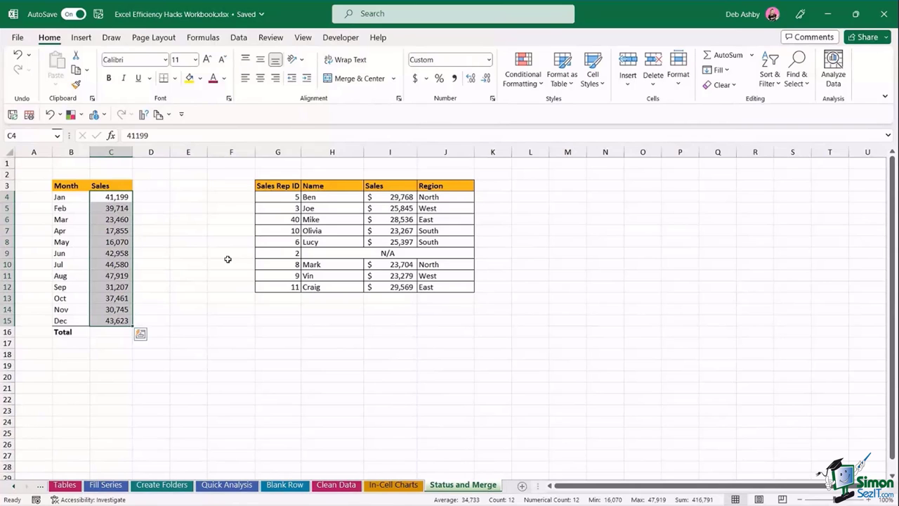
right_click(408, 499)
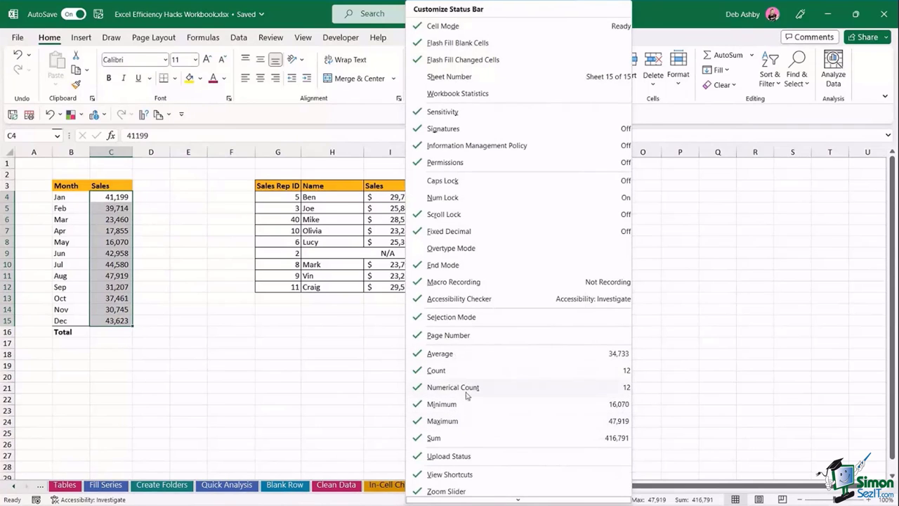
click(711, 304)
click(651, 298)
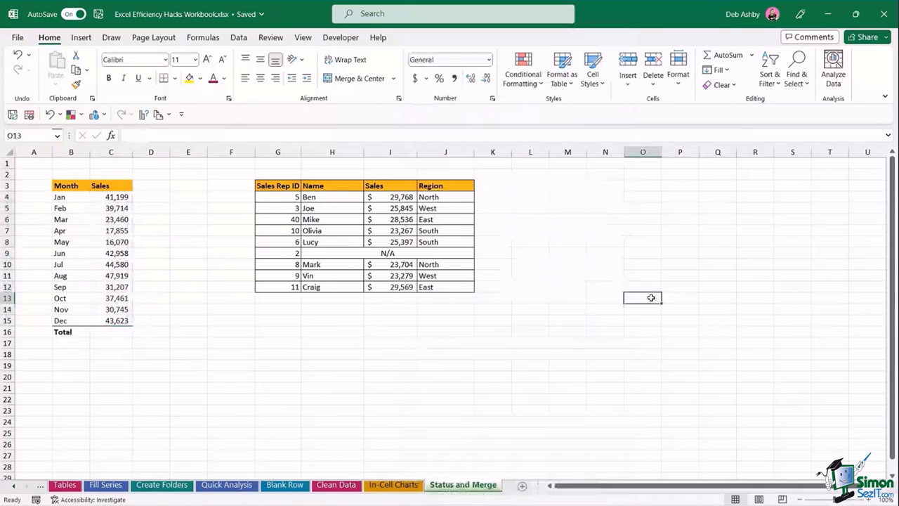
click(658, 250)
click(582, 361)
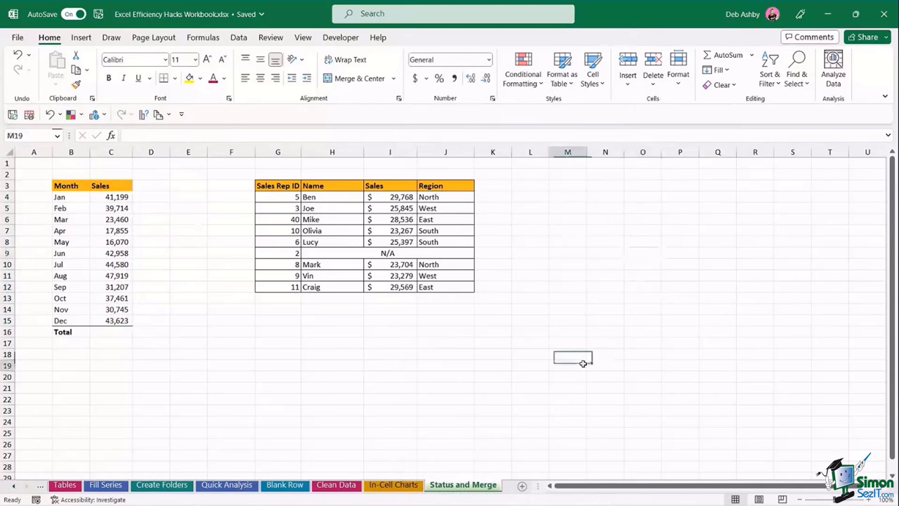
click(688, 356)
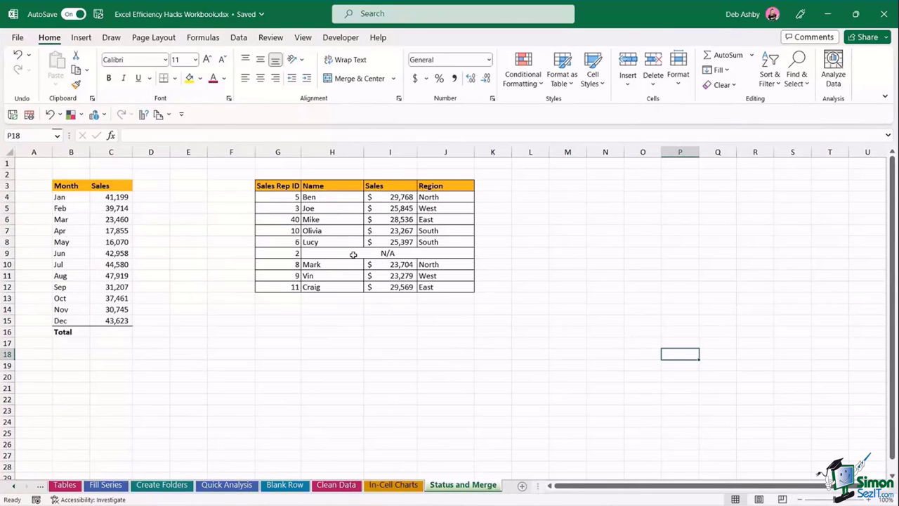
click(353, 254)
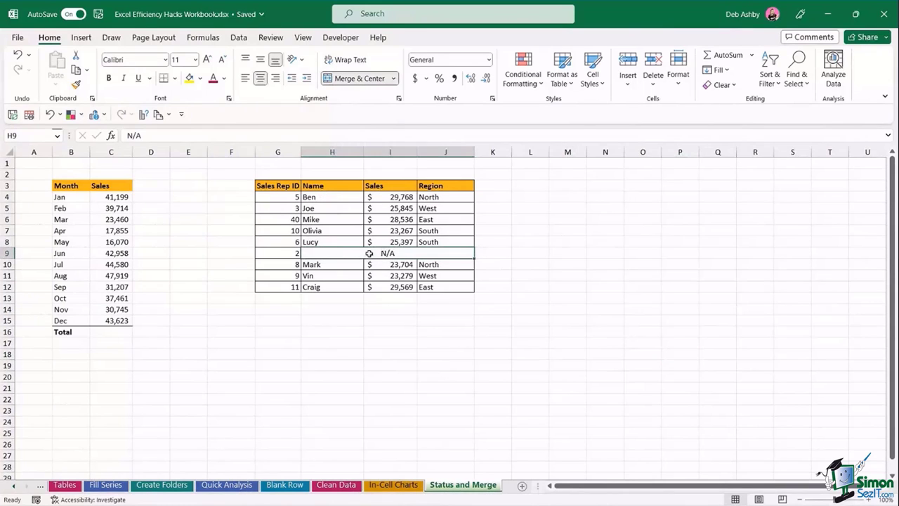
click(277, 255)
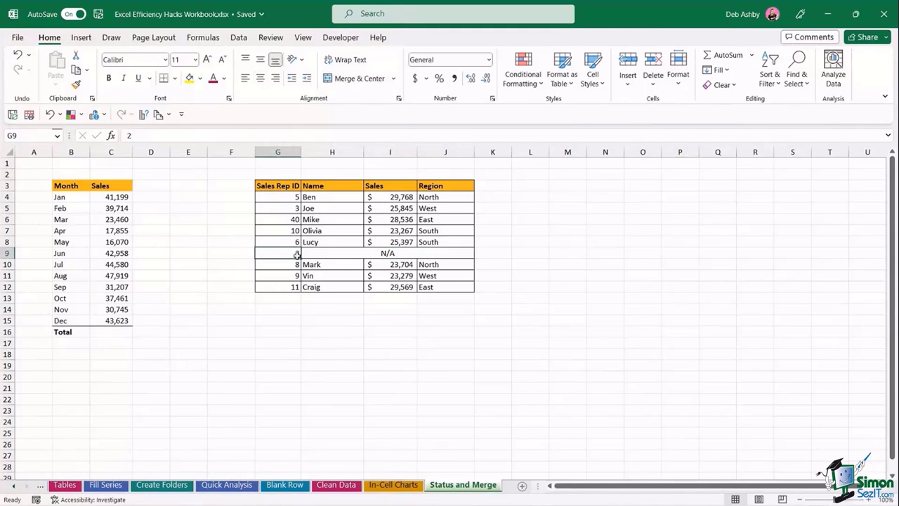
click(316, 254)
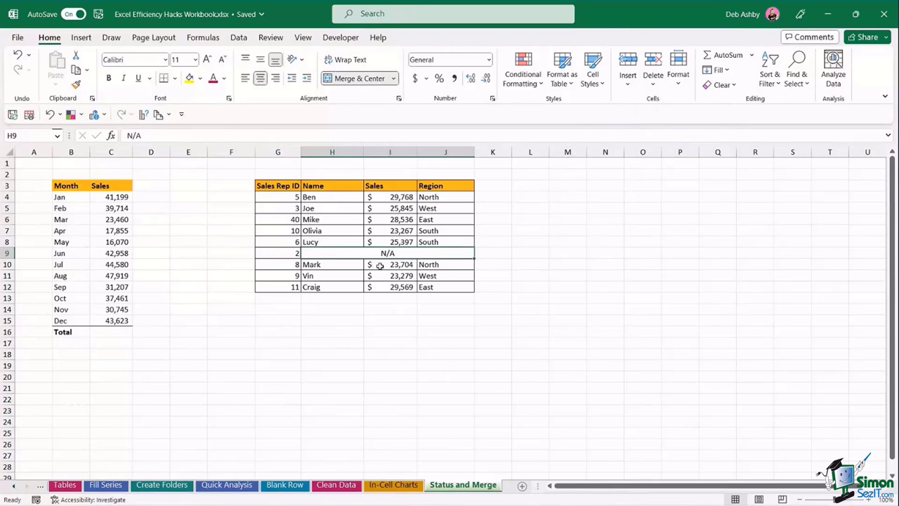
click(343, 312)
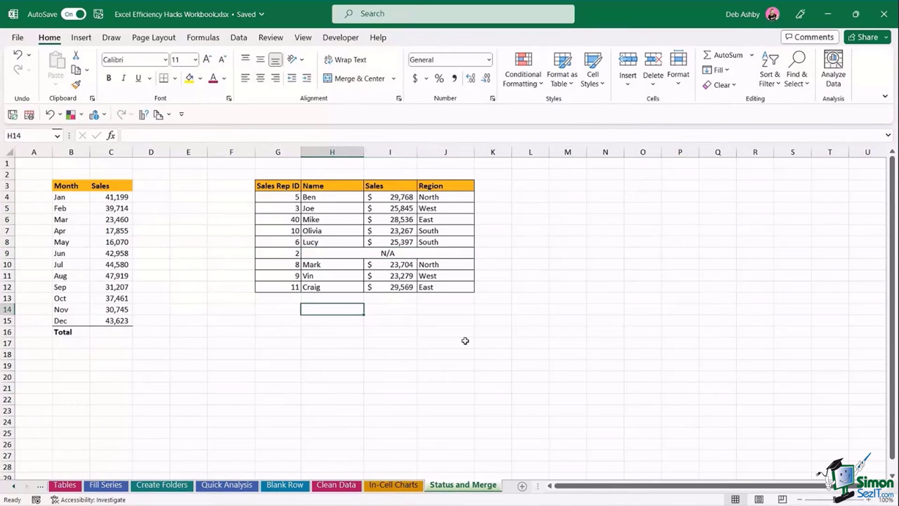
text(Total)
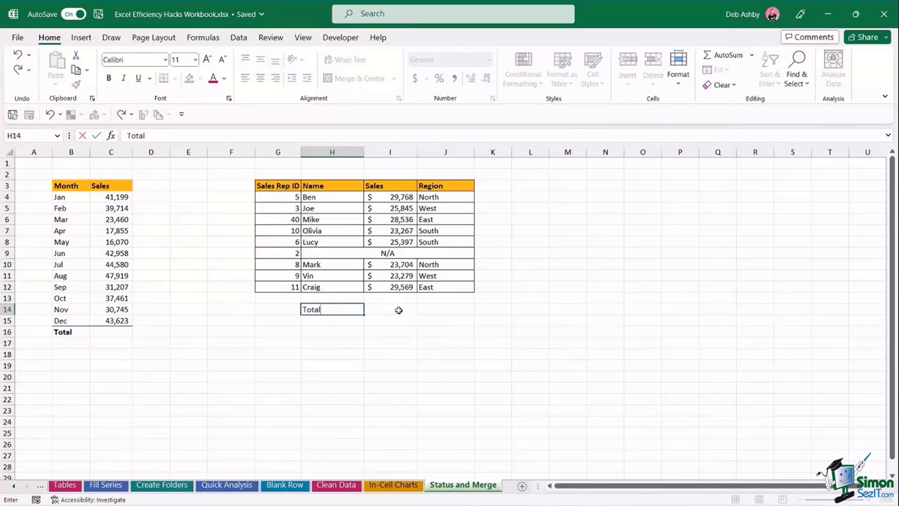
click(398, 310)
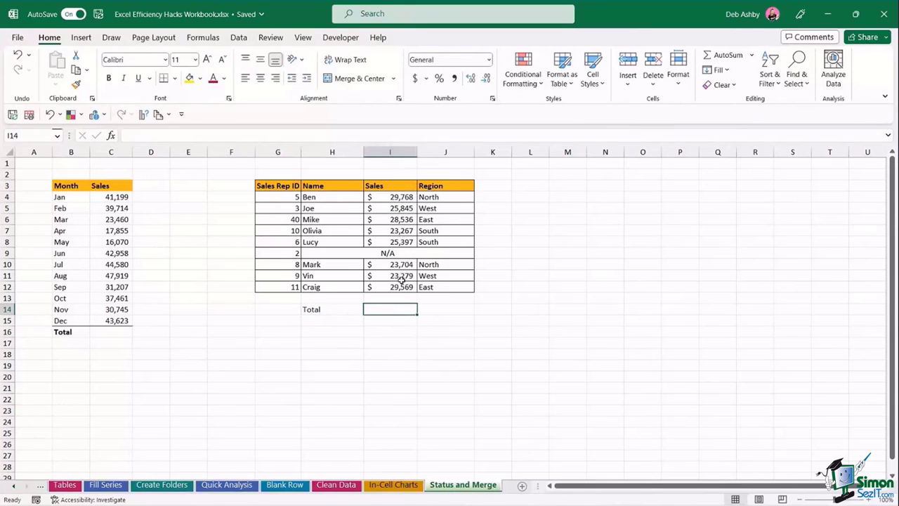
text(=SUM()
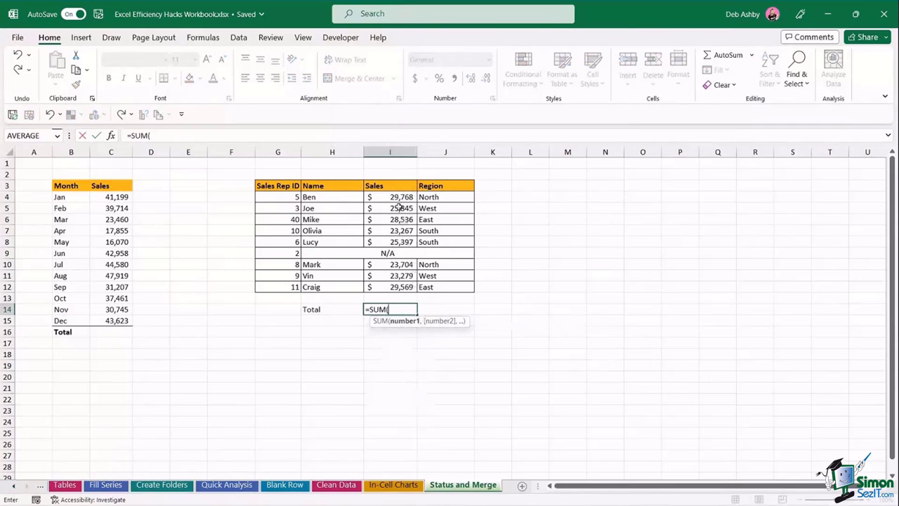
click(397, 198)
drag(397, 197, 400, 241)
key(Escape)
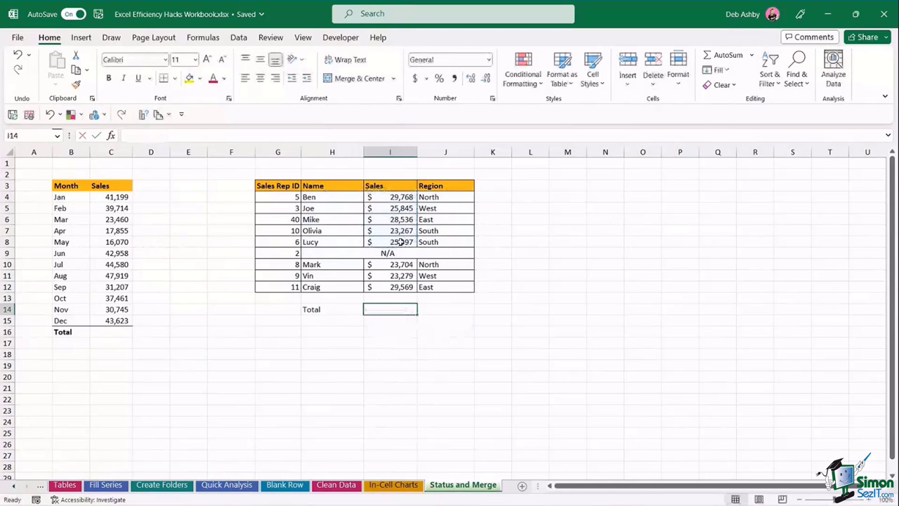
click(504, 342)
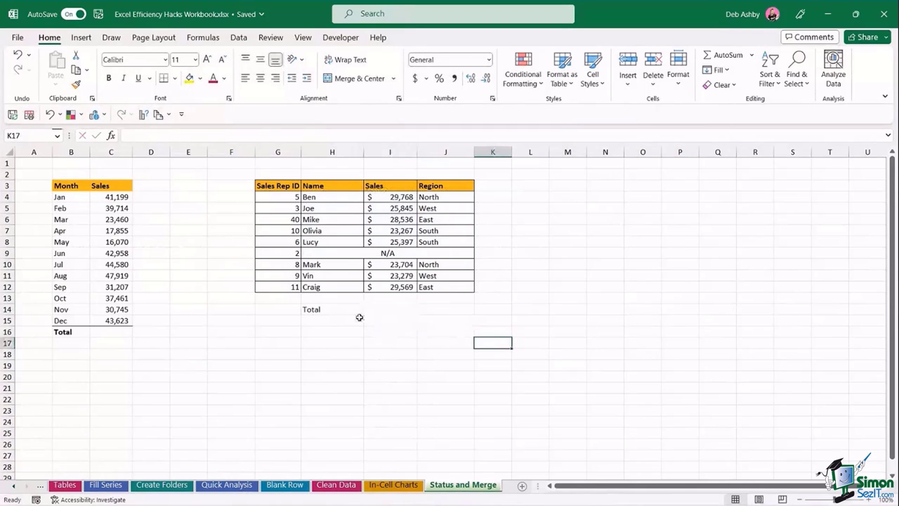
click(311, 309)
key(Delete)
click(404, 330)
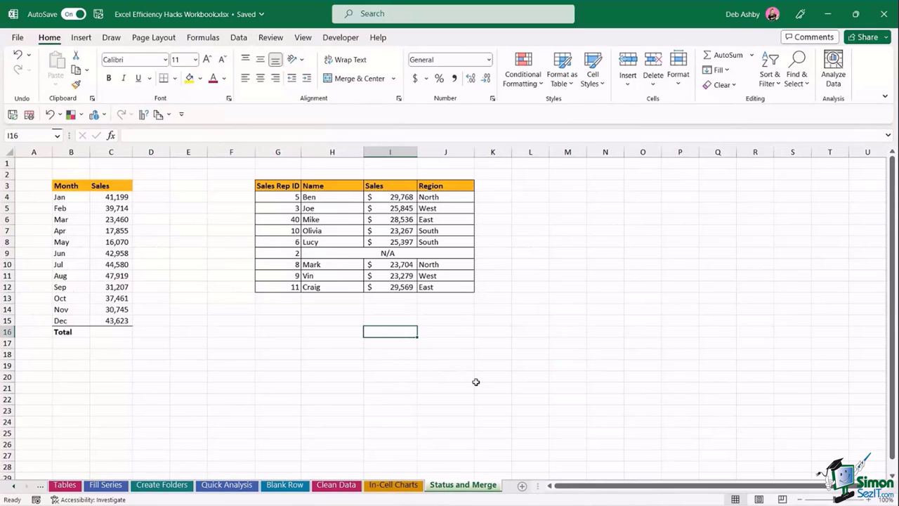
- Unmerge the merged N/A row cells
click(319, 253)
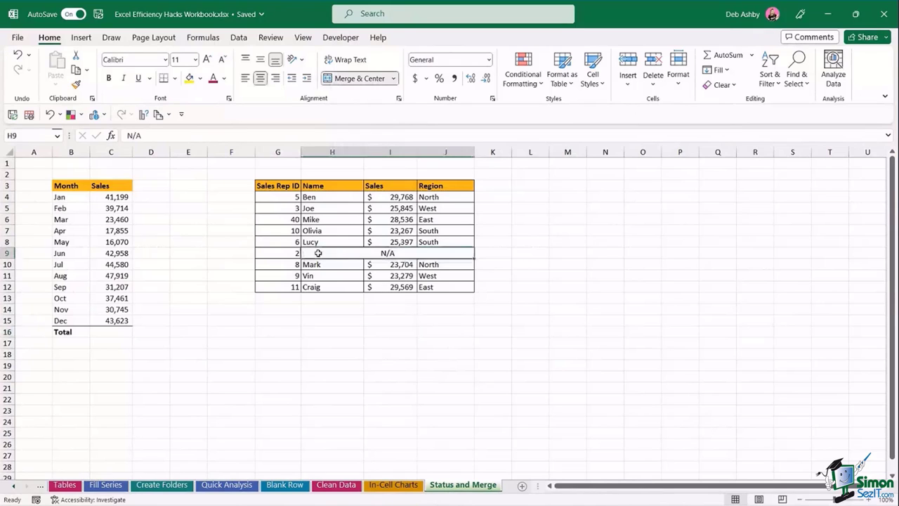
click(394, 78)
click(375, 144)
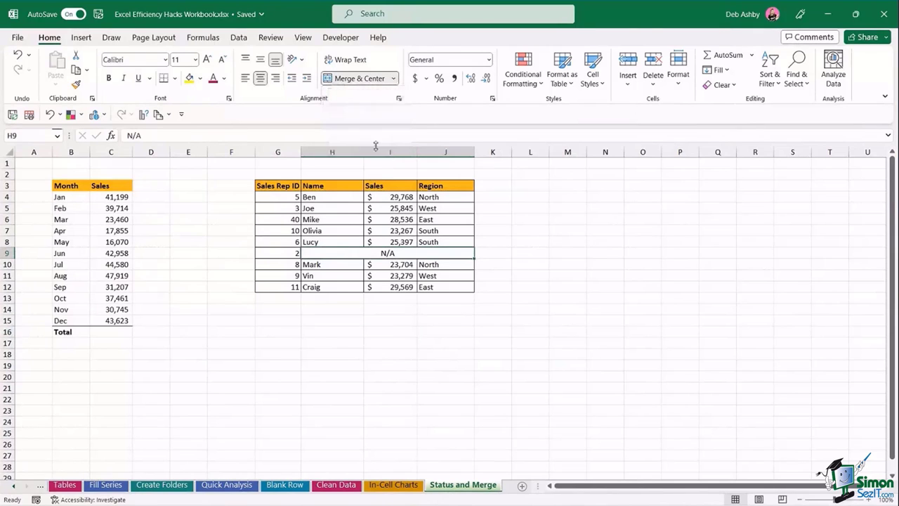
click(565, 313)
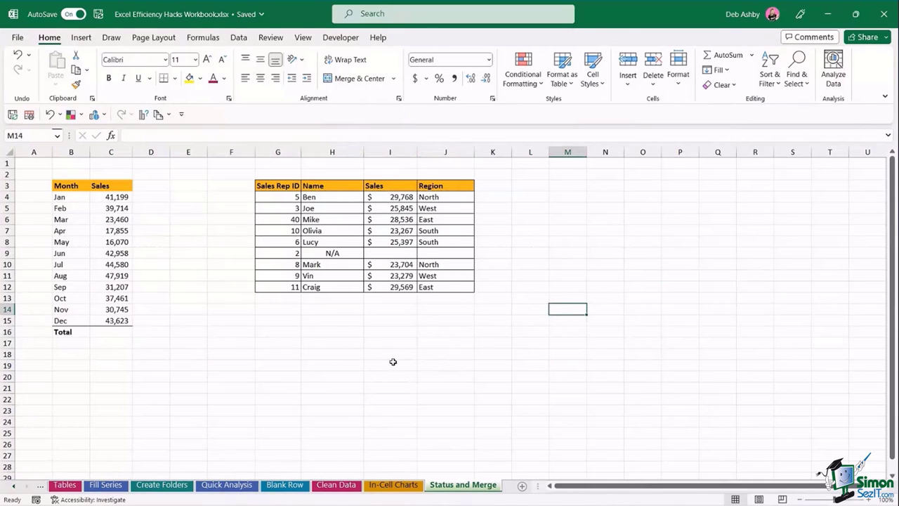
- Set H9:J9 to Center Across Selection horizontal alignment
click(309, 253)
drag(339, 253, 443, 254)
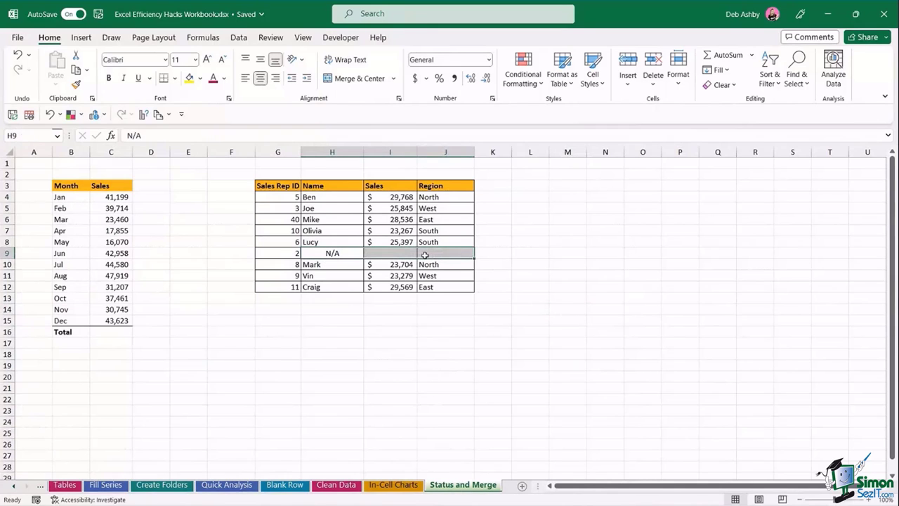
key(ctrl+1)
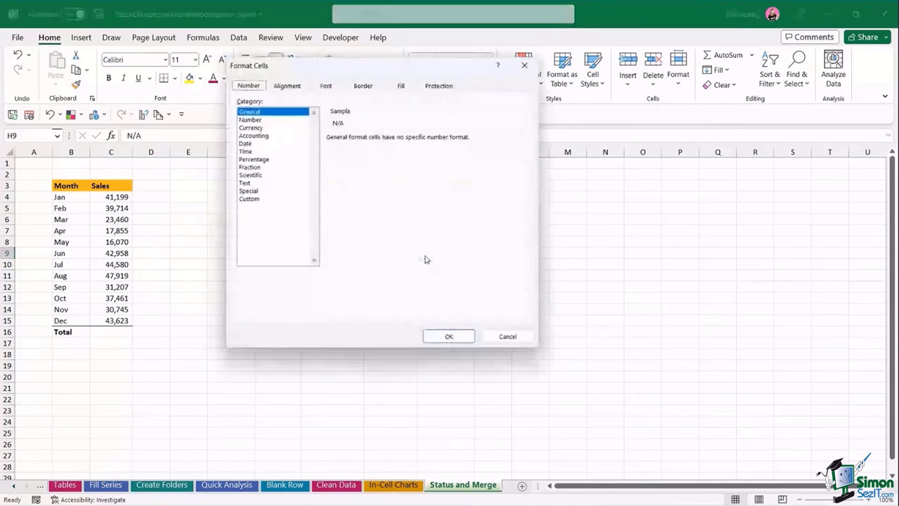
click(285, 86)
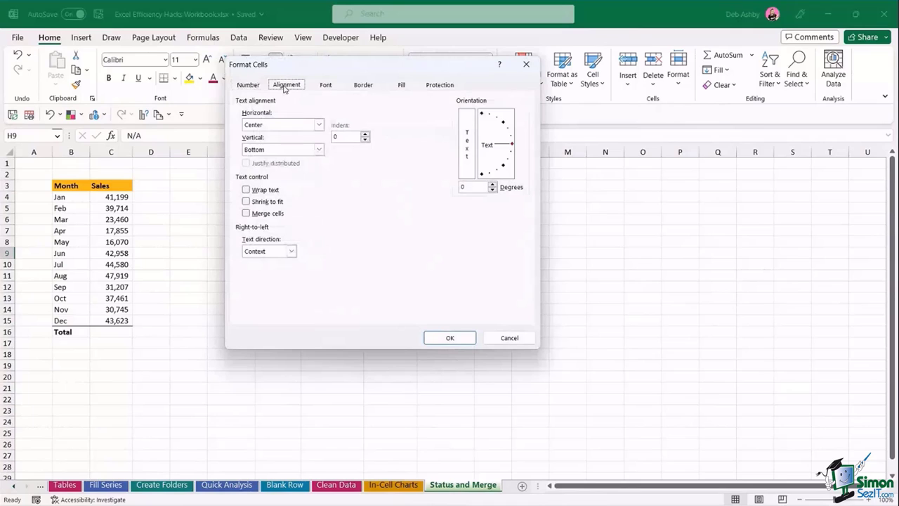
click(319, 125)
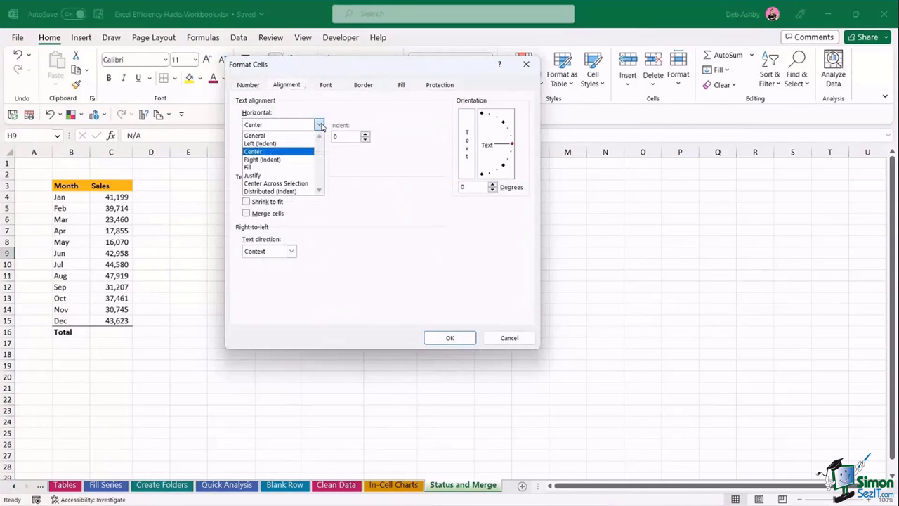
click(288, 183)
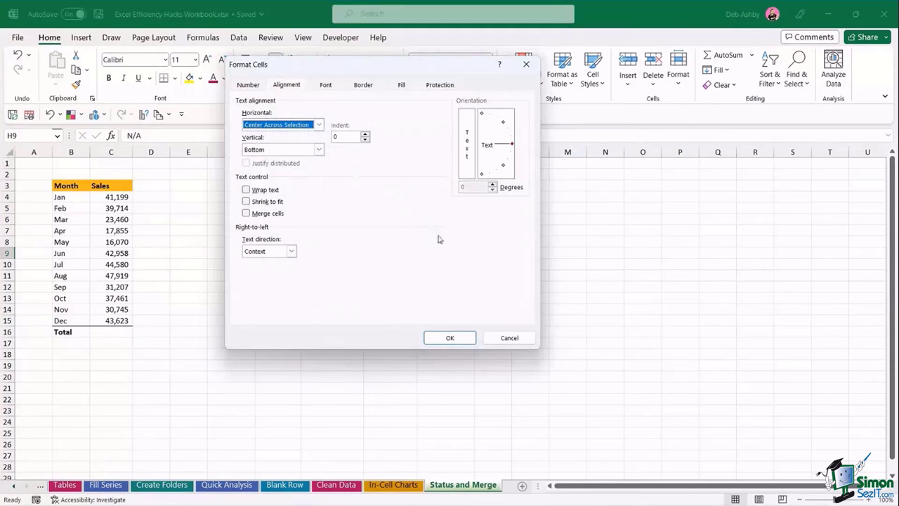
click(453, 337)
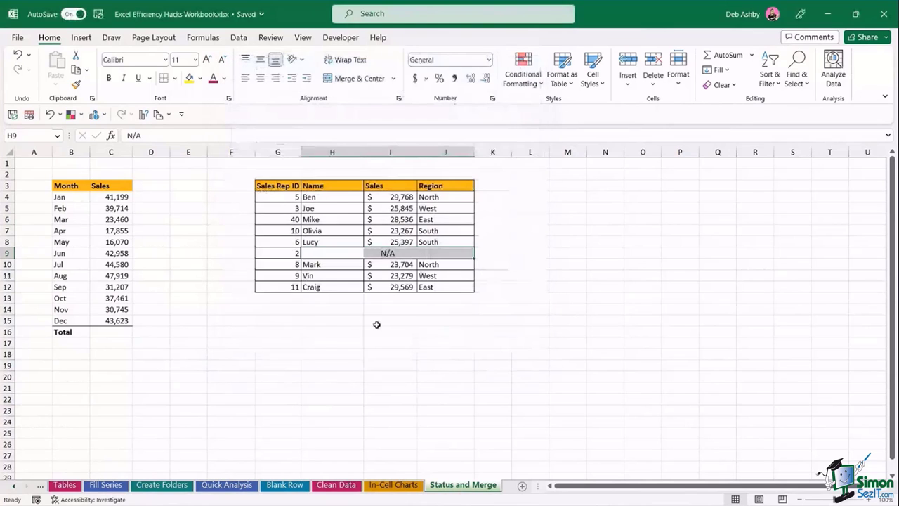
click(375, 323)
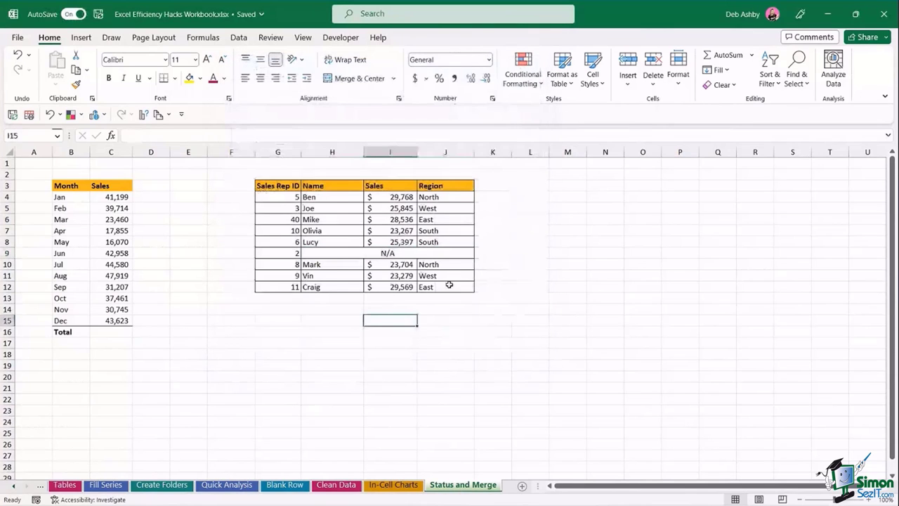
click(344, 255)
click(381, 255)
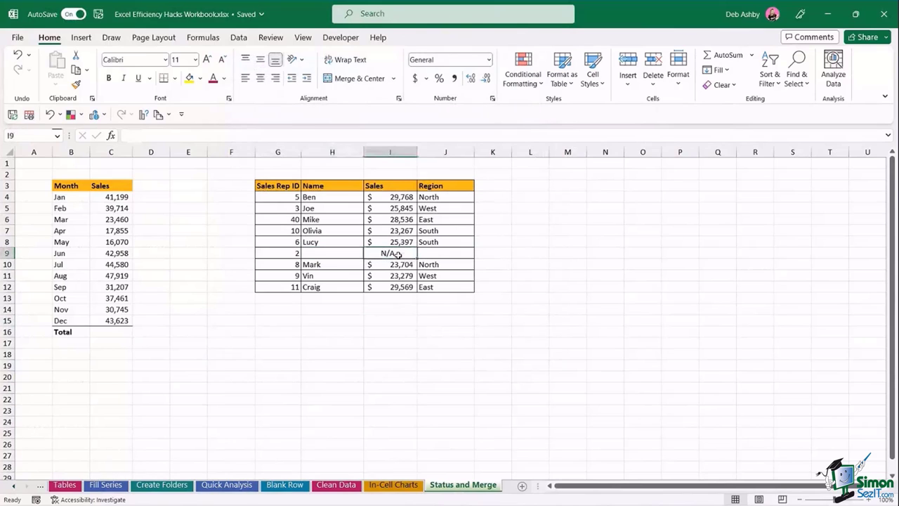
click(390, 310)
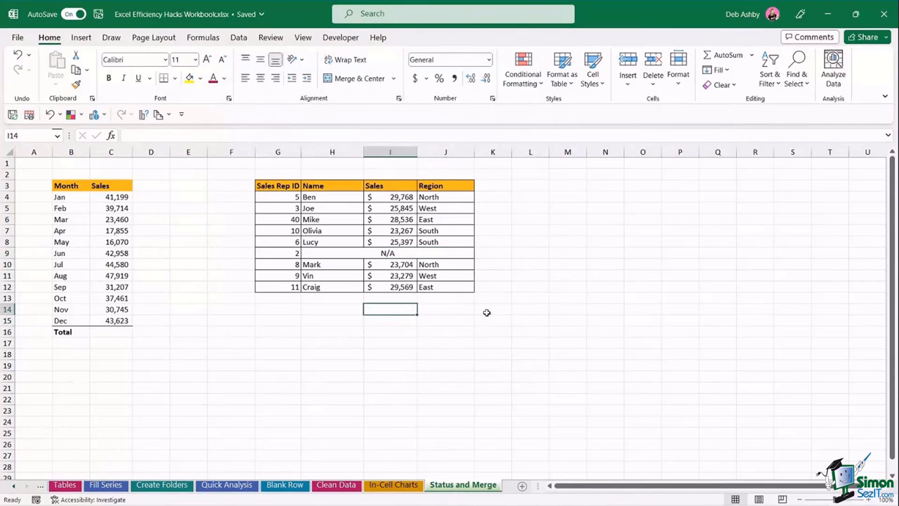
text(=SUM()
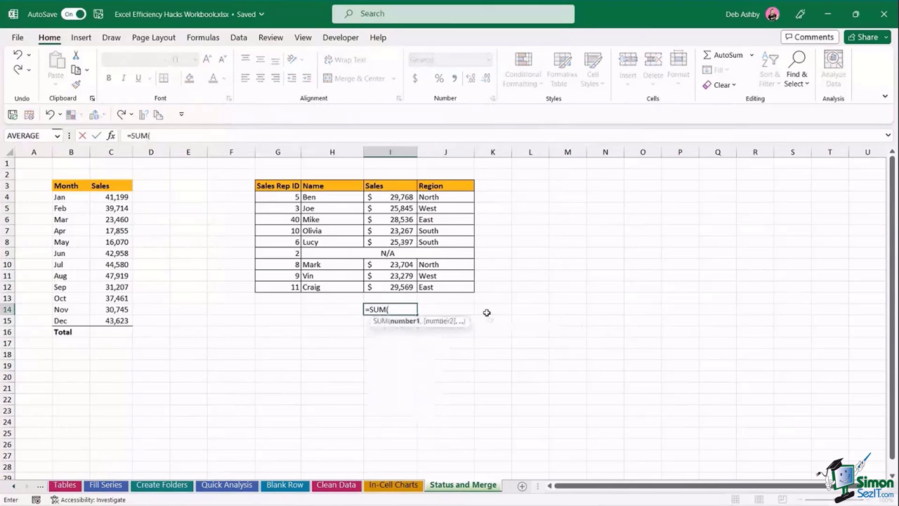
drag(382, 202, 387, 287)
key(Return)
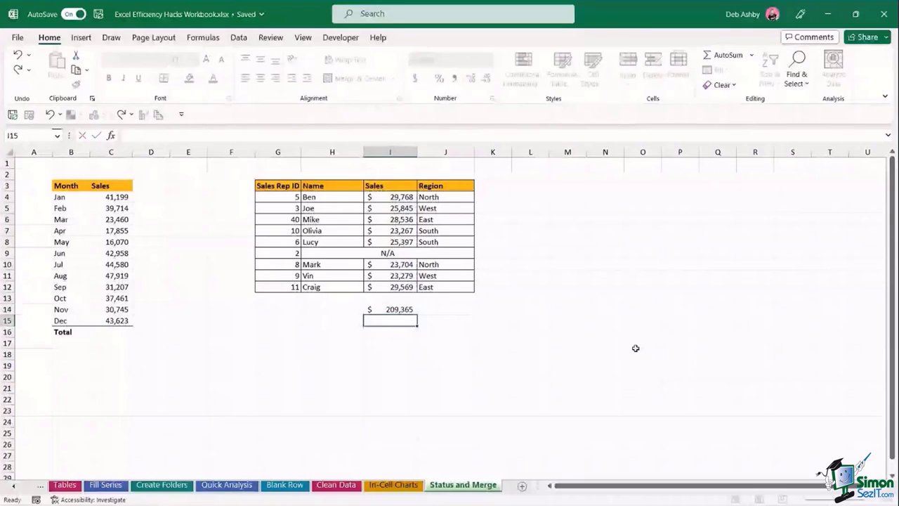
click(633, 347)
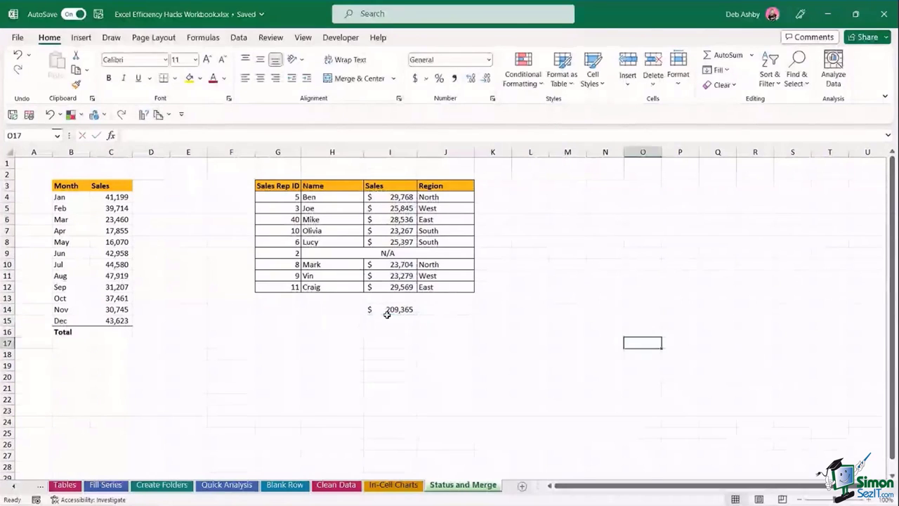
click(386, 311)
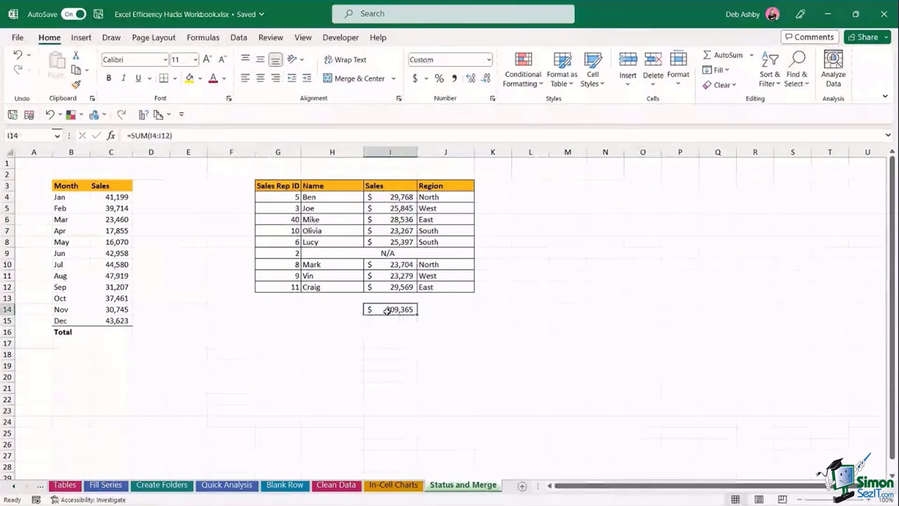
key(Delete)
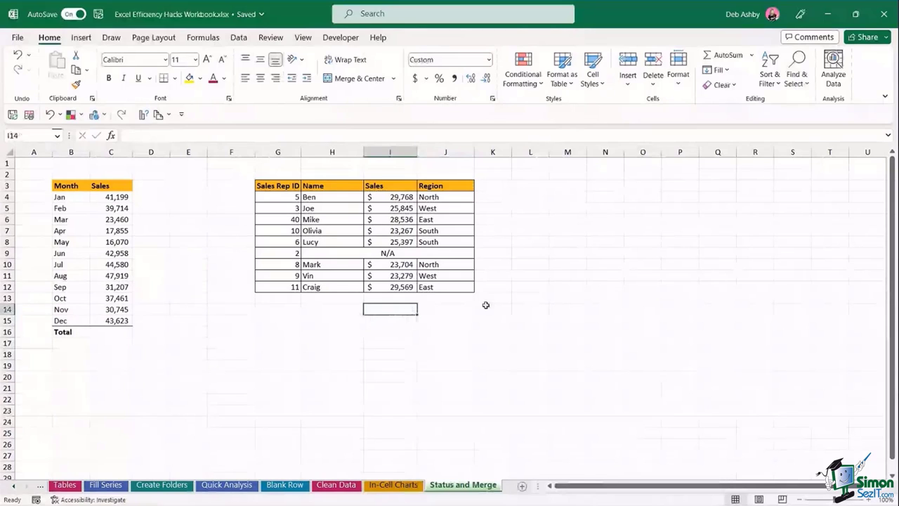
click(543, 297)
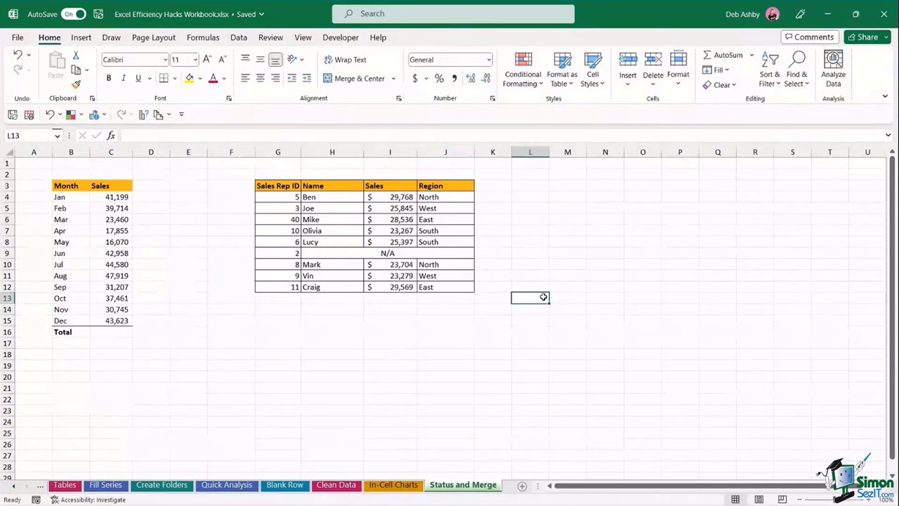